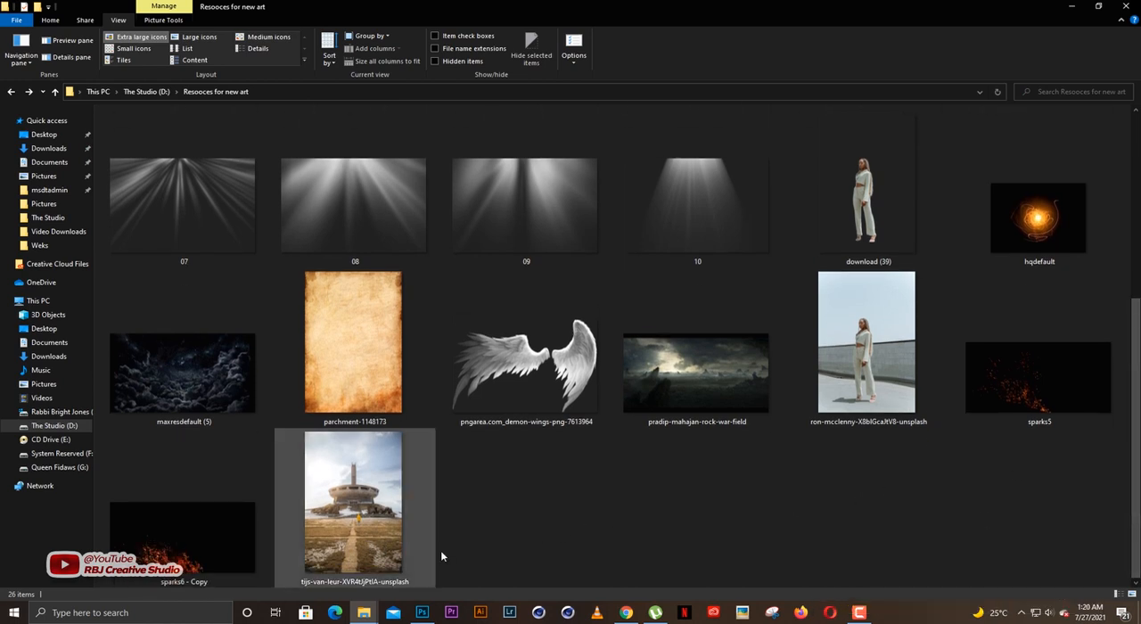
Bring the photo of the round concrete monument from the resources folder into the blank Photoshop document.
click(422, 613)
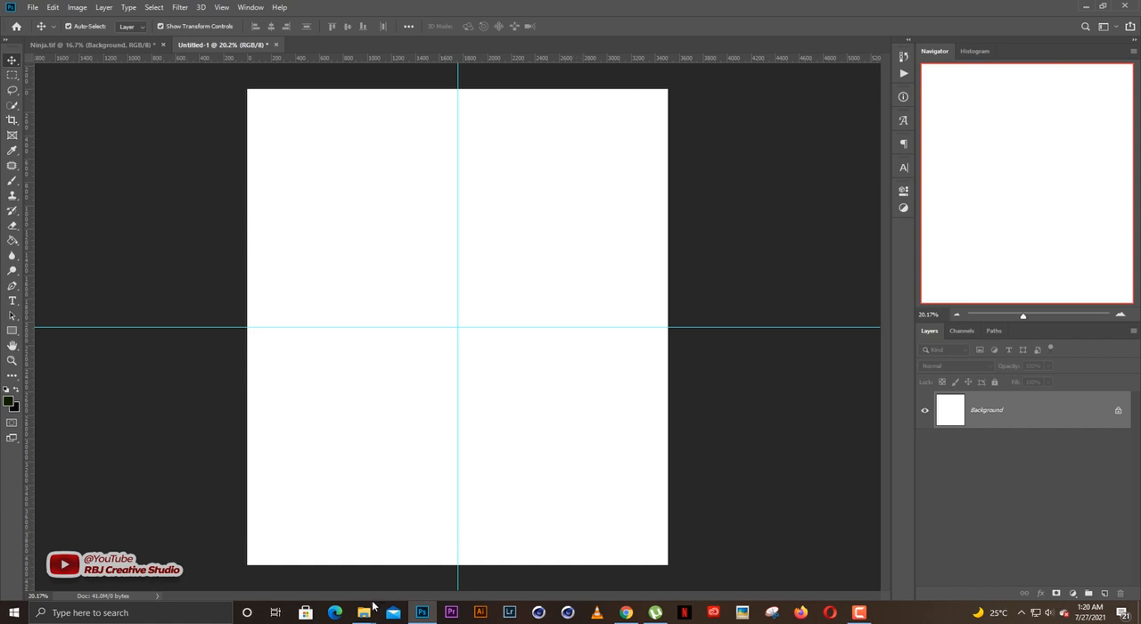
mouse_move(370, 614)
click(296, 592)
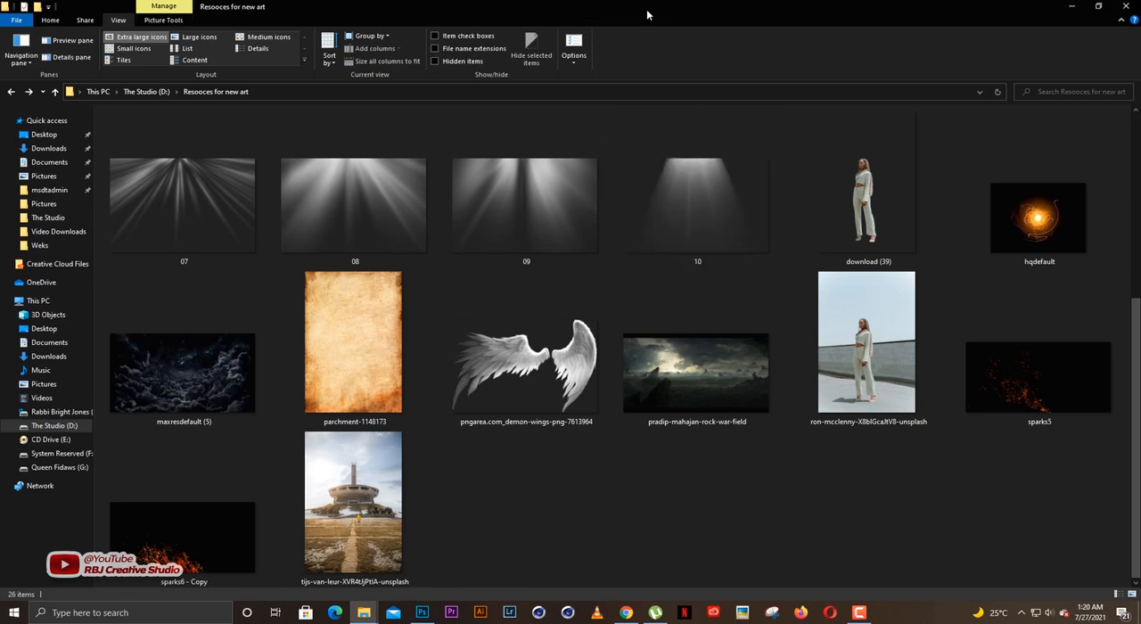
drag(640, 12, 558, 82)
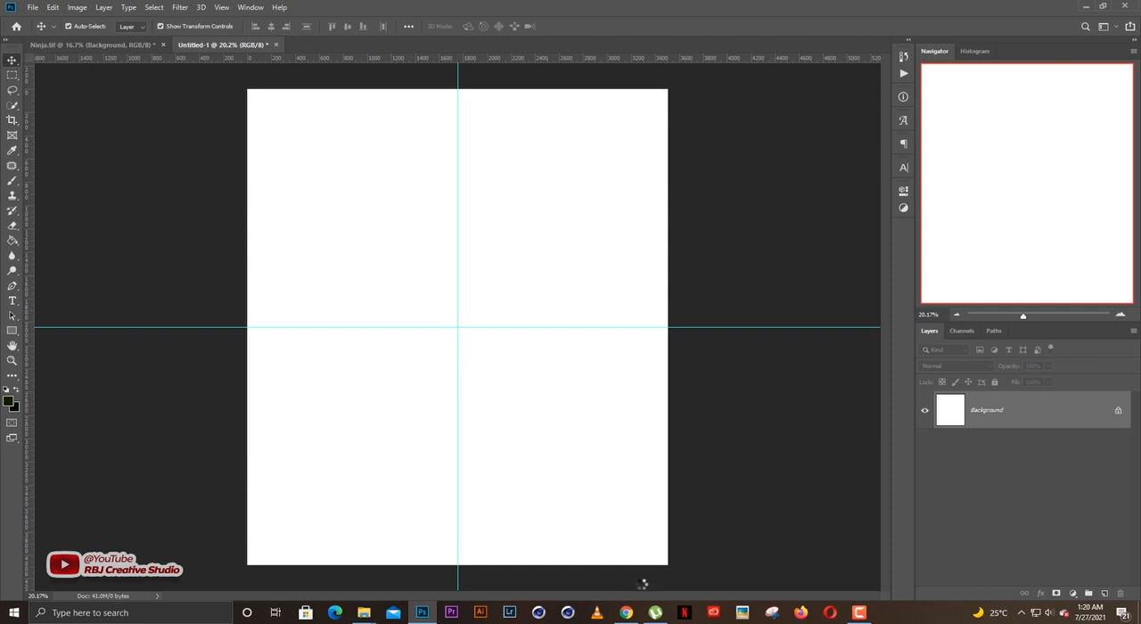
Switch to Chrome and browse the free photos on the Unsplash home page.
click(626, 612)
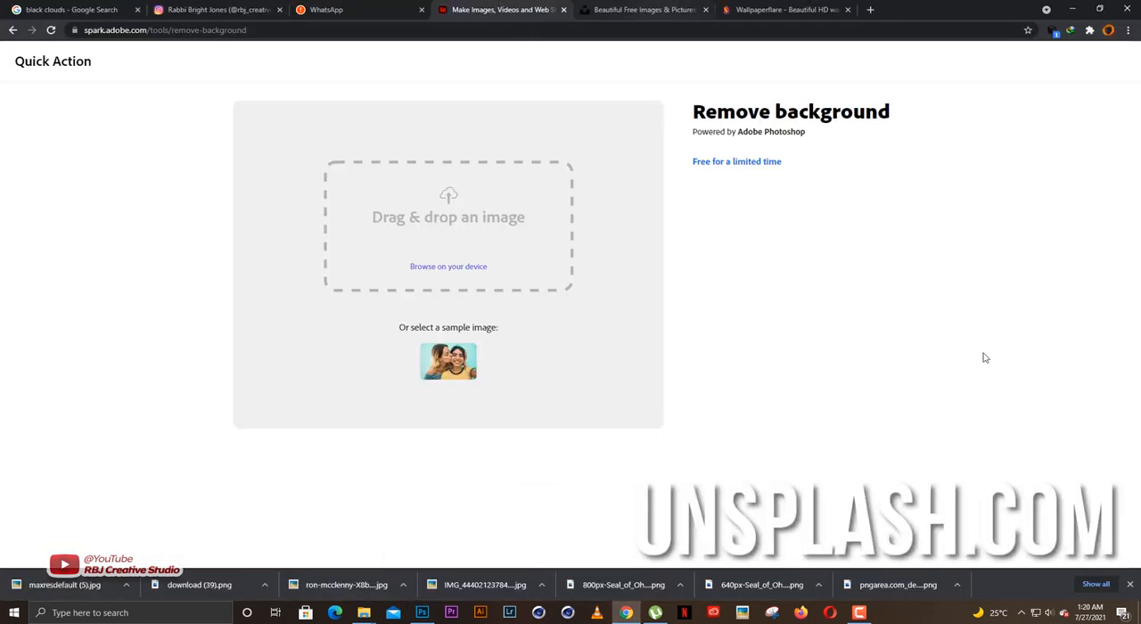
key(ctrl+Tab)
scroll(983, 359, up, 2)
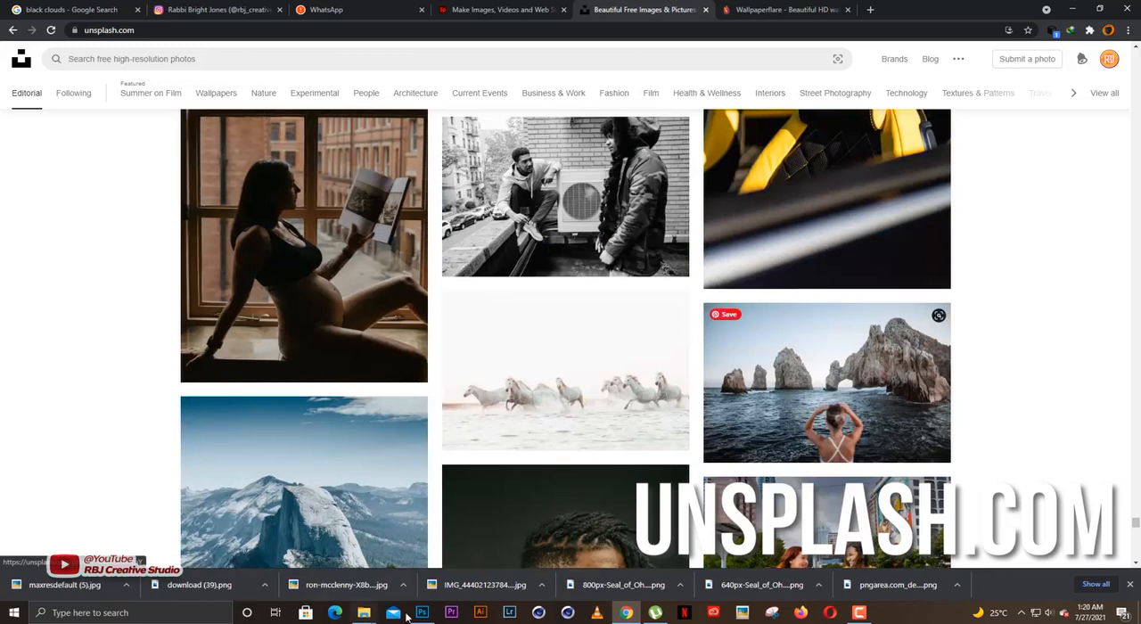
Return to Photoshop, accept the photo in Camera Raw without adjustments, and place it enlarged to fill the canvas width and shifted slightly downward.
click(421, 612)
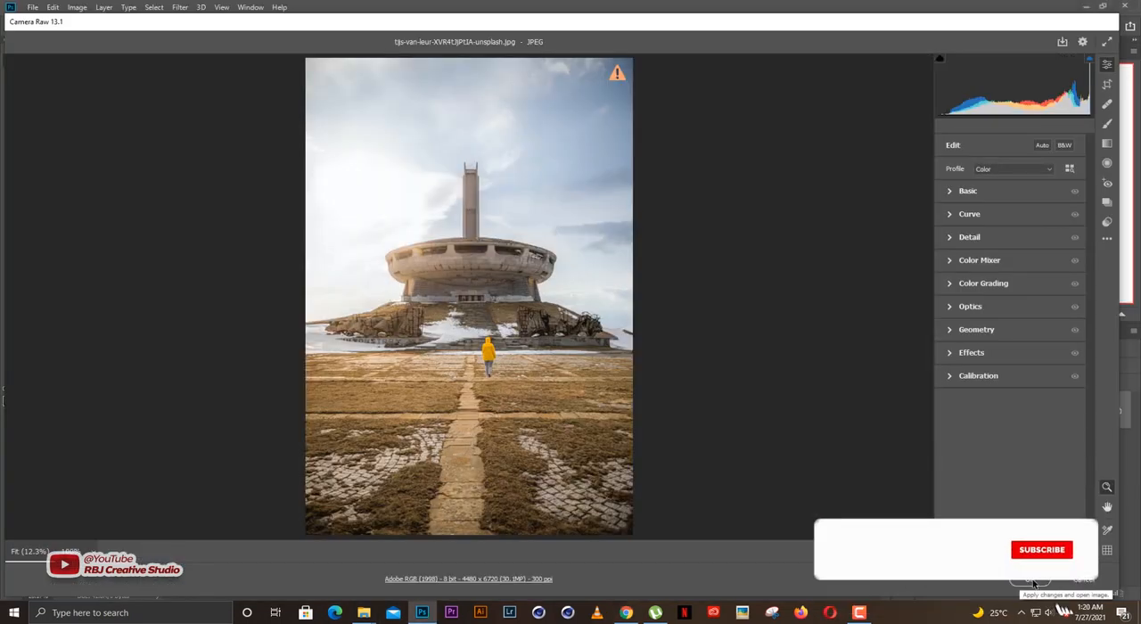
click(1034, 584)
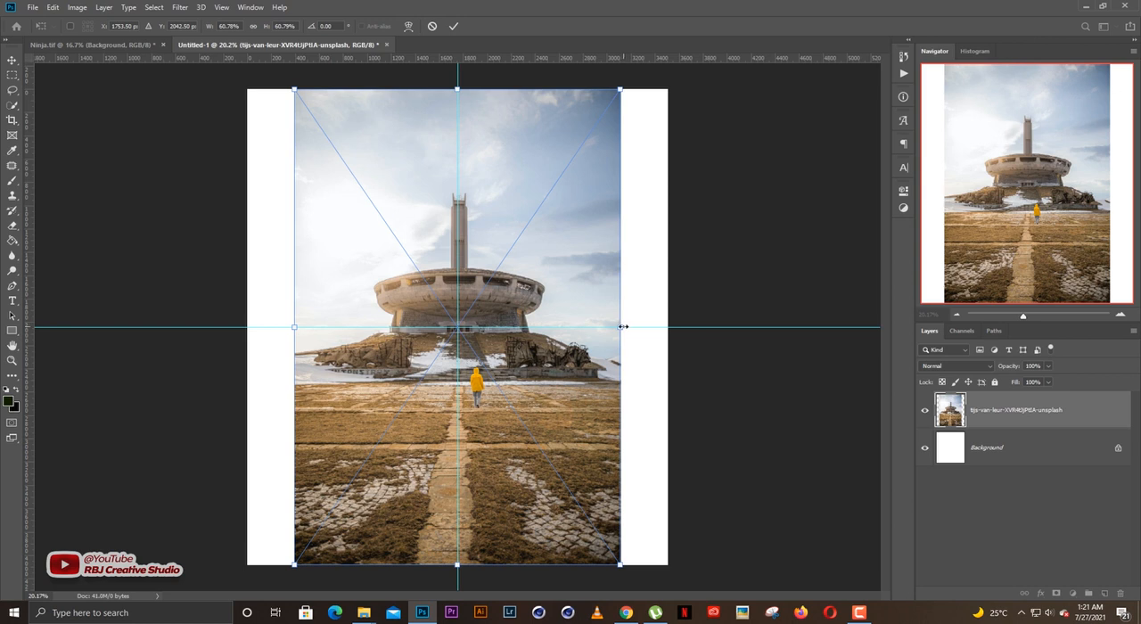
drag(621, 327, 676, 326)
drag(579, 364, 576, 413)
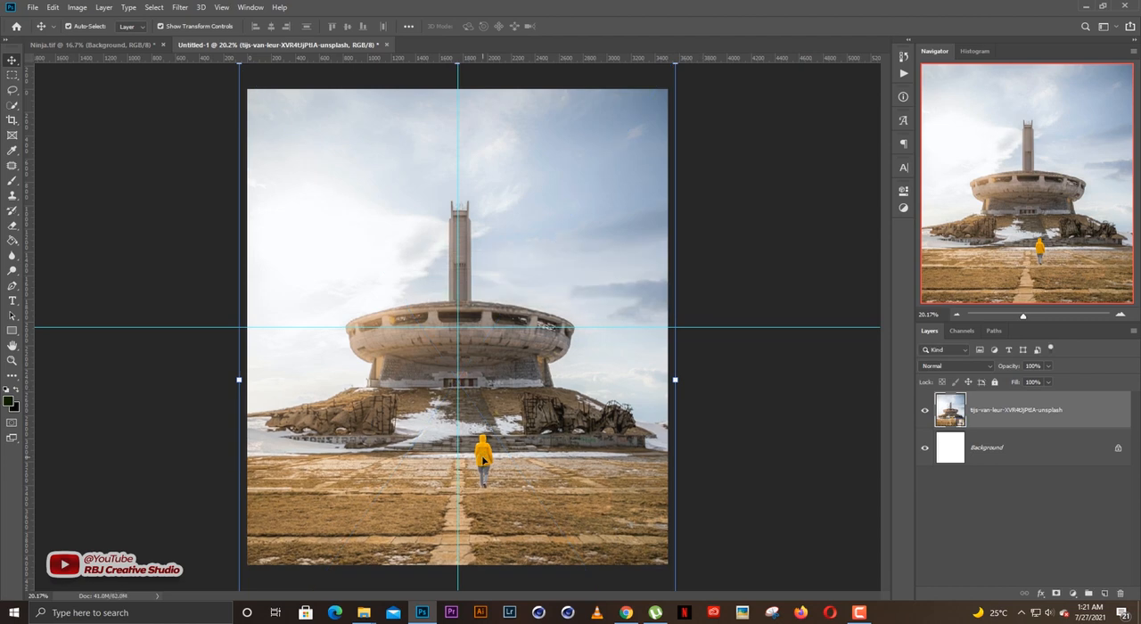
key(Return)
key(ctrl+0)
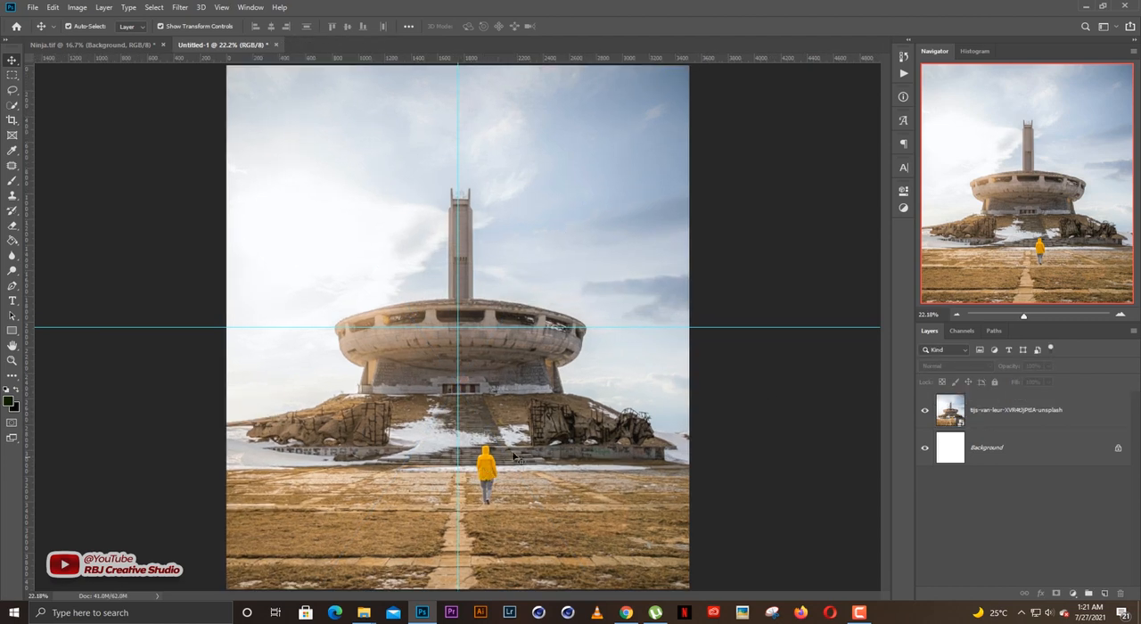
Outline the person in the yellow jacket closely with the Patch tool on the monument photo layer.
click(512, 454)
scroll(514, 456, up, 6)
drag(528, 450, 640, 340)
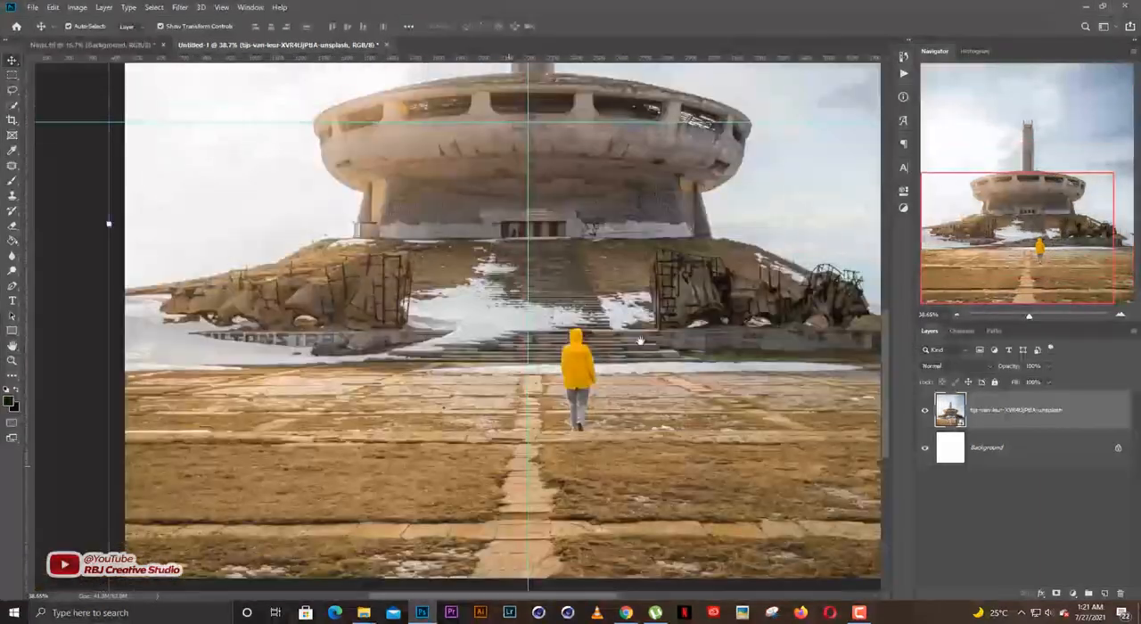
scroll(640, 341, up, 5)
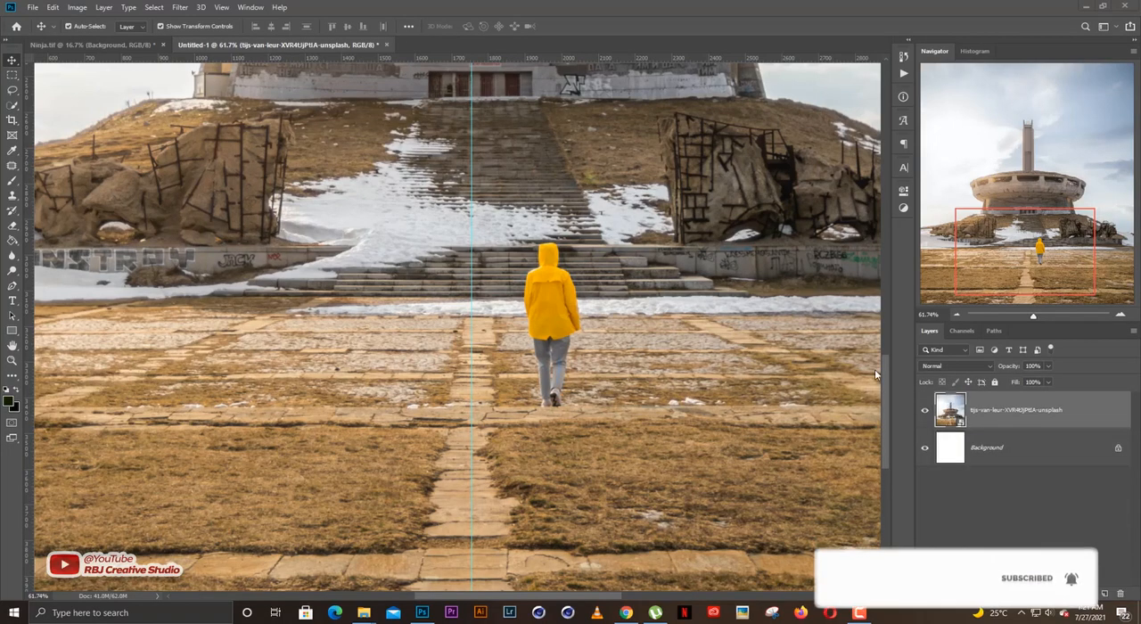
scroll(587, 331, up, 1)
scroll(548, 347, up, 1)
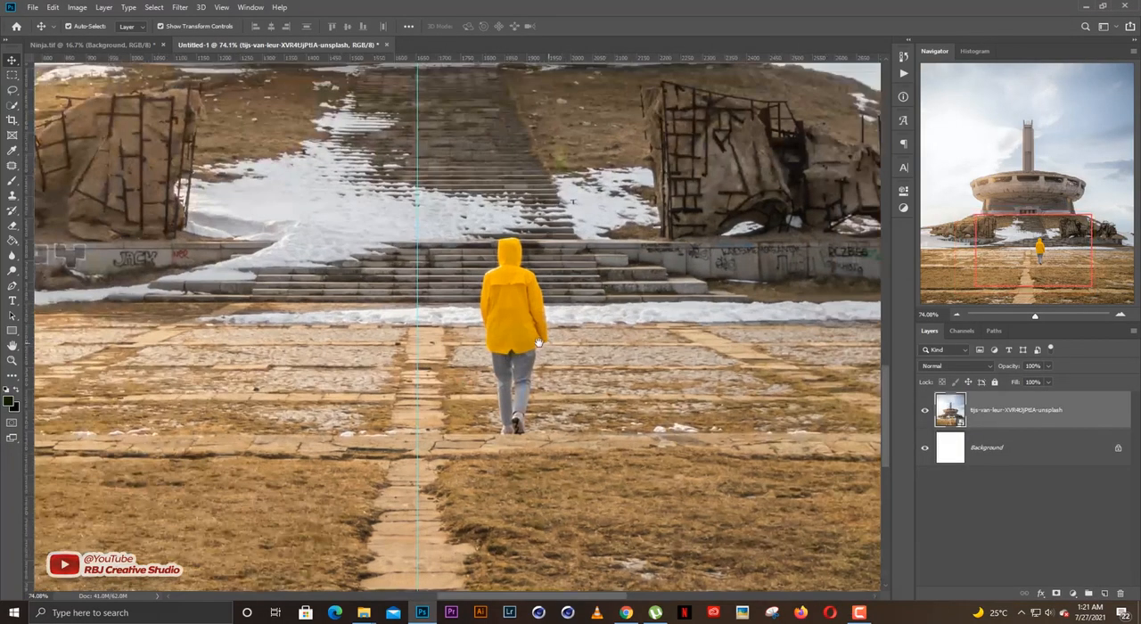
click(12, 167)
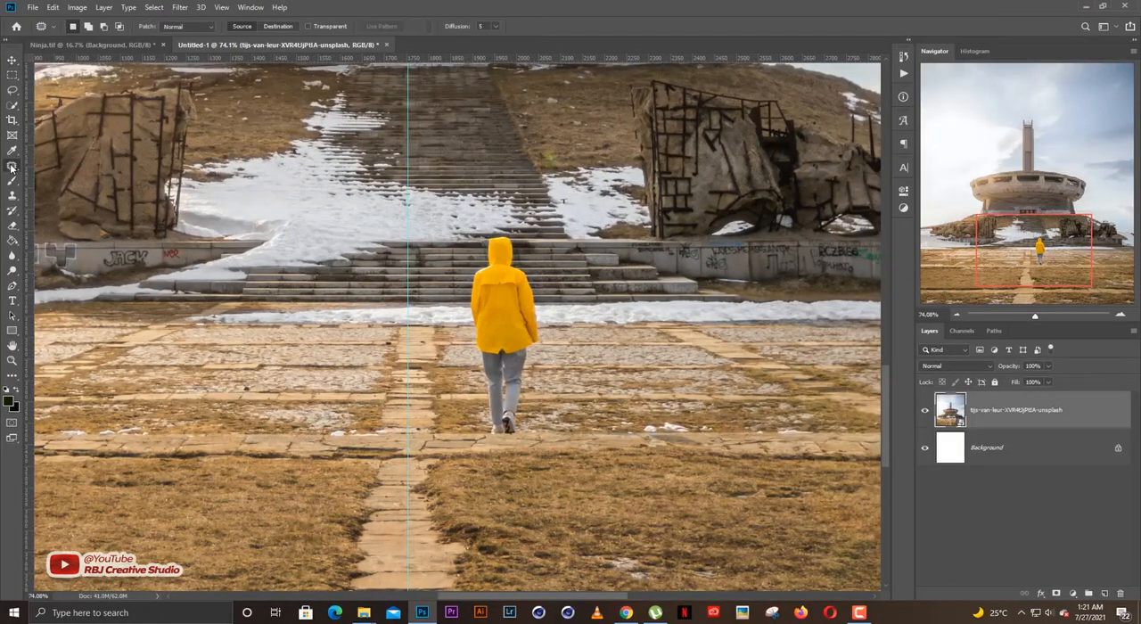
right_click(11, 167)
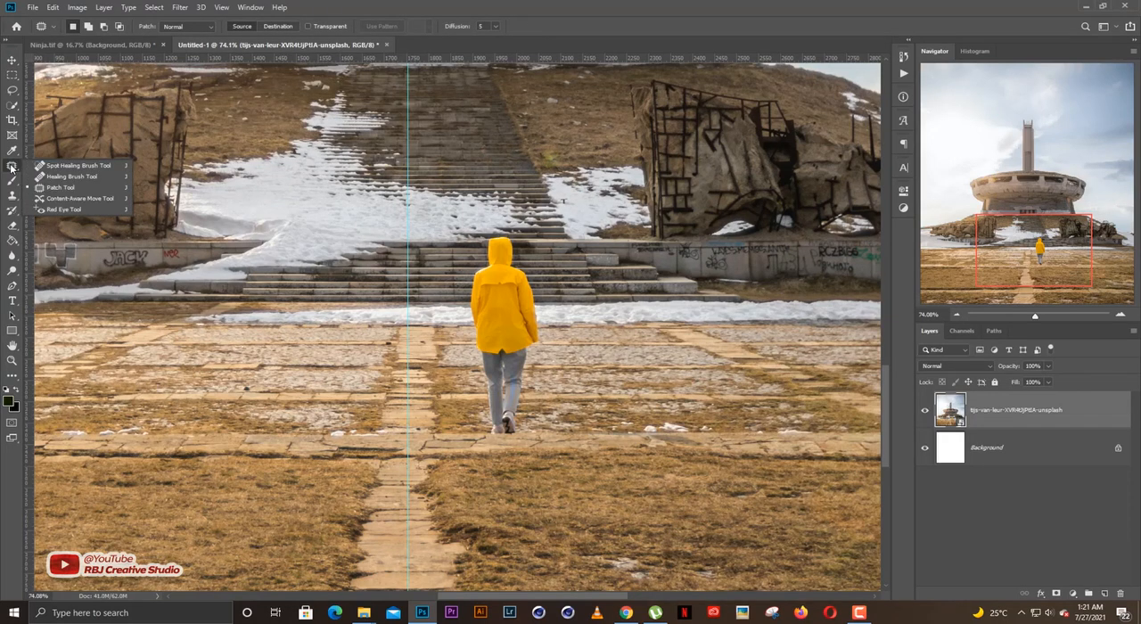
click(61, 187)
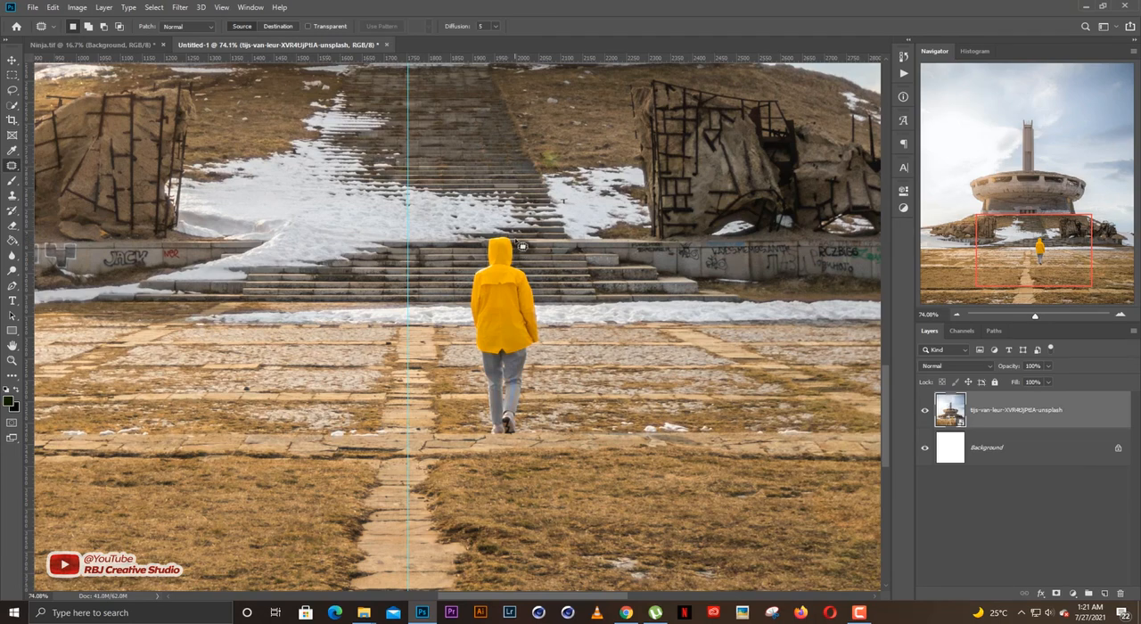
scroll(521, 253, up, 2)
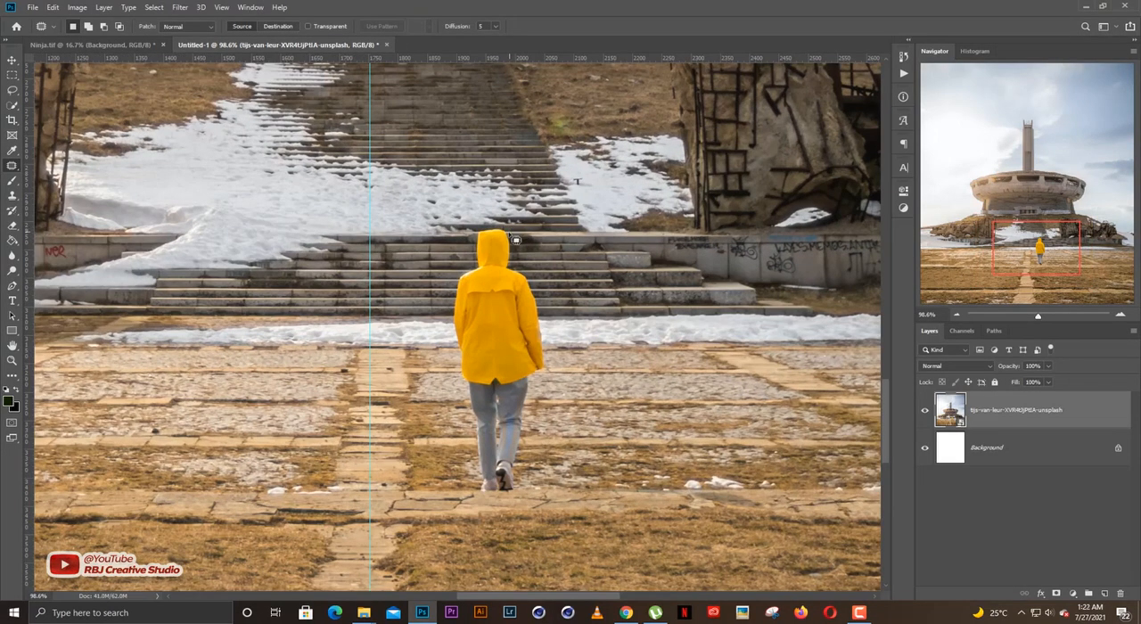
drag(516, 237, 521, 260)
mouse_move(557, 354)
mouse_down()
mouse_move(526, 483)
mouse_move(502, 501)
mouse_move(479, 473)
mouse_move(458, 374)
mouse_move(451, 303)
mouse_move(476, 252)
mouse_up()
scroll(517, 324, up, 3)
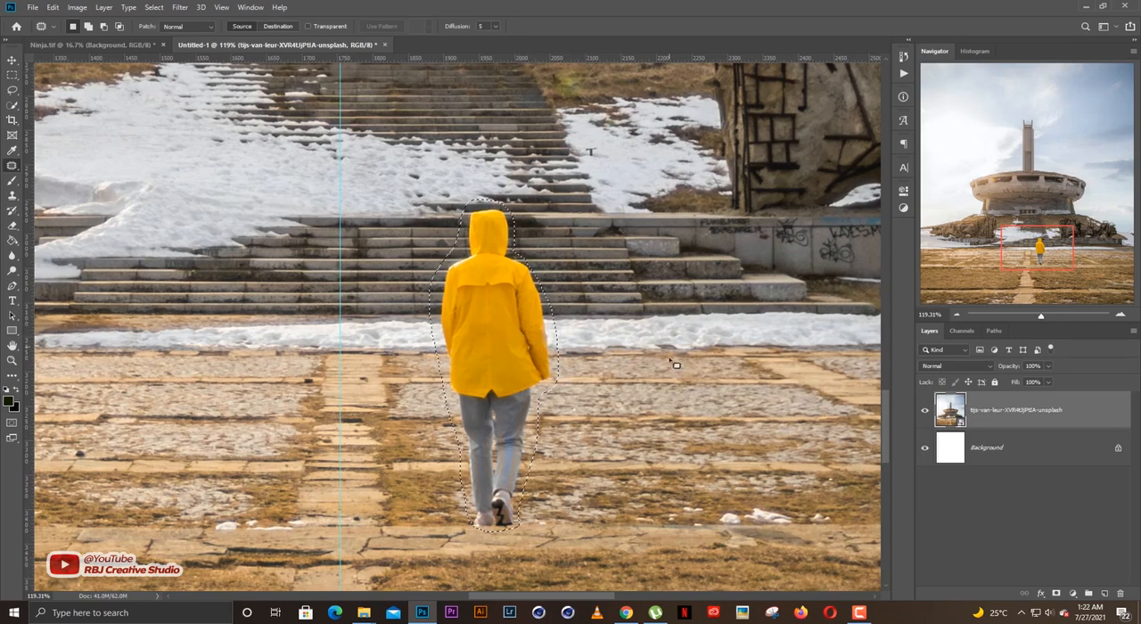
Rasterize the monument photo layer, patch the outlined person with the steps and paving just to their right, and clear the selection.
right_click(991, 420)
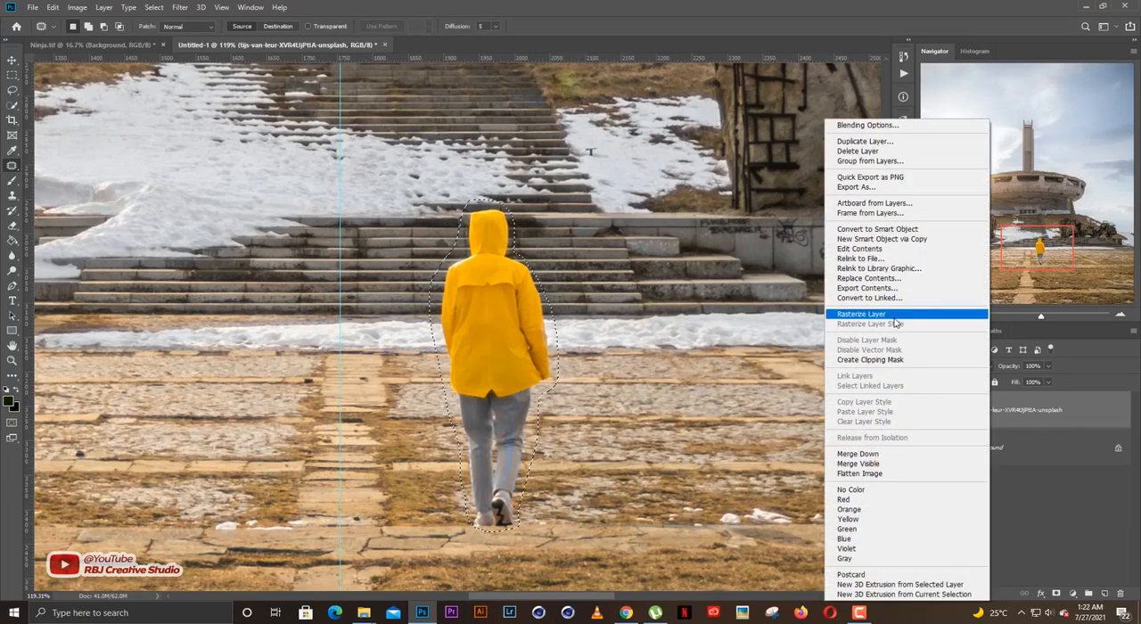
click(847, 312)
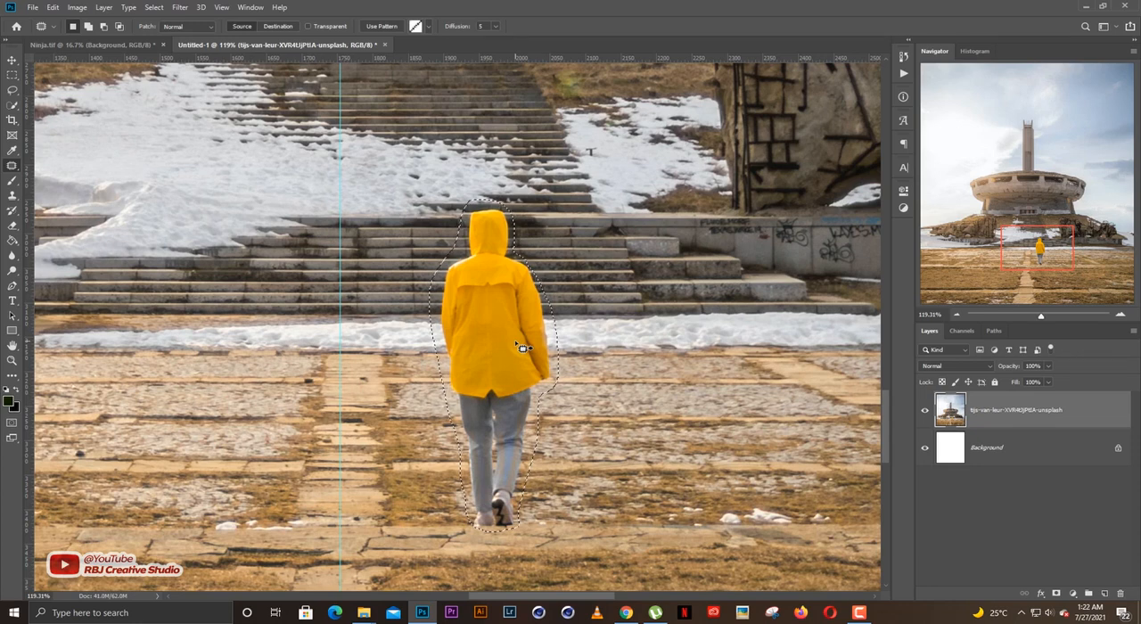
drag(552, 346, 665, 352)
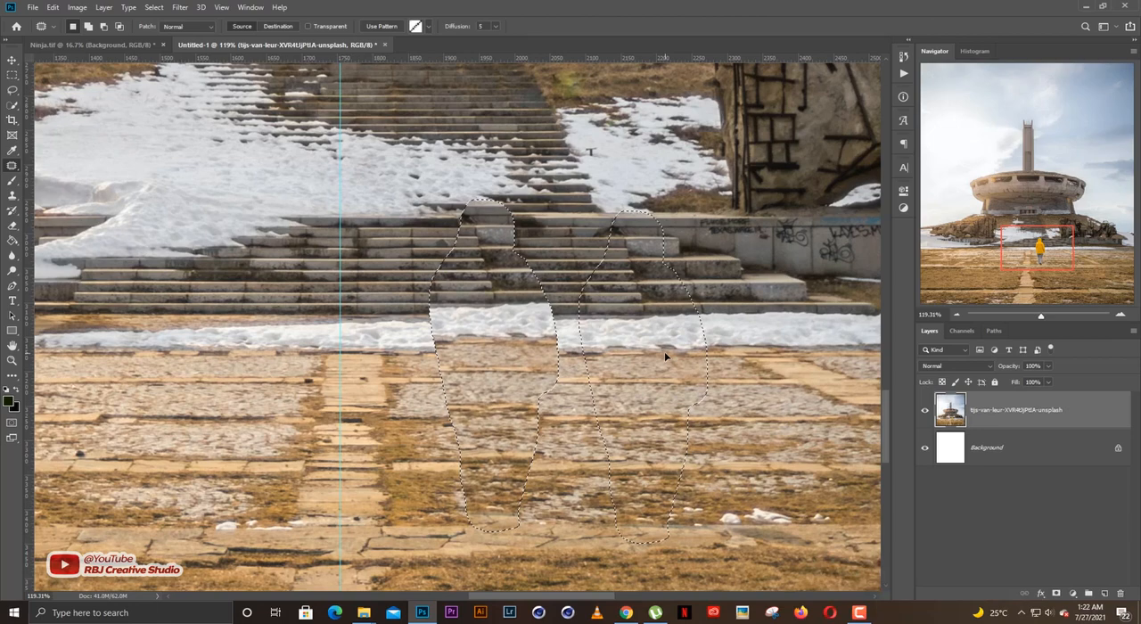
drag(664, 351, 664, 352)
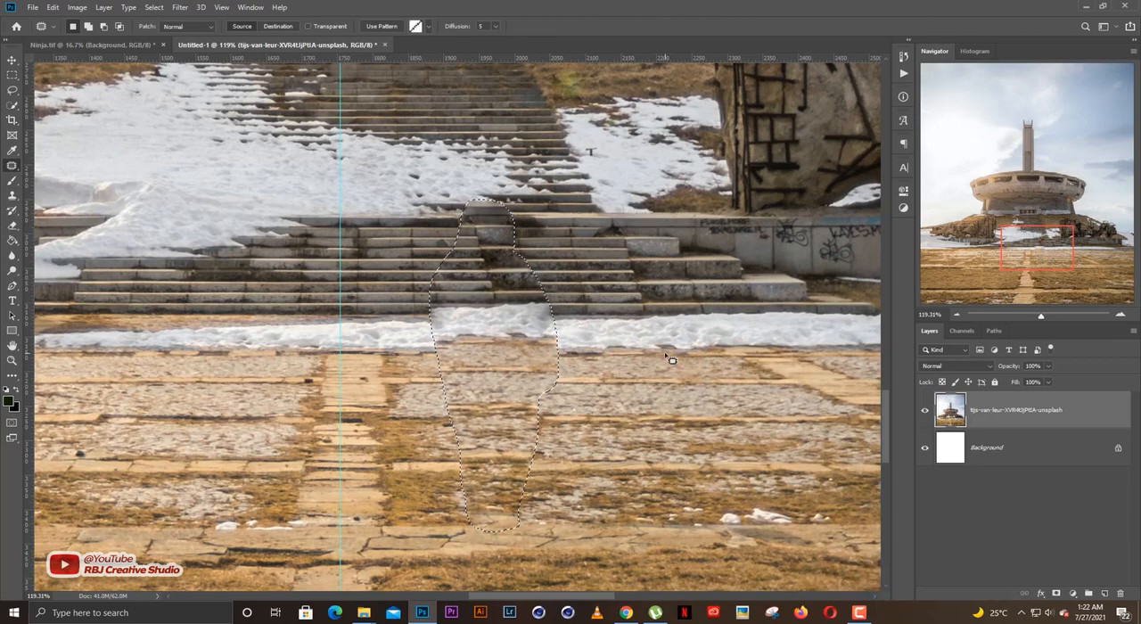
key(ctrl+d)
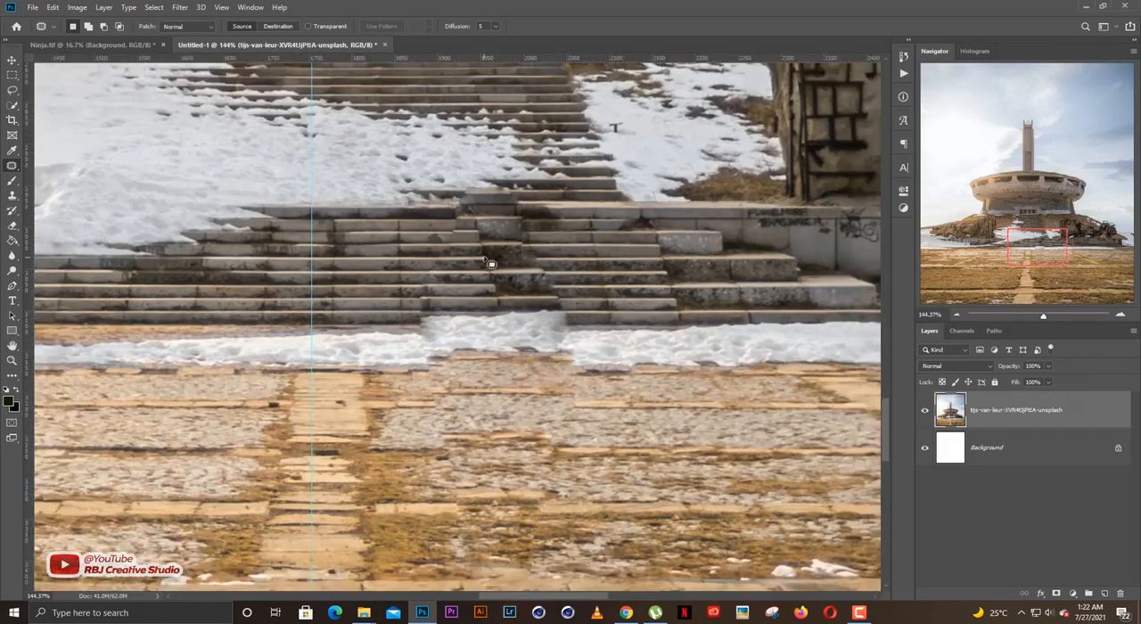
scroll(493, 288, up, 1)
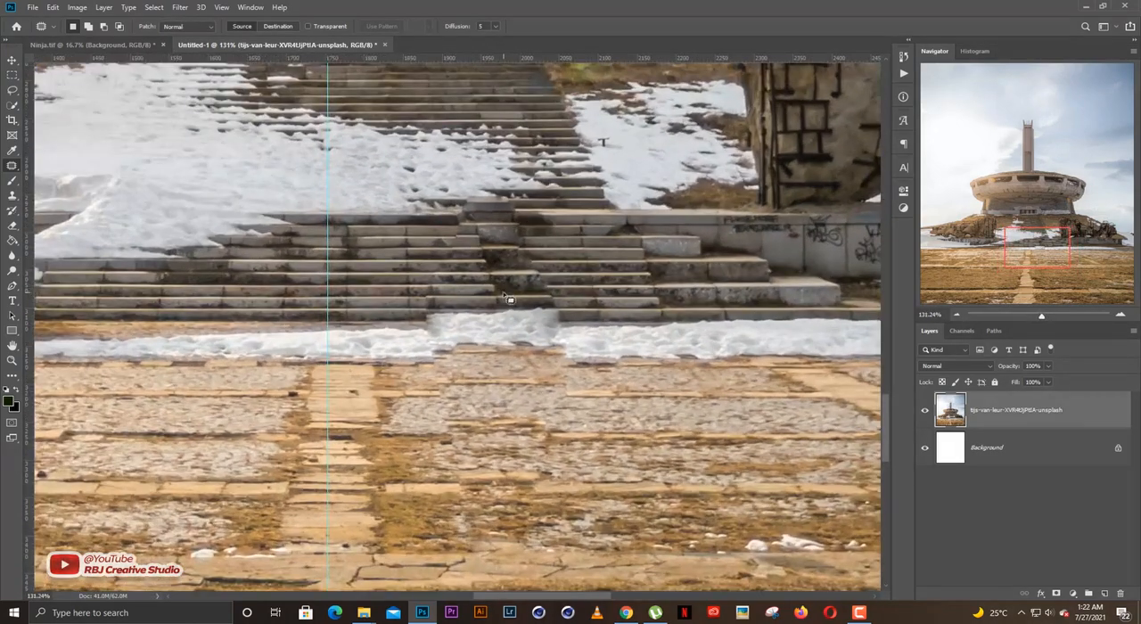
key(v)
scroll(637, 313, down, 17)
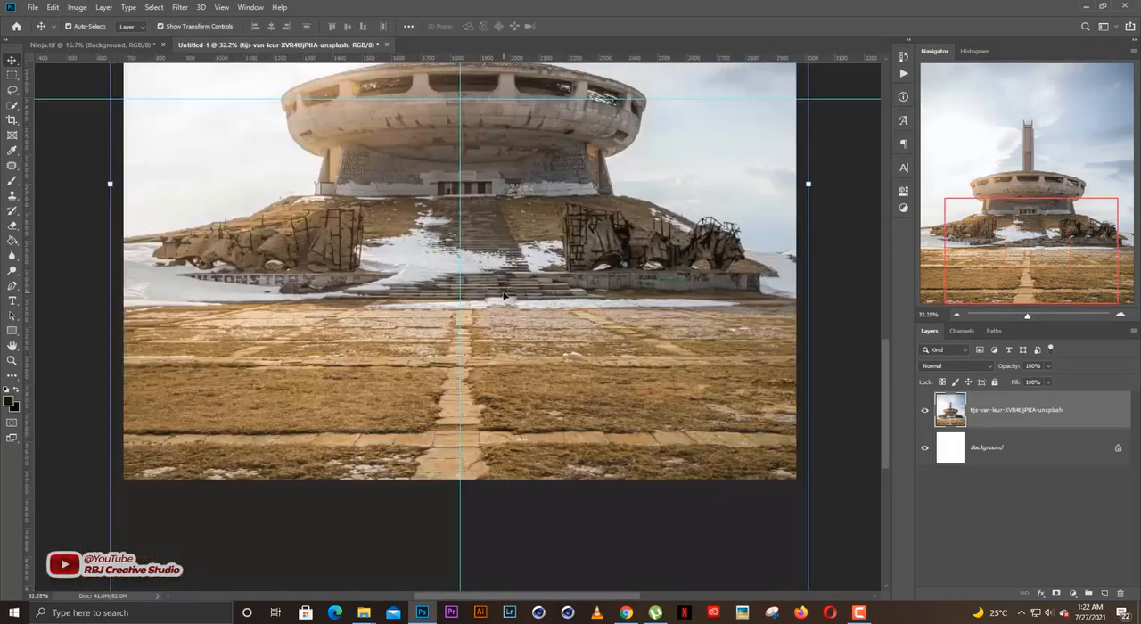
scroll(446, 285, up, 4)
scroll(542, 298, down, 7)
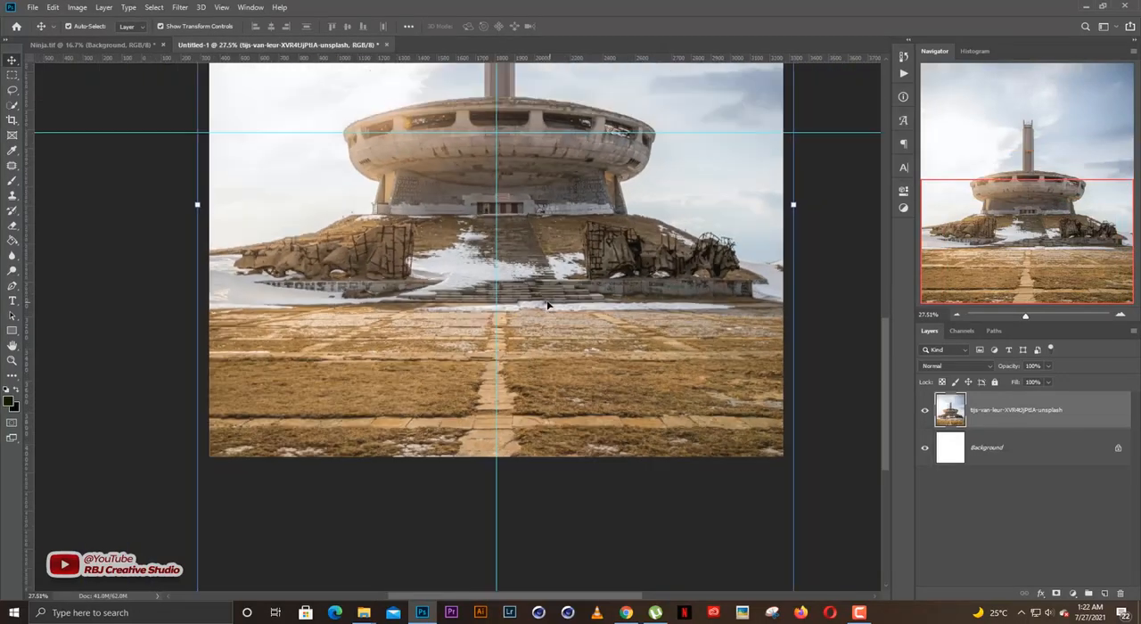
click(685, 409)
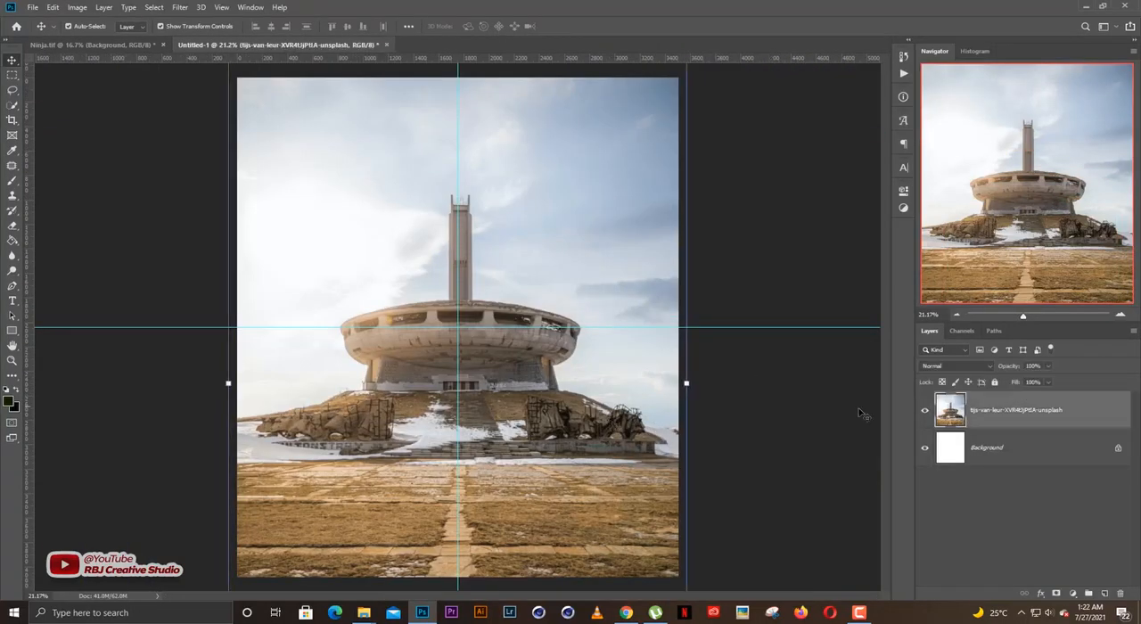
Fully lock the monument photo layer and unlock it again.
click(994, 382)
scroll(558, 356, down, 1)
scroll(530, 361, up, 2)
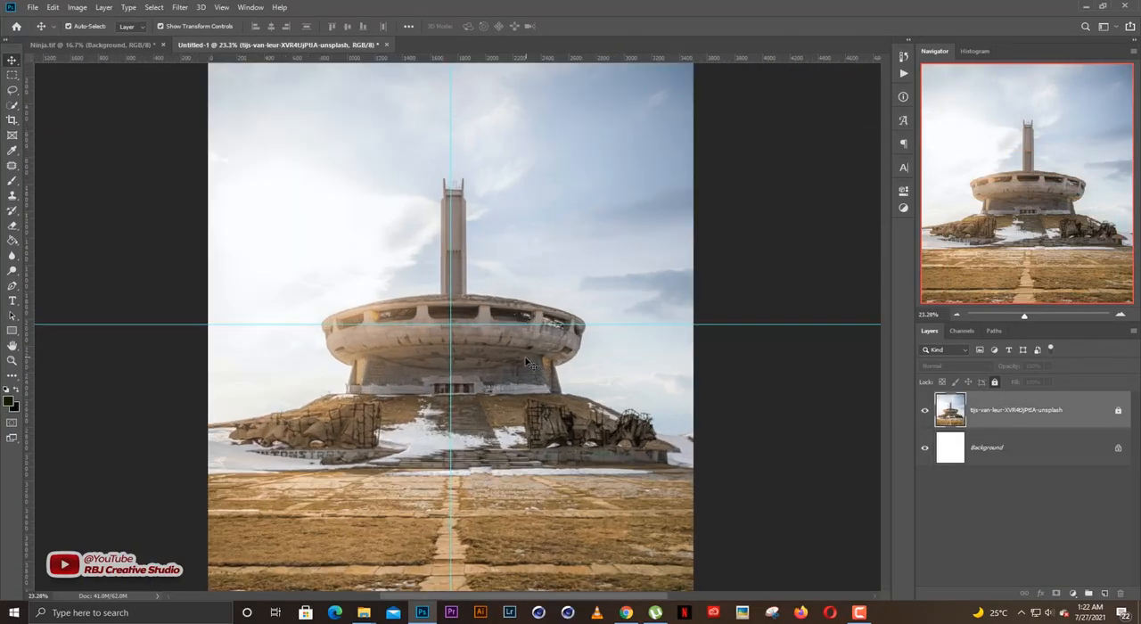
scroll(526, 362, up, 3)
scroll(507, 375, down, 2)
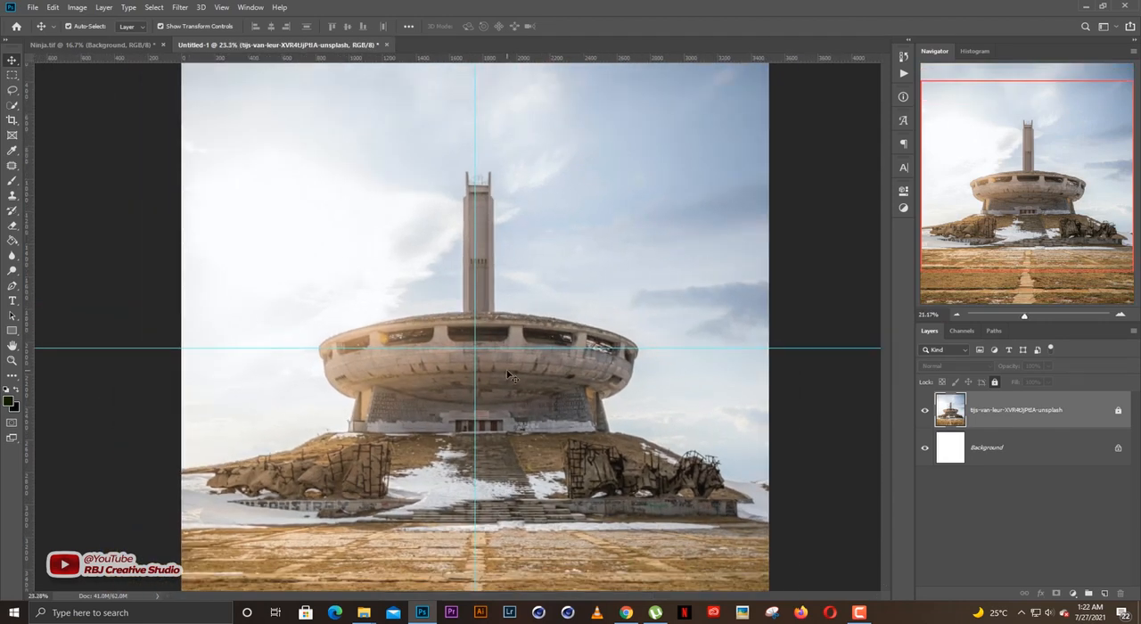
scroll(508, 375, down, 1)
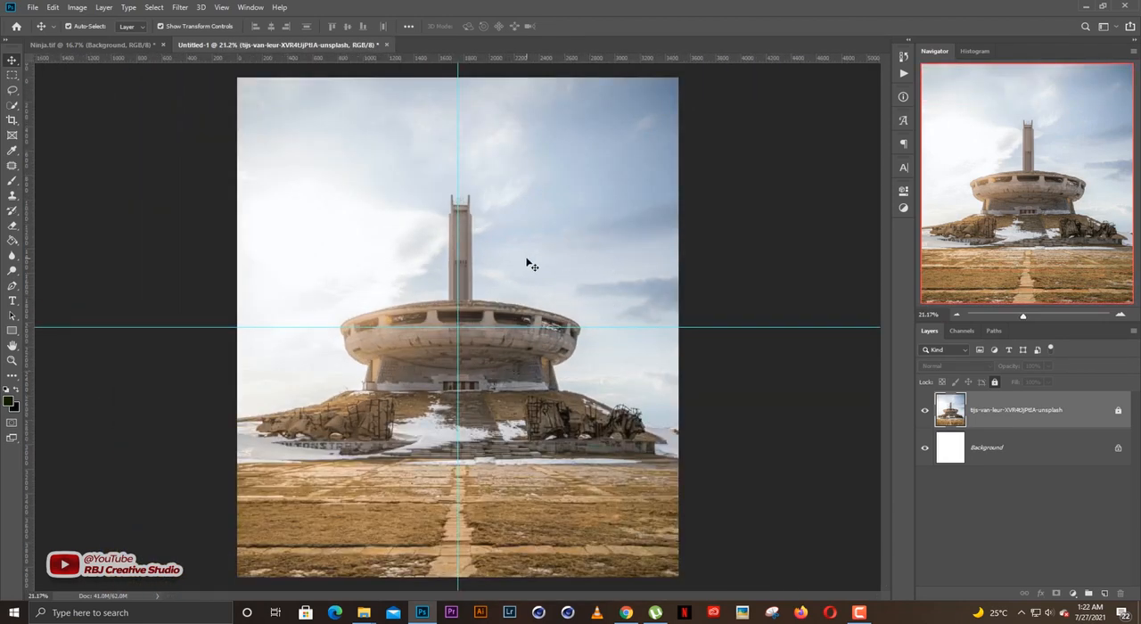
scroll(529, 265, up, 1)
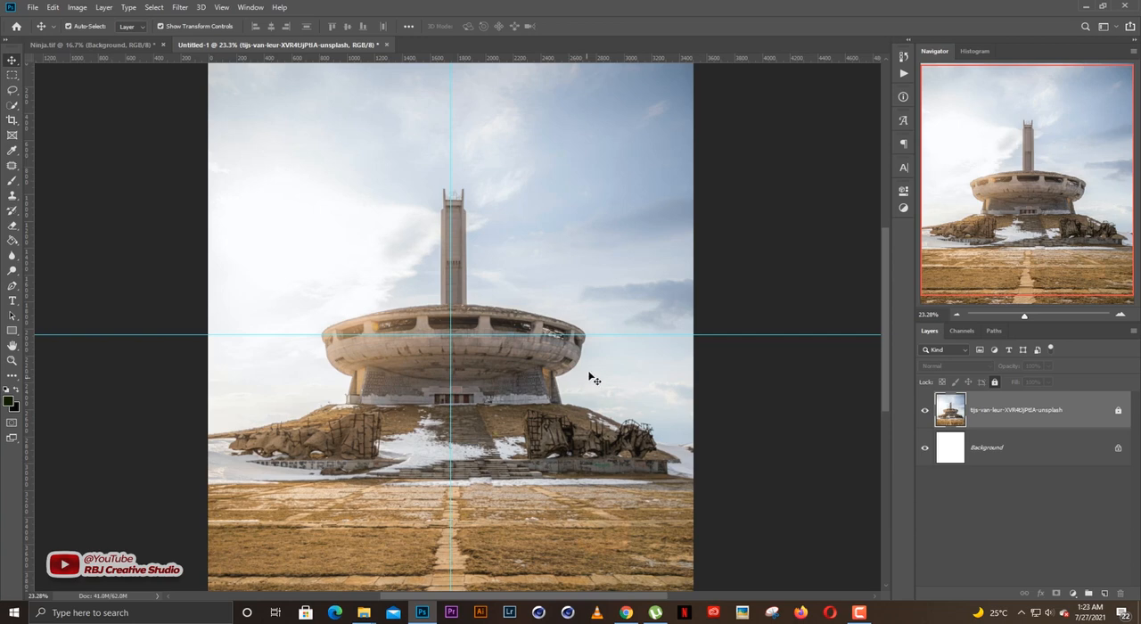
click(994, 381)
Select the entire sky on both sides of the monument with the Quick Selection tool.
key(ctrl+t)
scroll(603, 321, down, 1)
scroll(602, 321, up, 2)
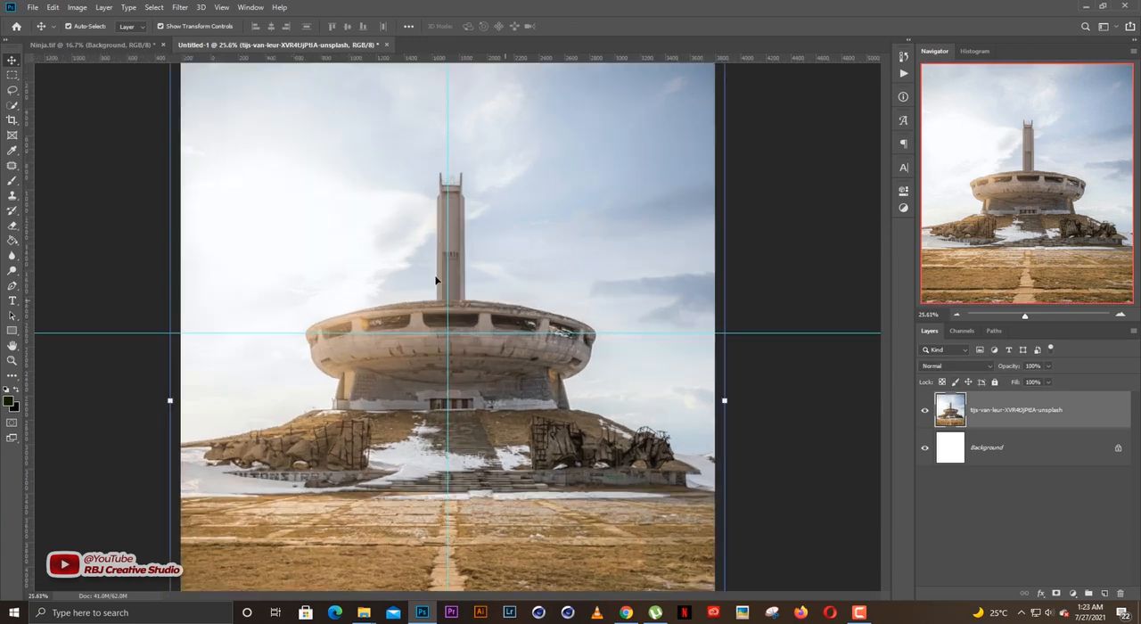
scroll(436, 280, up, 1)
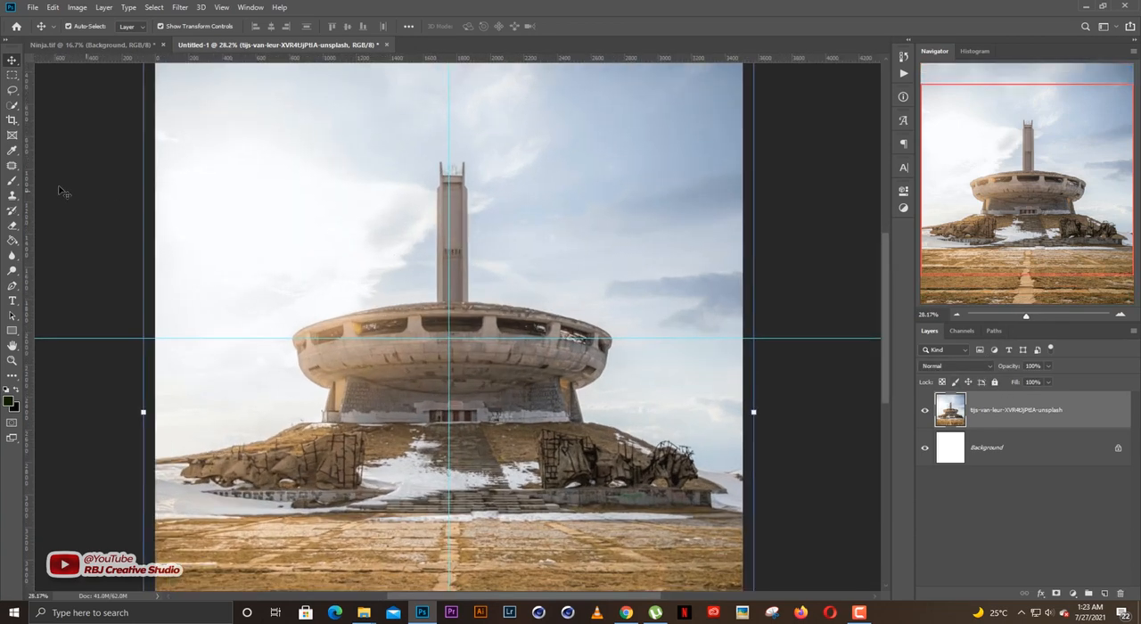
click(13, 107)
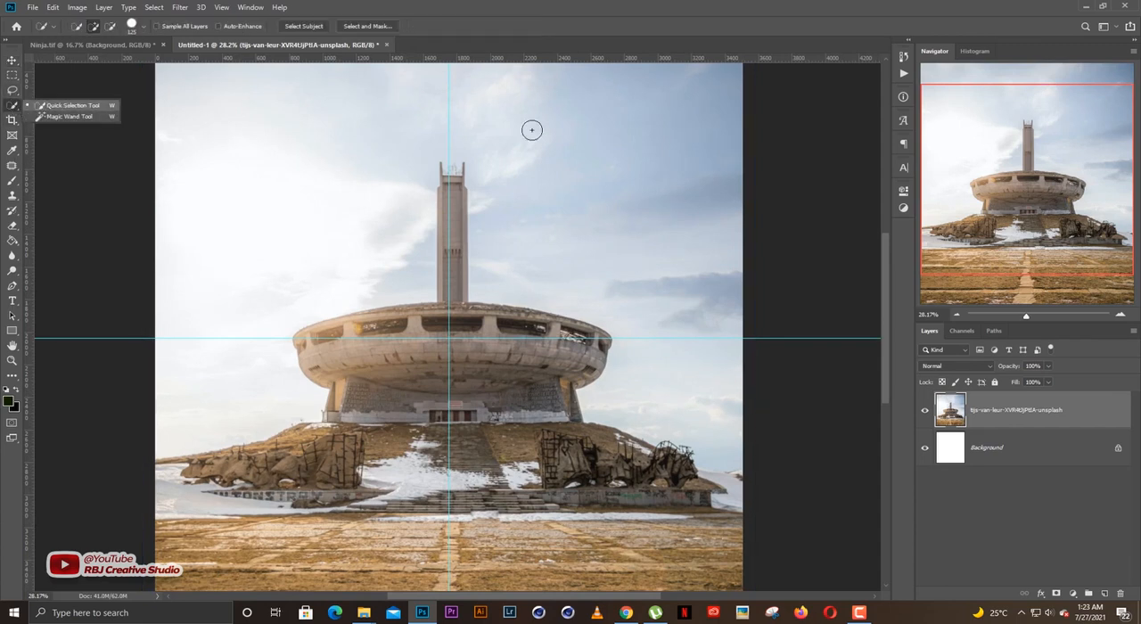
scroll(530, 210, up, 1)
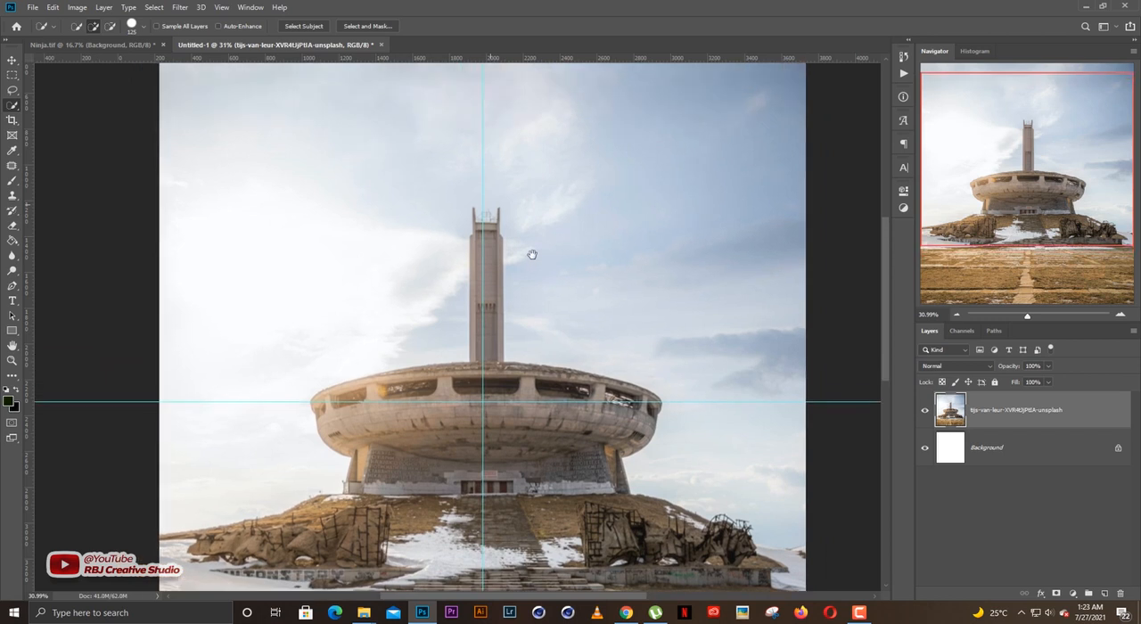
scroll(529, 255, down, 2)
drag(517, 267, 515, 289)
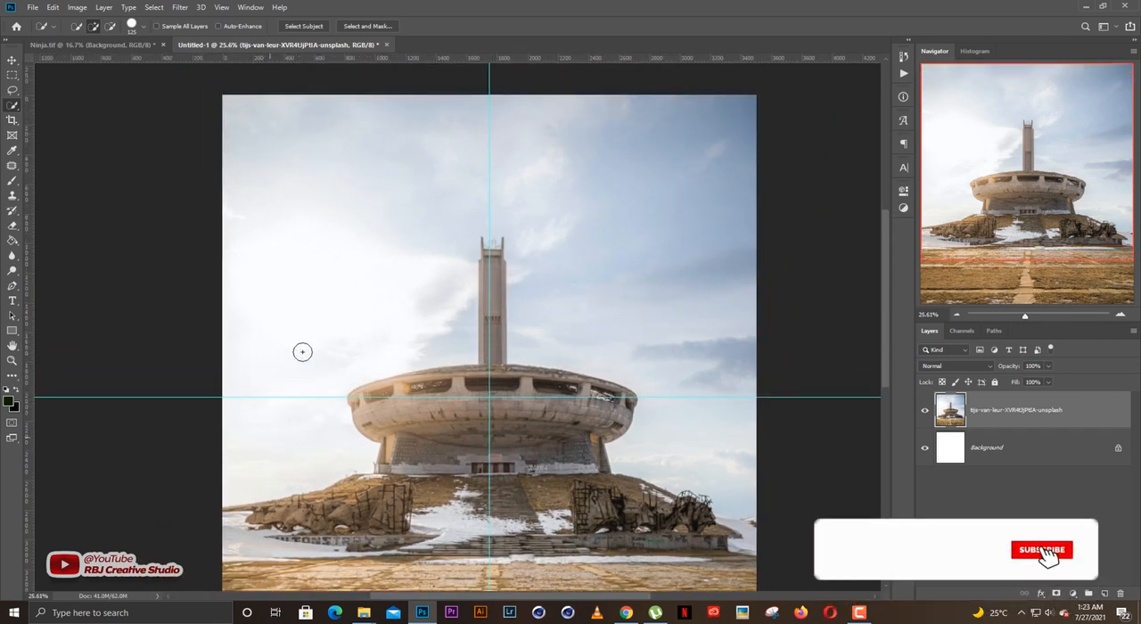
mouse_move(301, 351)
mouse_down()
mouse_move(344, 235)
mouse_move(391, 206)
mouse_move(333, 292)
mouse_up()
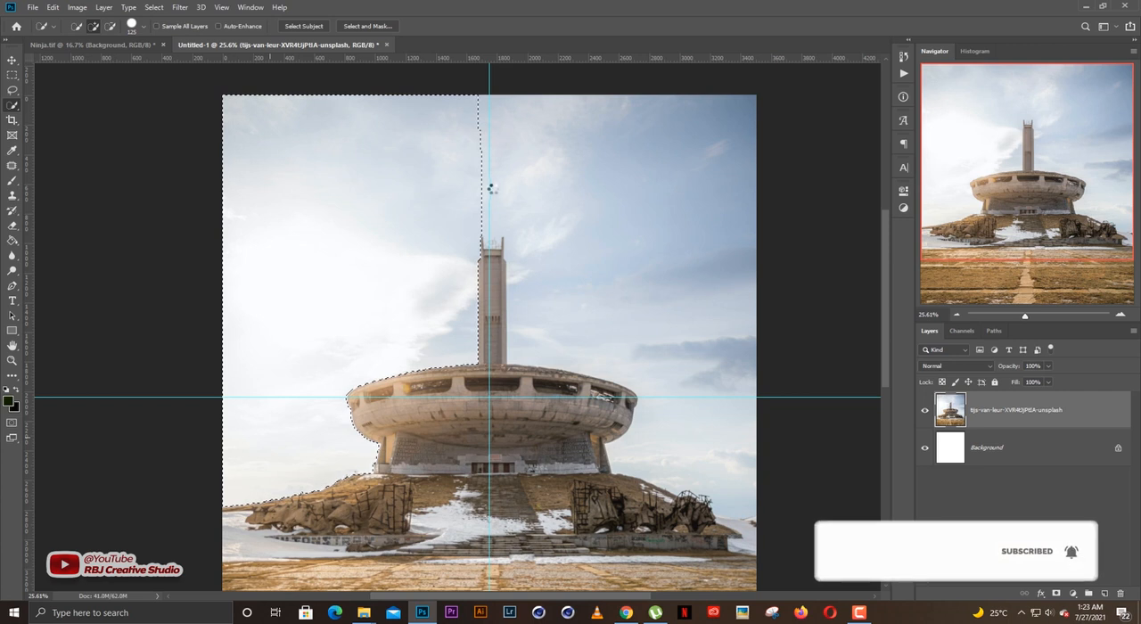
mouse_move(502, 179)
mouse_down()
mouse_move(558, 182)
mouse_move(604, 204)
mouse_move(660, 246)
mouse_move(662, 280)
mouse_up()
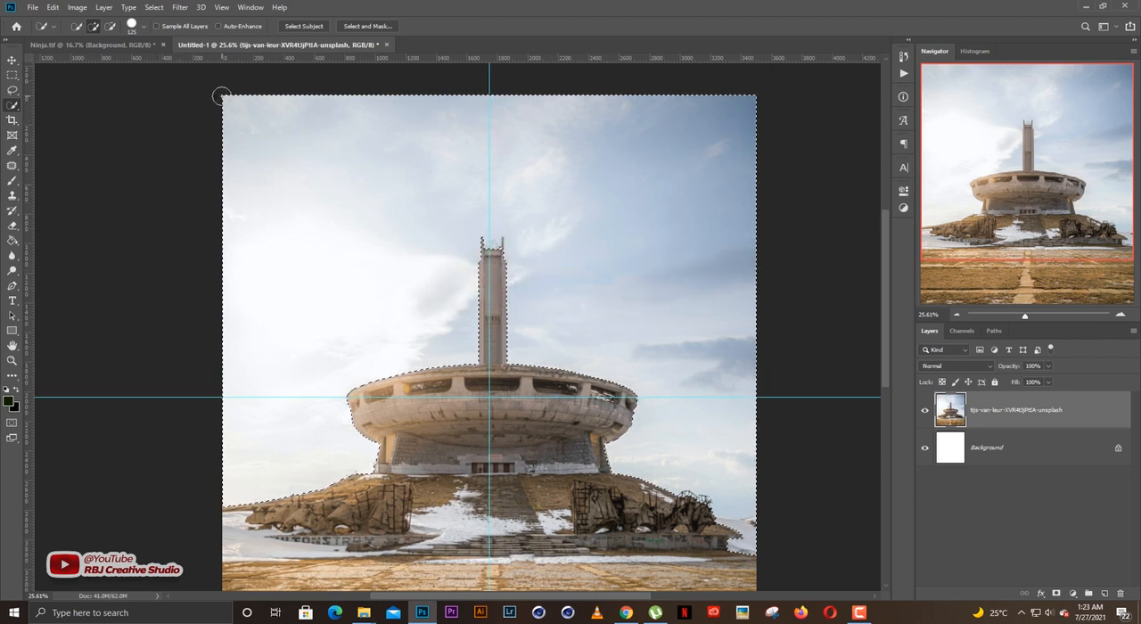
Subtract the snowy slope at the photo's right edge from the sky selection, following the hill's horizon with a smaller brush.
click(110, 26)
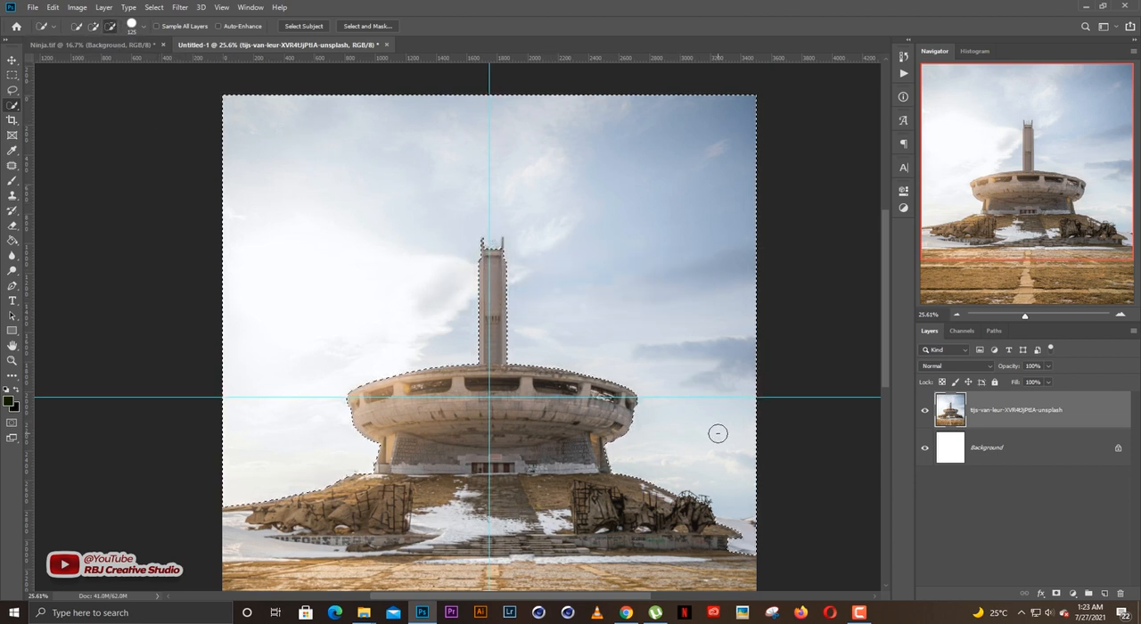
scroll(721, 505, up, 3)
drag(734, 522, 727, 403)
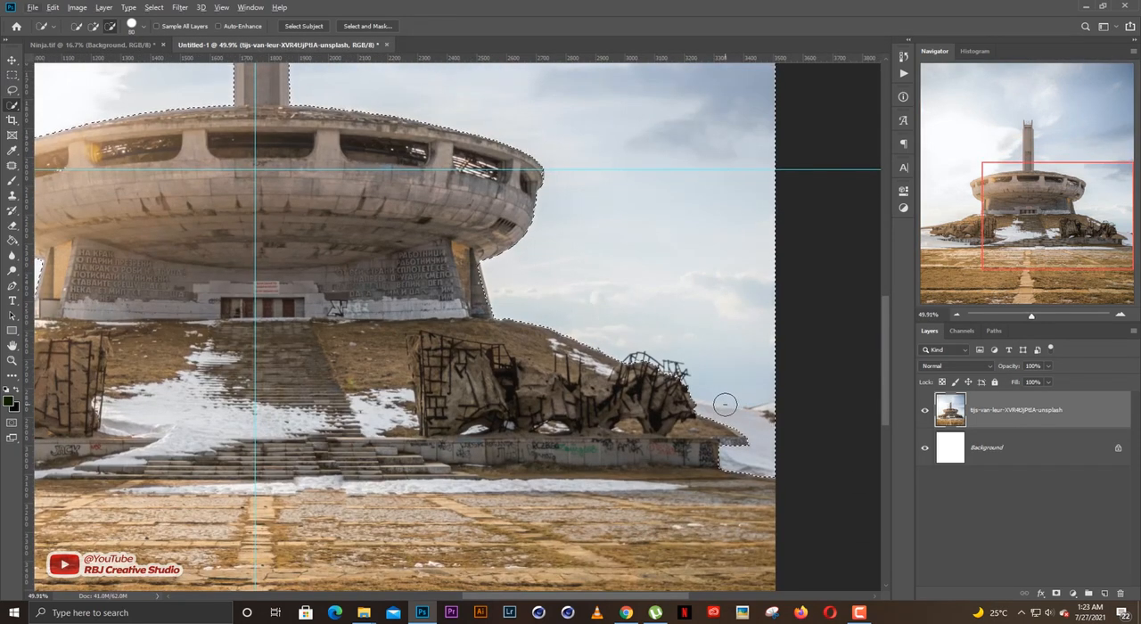
key(shift)
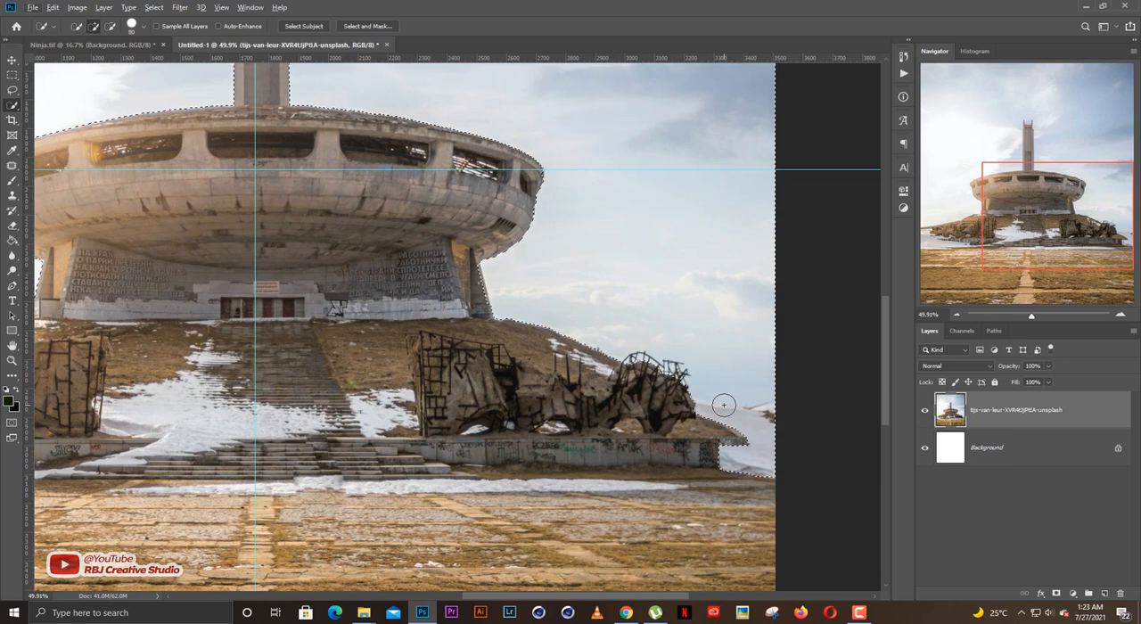
key(alt)
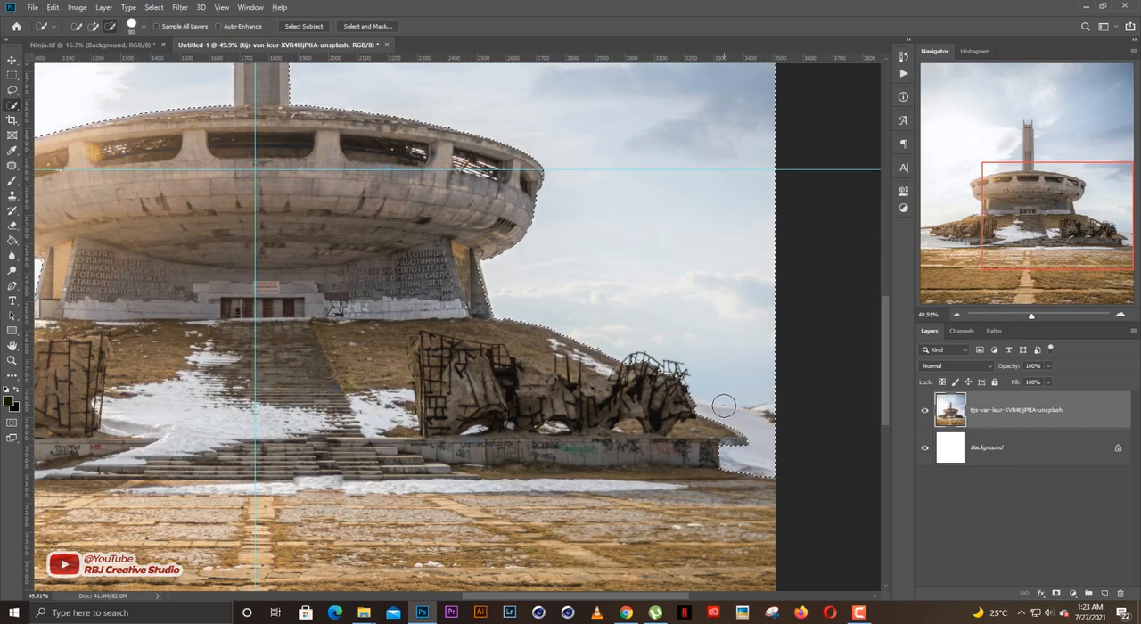
key(shift)
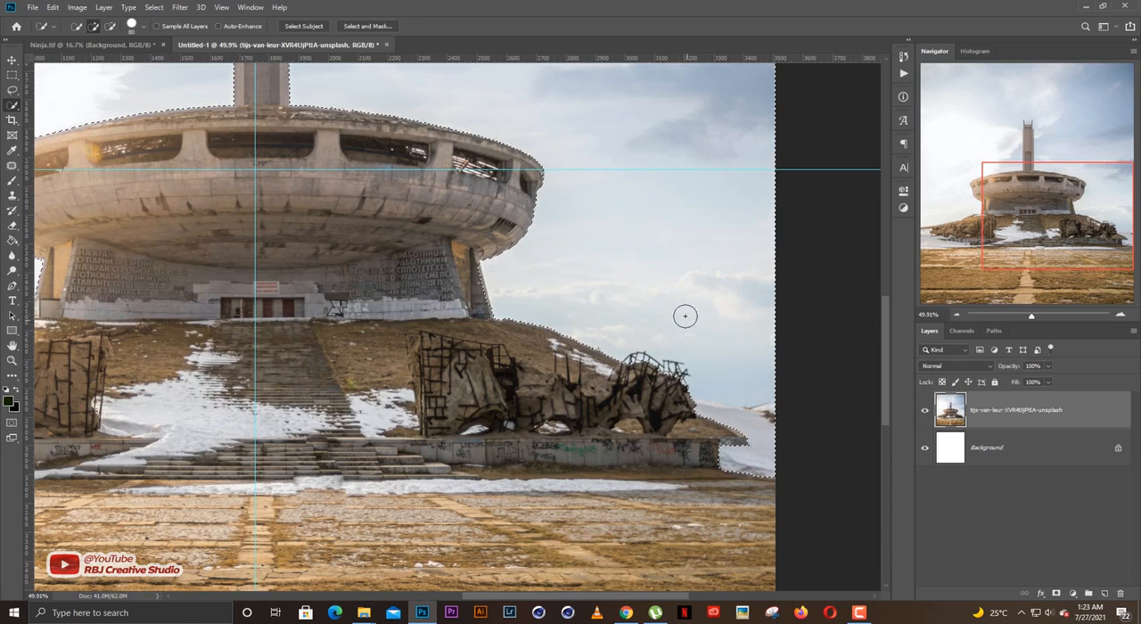
key(alt)
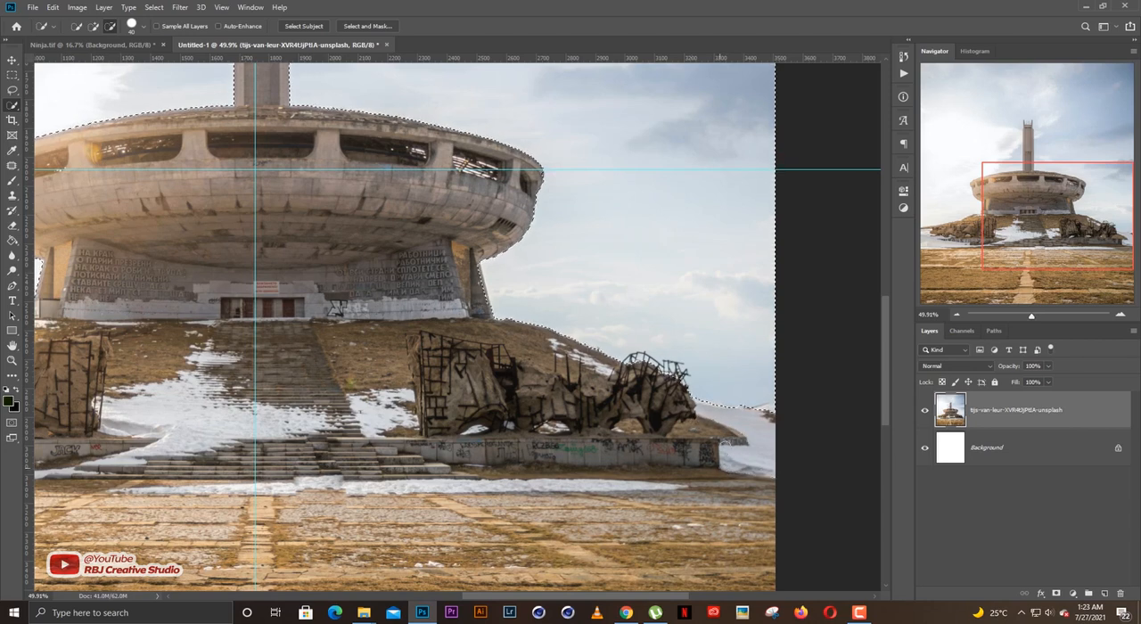
drag(739, 435, 696, 420)
Refine the sky selection around the tower's top so its right prong is left out like the left one.
drag(574, 425, 771, 415)
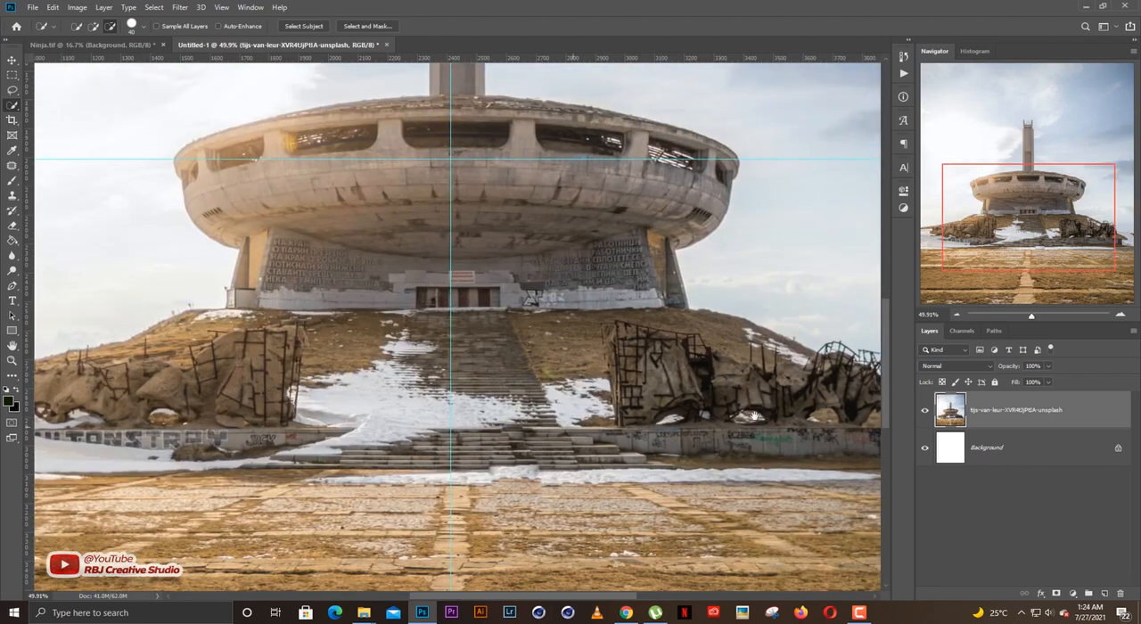
drag(385, 346, 702, 454)
drag(796, 335, 558, 387)
drag(554, 282, 566, 494)
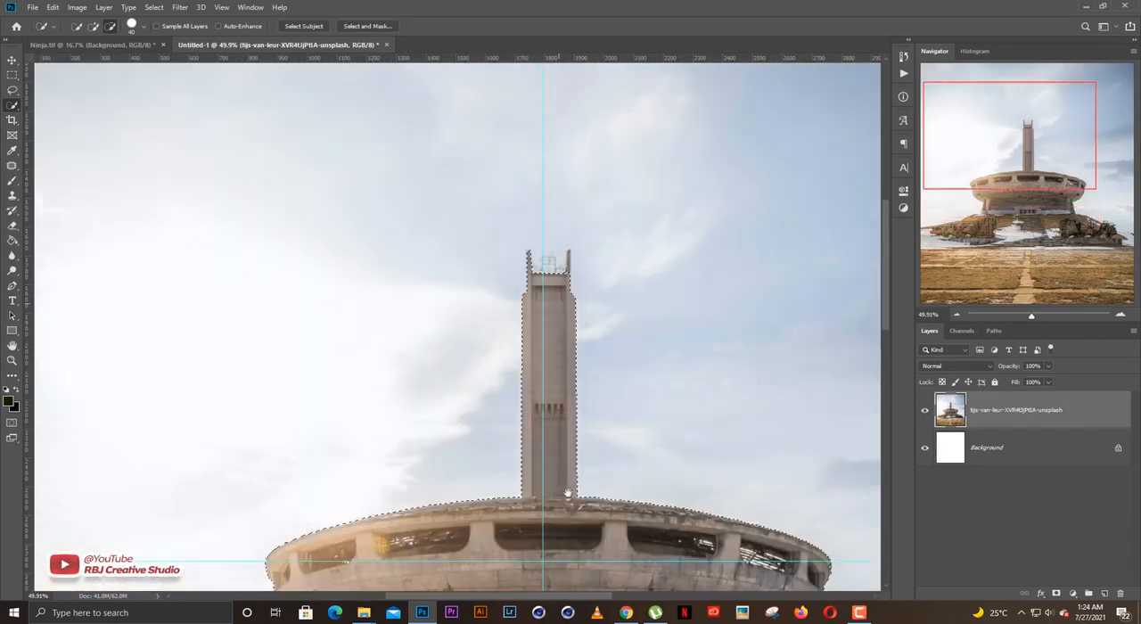
scroll(573, 241, up, 4)
scroll(578, 281, up, 1)
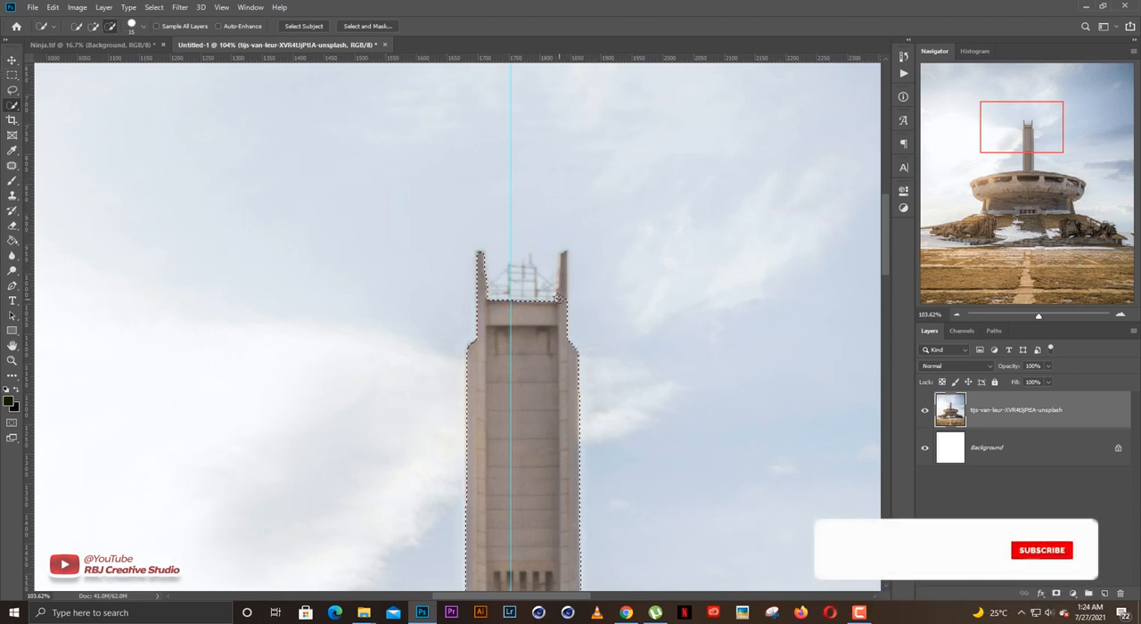
scroll(557, 299, up, 2)
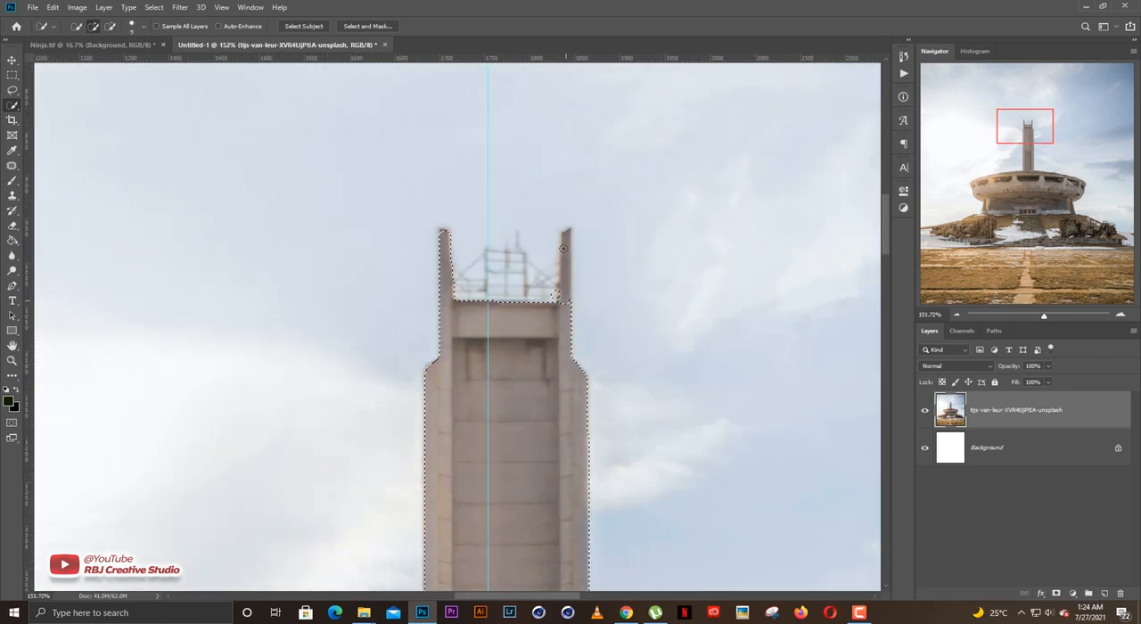
drag(564, 246, 564, 257)
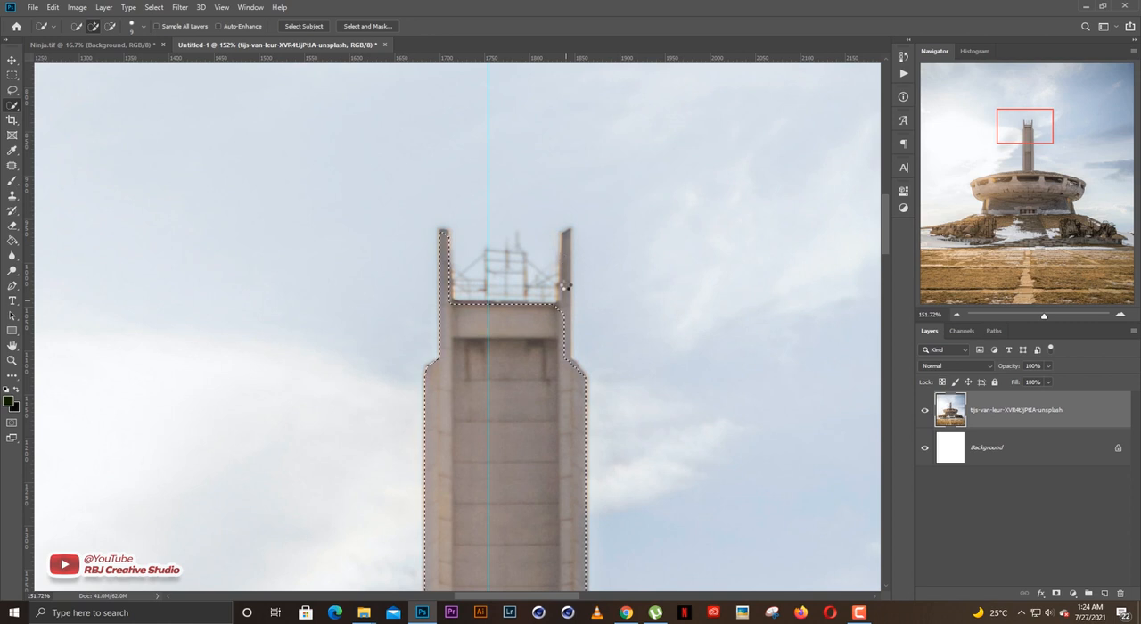
key(alt)
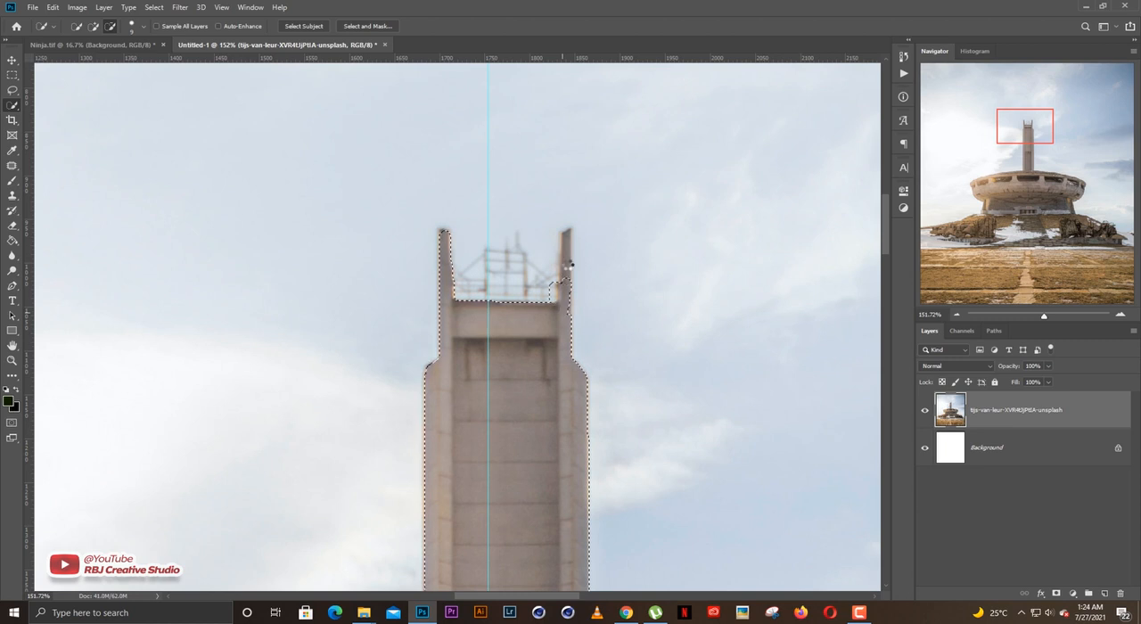
click(567, 263)
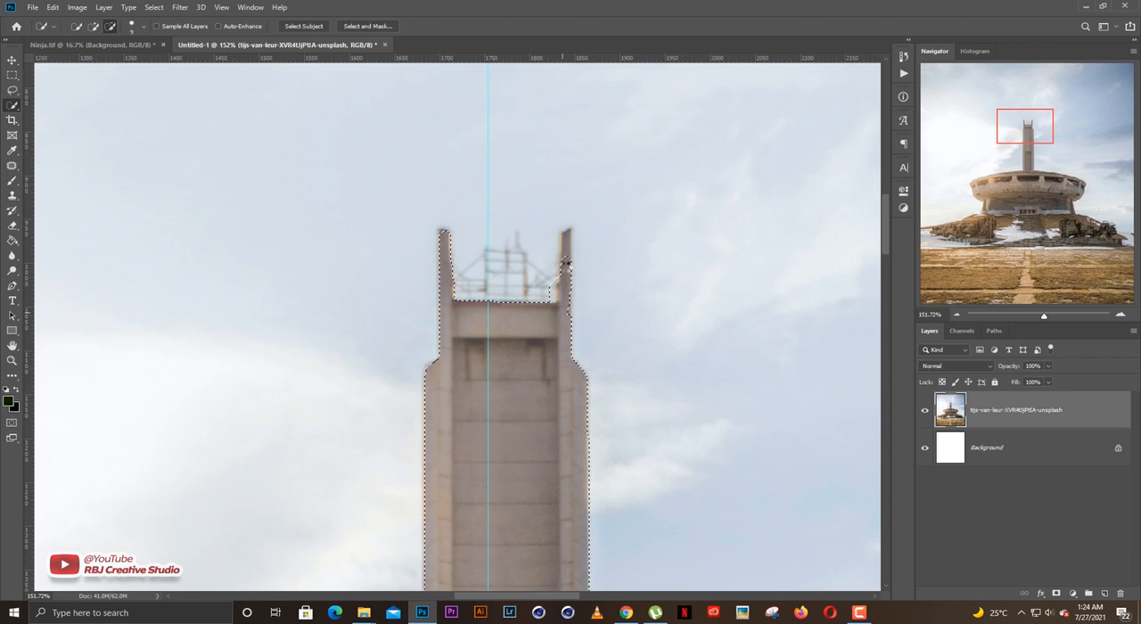
mouse_move(564, 269)
mouse_down()
mouse_move(578, 269)
mouse_move(564, 288)
mouse_up()
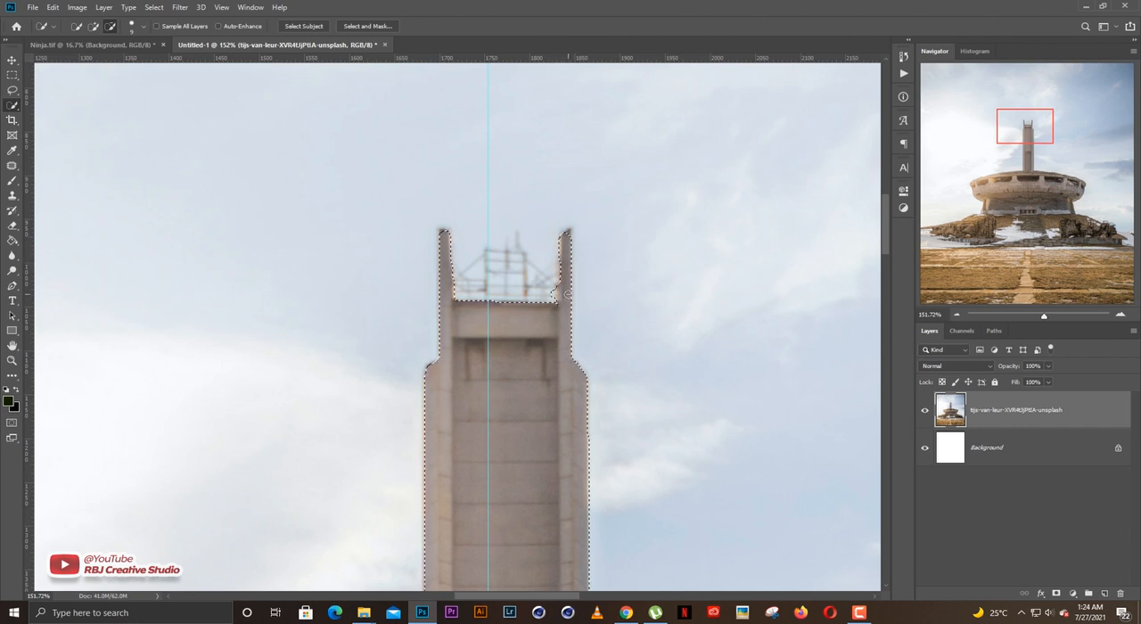
scroll(566, 294, down, 10)
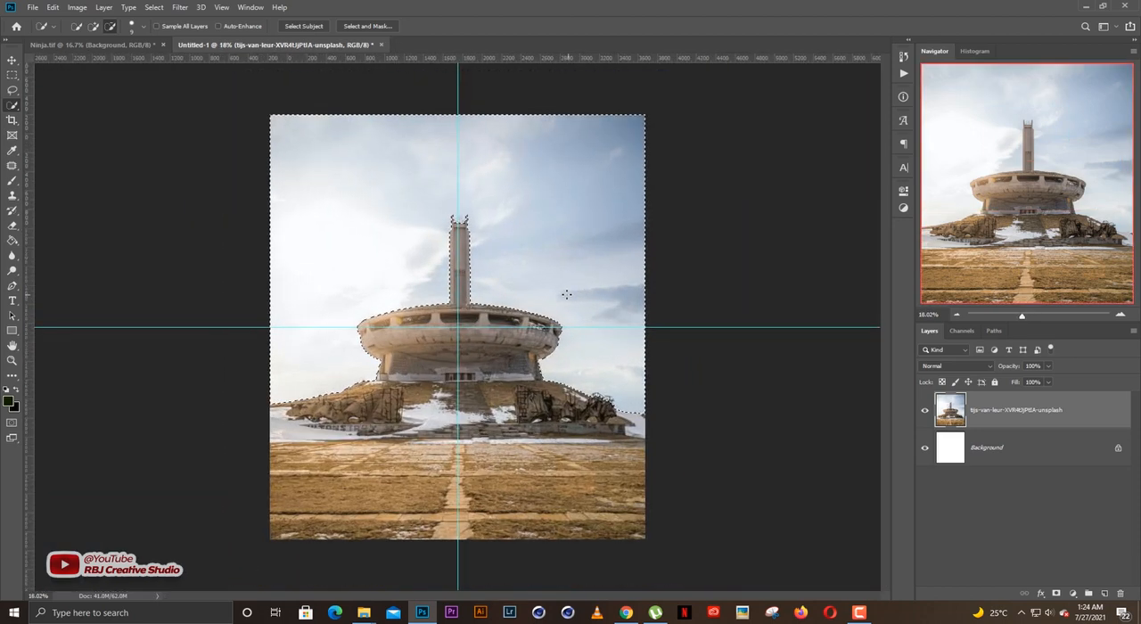
scroll(566, 294, up, 1)
key(v)
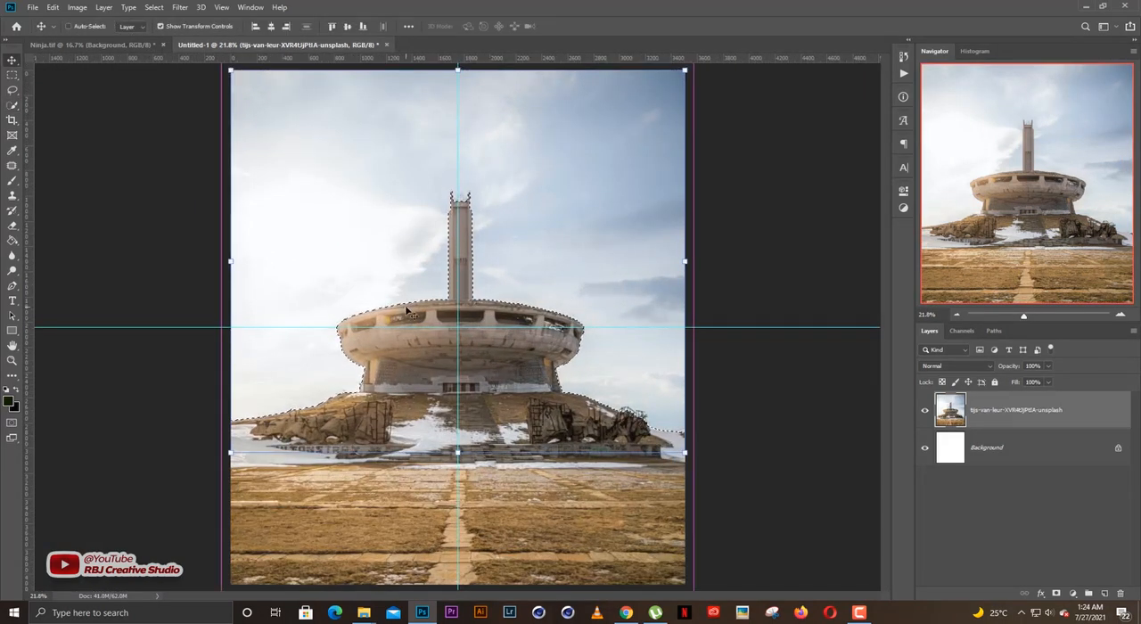
key(ctrl+j)
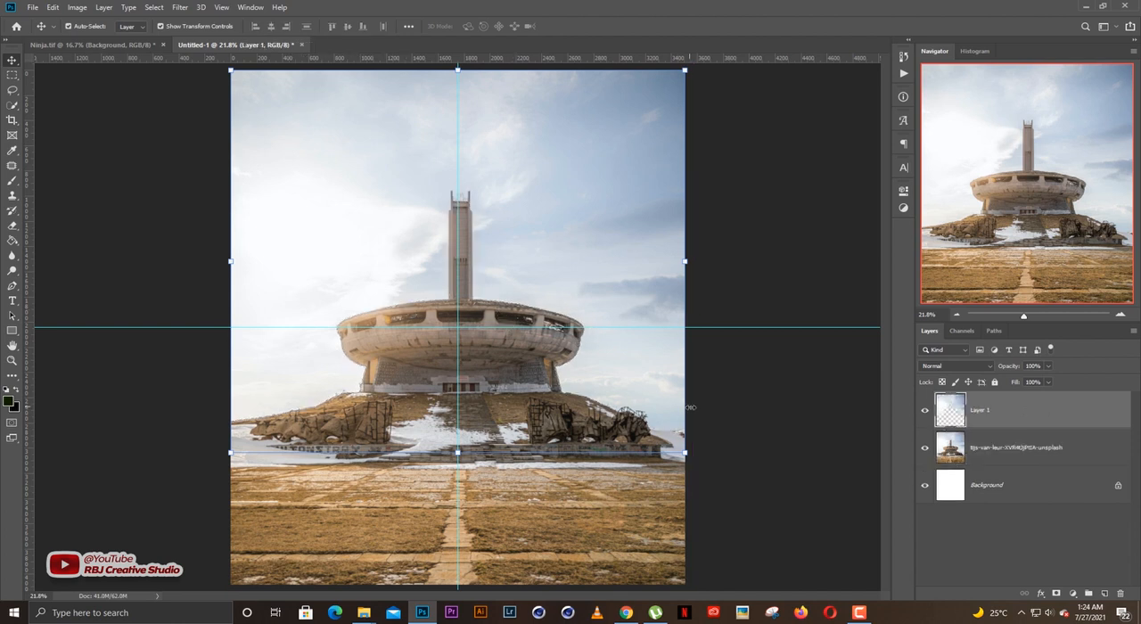
scroll(729, 386, down, 1)
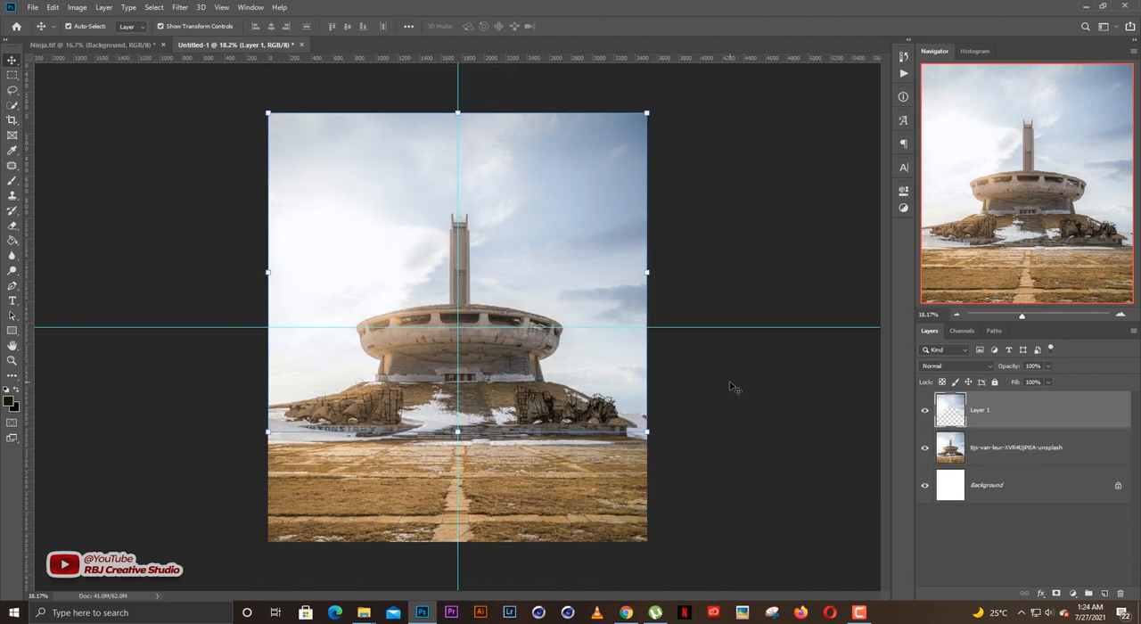
key(ctrl+z)
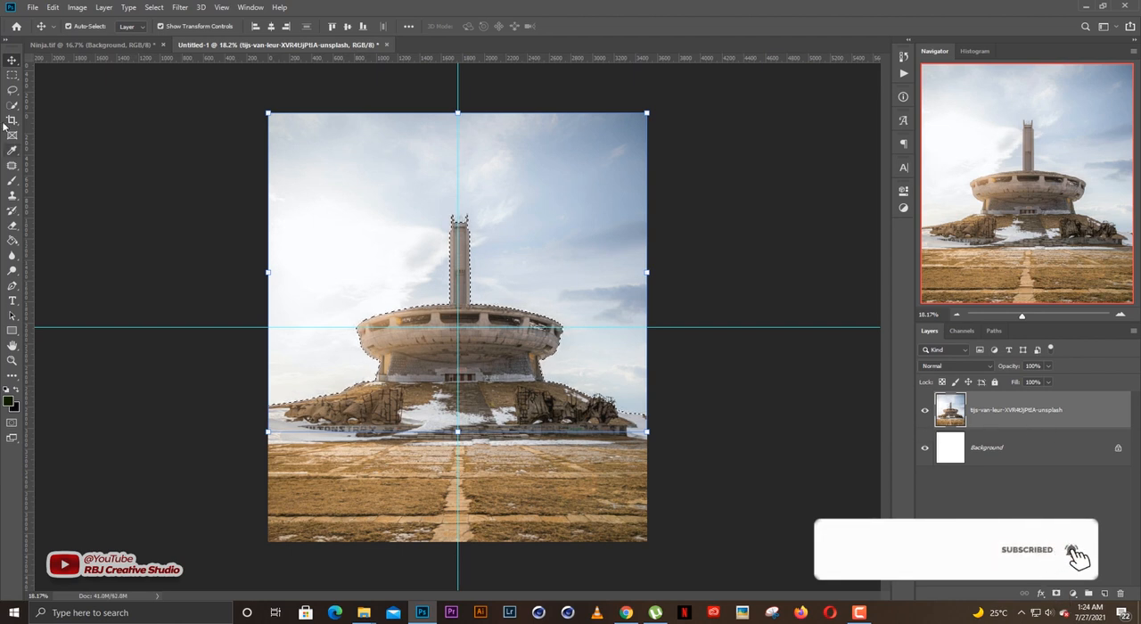
Cut the selected sky from the monument photo onto its own new layer and deselect all layers.
click(13, 91)
right_click(524, 210)
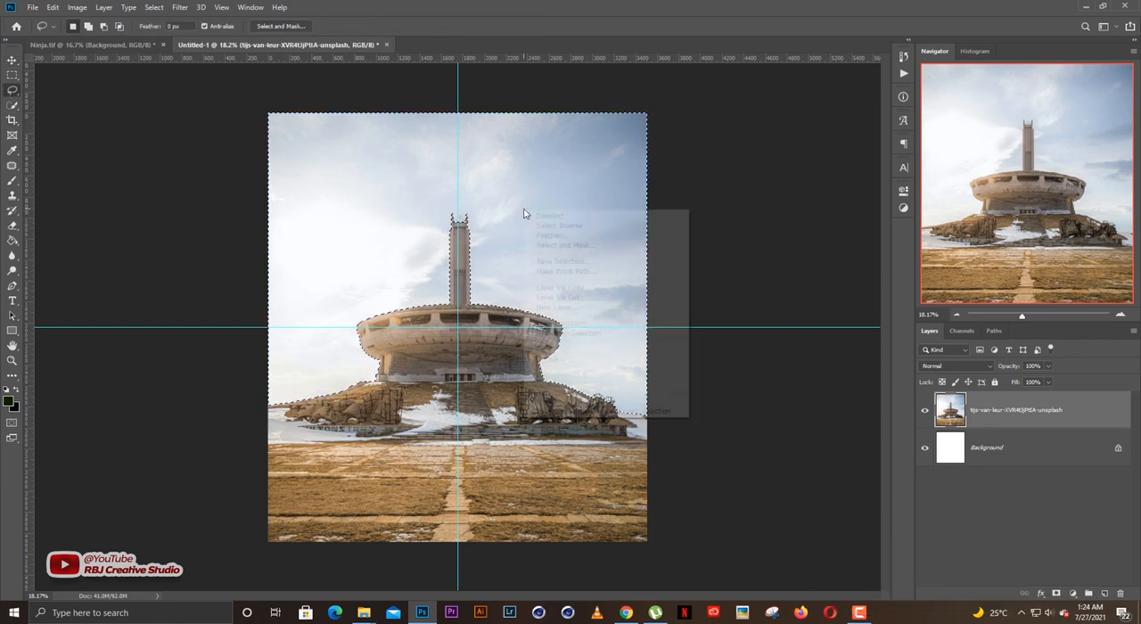
click(591, 297)
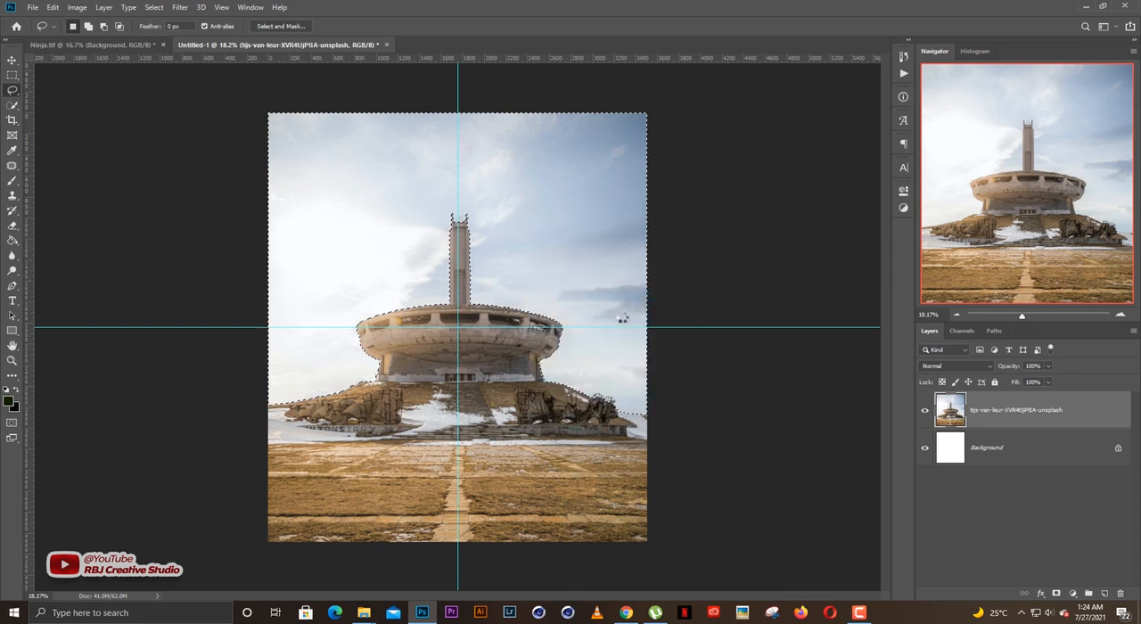
key(v)
click(722, 348)
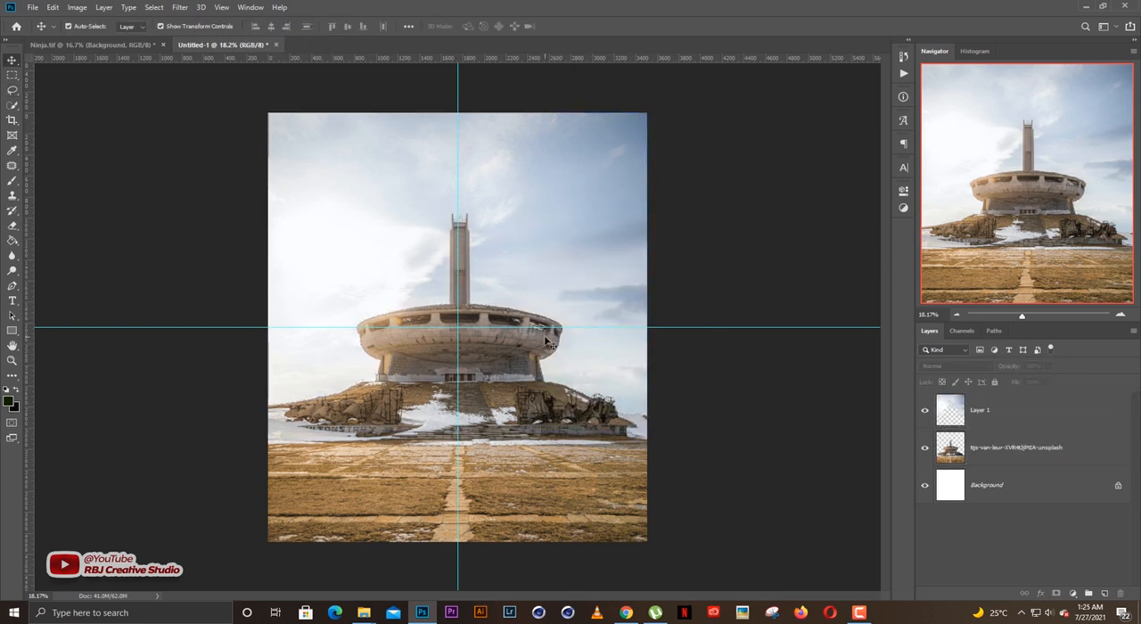
Hide and show the cut-out sky layer repeatedly to check how cleanly it separates from the monument.
scroll(566, 361, up, 1)
scroll(546, 339, up, 1)
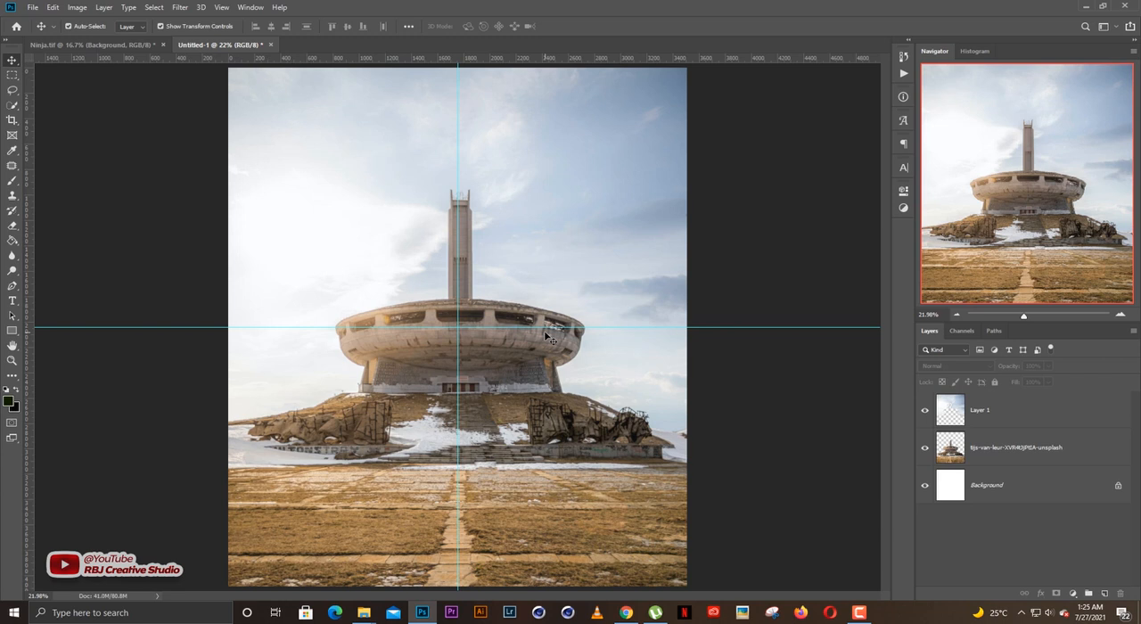
scroll(549, 339, up, 1)
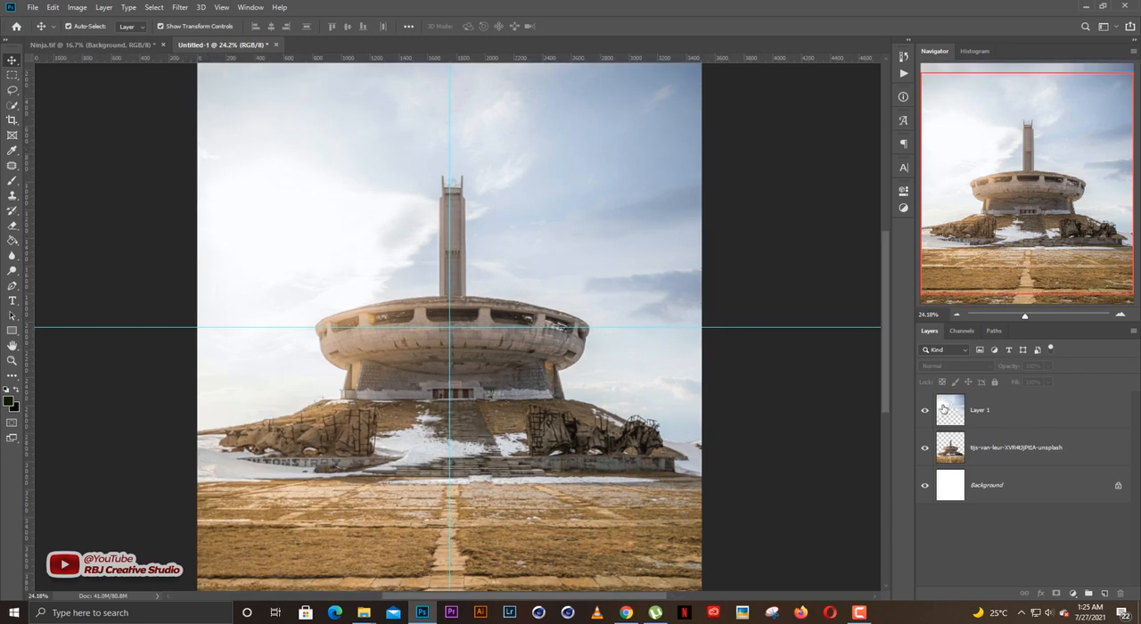
click(924, 410)
click(925, 410)
click(925, 411)
click(925, 411)
click(924, 411)
click(923, 412)
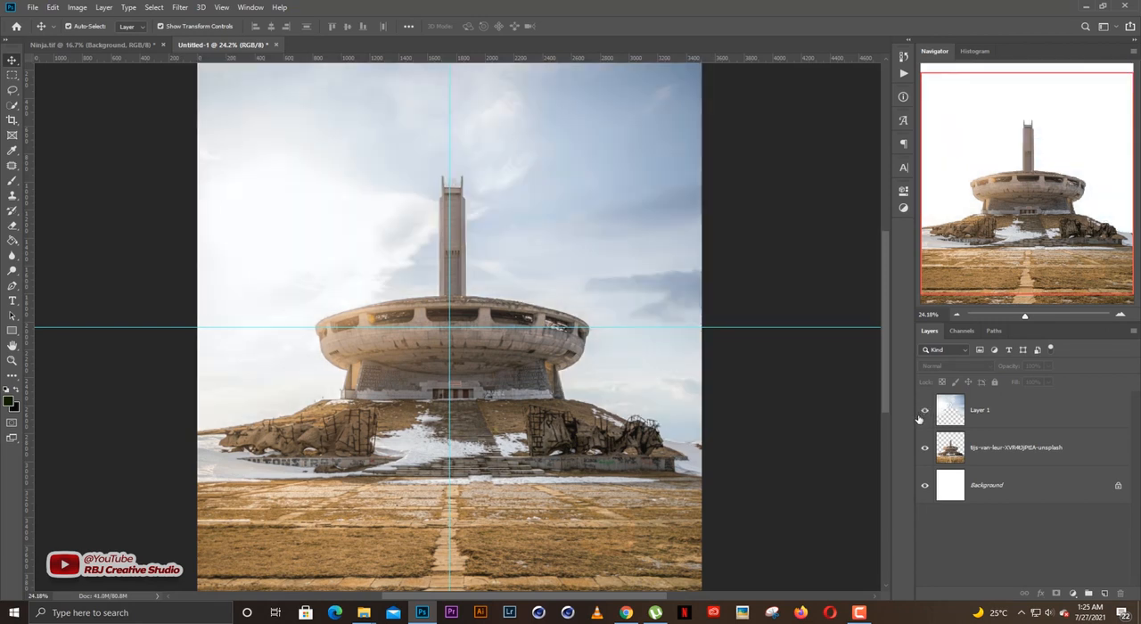
scroll(724, 389, down, 2)
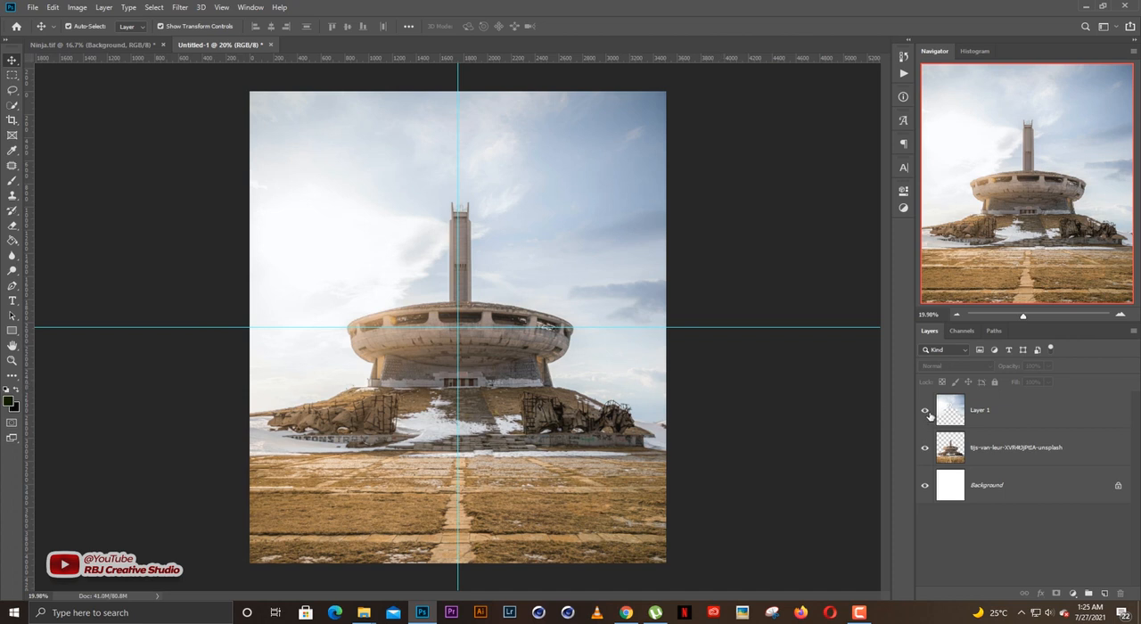
scroll(521, 401, up, 1)
scroll(520, 402, down, 1)
scroll(521, 401, up, 1)
scroll(521, 401, down, 1)
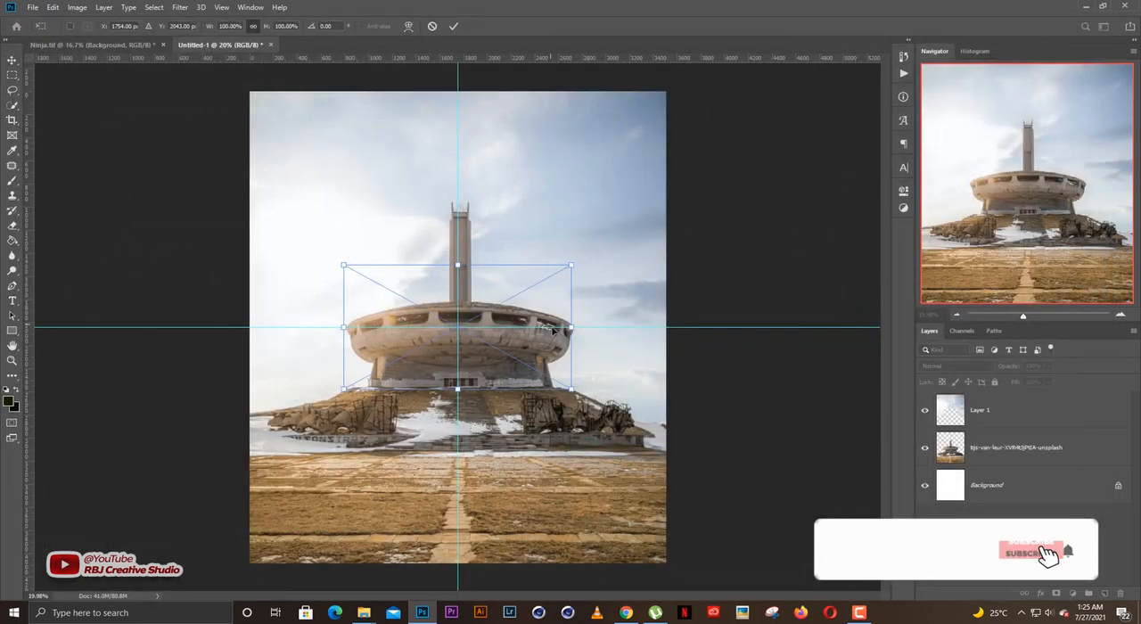
Place the dark rock war-field image as the uppermost layer, centred on the canvas and enlarged to 205.30% to span its width.
drag(606, 328, 708, 323)
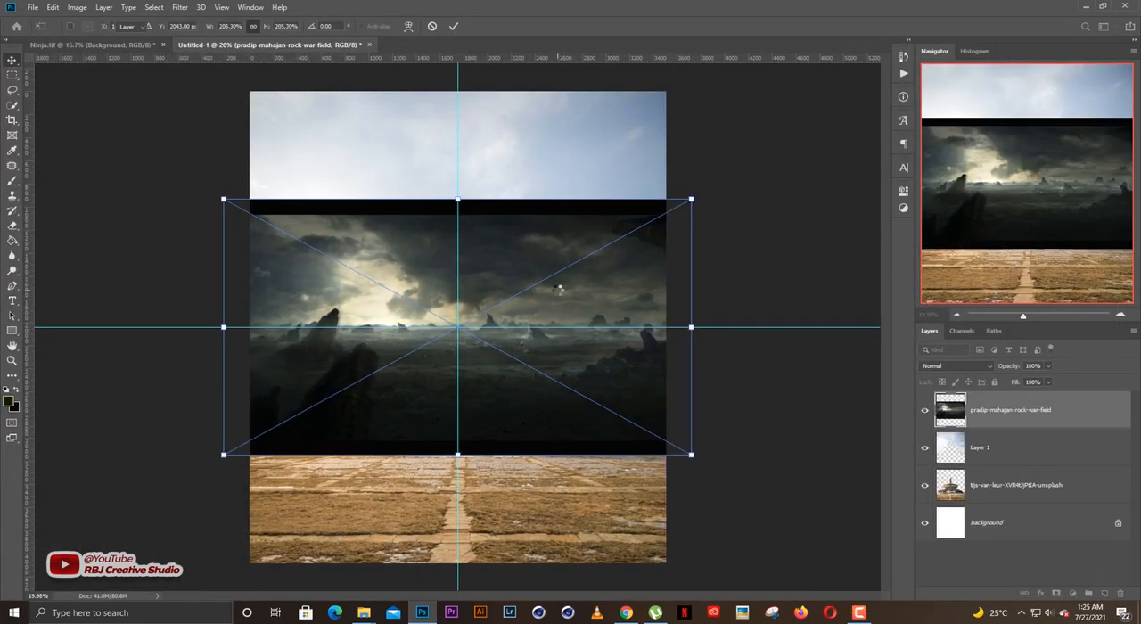
Commit the placed war-field image, hide the cut-out sky layer, and move the war-field layer directly beneath the monument layer.
key(Return)
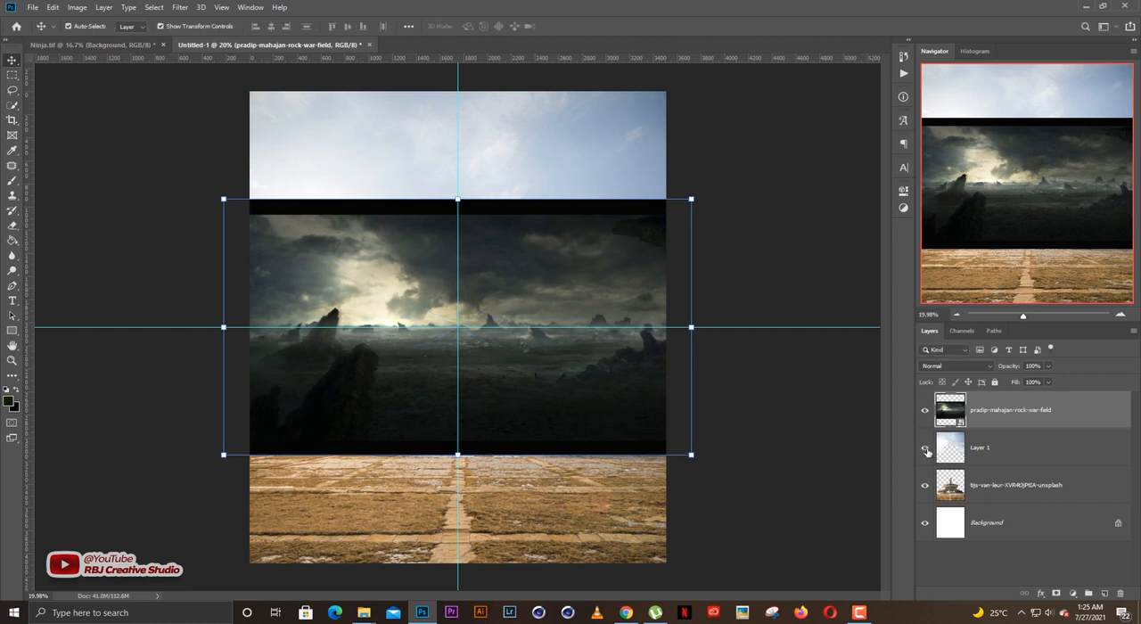
click(925, 452)
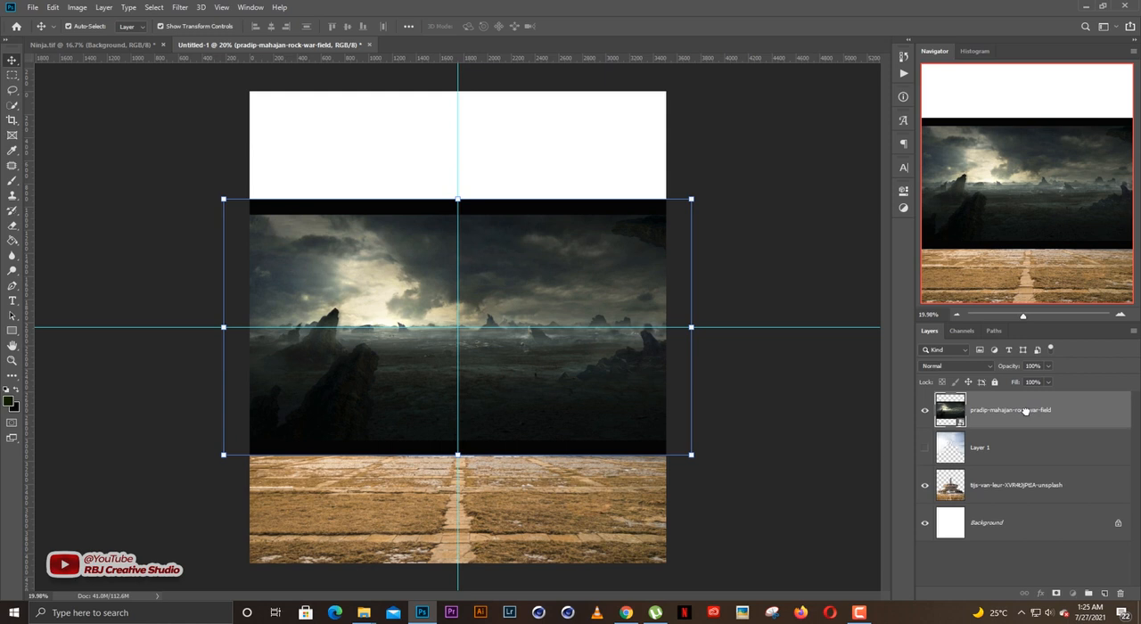
drag(1026, 415, 1020, 488)
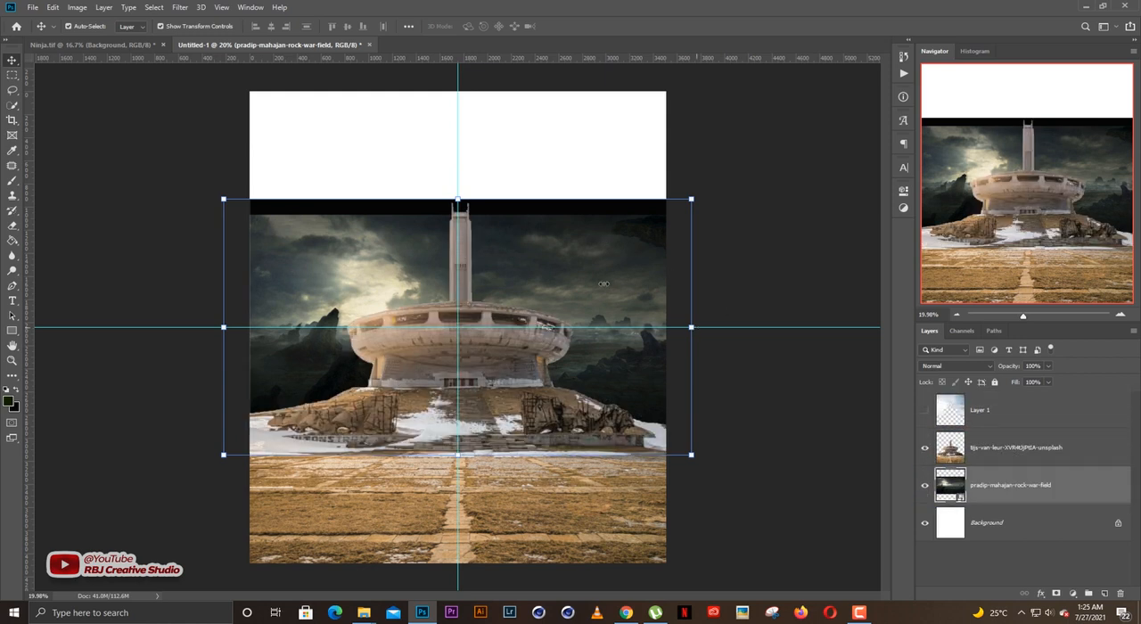
Enlarge the war-field image upward to 300.21% to cover the sky area, and shift it slightly up to hide its black border.
drag(456, 198, 451, 74)
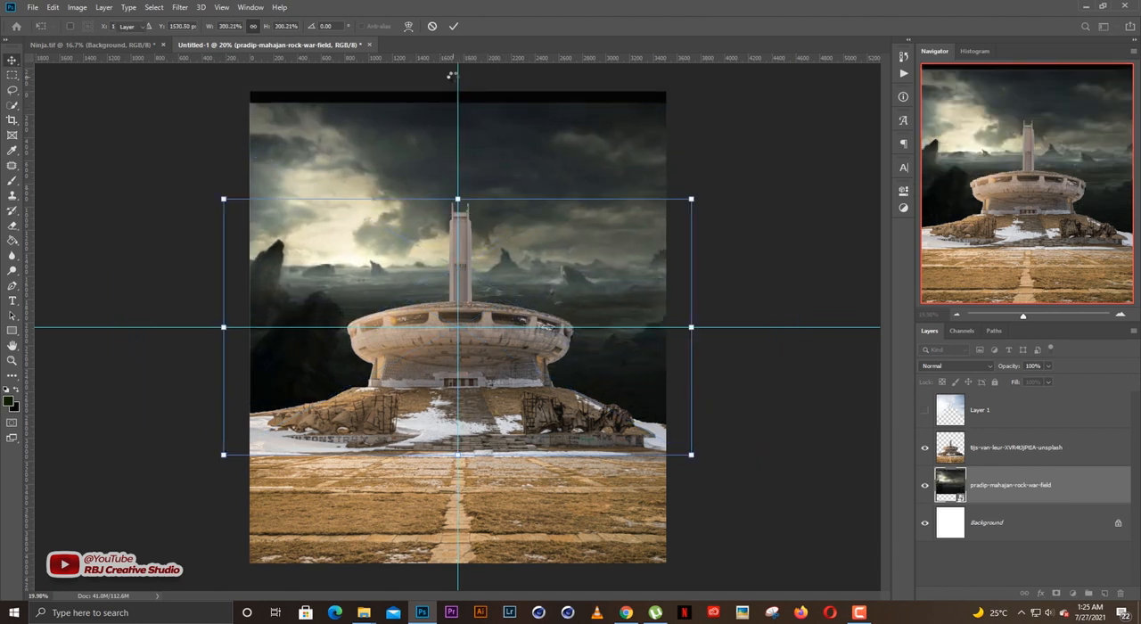
key(Return)
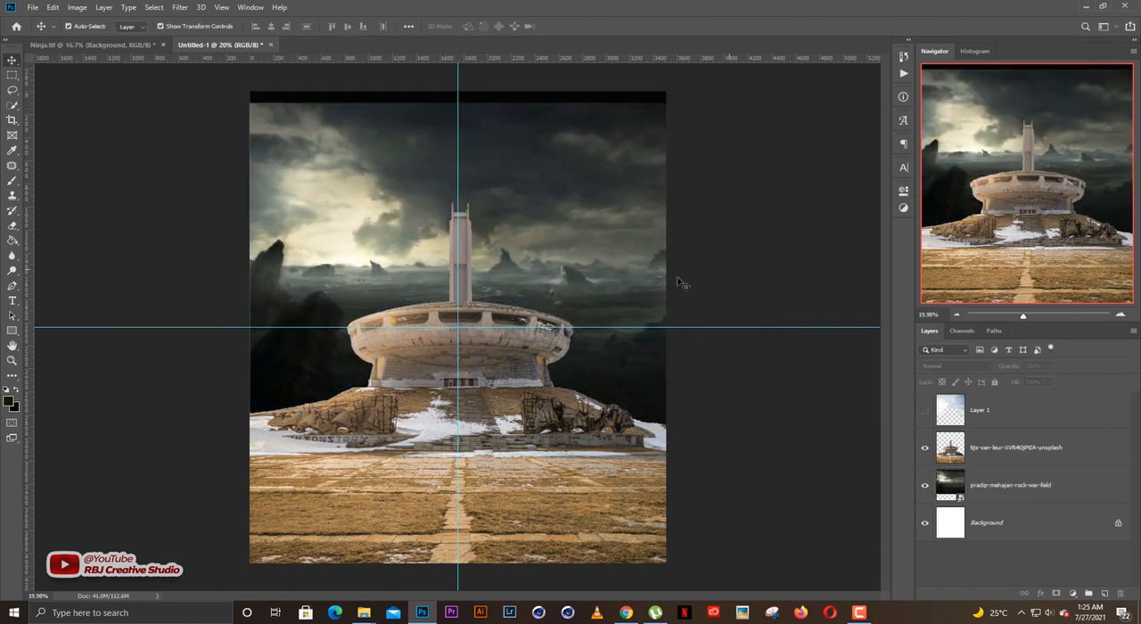
drag(604, 254, 604, 241)
key(ctrl+t)
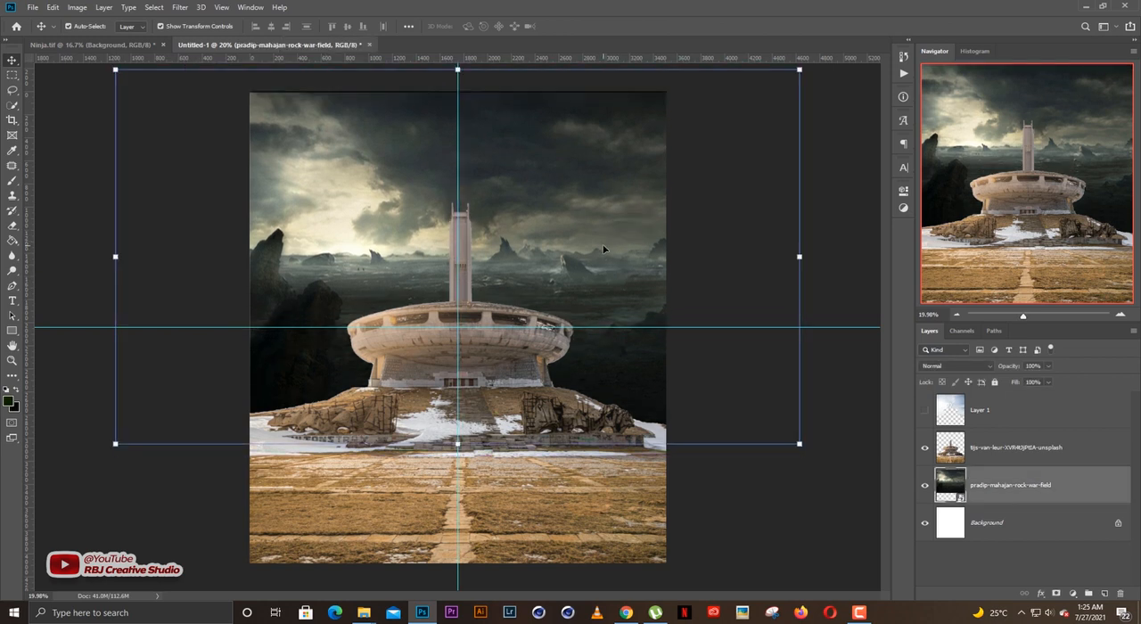
click(756, 251)
scroll(559, 291, up, 1)
scroll(553, 297, down, 2)
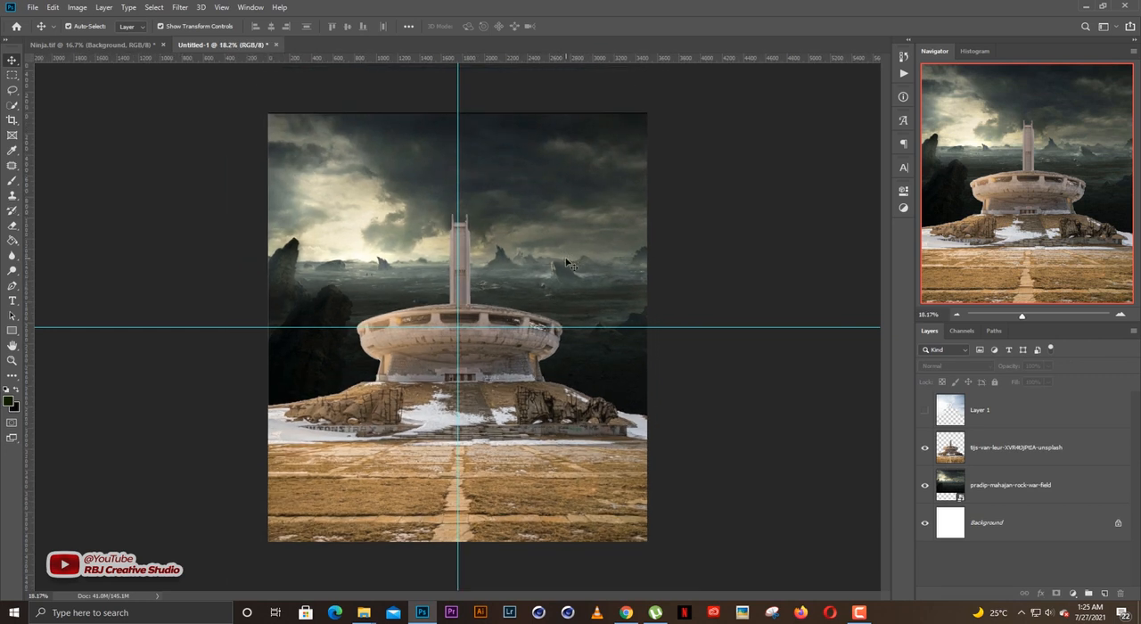
Enlarge the war-field image slightly further downward, nudge it up until its black border leaves the canvas, and lock its layer.
click(564, 266)
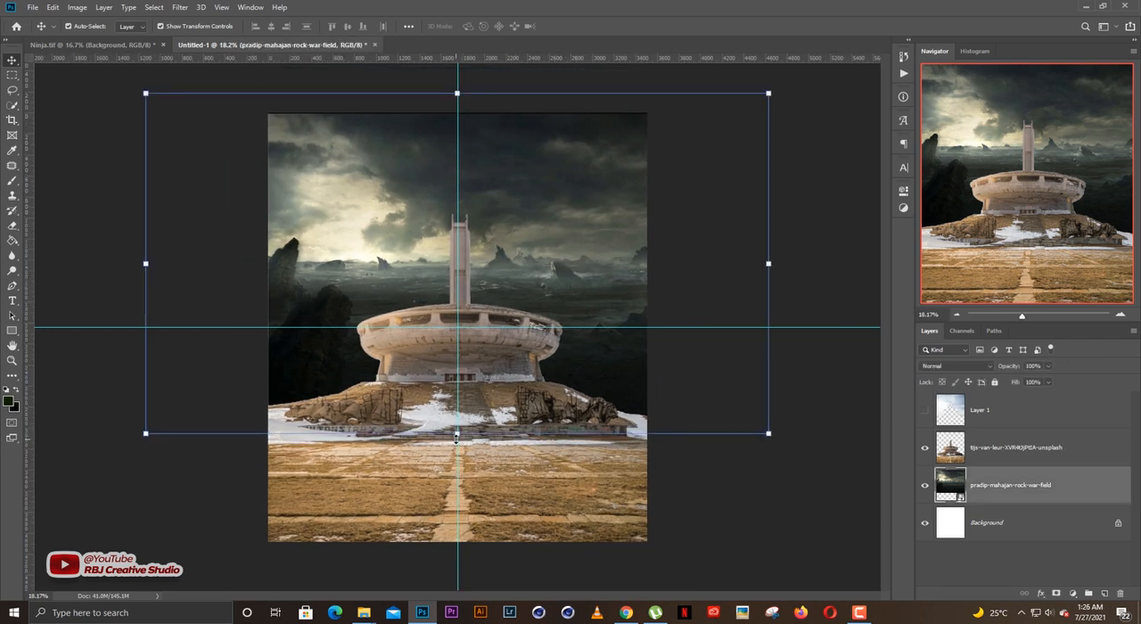
drag(456, 436, 456, 470)
key(Return)
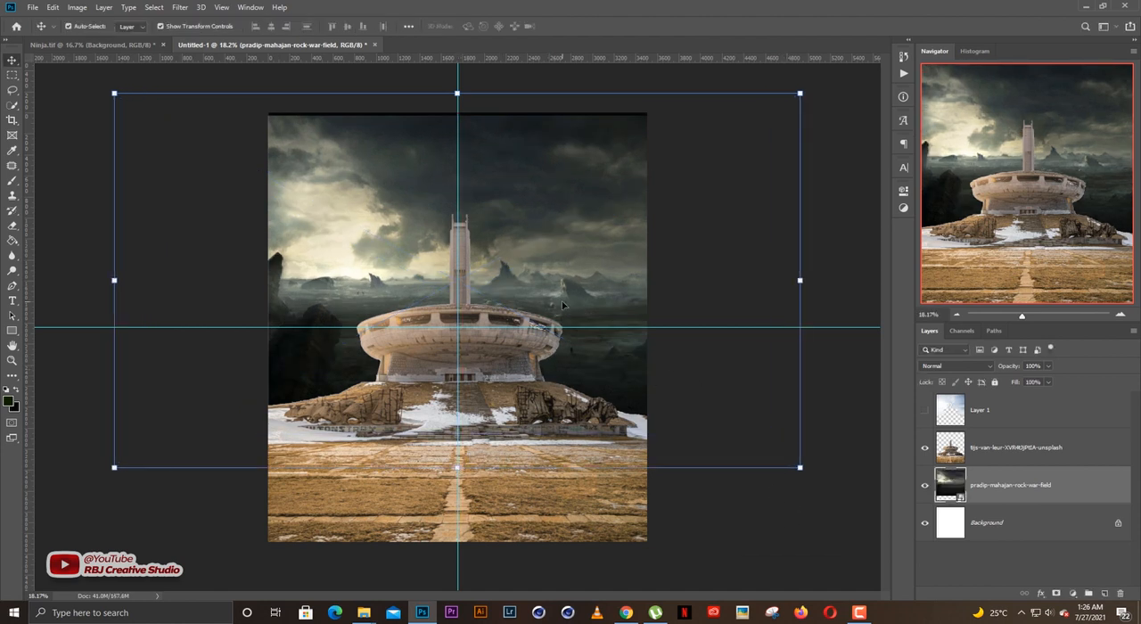
key(Up)
key(Up)
key(Up)
key(Up)
key(Up)
key(Up)
key(Up)
key(Up)
key(Up)
key(Up)
key(Up)
key(Up)
key(Up)
key(Up)
key(Up)
key(Up)
key(Up)
key(Up)
key(Up)
key(Up)
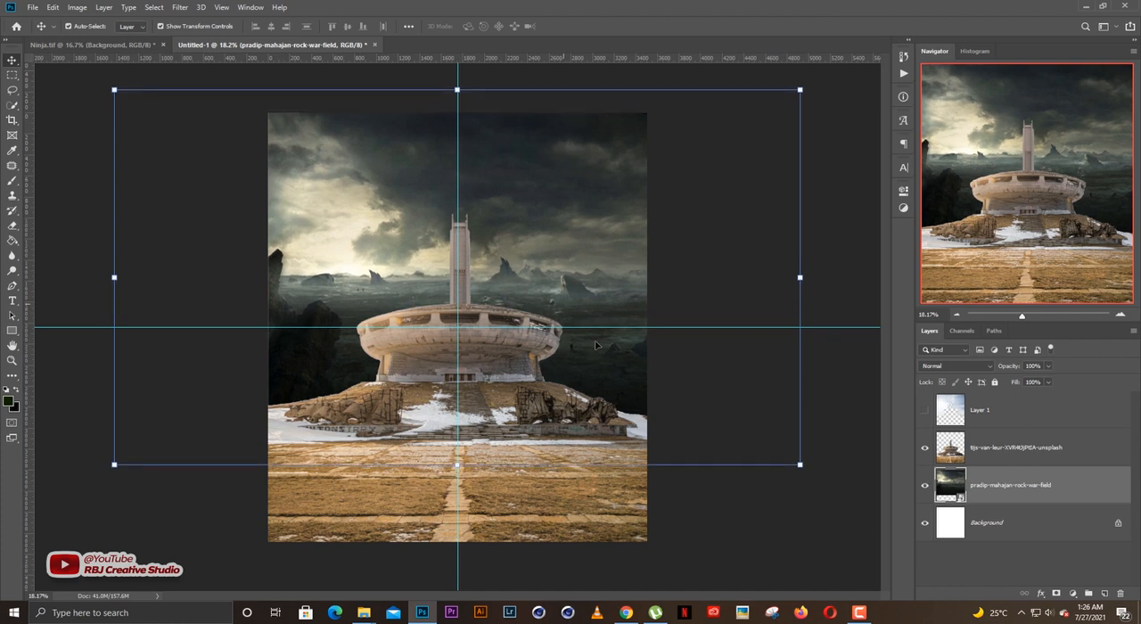
click(994, 382)
Place the starry cloud image maxresdefault (5) above the war-field layer, enlarge it slightly beyond canvas width, and centre it behind the tower.
key(ctrl+plus)
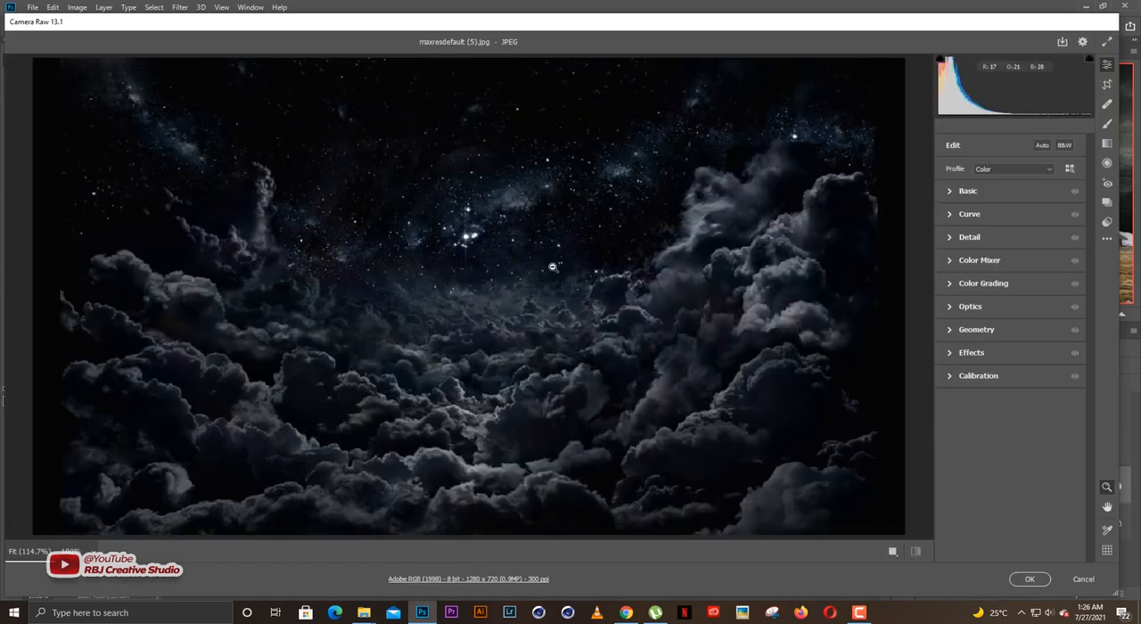
key(Return)
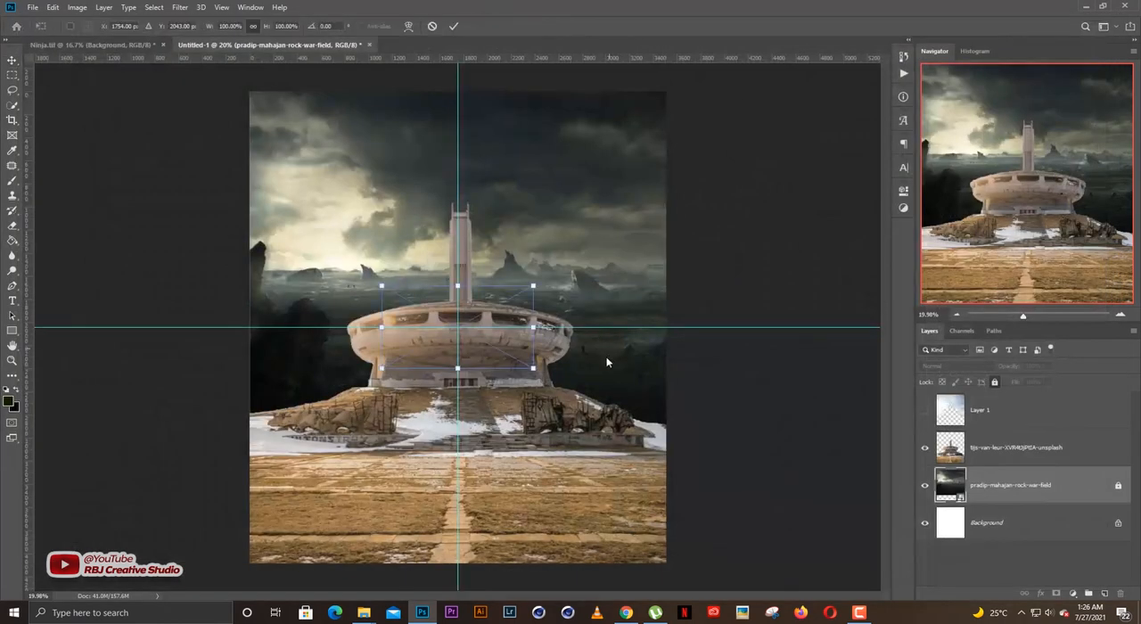
drag(533, 327, 668, 306)
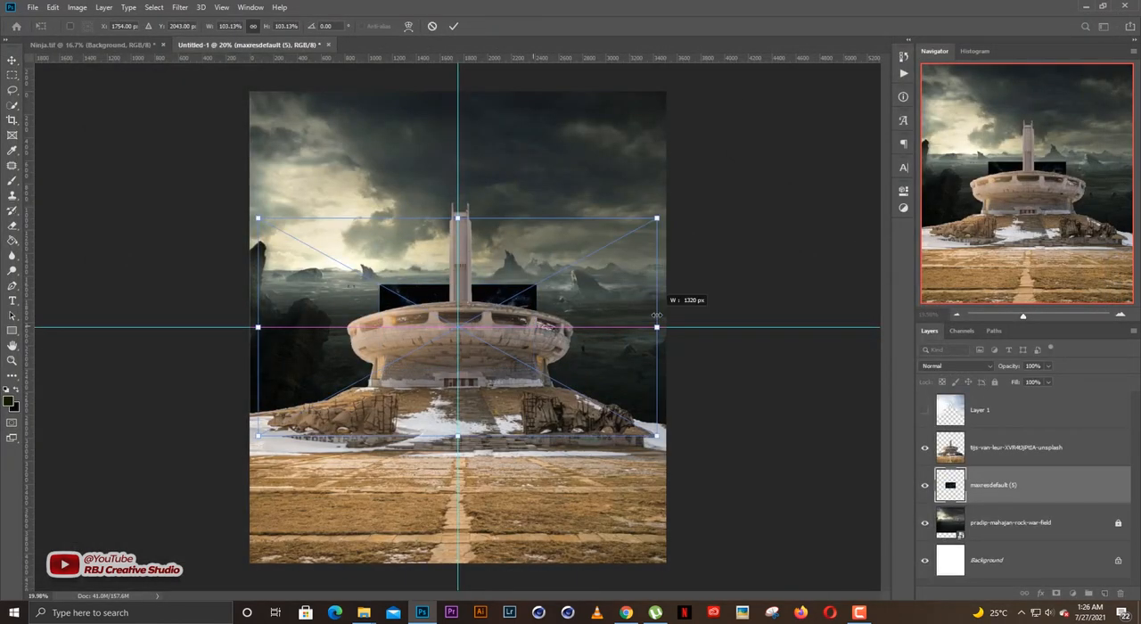
drag(569, 294, 568, 156)
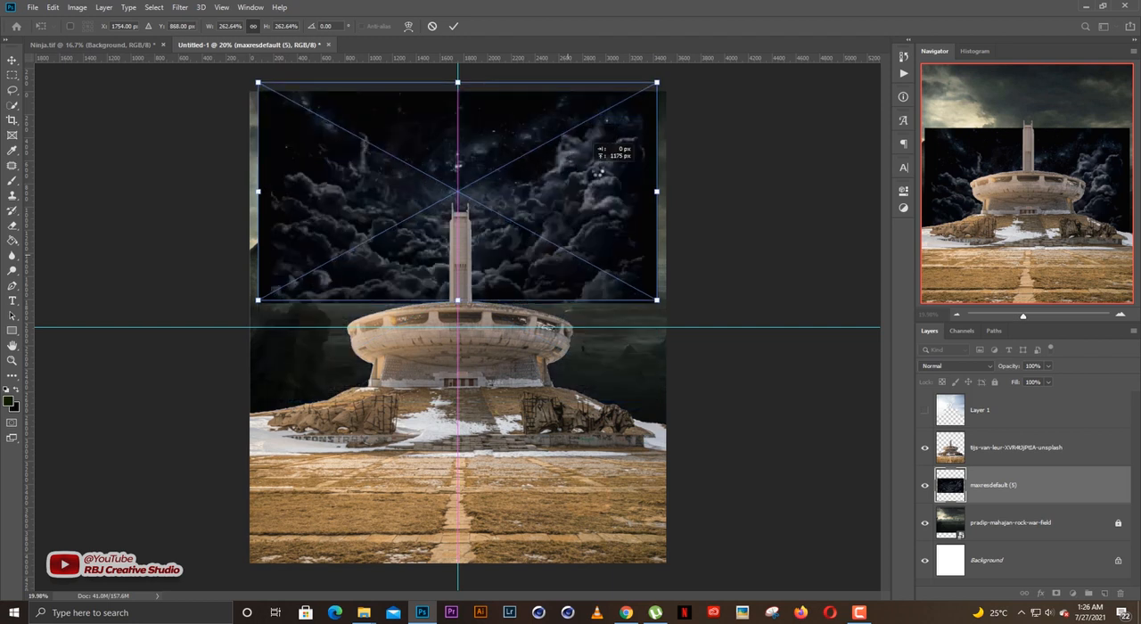
drag(658, 193, 675, 190)
key(Return)
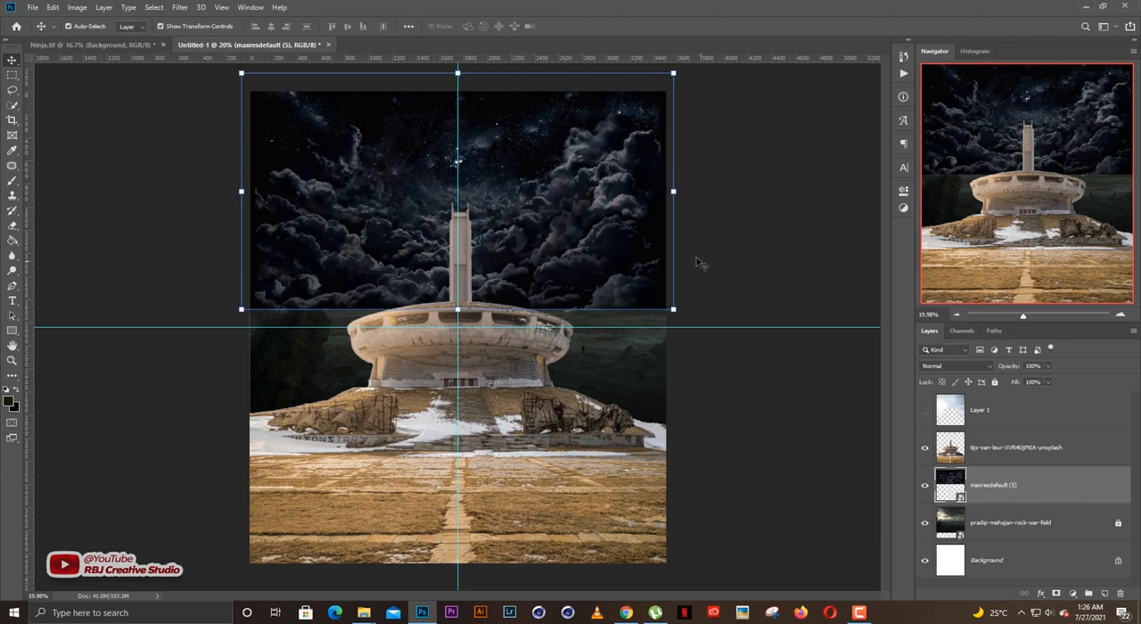
Scale the starry cloud image to 274.06% to match the canvas width, and move it up to Y 698 px.
drag(674, 191, 665, 189)
drag(621, 223, 621, 204)
key(Return)
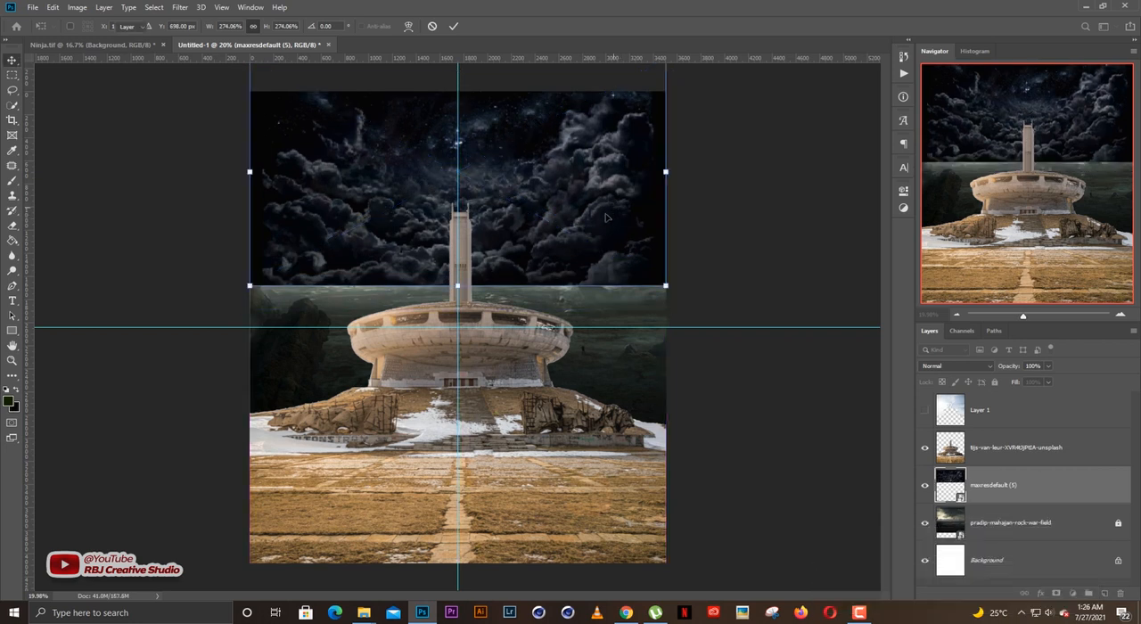
click(742, 223)
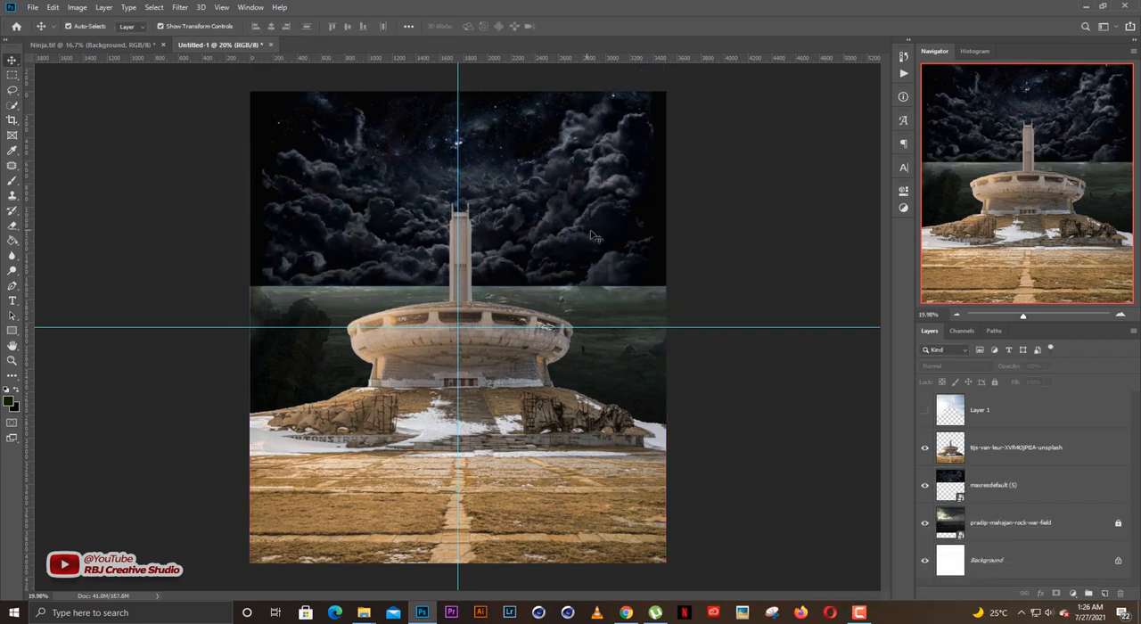
Rasterize the starry cloud layer so the Eraser can work on it.
click(600, 245)
click(596, 239)
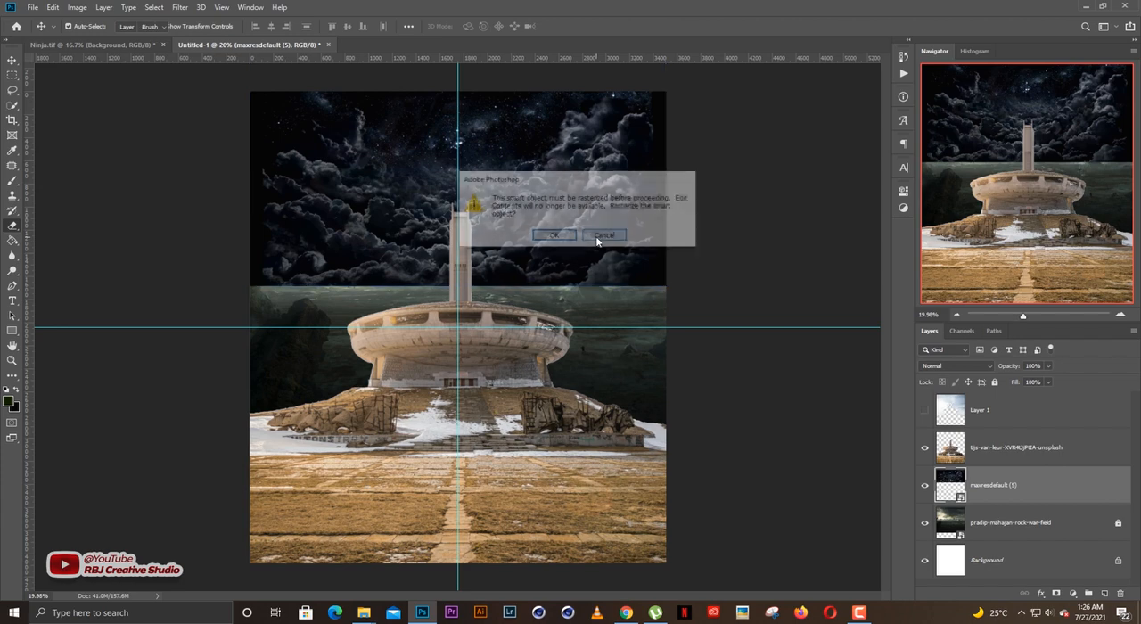
click(543, 233)
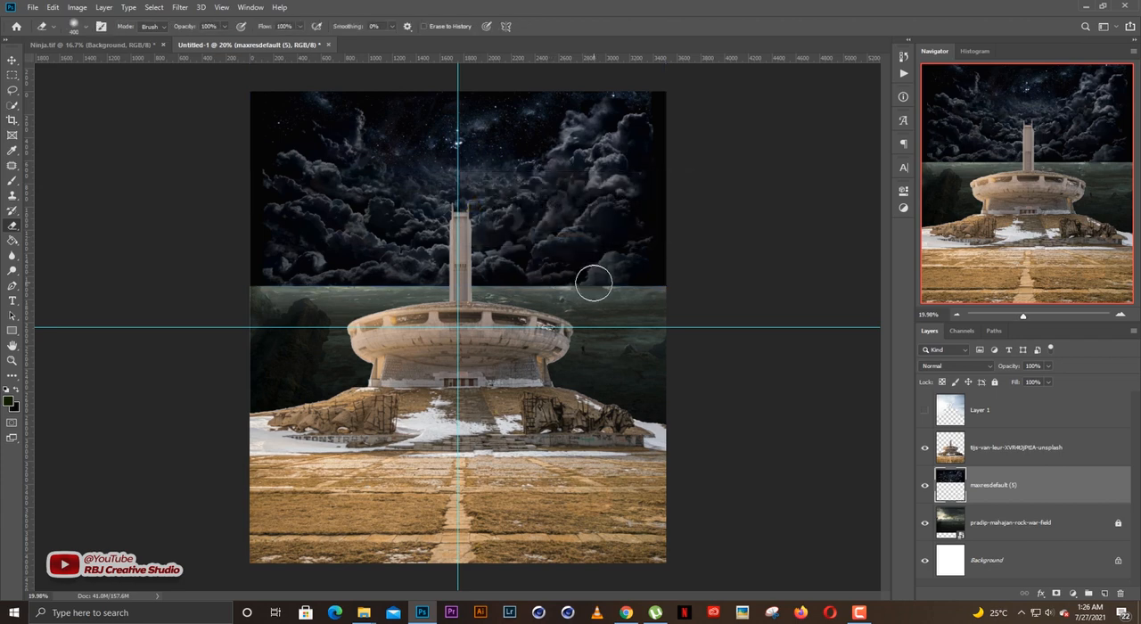
Erase the lower edge of the starry clouds with a soft 1000 px Eraser to blend them into the war-field horizon.
key(v)
key(e)
scroll(632, 291, up, 2)
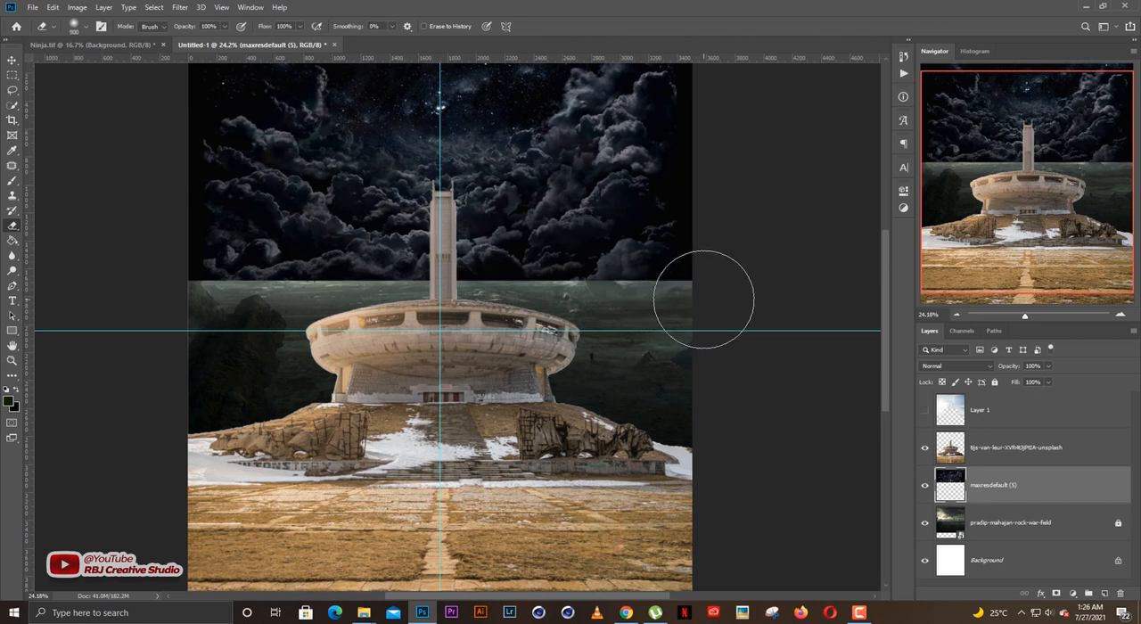
key(bracketright)
key(bracketright)
key(bracketright)
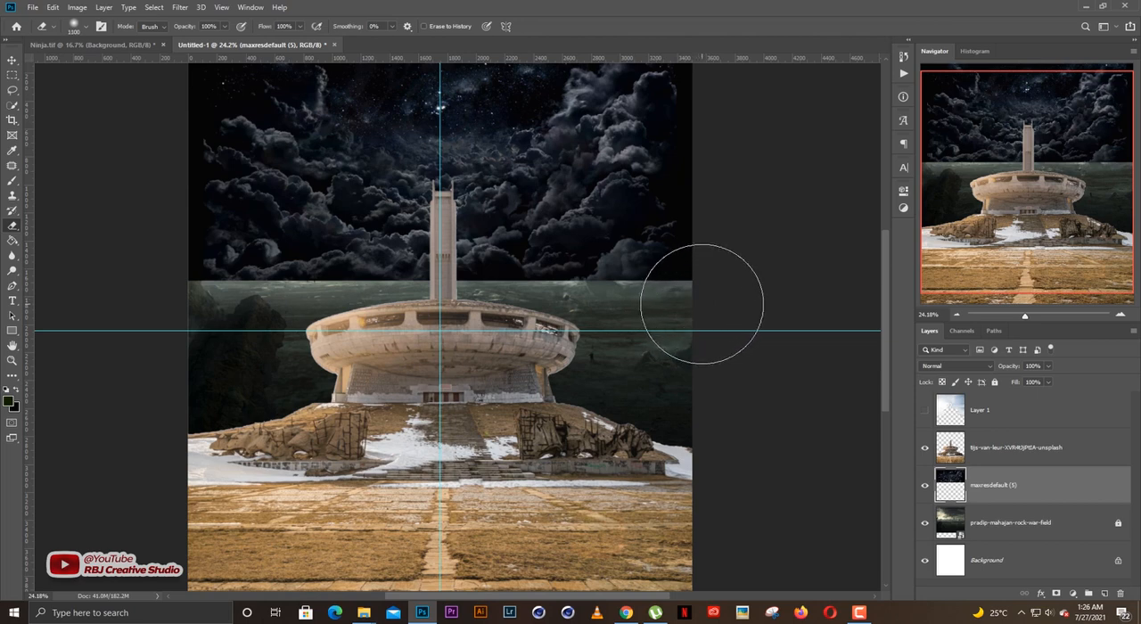
scroll(698, 303, up, 1)
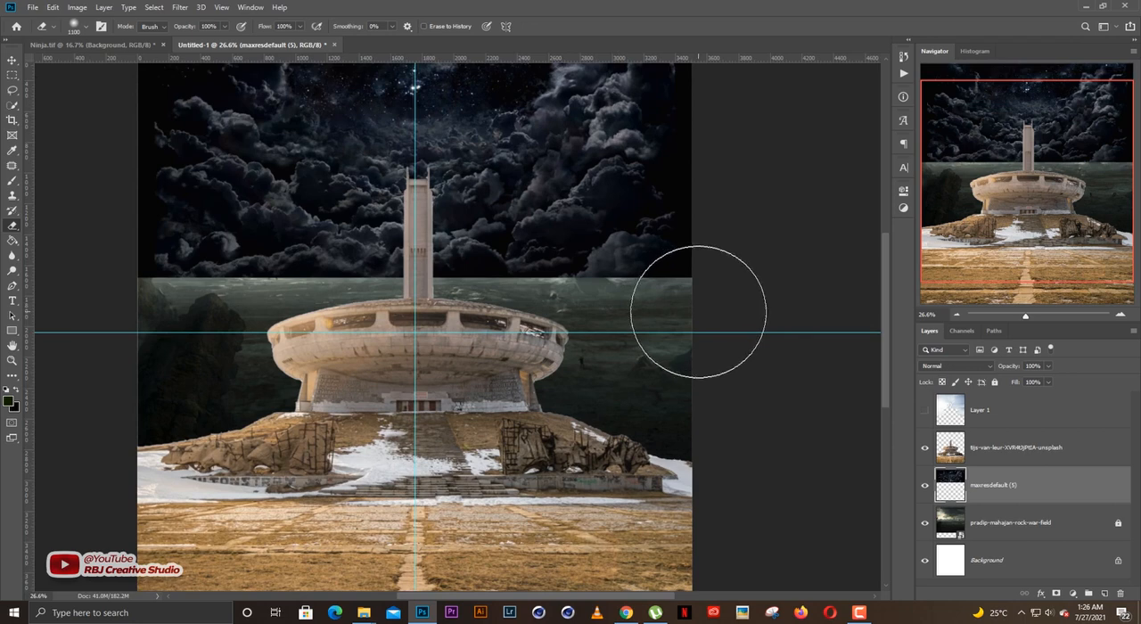
key(bracketleft)
mouse_move(591, 310)
mouse_down()
mouse_move(121, 317)
mouse_move(766, 311)
mouse_move(752, 313)
mouse_up()
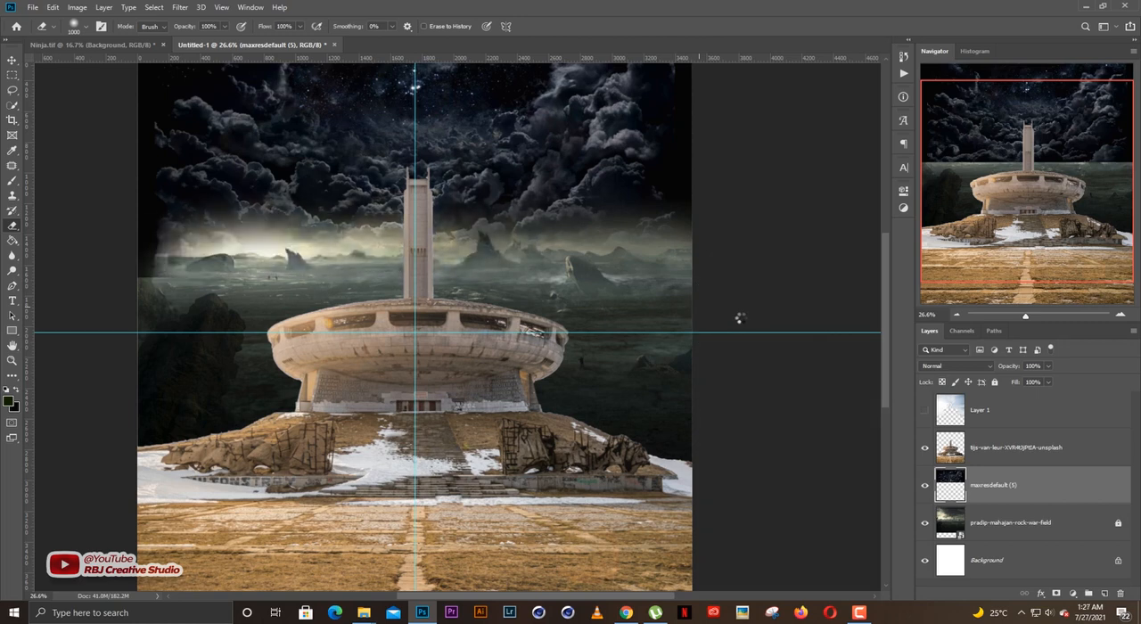
key(v)
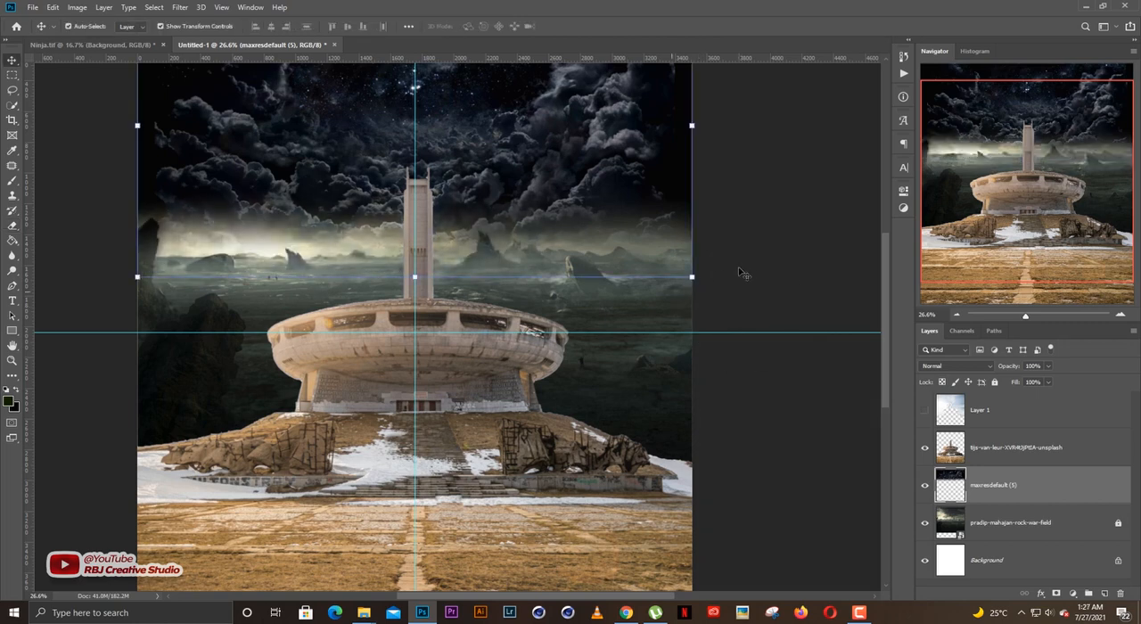
Examine the blend between the starry clouds and the war-field horizon, both close up and across the whole canvas.
key(ctrl+0)
click(782, 232)
scroll(549, 250, down, 1)
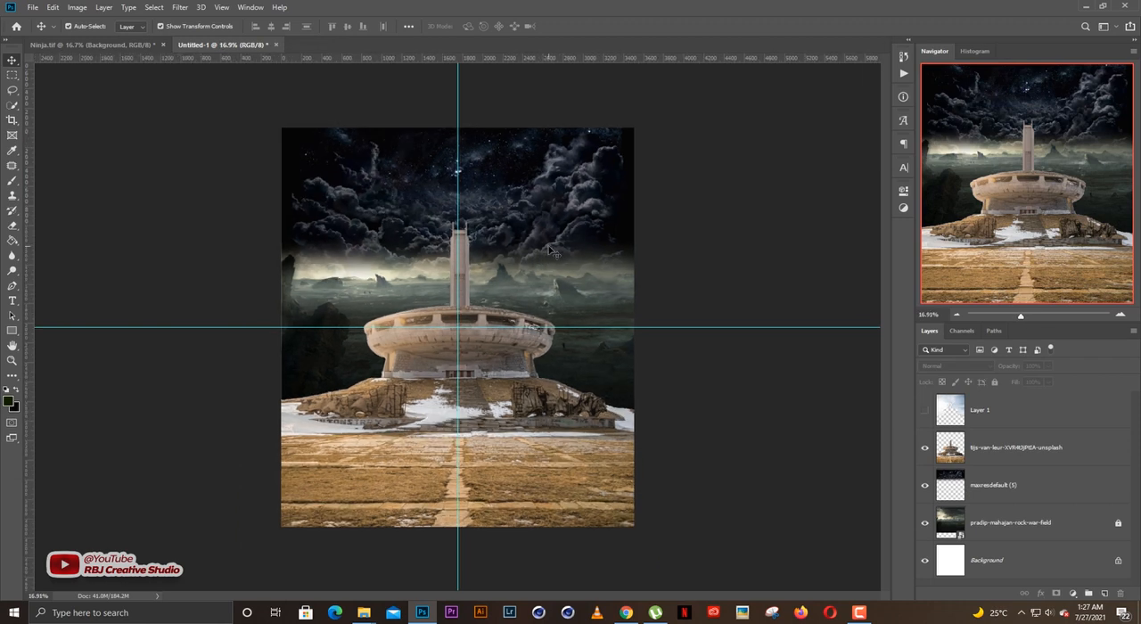
scroll(549, 249, up, 3)
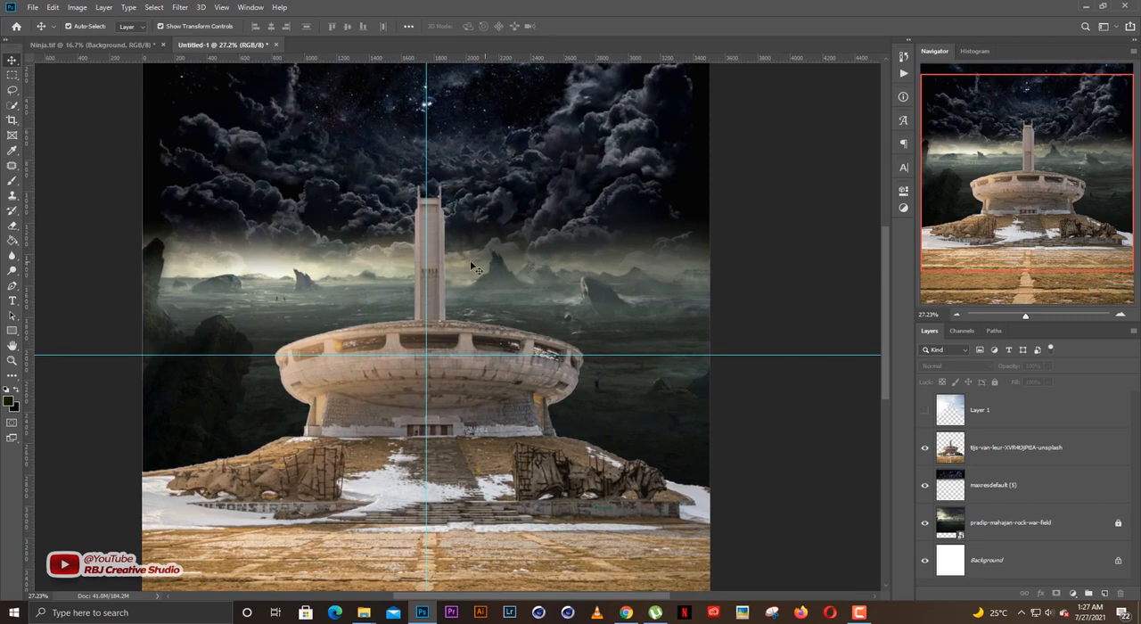
drag(885, 272, 884, 267)
drag(371, 249, 426, 263)
scroll(426, 263, down, 3)
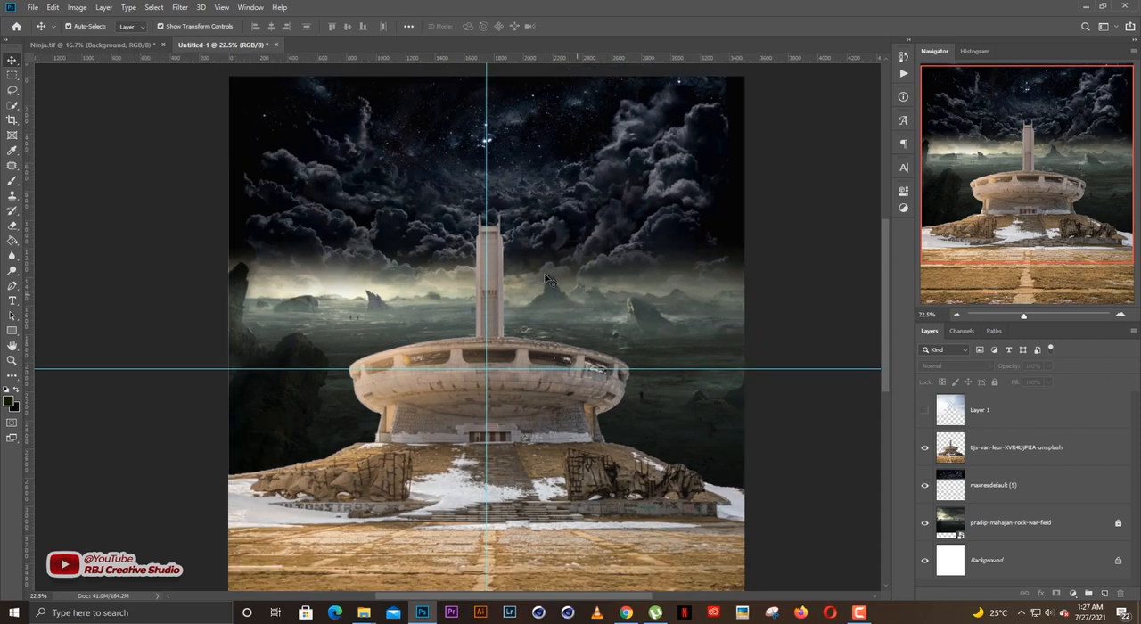
click(552, 225)
click(733, 226)
click(563, 214)
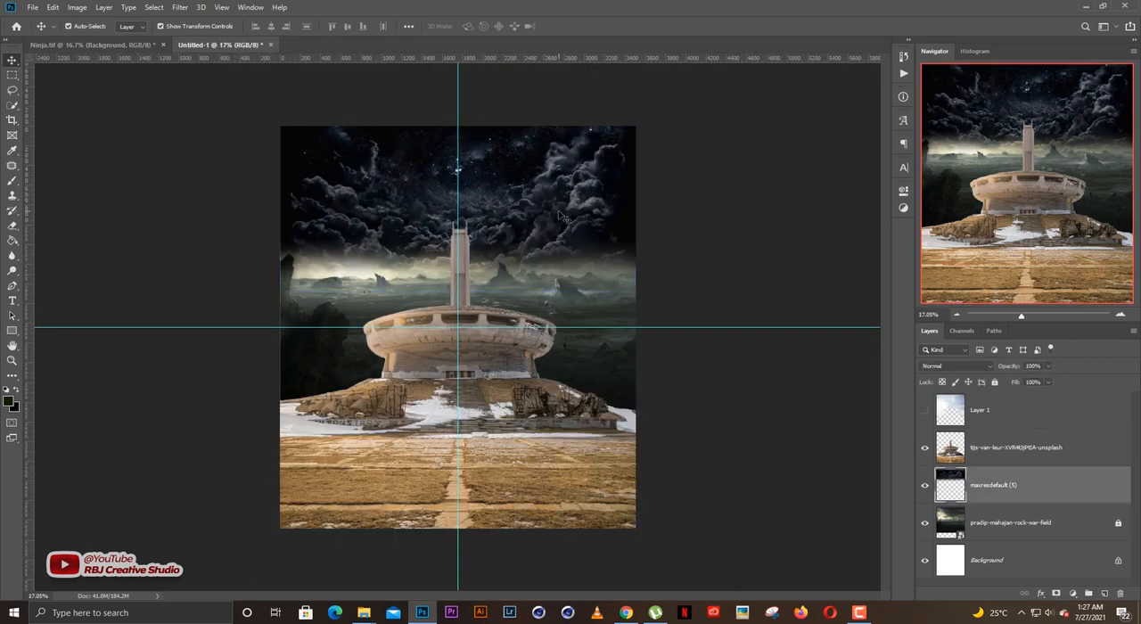
click(639, 242)
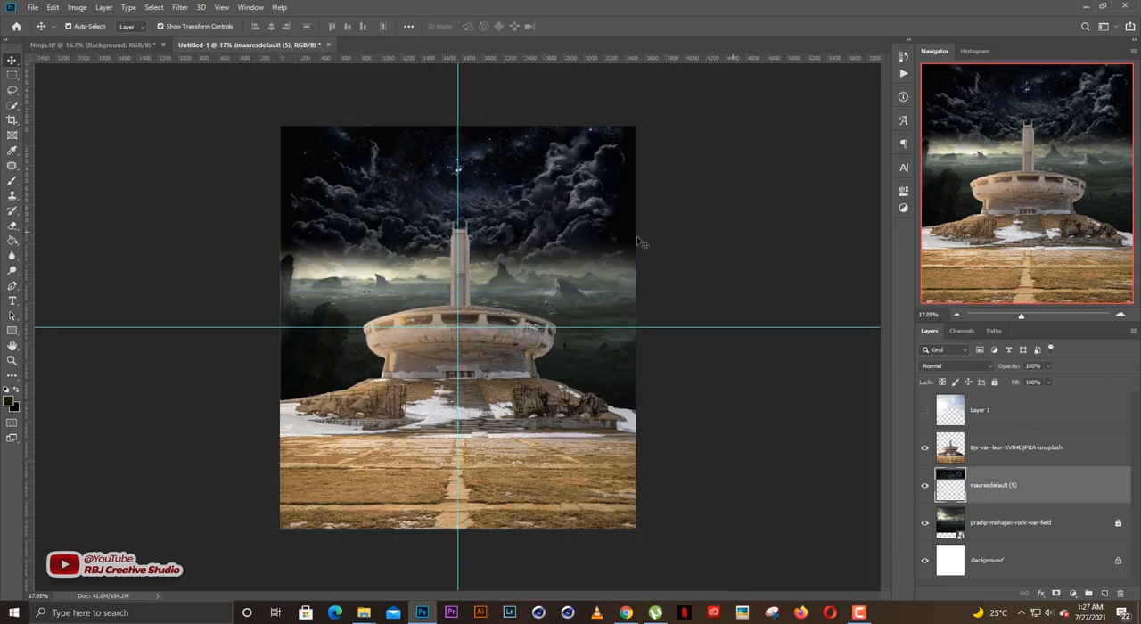
scroll(527, 232, up, 1)
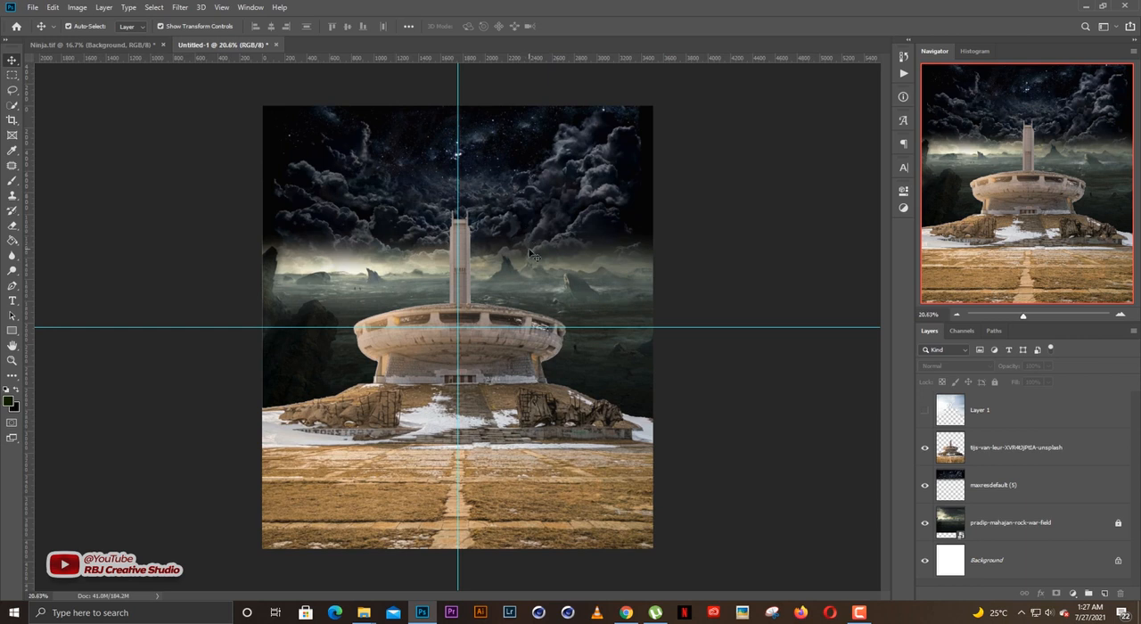
scroll(532, 254, up, 1)
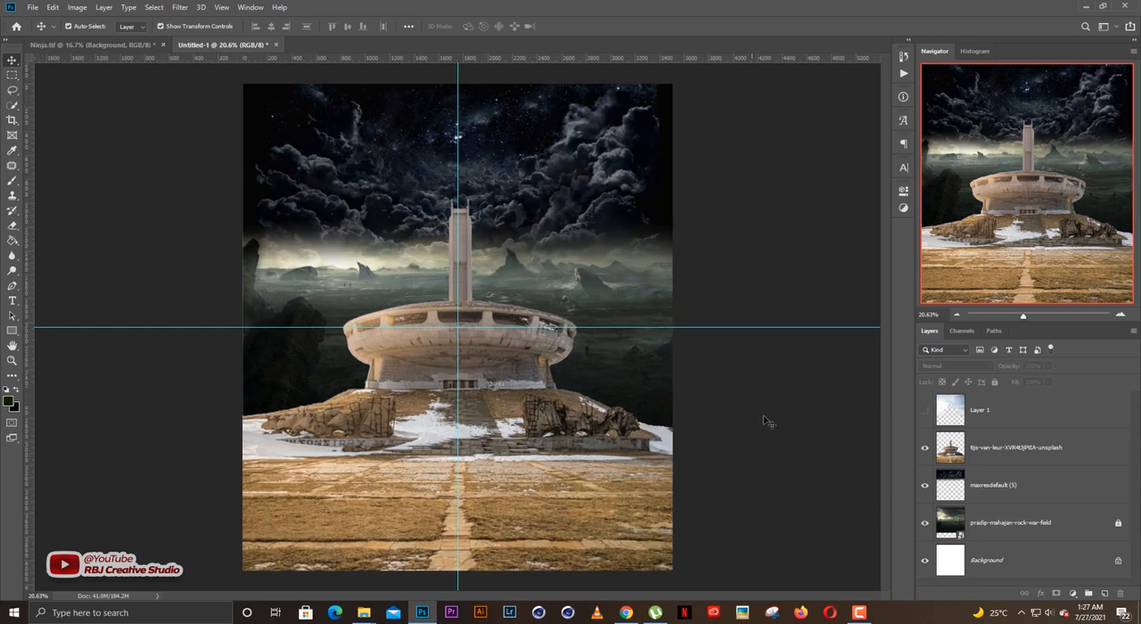
Add a Color Balance adjustment layer above the monument layer and set its midtones to red +66 and yellow-blue -66.
click(1004, 445)
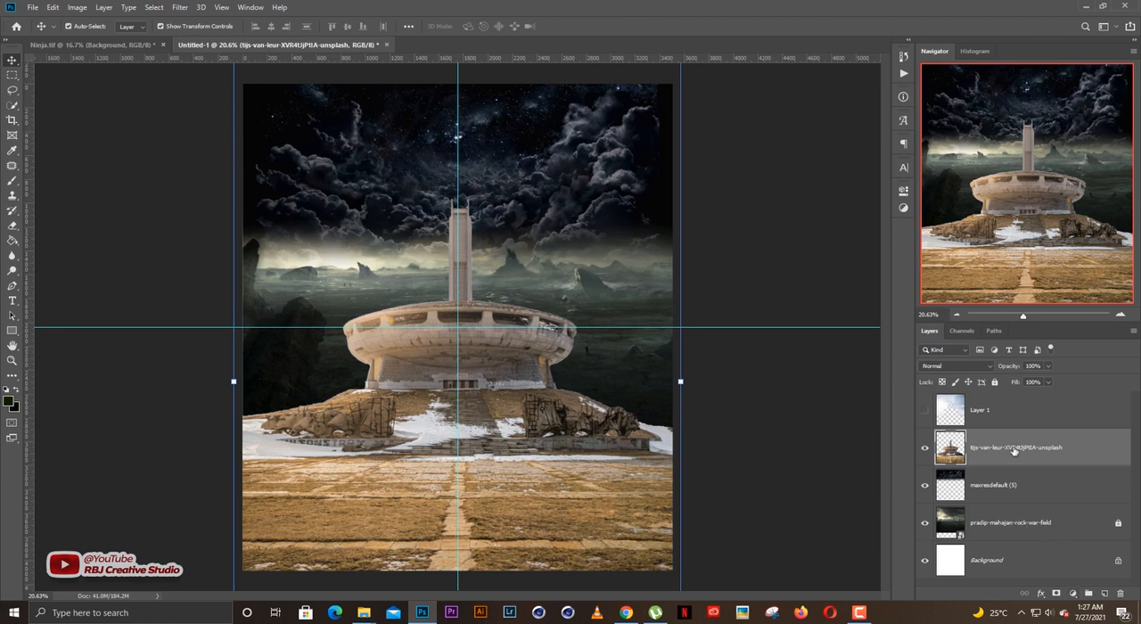
click(1072, 593)
click(1076, 492)
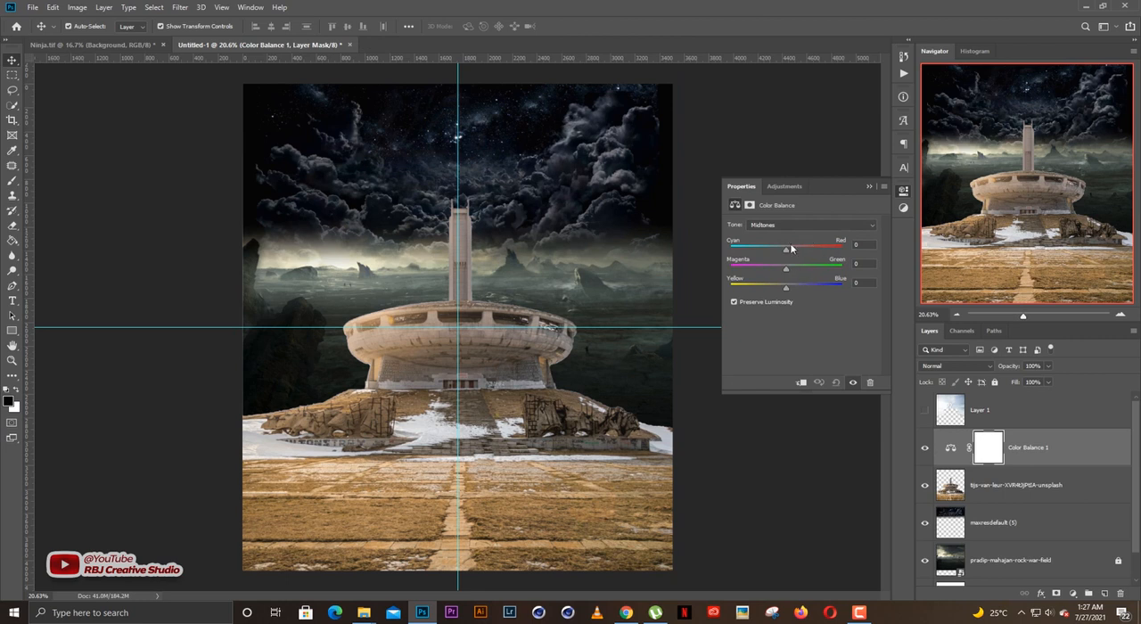
drag(783, 292, 751, 291)
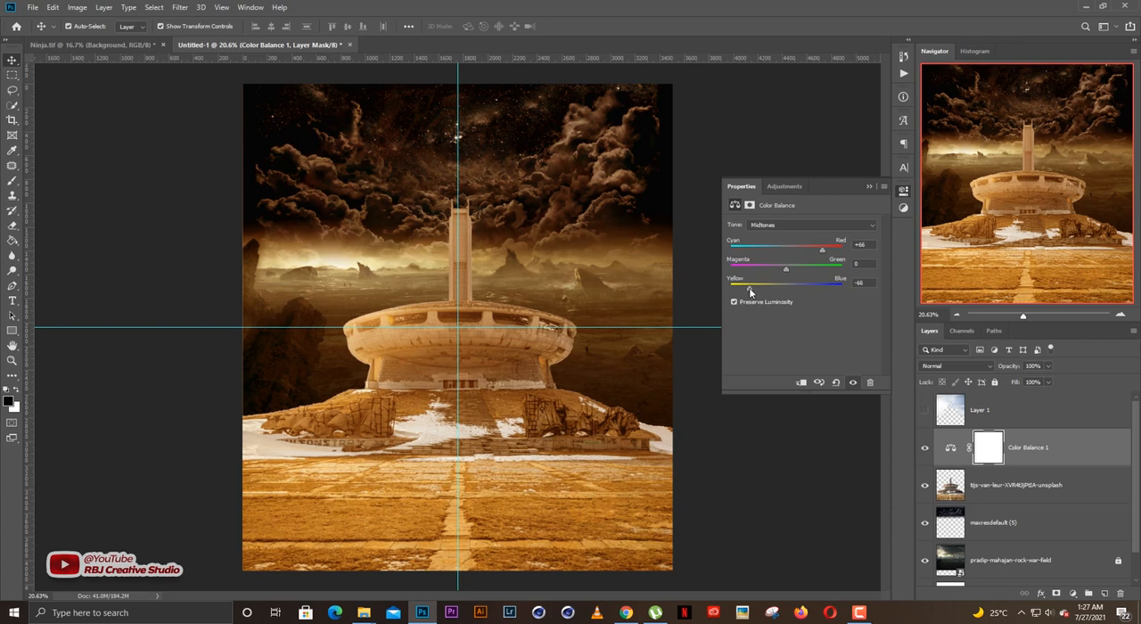
Set the Color Balance shadows to red +43, magenta-green +4 and yellow-blue -47.
click(771, 225)
click(772, 235)
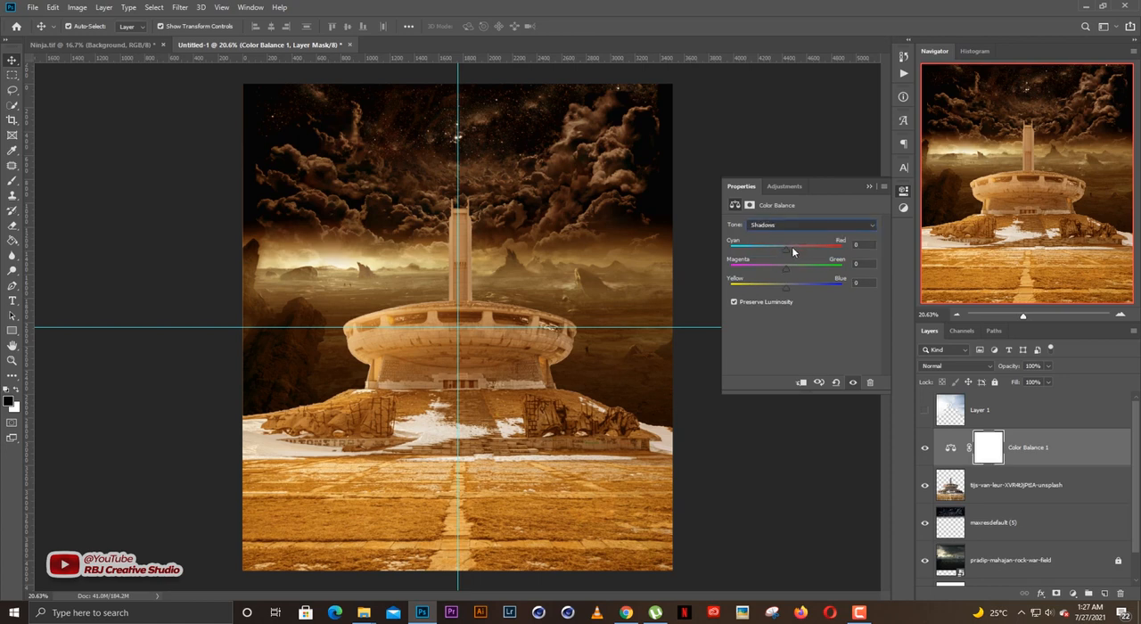
drag(786, 249, 809, 249)
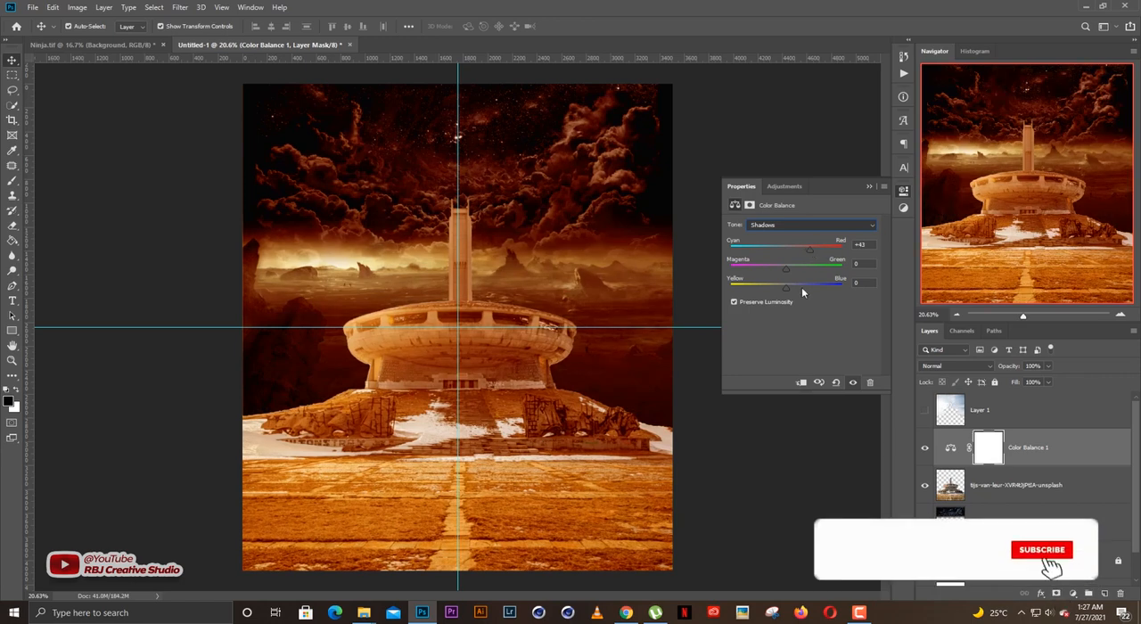
drag(786, 290, 761, 293)
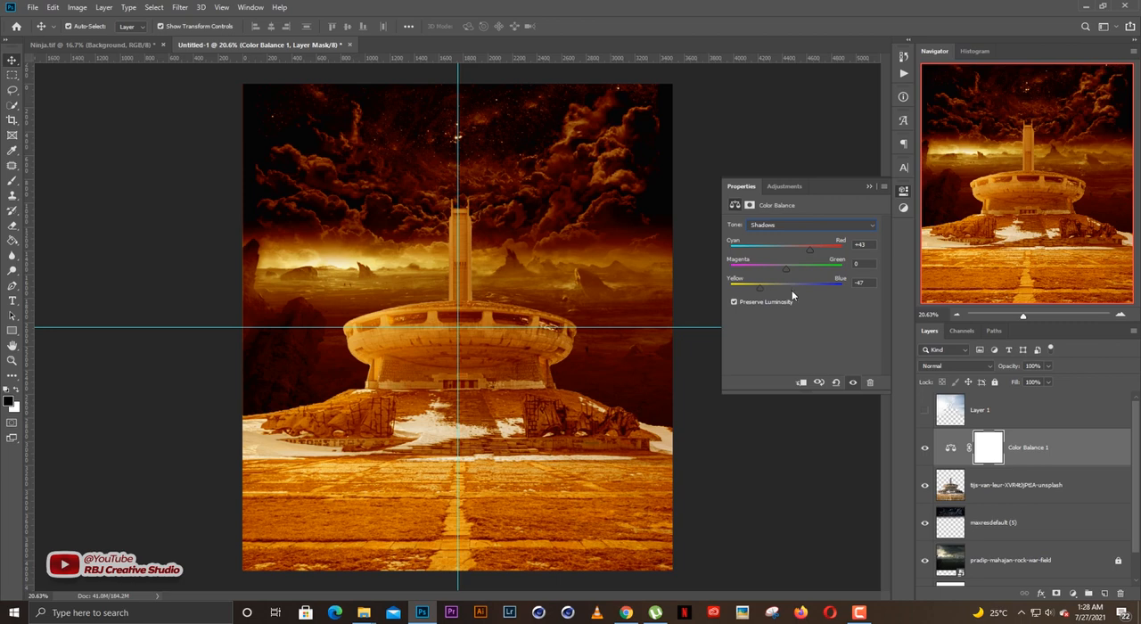
mouse_move(785, 270)
mouse_down()
mouse_move(802, 275)
mouse_move(784, 267)
mouse_up()
Set the Color Balance highlights to red +6 and yellow-blue -34, and close the adjustment's settings.
click(781, 224)
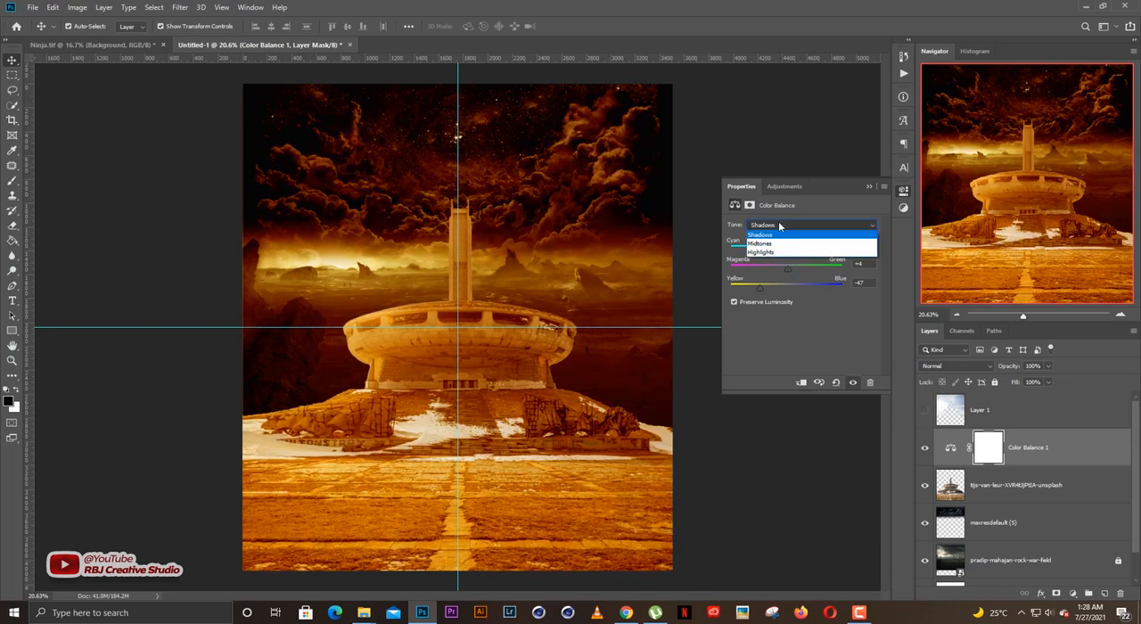
click(781, 253)
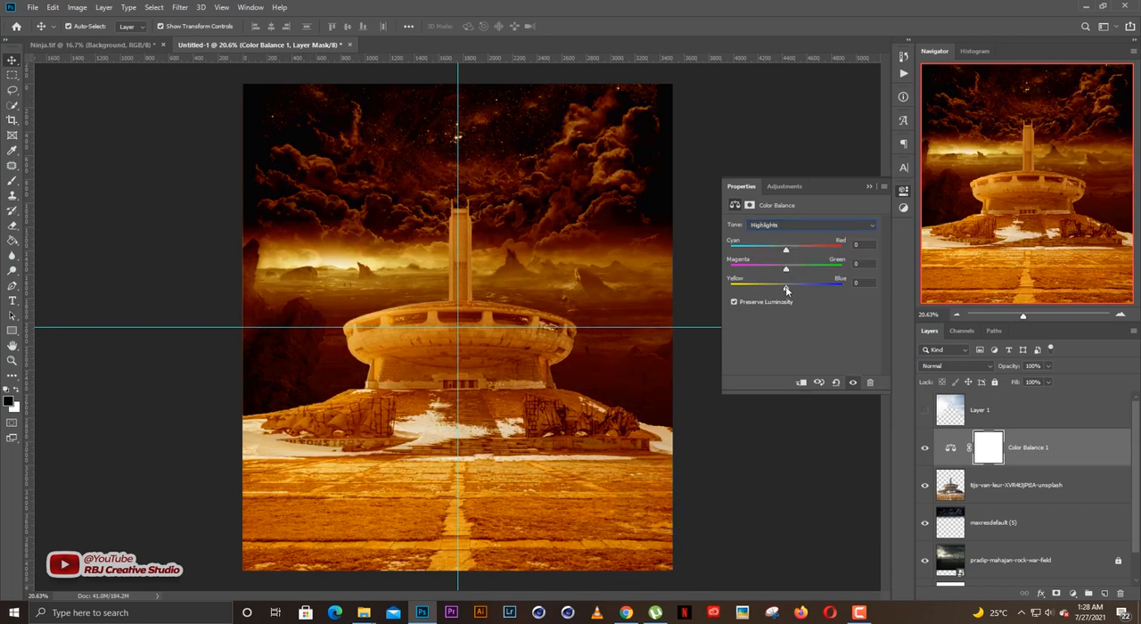
drag(785, 289, 767, 291)
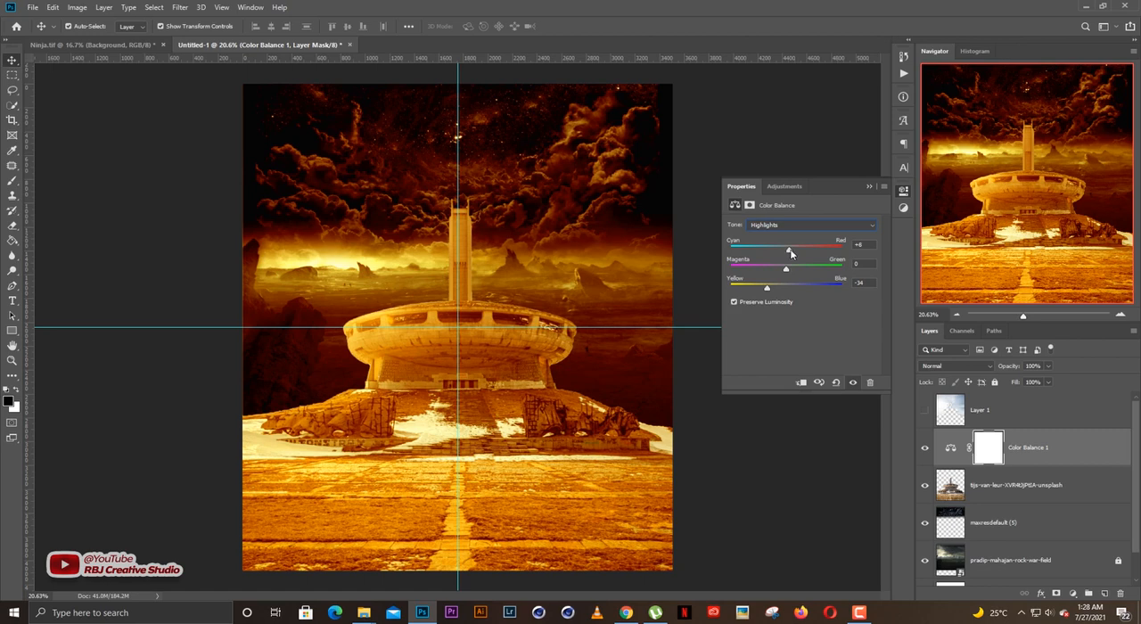
click(871, 187)
click(754, 228)
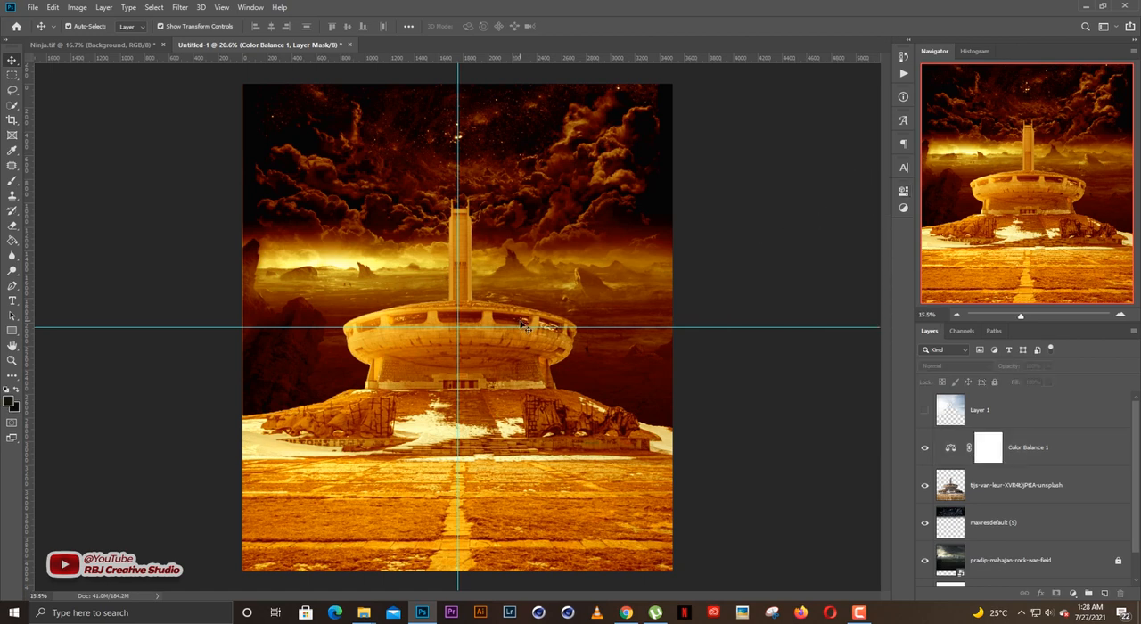
Examine the warm colour grading across the whole canvas and close up around the bright horizon and the monument.
scroll(521, 321, down, 2)
scroll(520, 322, up, 3)
scroll(521, 326, down, 1)
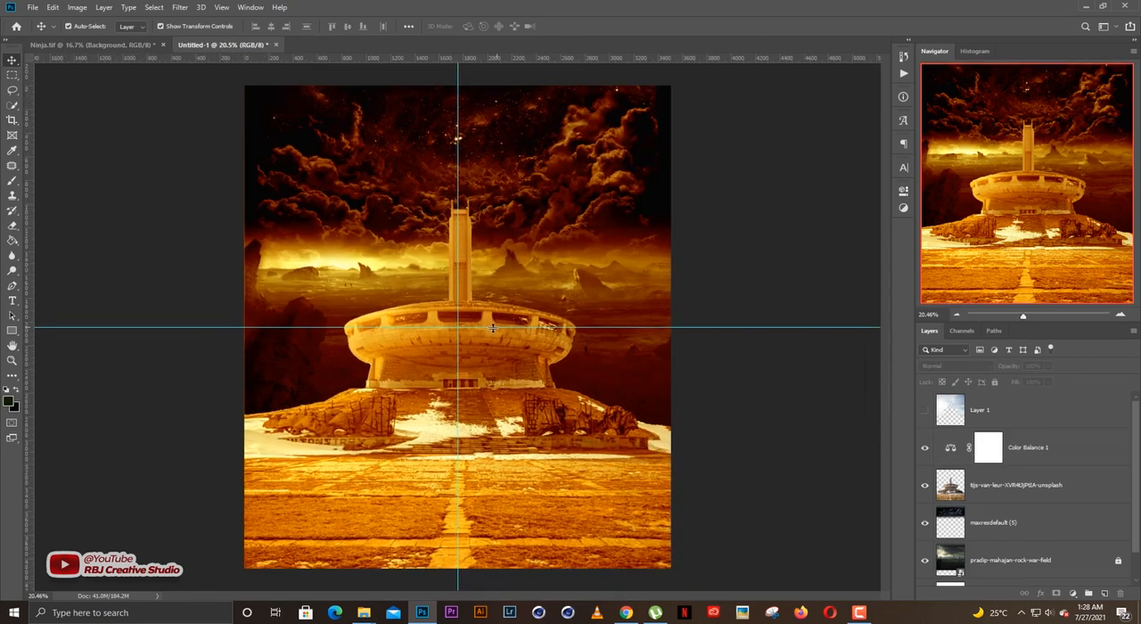
scroll(494, 332, up, 1)
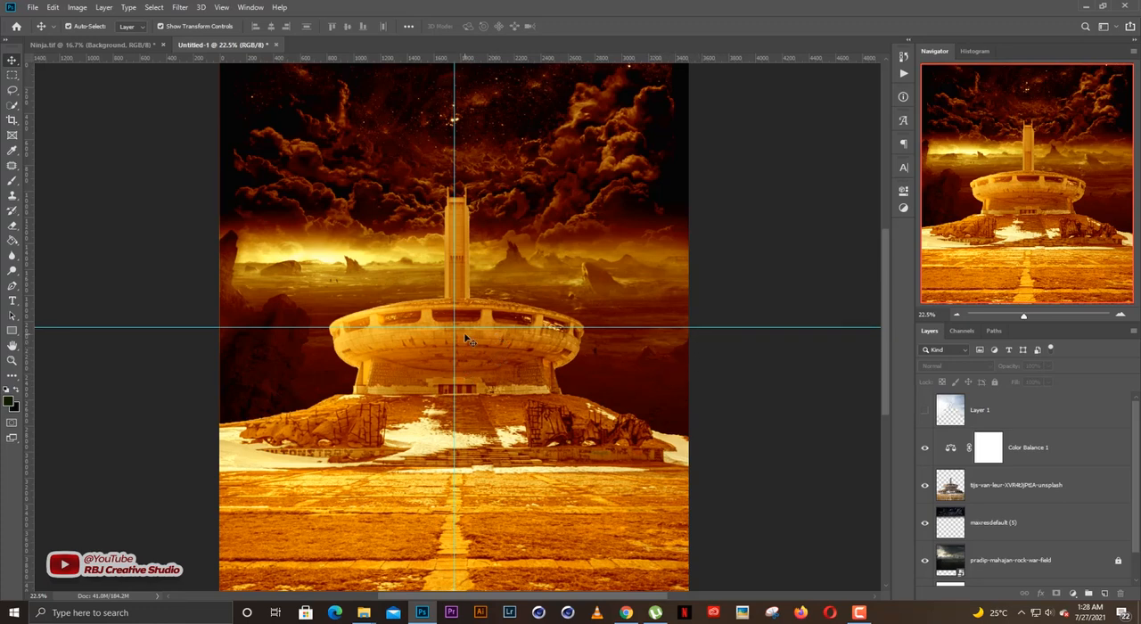
scroll(329, 261, up, 3)
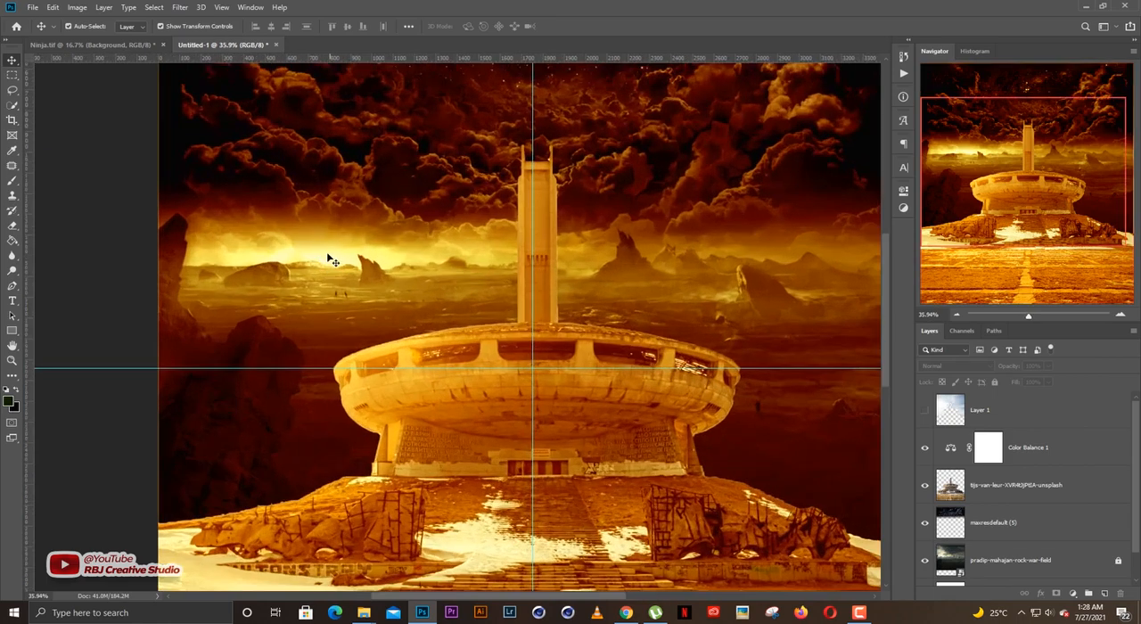
scroll(343, 263, down, 3)
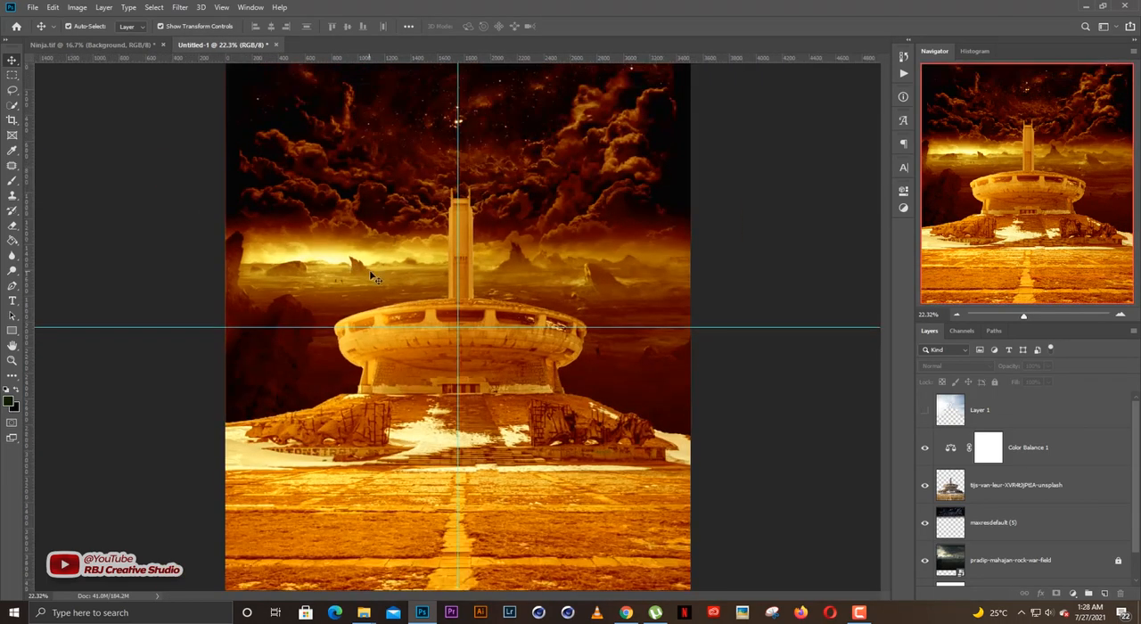
scroll(411, 283, down, 1)
scroll(405, 282, up, 1)
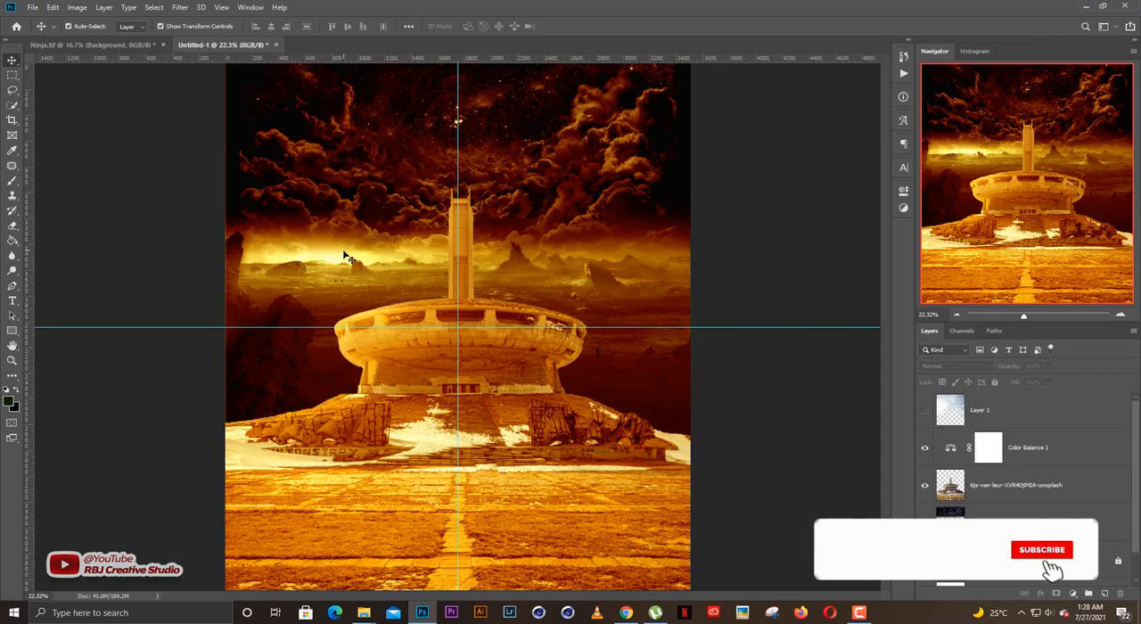
scroll(336, 261, up, 1)
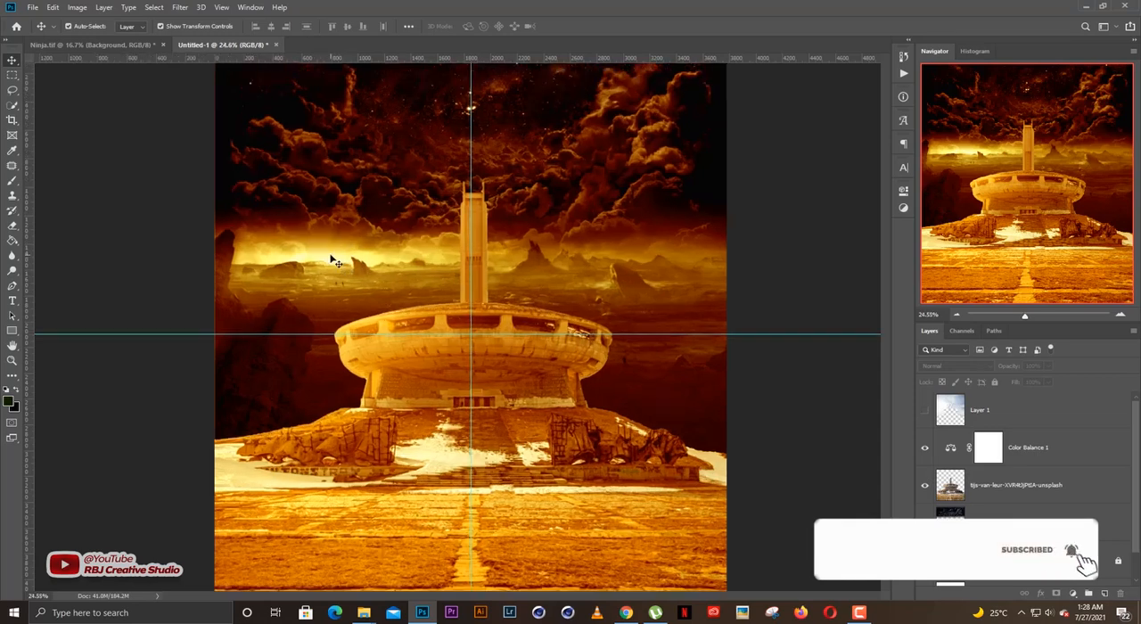
scroll(335, 260, up, 2)
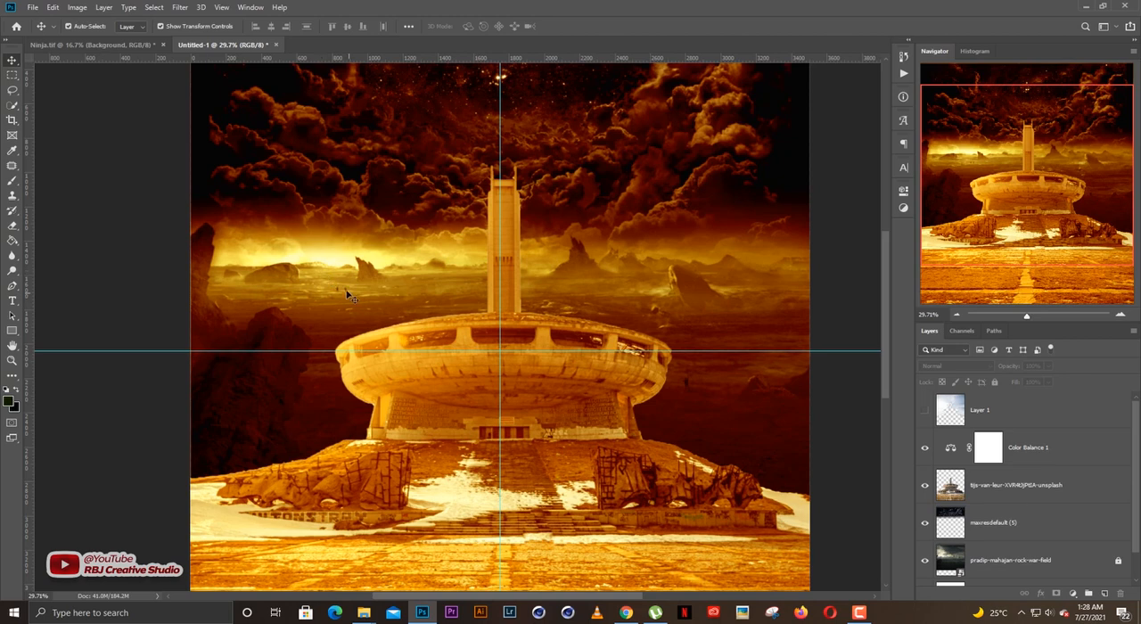
scroll(438, 305, down, 2)
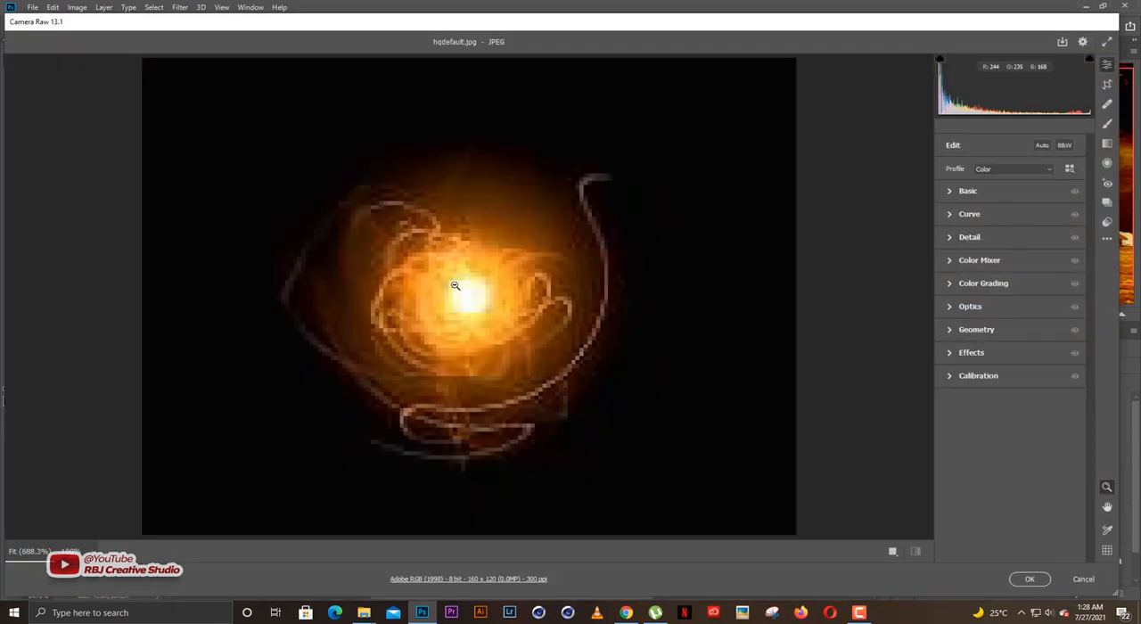
Place the hqdefault light image, scale it to about 1108% and position its glow over the bright horizon beside the tower.
key(Return)
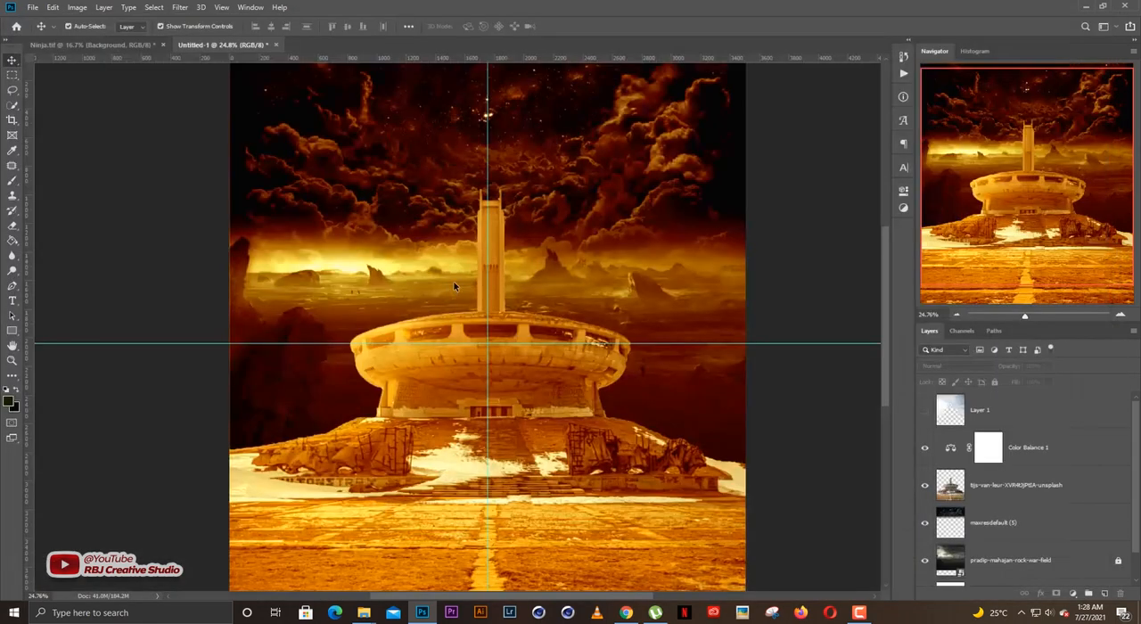
drag(500, 318, 617, 233)
drag(532, 309, 415, 268)
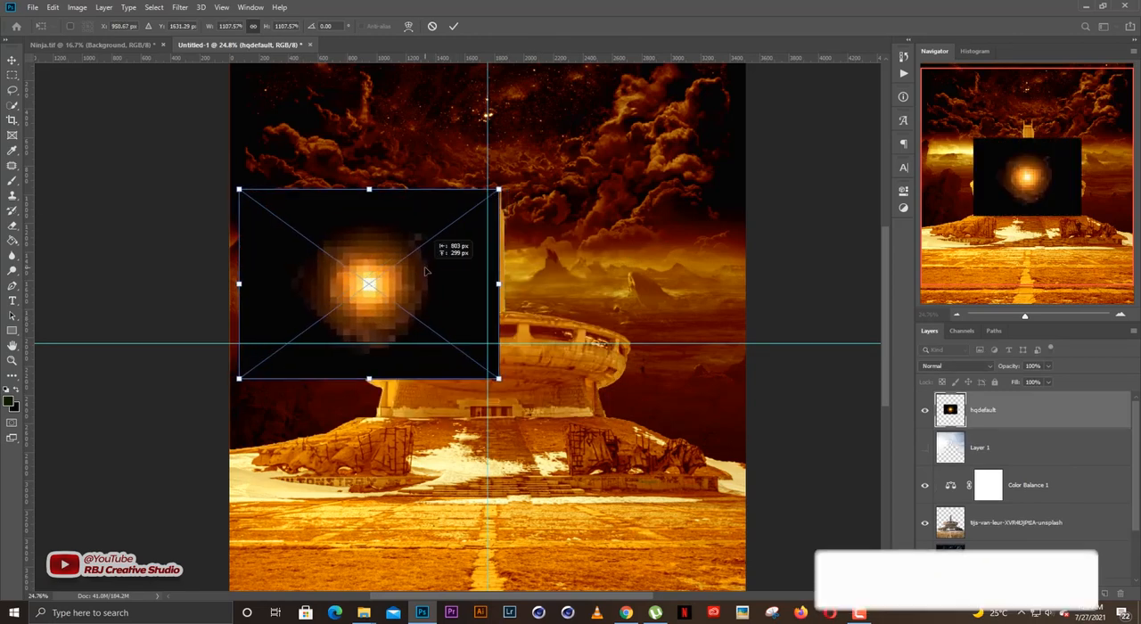
key(Return)
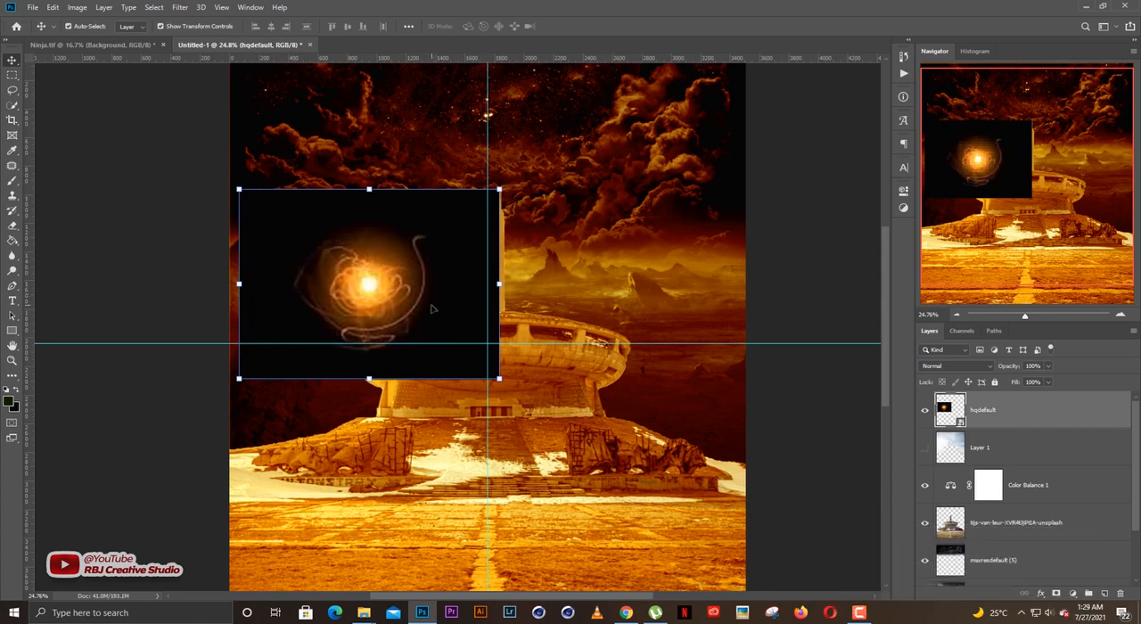
Rasterize the hqdefault light layer.
key(e)
click(432, 309)
key(Return)
key(v)
key(w)
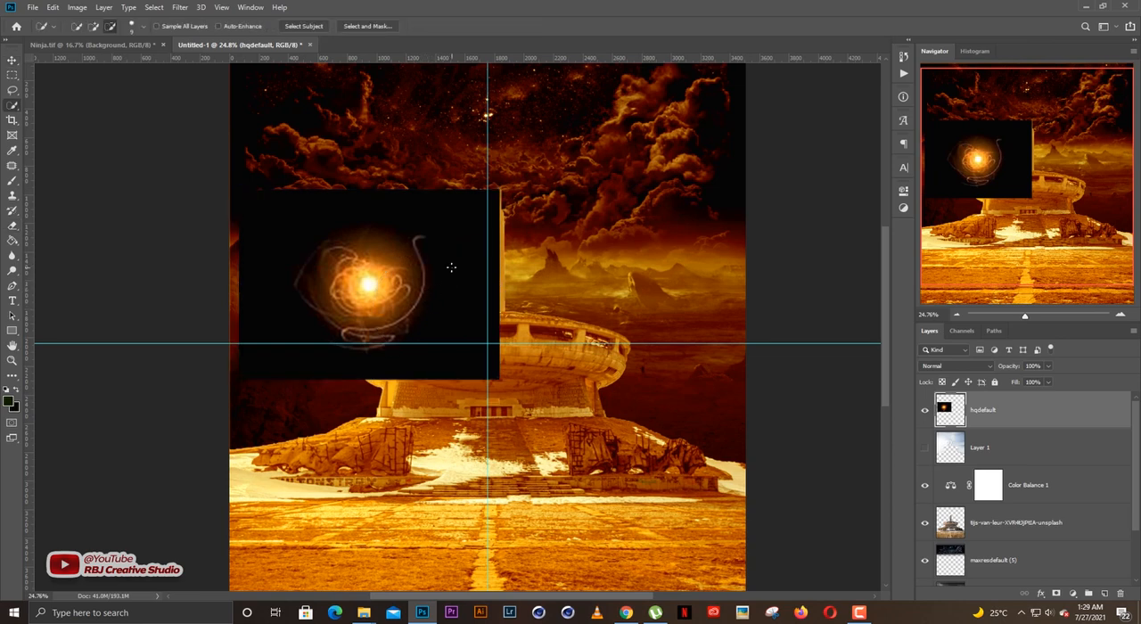
key(v)
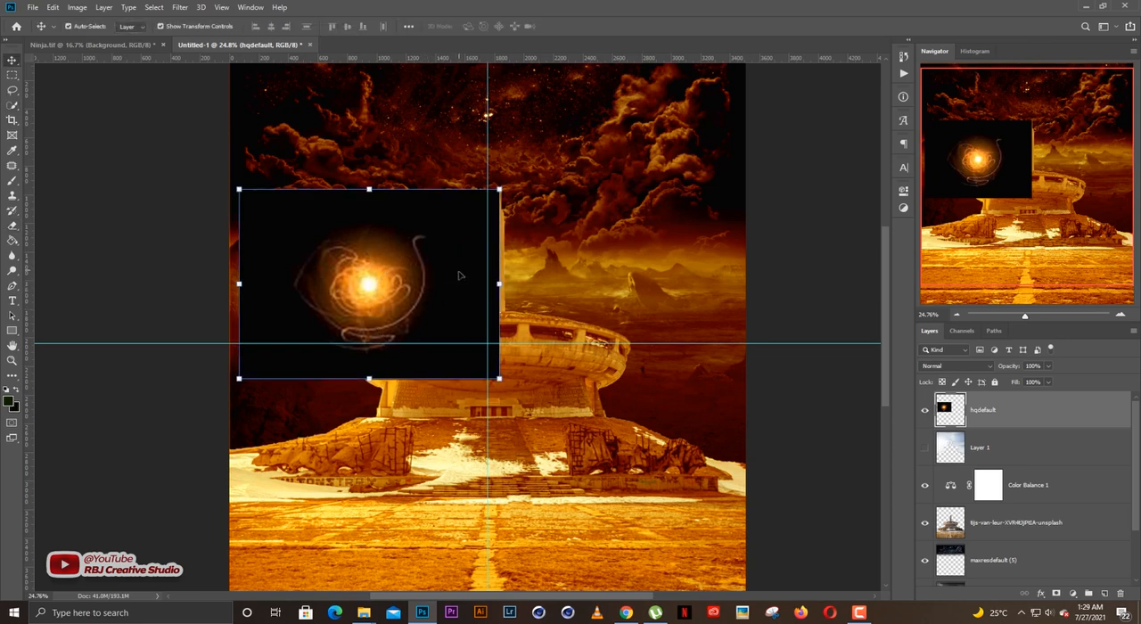
Set the hqdefault layer's blend mode to Screen and shift the glow slightly upward onto the bright horizon.
click(946, 369)
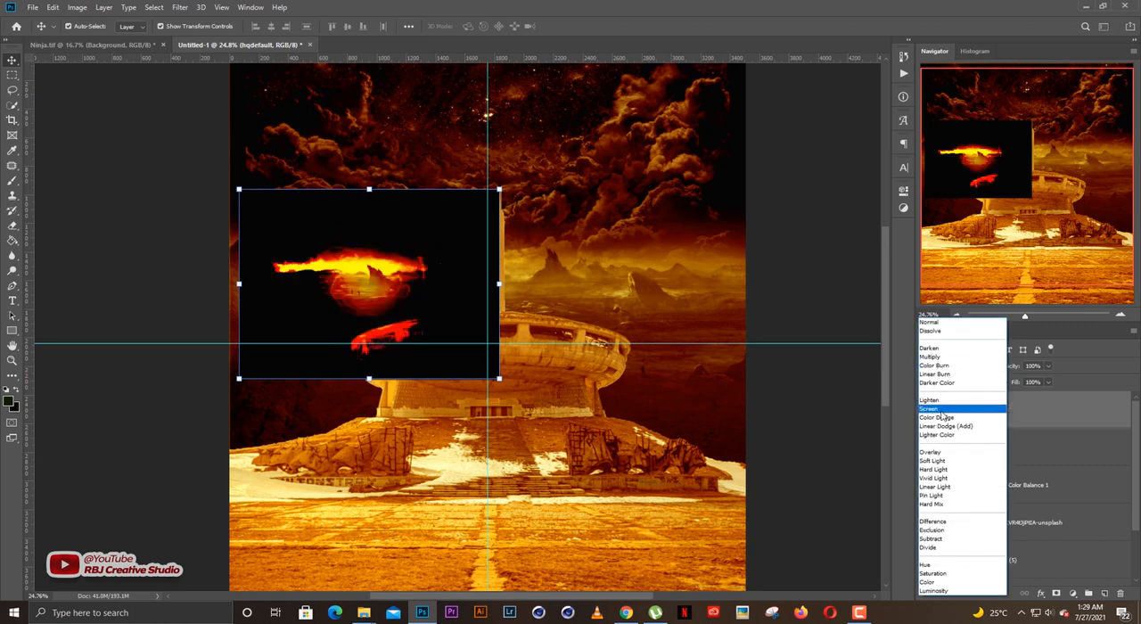
click(954, 400)
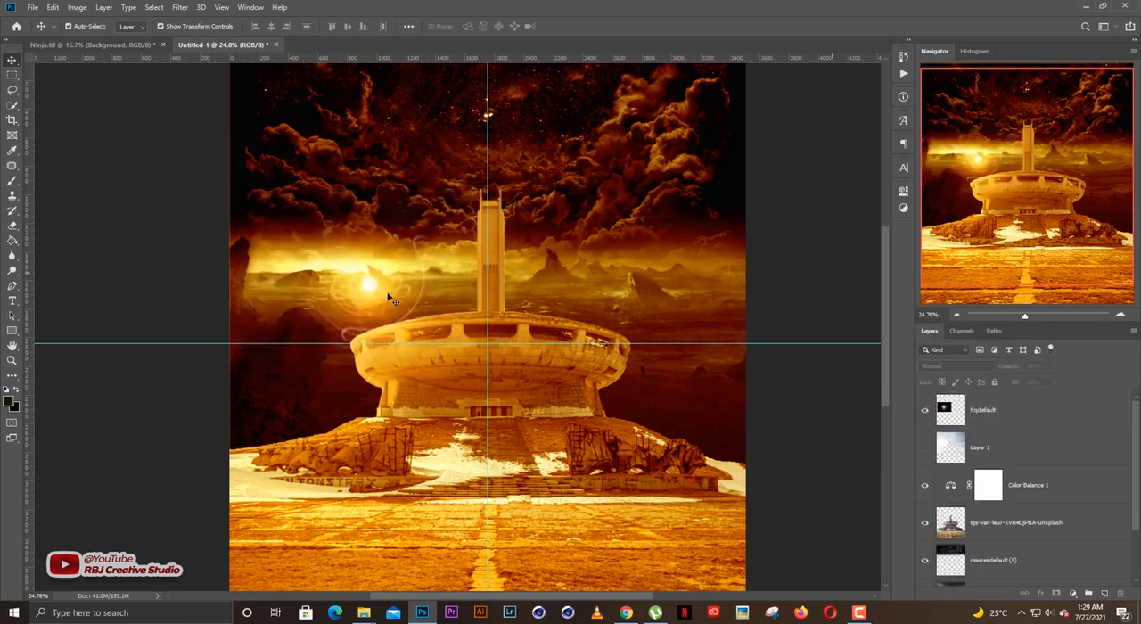
mouse_move(393, 292)
mouse_down()
mouse_move(383, 283)
mouse_move(393, 284)
mouse_up()
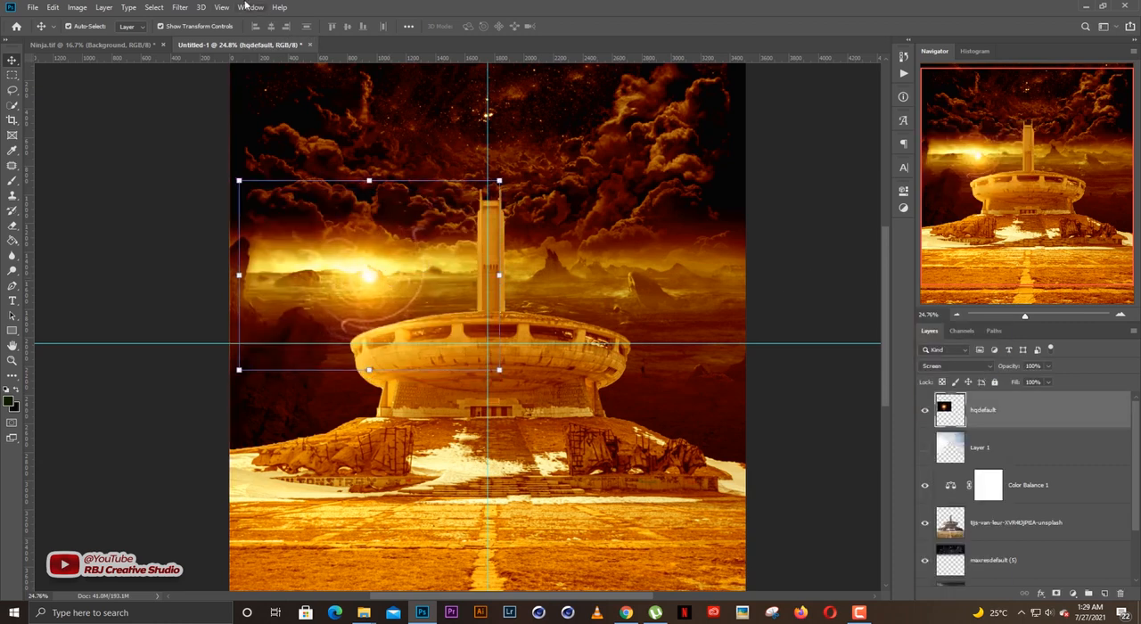
Apply a Gaussian Blur to the hqdefault layer to soften the light's swirling streaks into a smooth glow.
click(181, 7)
mouse_move(214, 139)
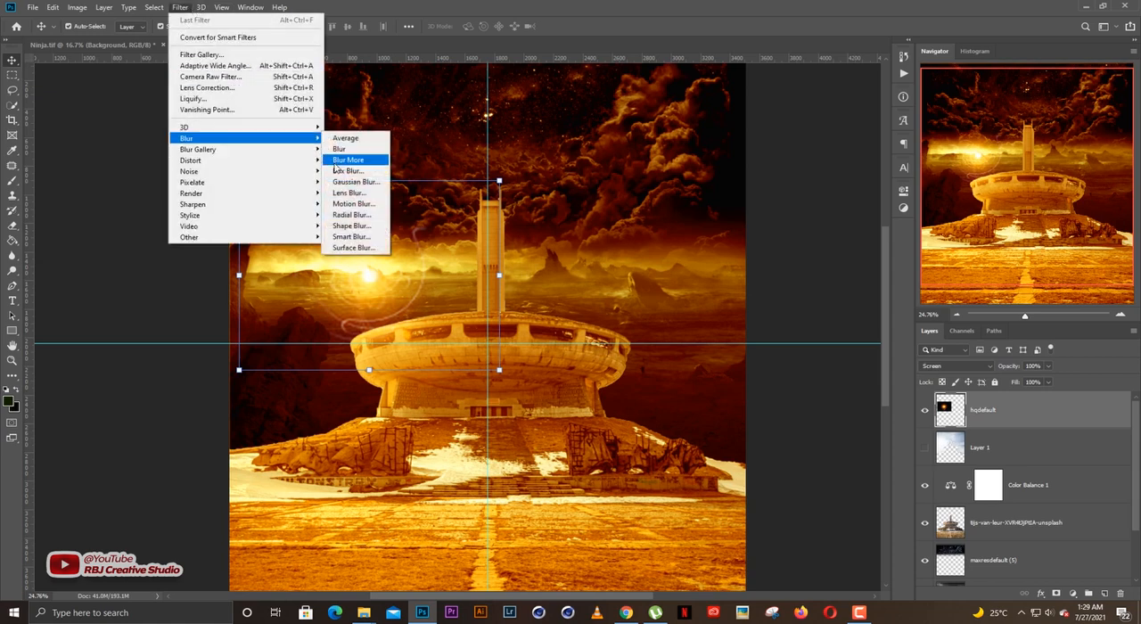
click(352, 181)
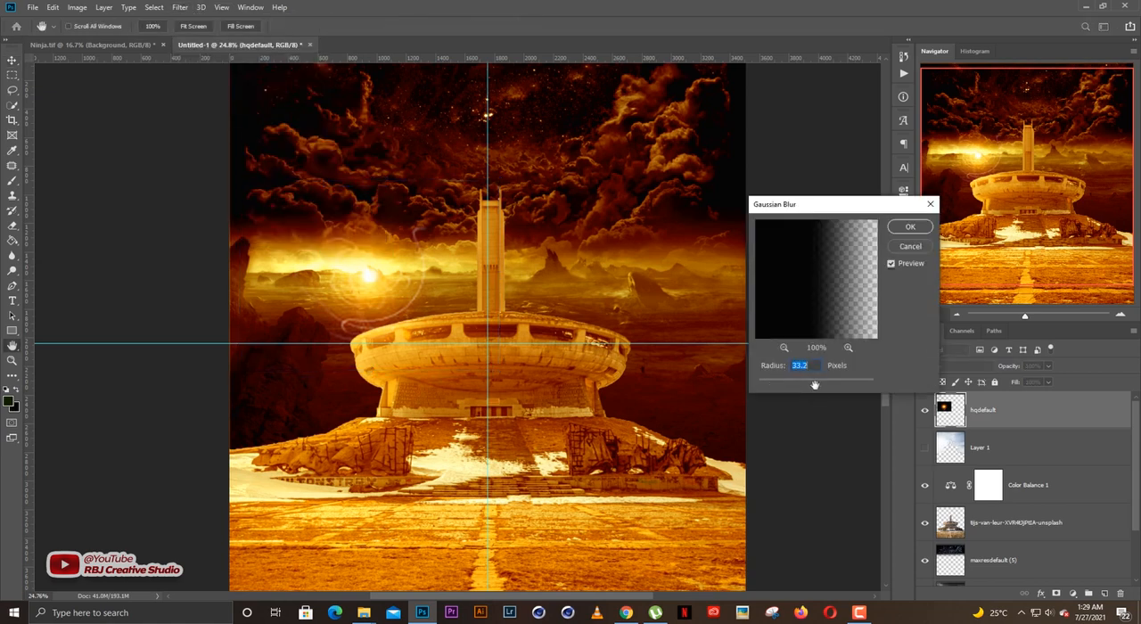
drag(803, 319, 885, 289)
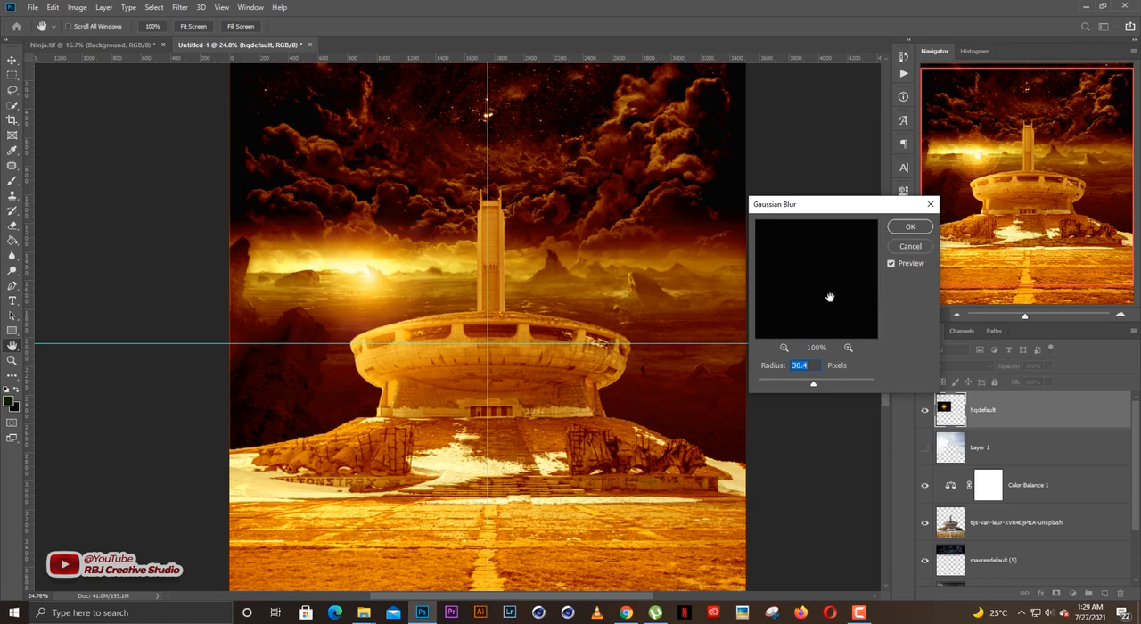
drag(812, 386, 809, 386)
click(909, 227)
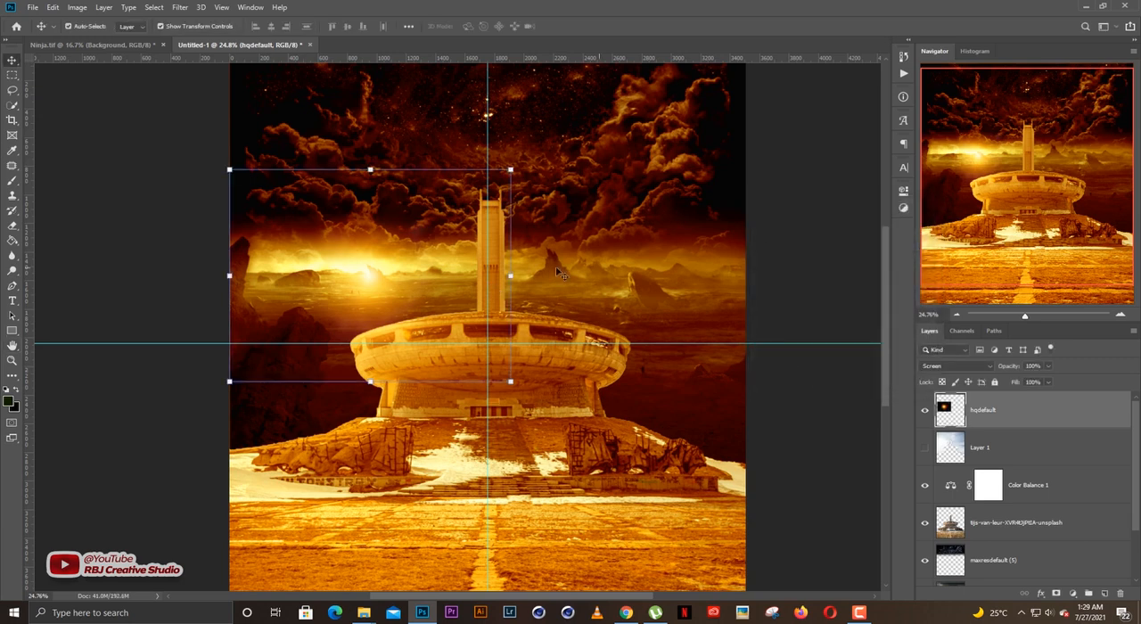
Enlarge the blurred glow around its centre to roughly twice its size and lock the hqdefault layer.
drag(514, 276, 670, 274)
key(Return)
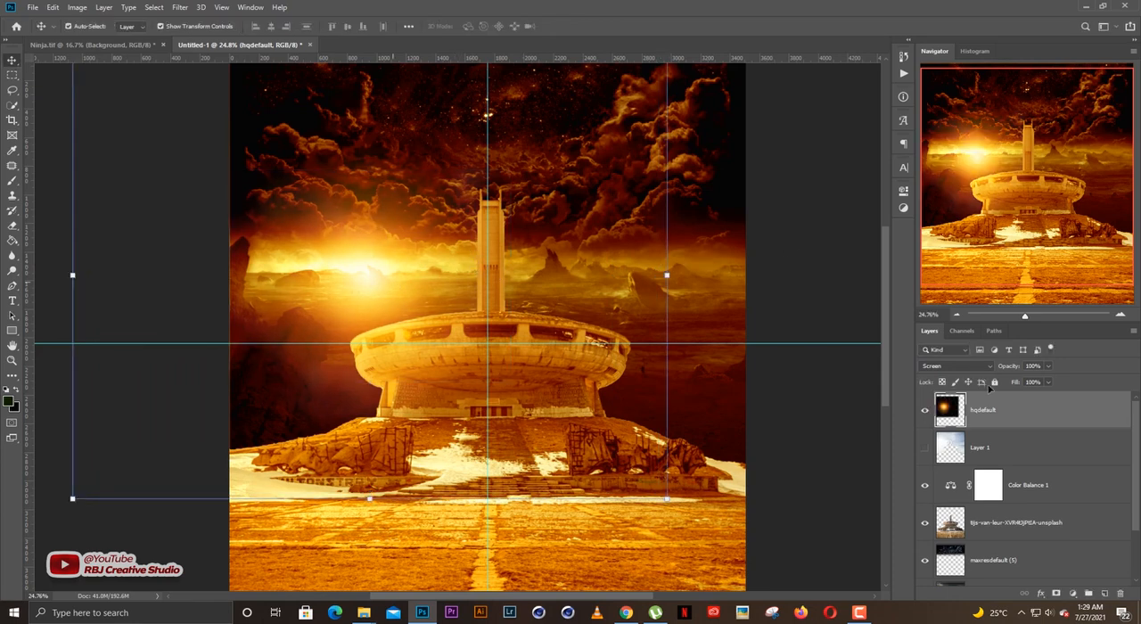
click(451, 284)
Add a new empty layer directly above the monument layer and clip it to the monument.
scroll(451, 284, down, 3)
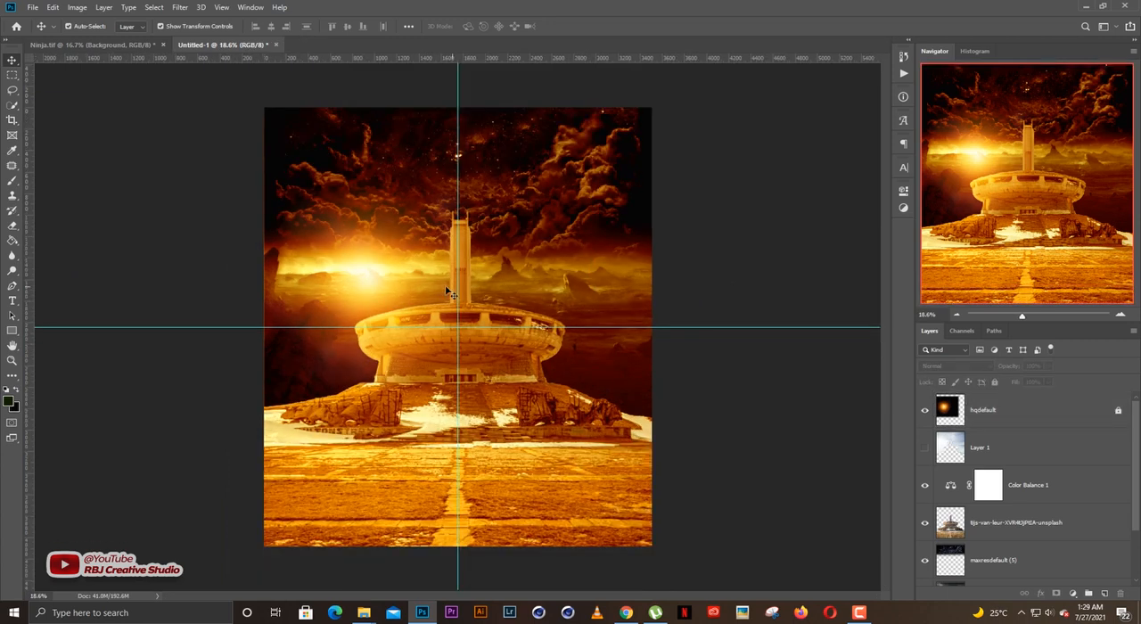
scroll(380, 282, down, 1)
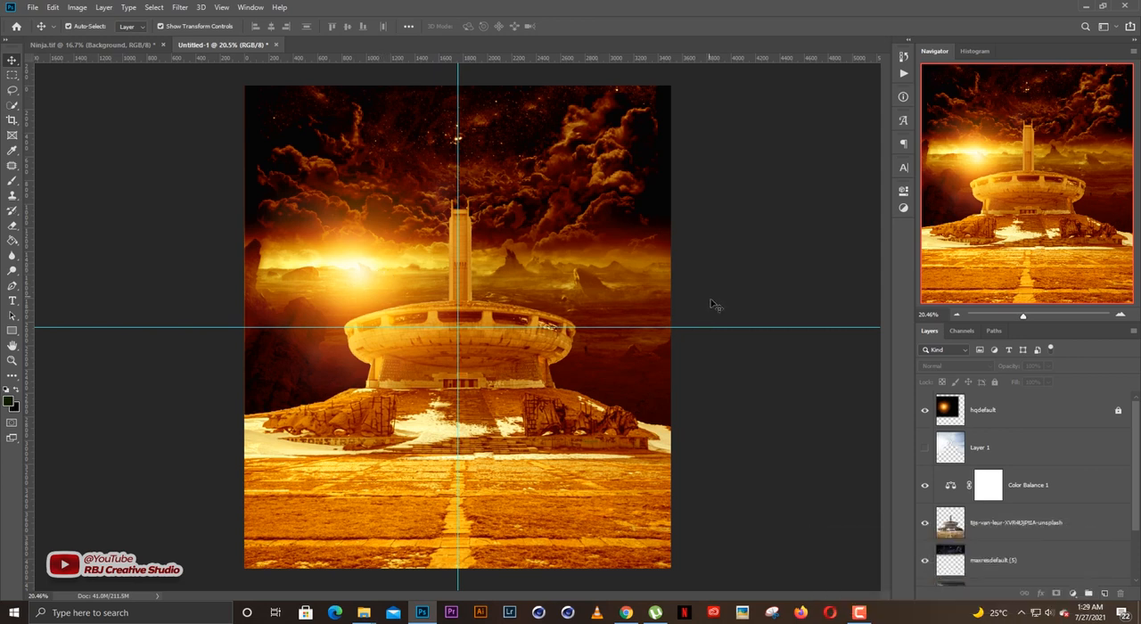
scroll(713, 303, down, 1)
scroll(715, 308, up, 1)
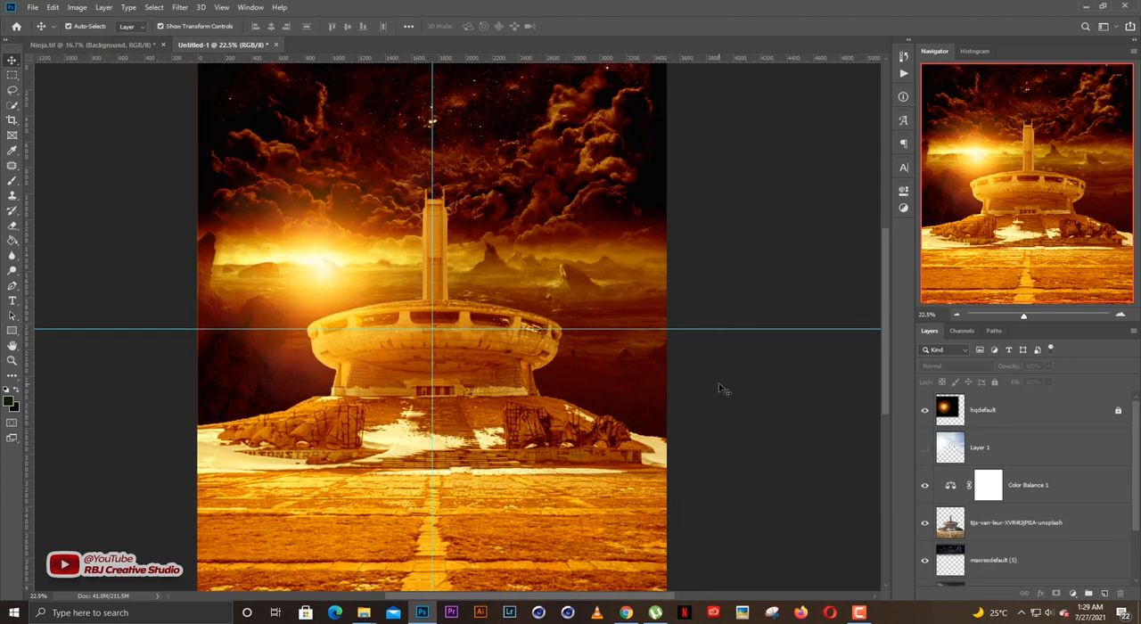
scroll(1017, 489, down, 2)
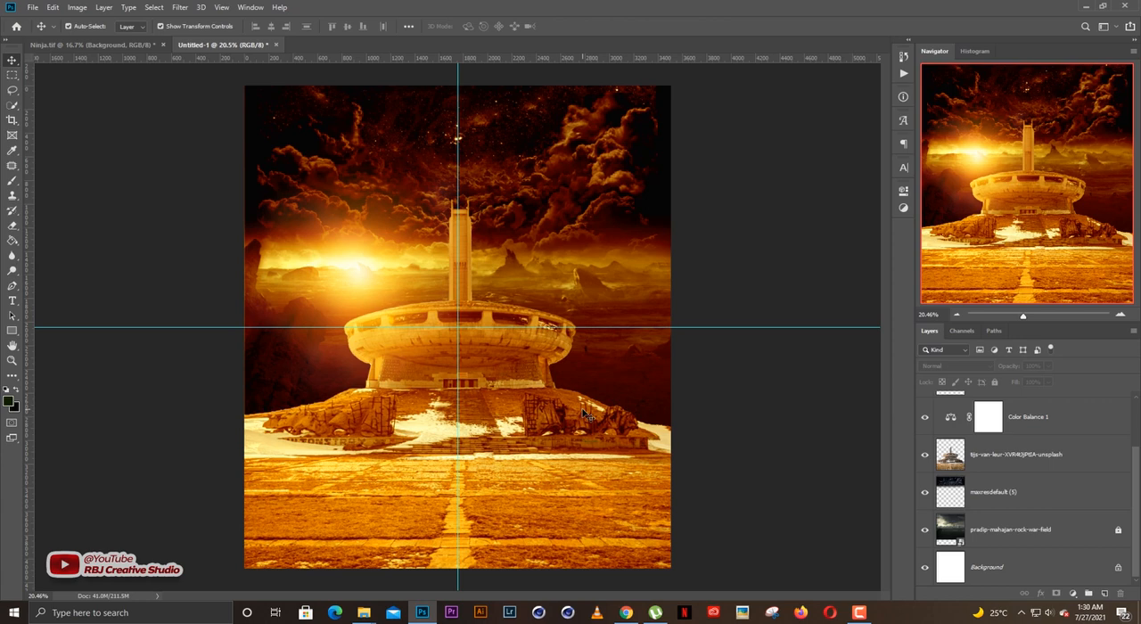
scroll(1033, 467, up, 1)
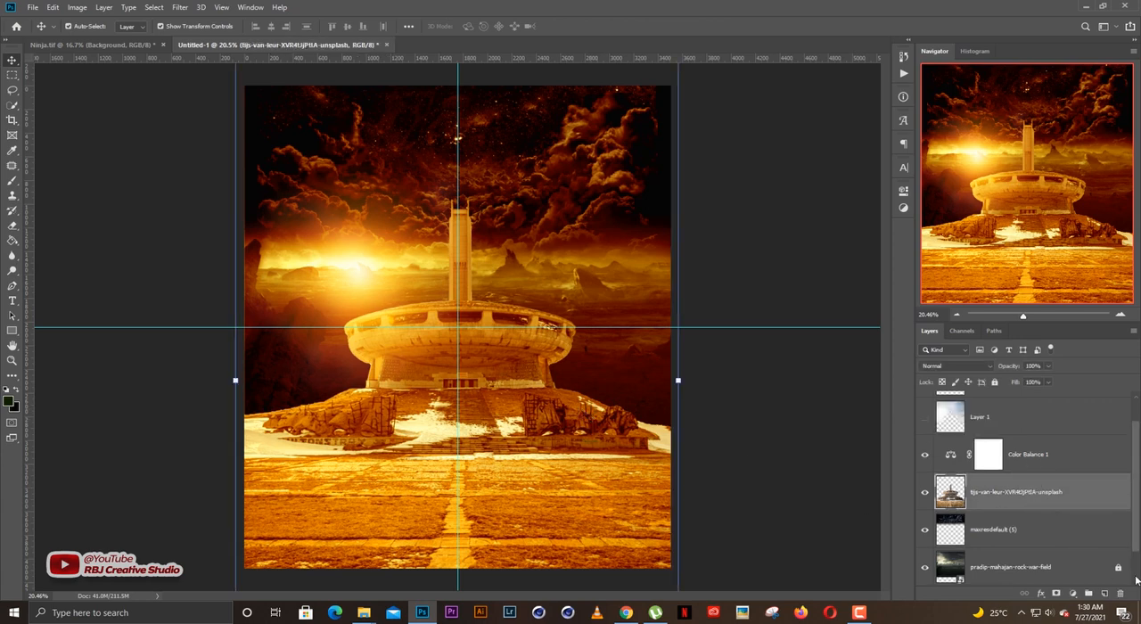
click(1105, 593)
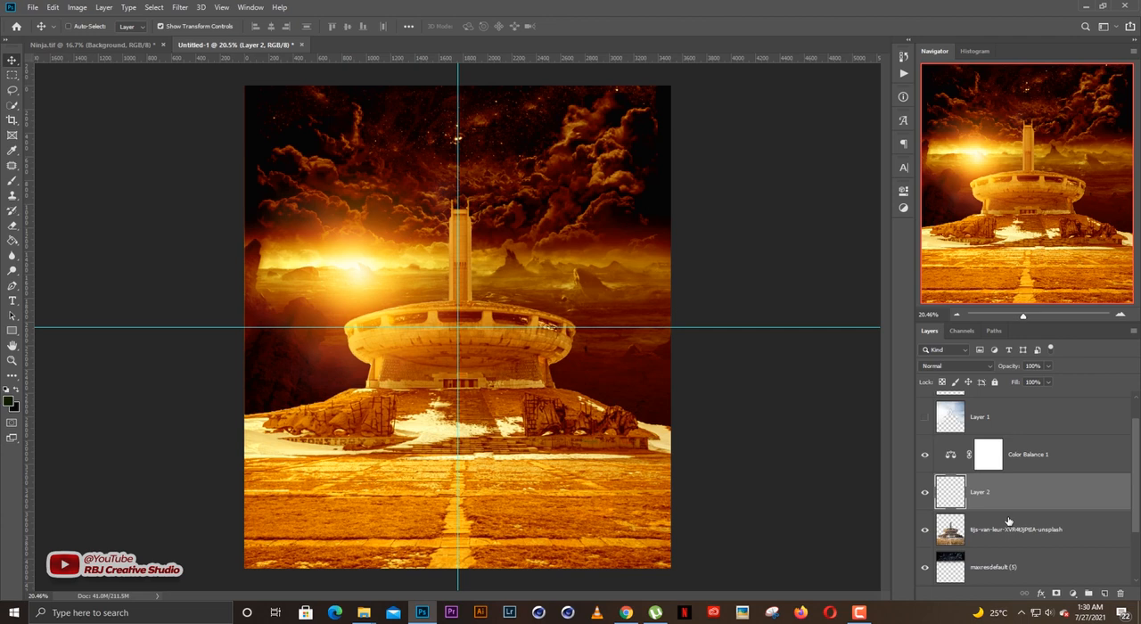
key(ctrl+alt+g)
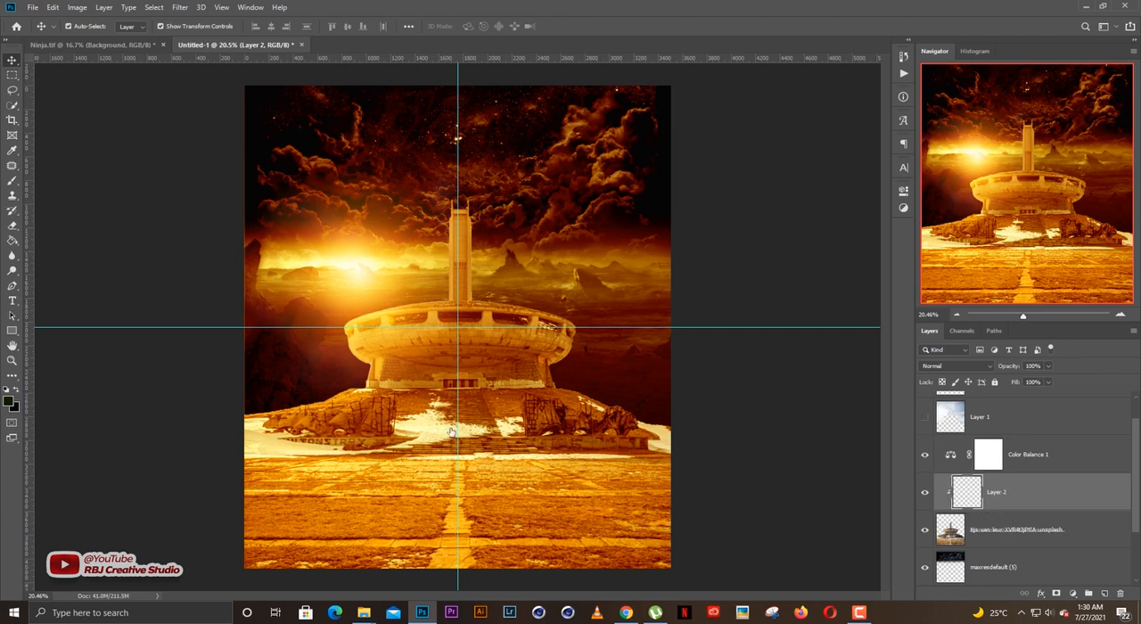
Set the foreground colour to white for painting highlights with the Brush tool on Layer 2.
click(9, 400)
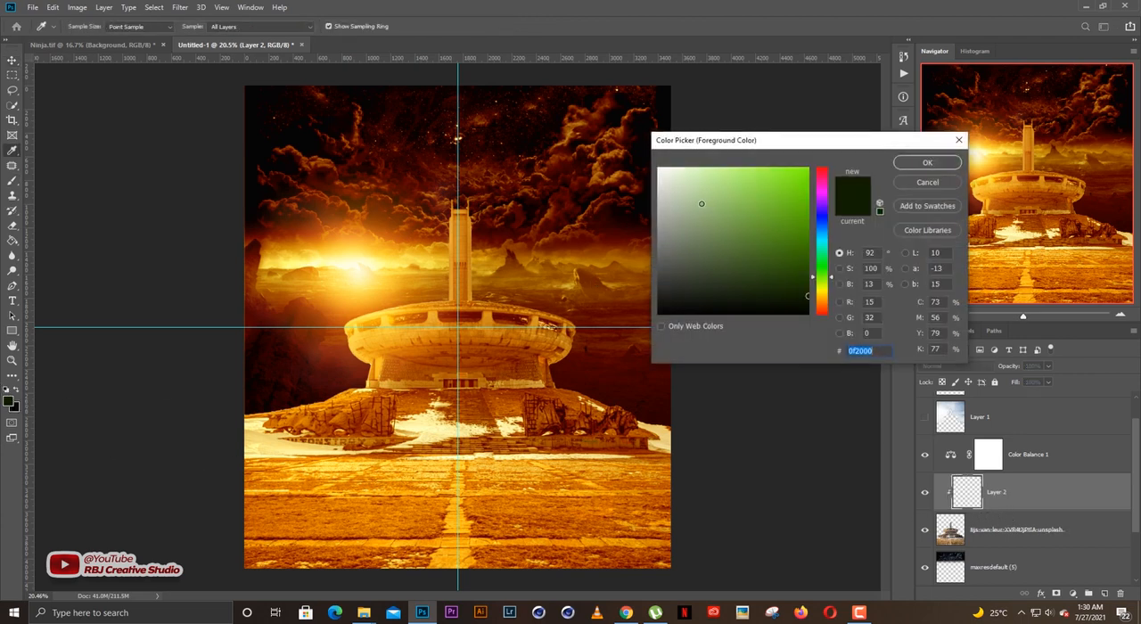
drag(704, 205, 641, 161)
key(Return)
key(b)
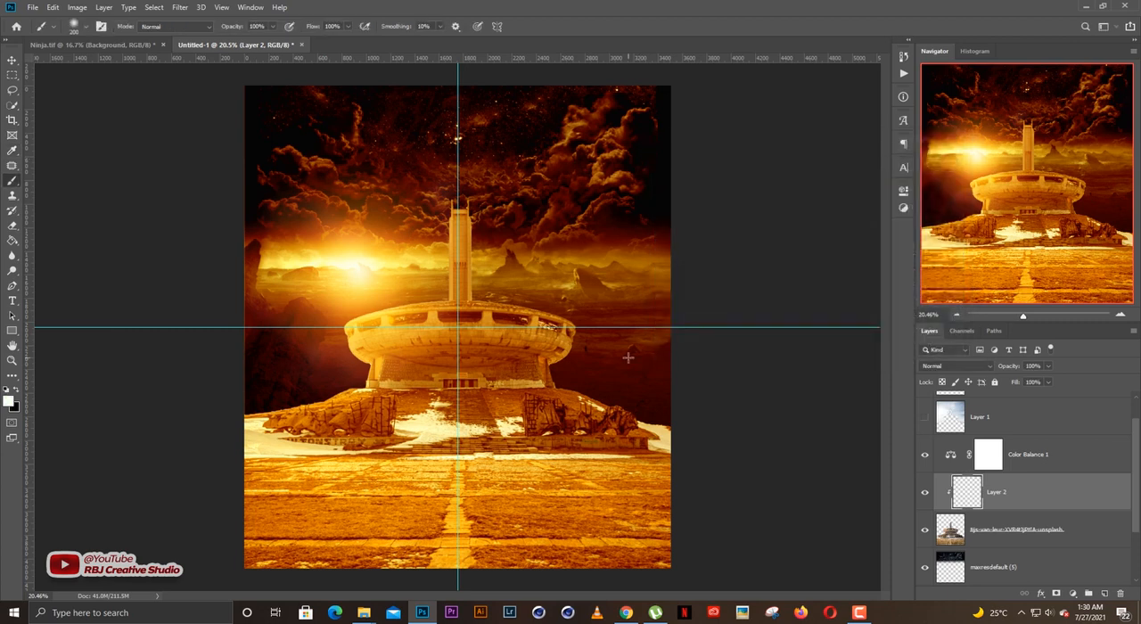
Paint soft white rim light along the monument's left dish edge and its tower, using brush sizes between 300 and 500.
key(bracketright)
key(bracketright)
key(bracketright)
key(bracketright)
key(bracketright)
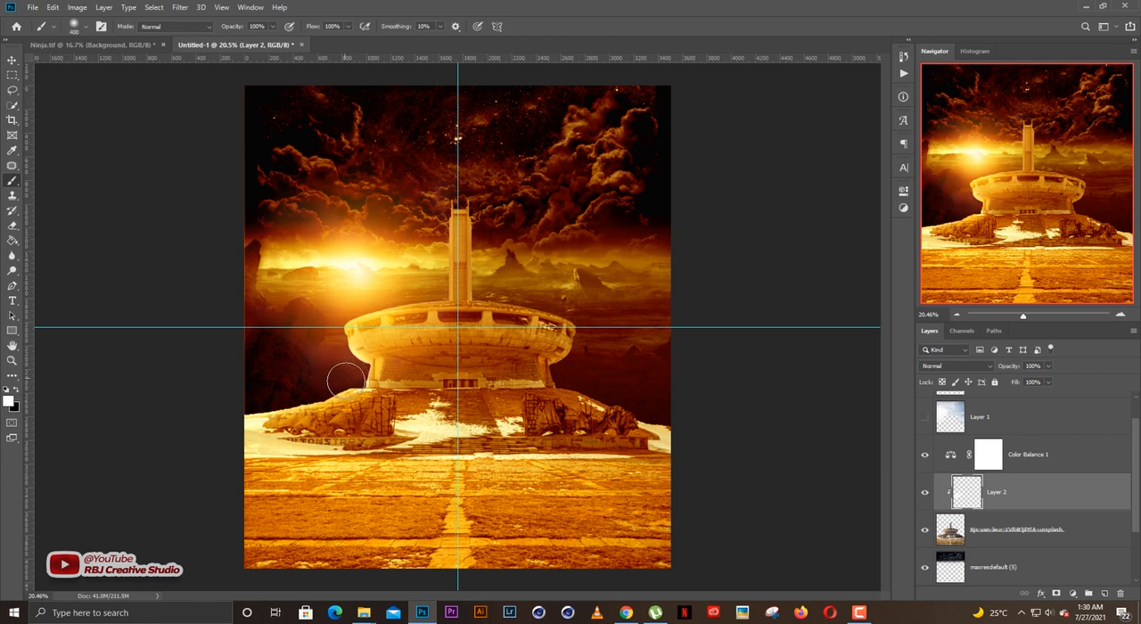
key(bracketleft)
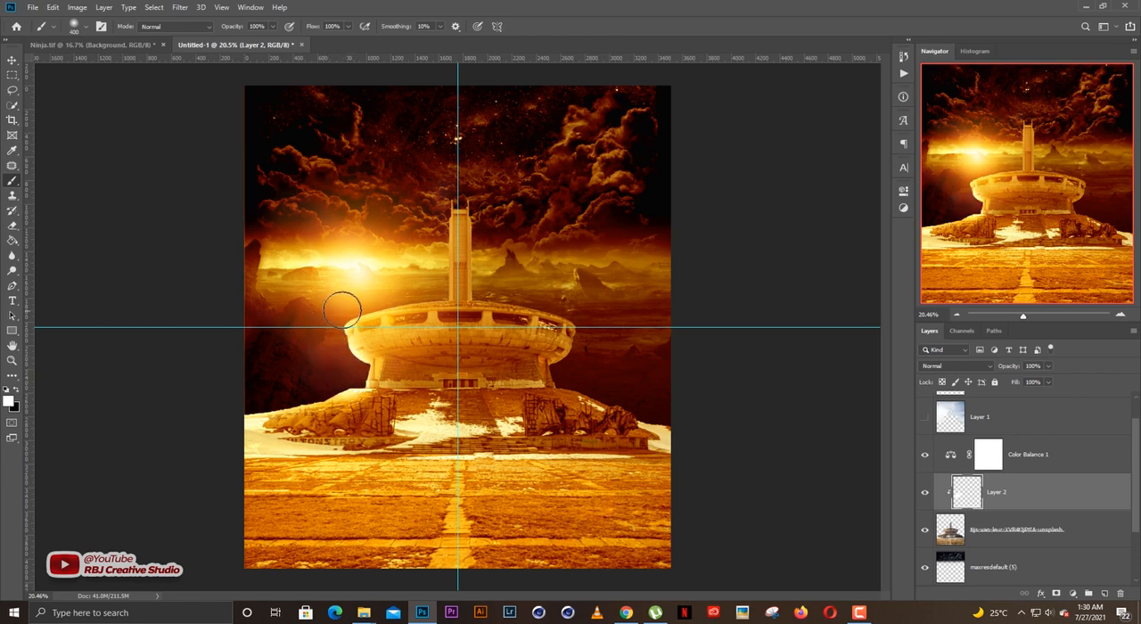
key(bracketright)
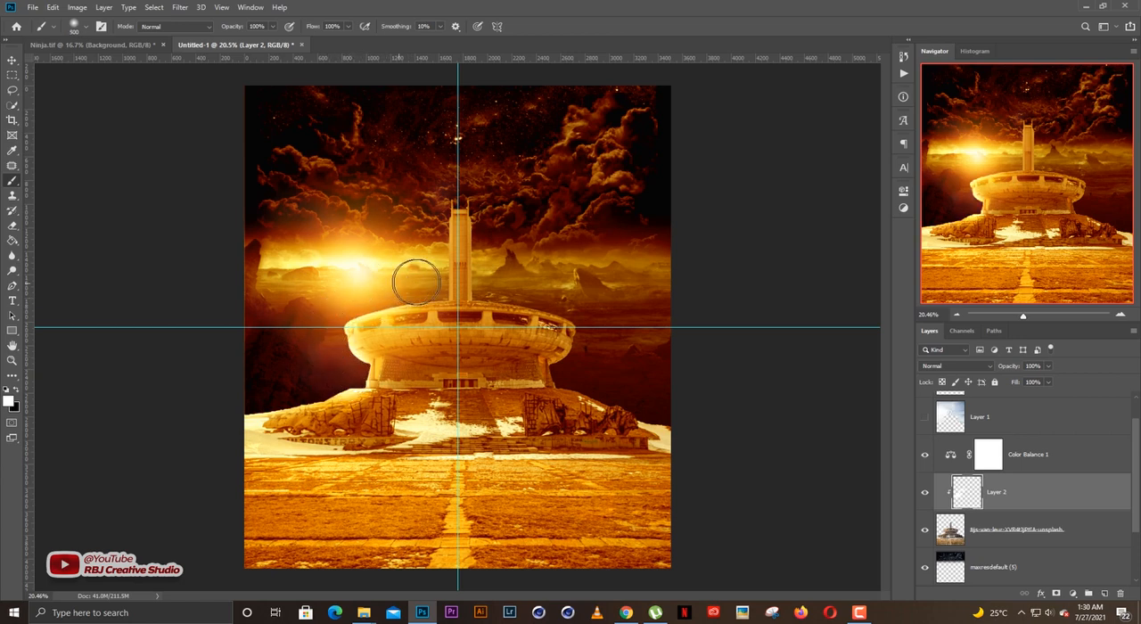
key(bracketleft)
key(bracketleft)
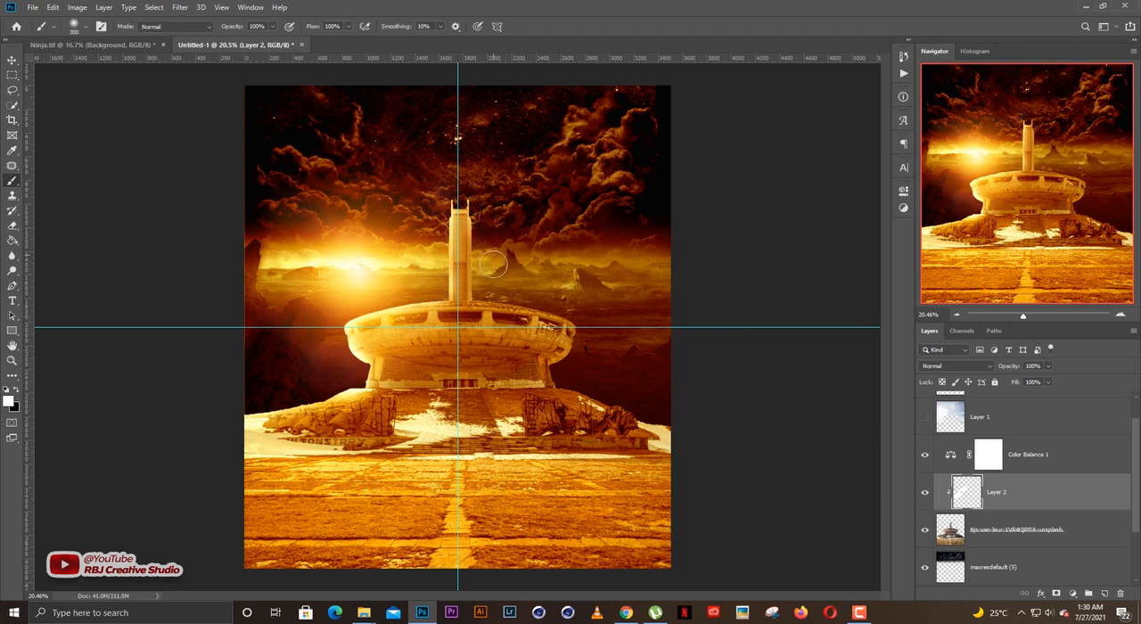
Paint soft white rim light over the dish's upper right edge and the base's outer slopes, using brush sizes between 200 and 500.
key(bracketright)
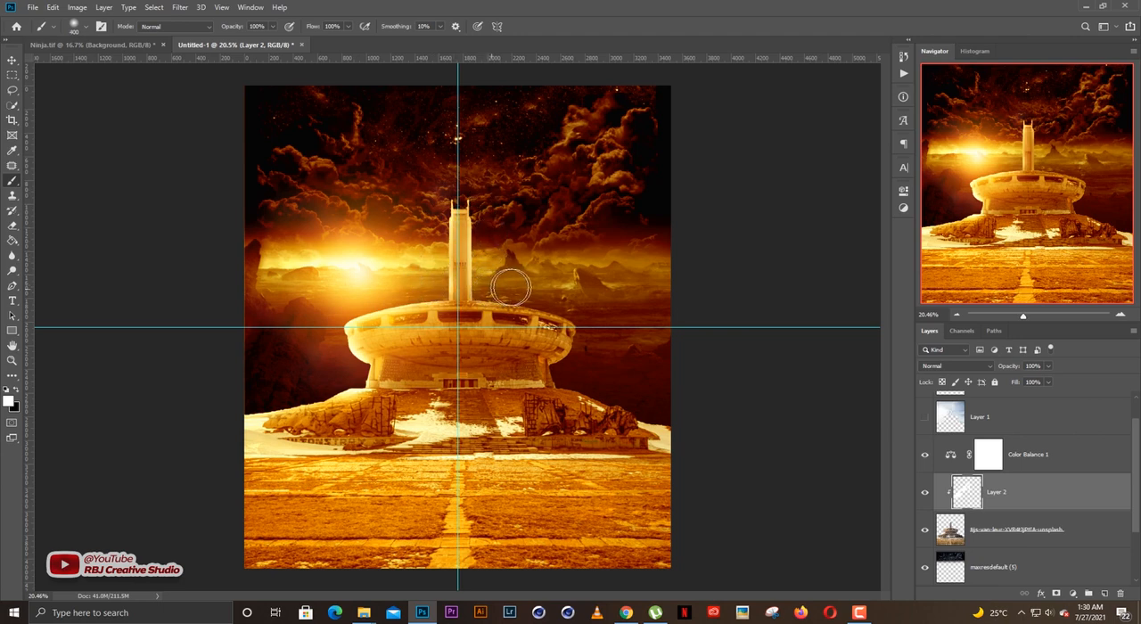
key(bracketleft)
key(bracketleft)
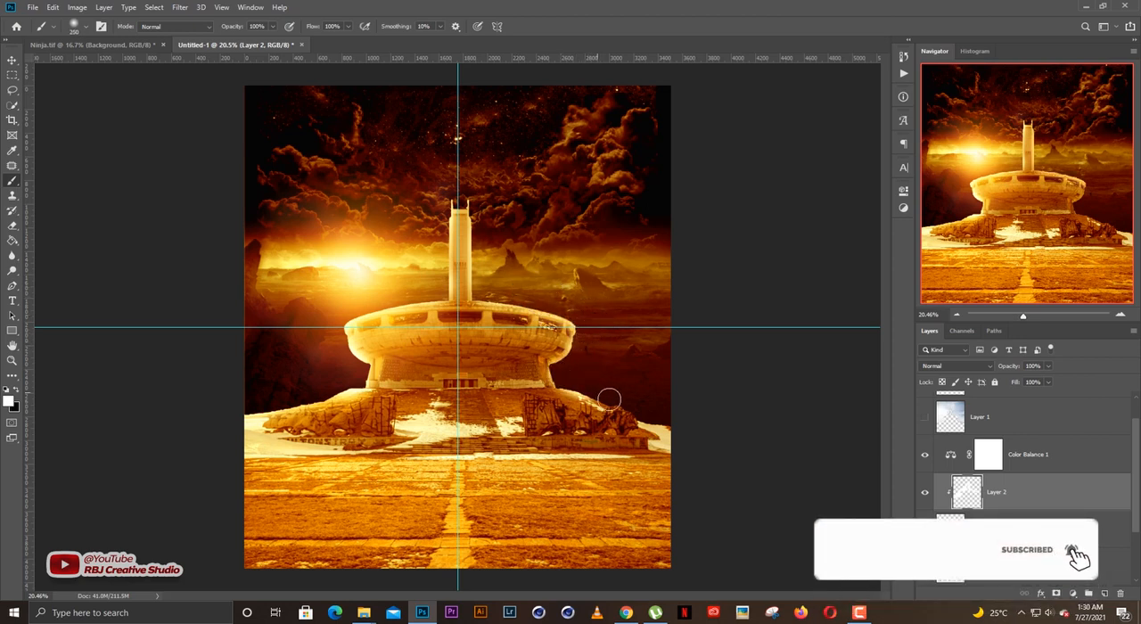
key(bracketright)
key(bracketright)
key(bracketright)
mouse_move(635, 388)
mouse_down()
mouse_move(577, 374)
mouse_move(591, 354)
mouse_up()
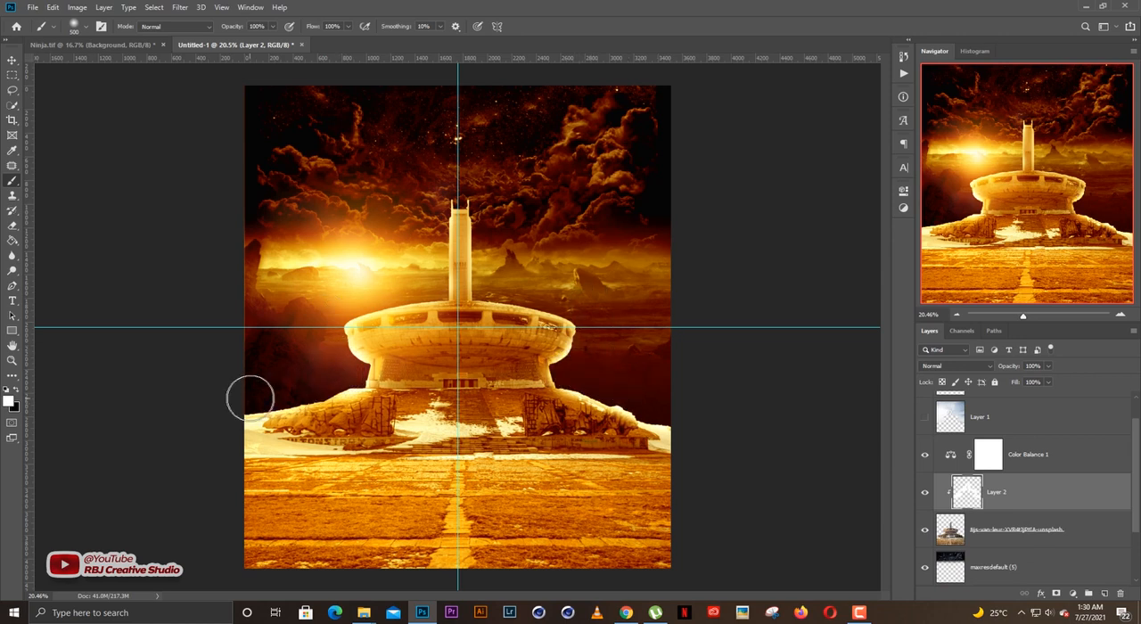
Slightly lower Layer 2's opacity to soften the painted rim light.
key(v)
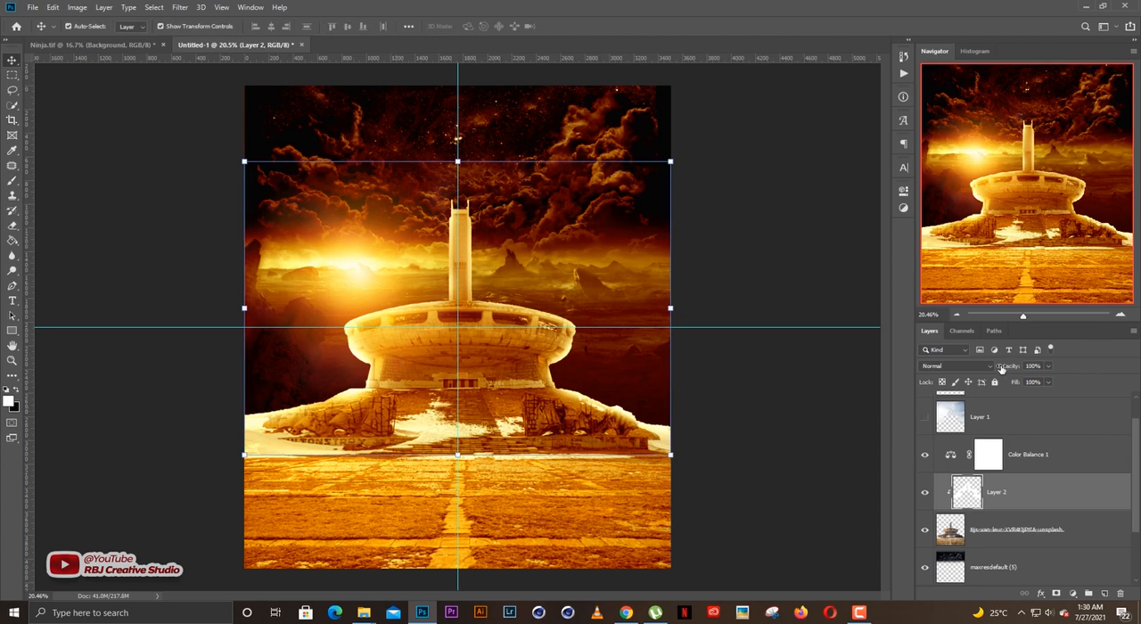
drag(1001, 369, 996, 368)
click(751, 389)
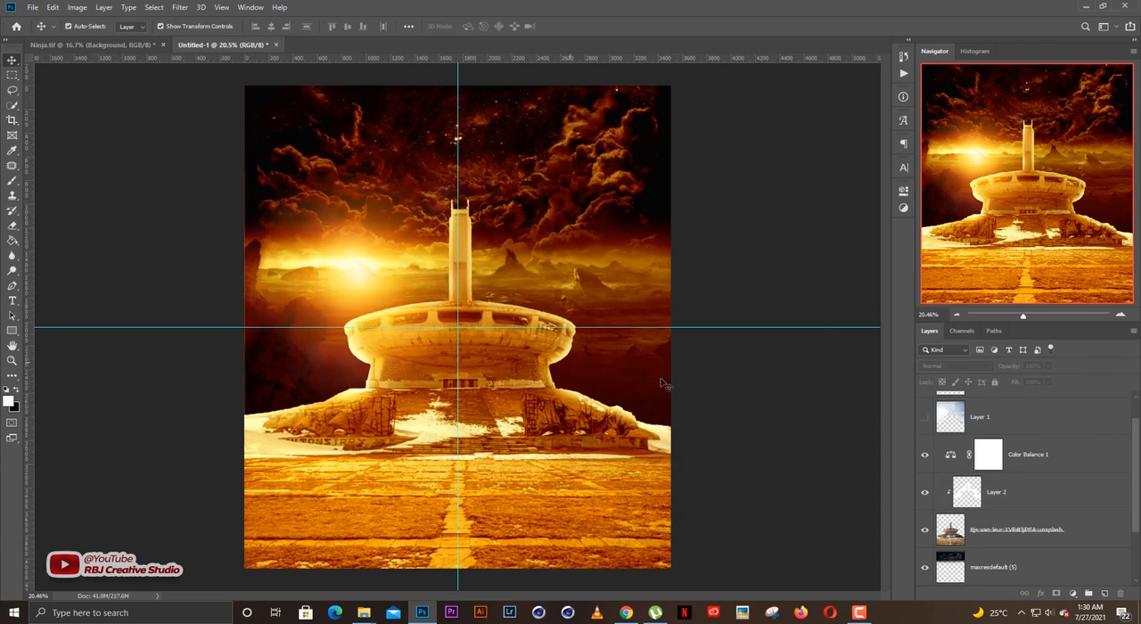
Lower the opacity of the maxresdefault (5) starry sky layer and lock it.
scroll(568, 372, down, 2)
scroll(568, 371, up, 1)
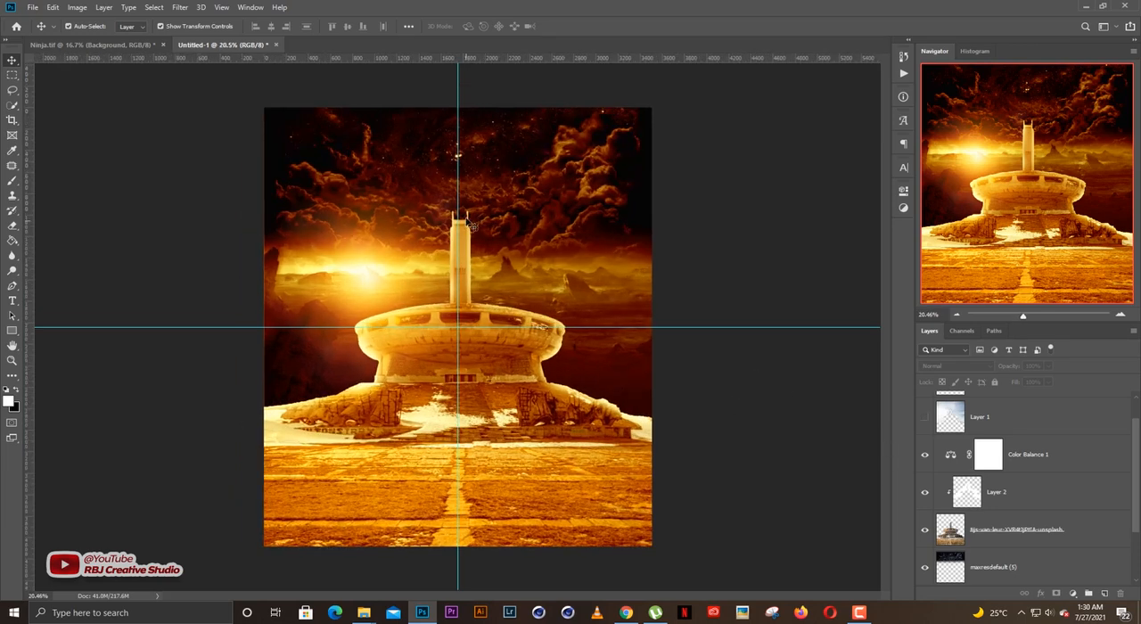
scroll(466, 260, up, 2)
scroll(466, 265, down, 1)
scroll(1007, 506, down, 2)
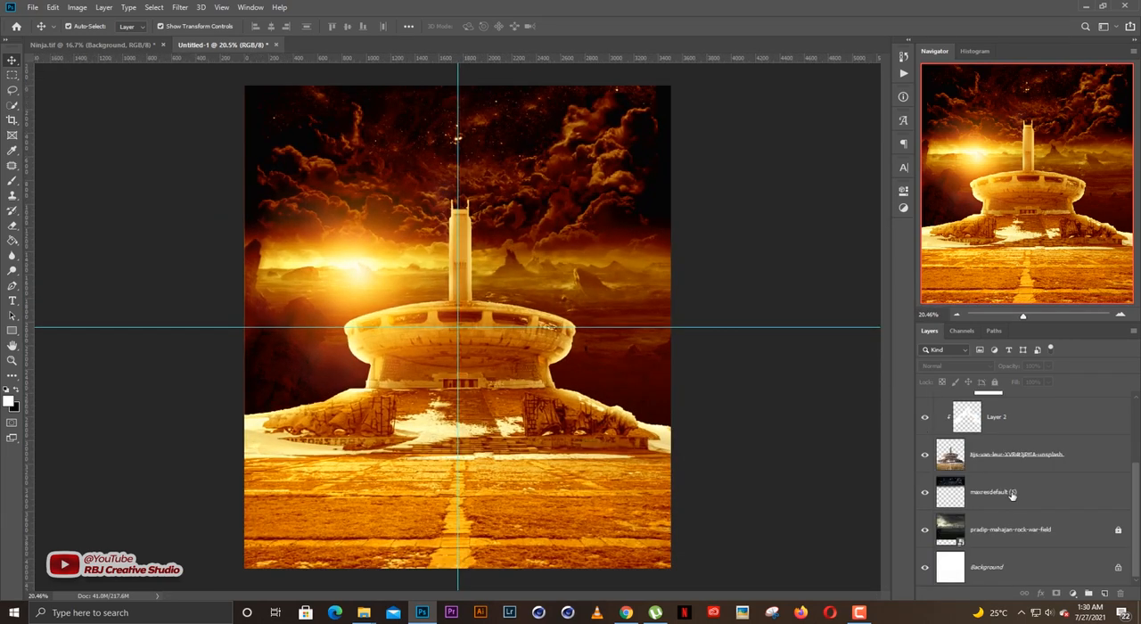
click(1012, 494)
drag(1008, 368, 986, 369)
click(996, 383)
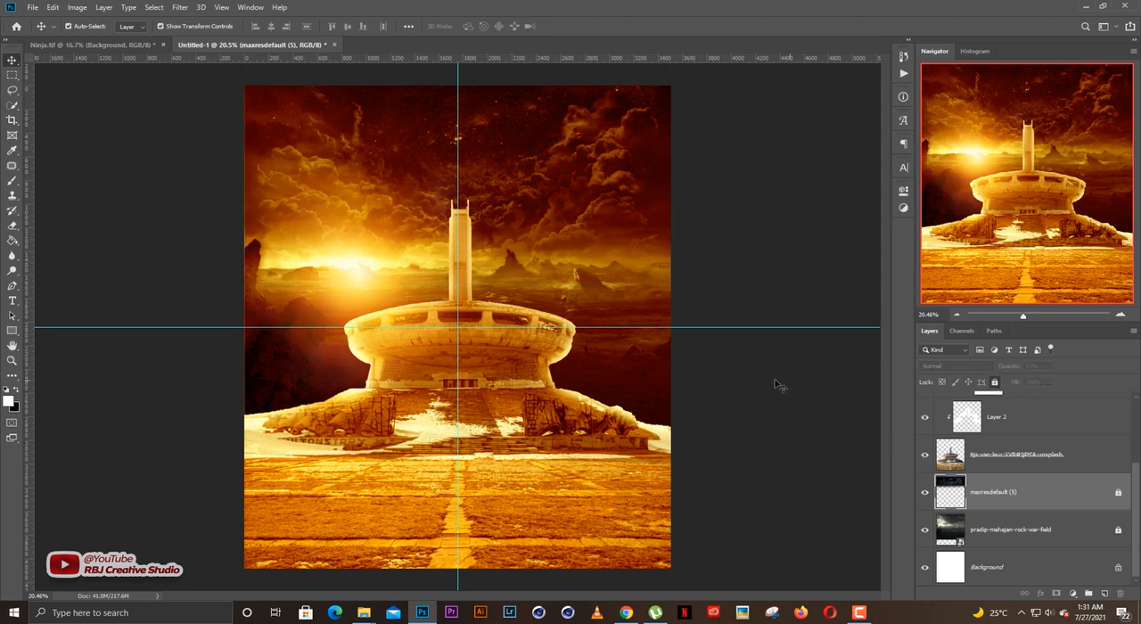
click(777, 386)
scroll(549, 343, down, 2)
scroll(562, 355, up, 2)
scroll(563, 356, down, 1)
scroll(562, 355, up, 1)
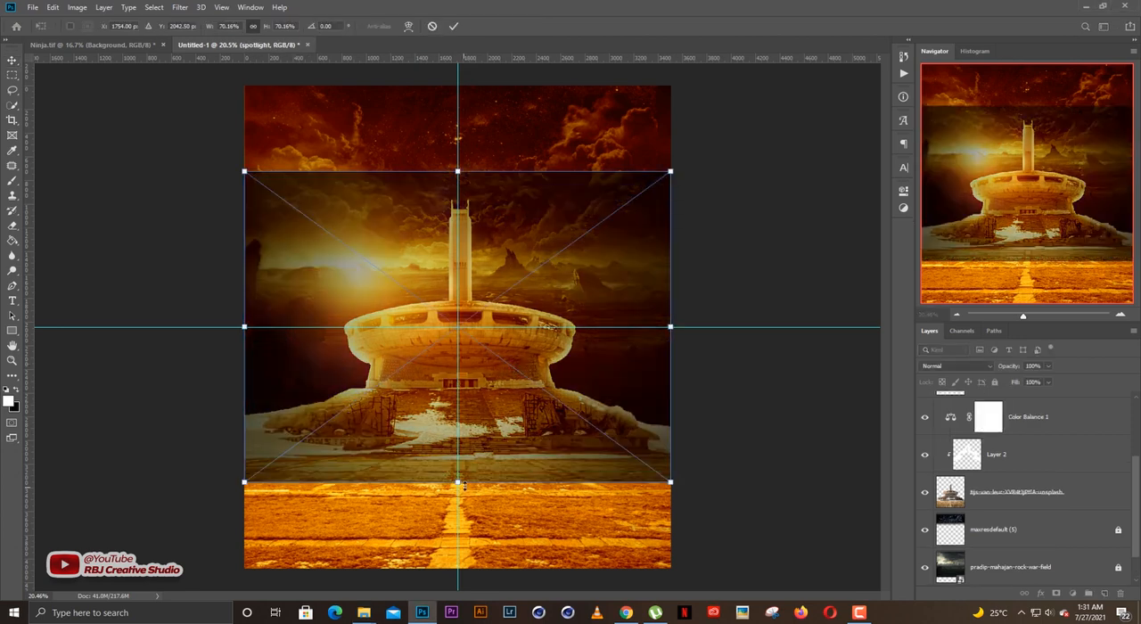
Stretch the placed spotlight image vertically at both ends so it covers the full height of the canvas.
drag(461, 521, 458, 568)
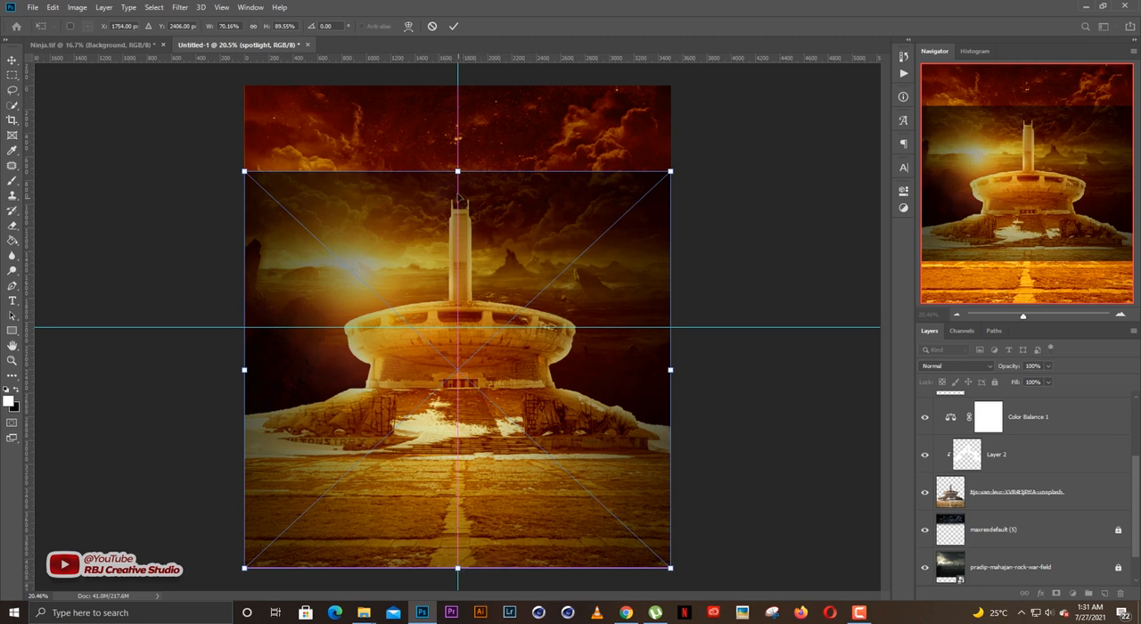
drag(457, 171, 457, 78)
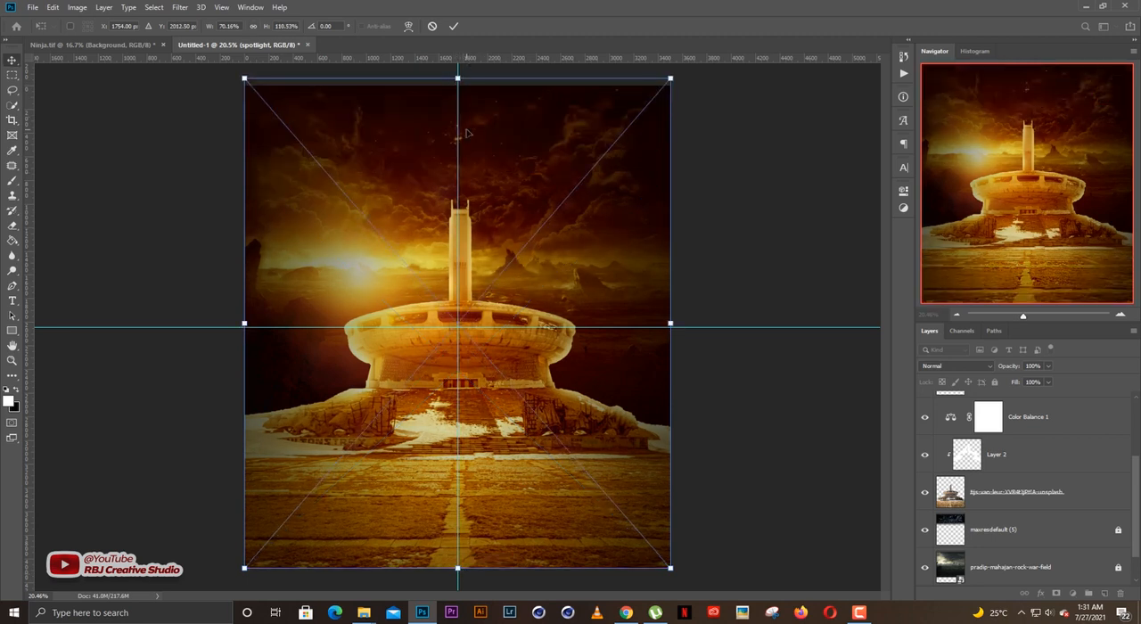
key(Return)
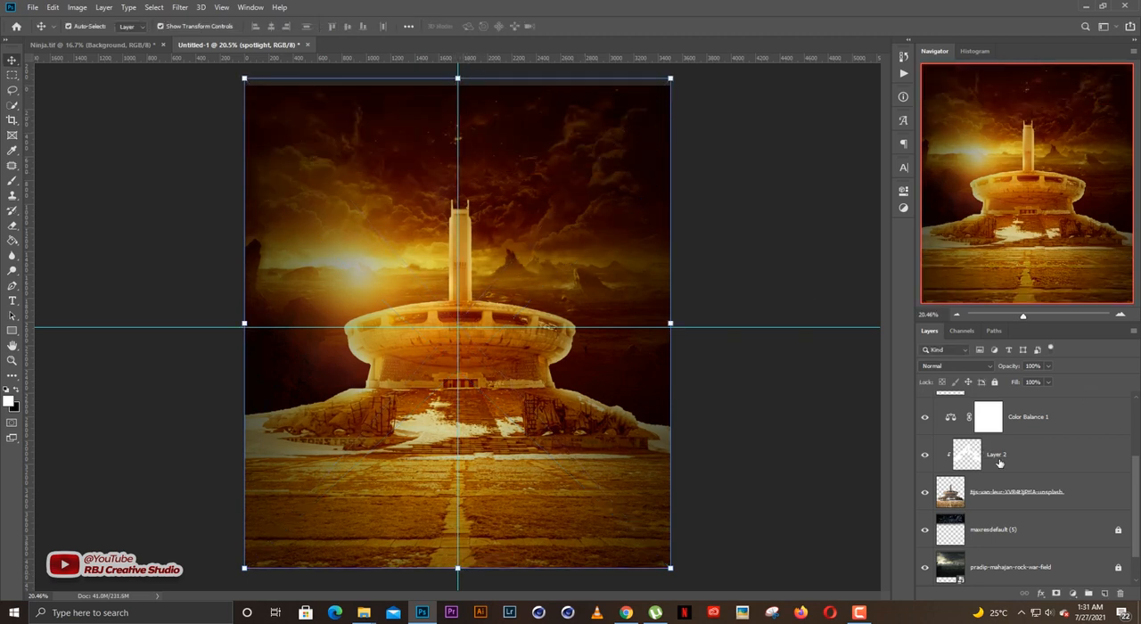
Move the spotlight layer between Layer 2 and the monument as a clipped layer, and lock it.
scroll(1000, 463, up, 2)
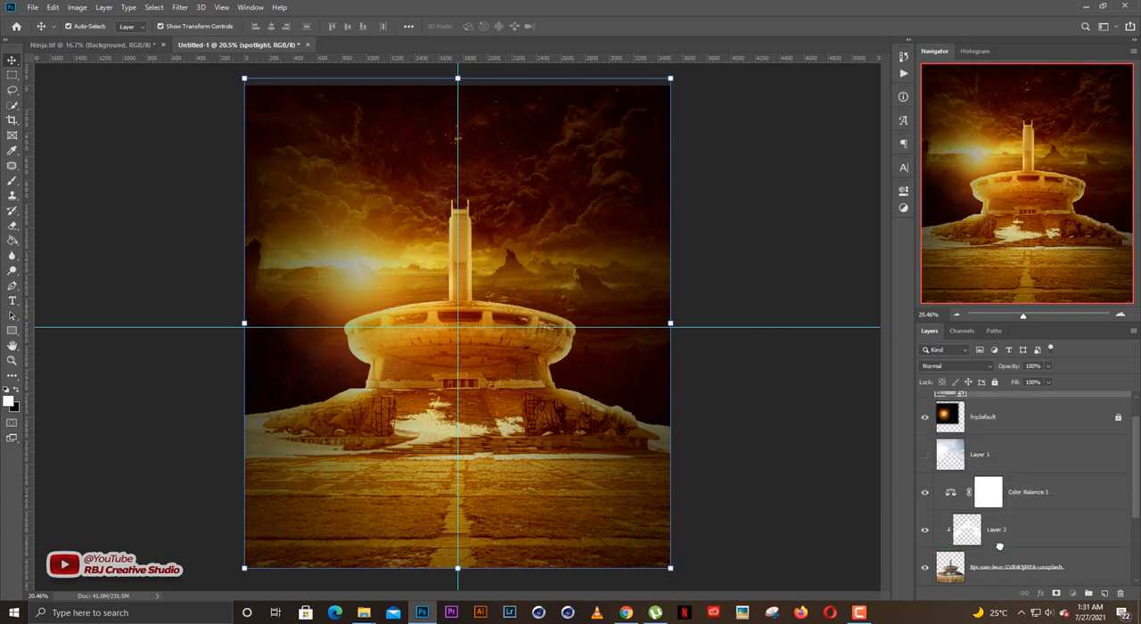
drag(999, 546, 999, 546)
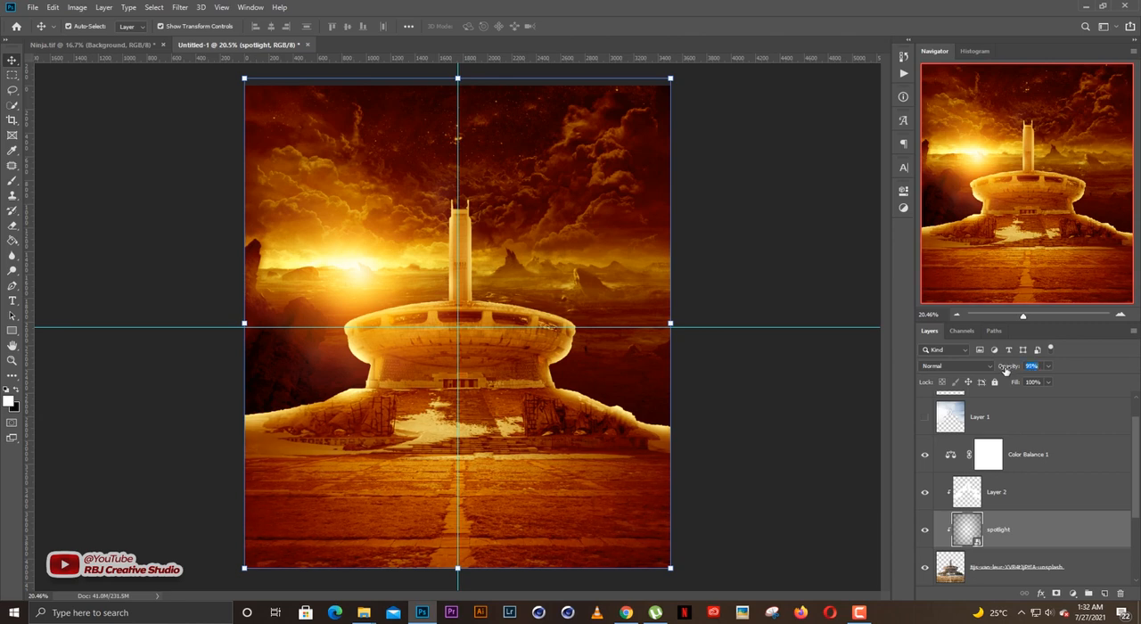
click(996, 379)
click(810, 367)
Reduce Layer 2's opacity to 56%, compare the image with and without it, and lock the layer.
scroll(538, 420, up, 1)
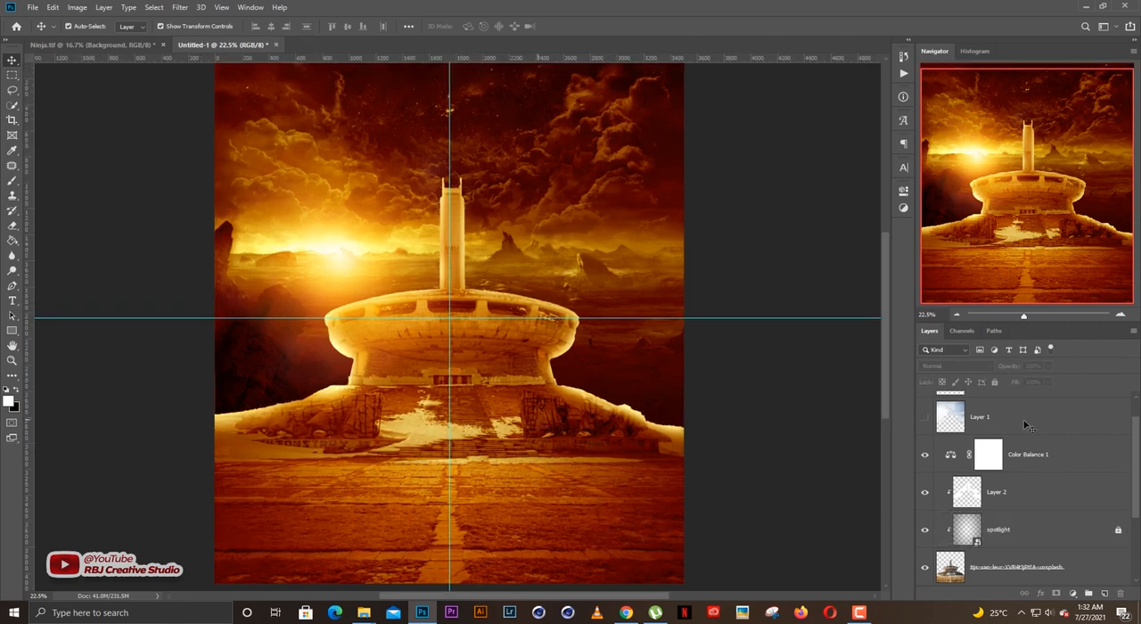
click(1002, 501)
drag(1010, 368, 995, 368)
click(925, 493)
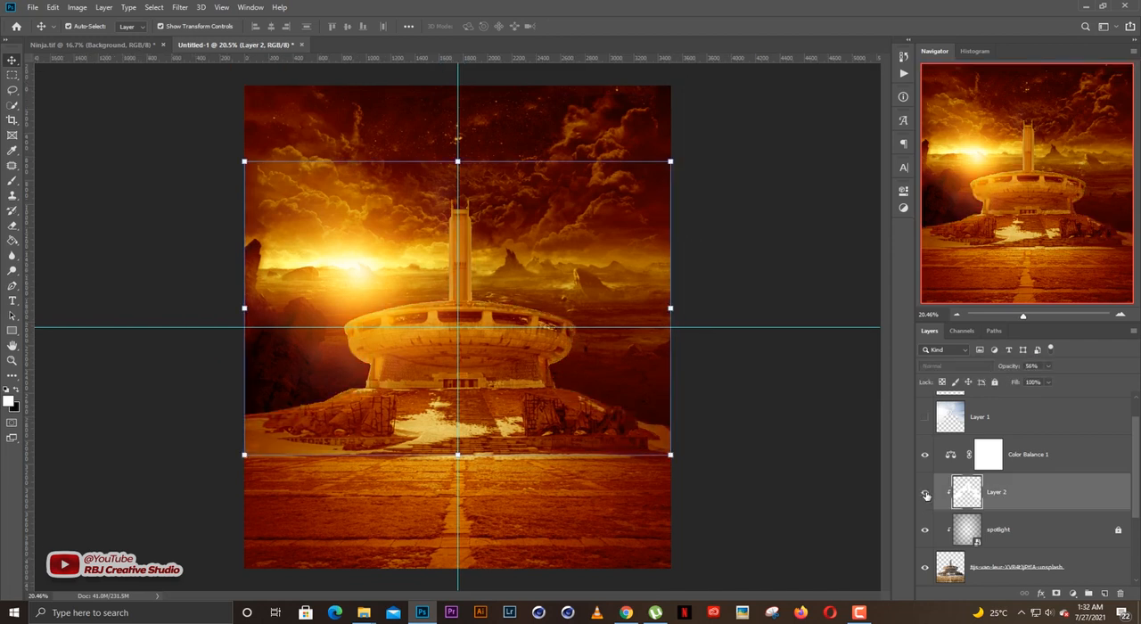
click(925, 492)
click(994, 383)
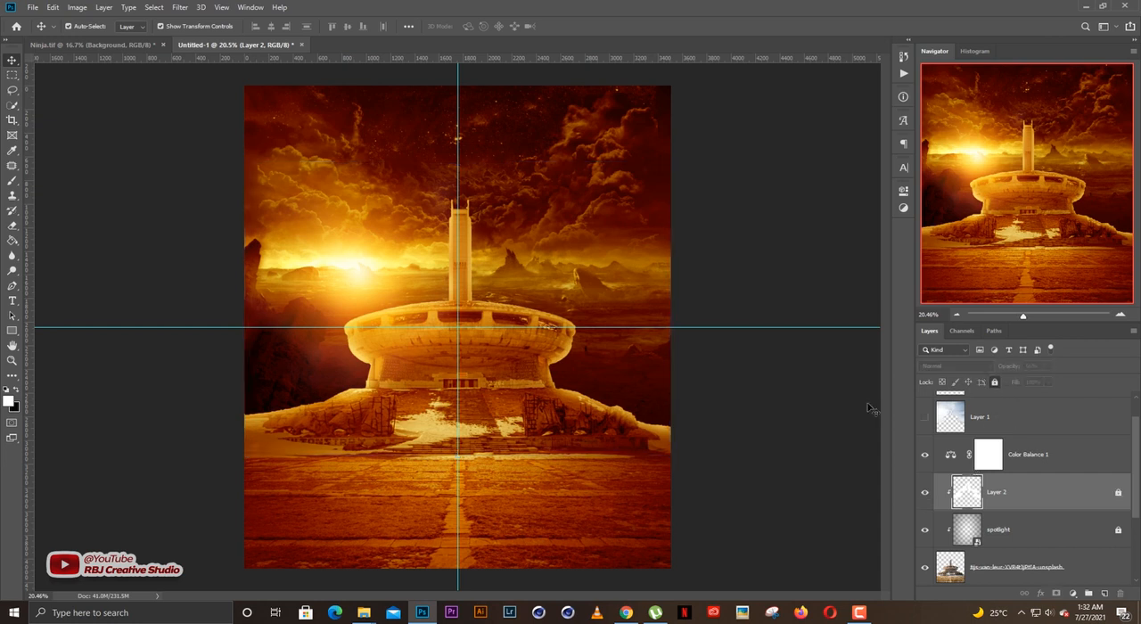
click(747, 393)
scroll(326, 407, up, 1)
scroll(407, 411, down, 1)
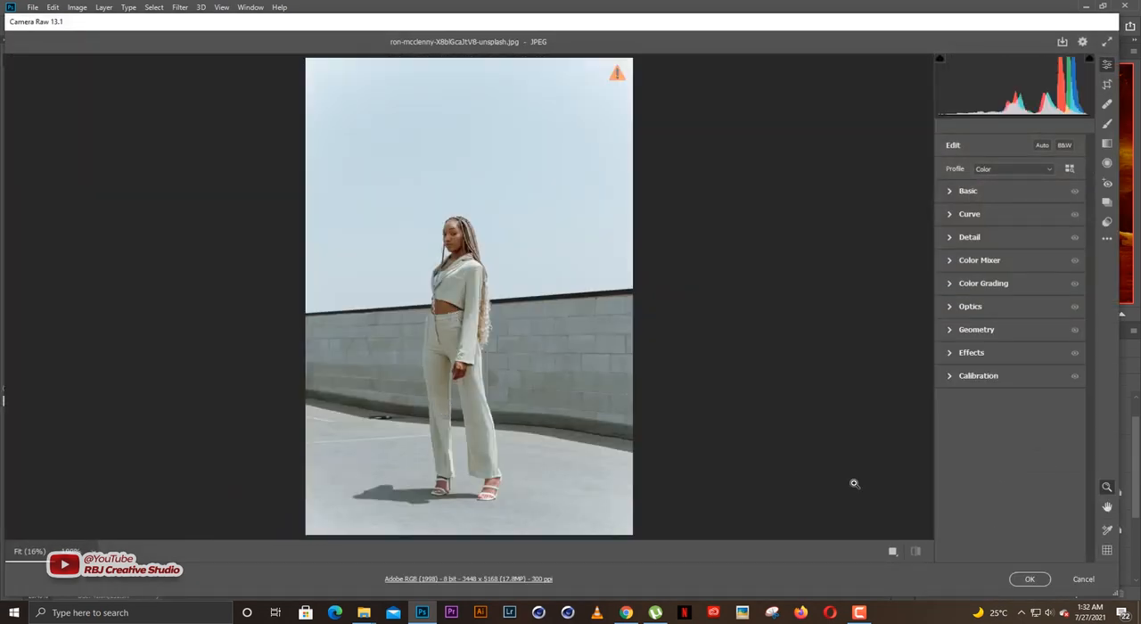
Cancel the Camera Raw import and scale the download (39) cut-out of the standing woman to 8.44%, placing it before the monument.
click(1086, 581)
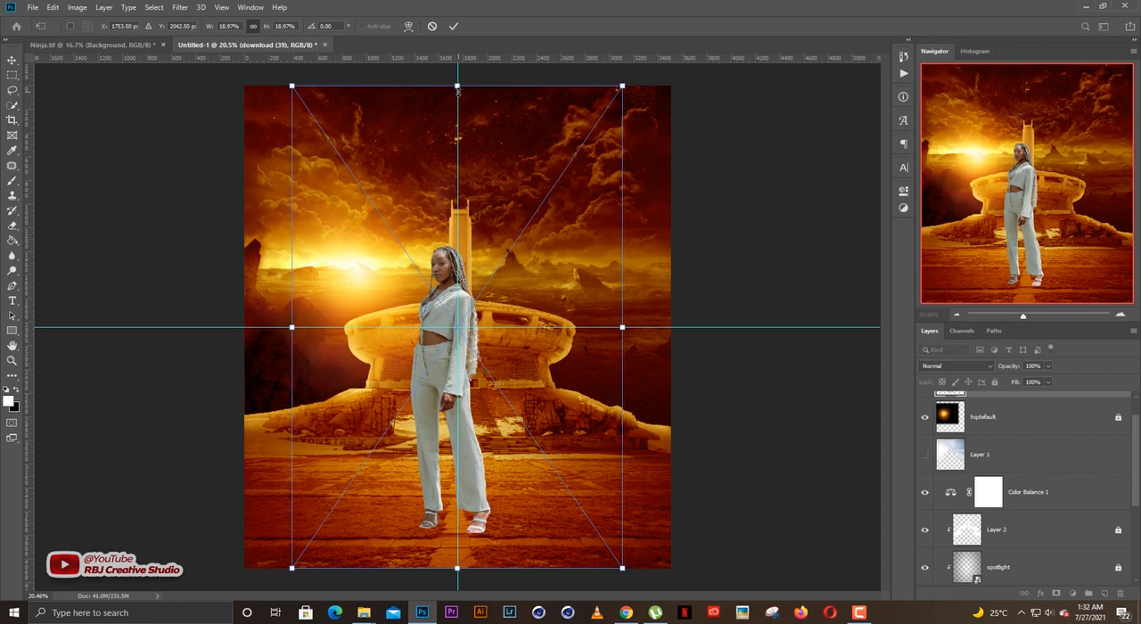
drag(461, 112, 457, 323)
drag(481, 437, 482, 409)
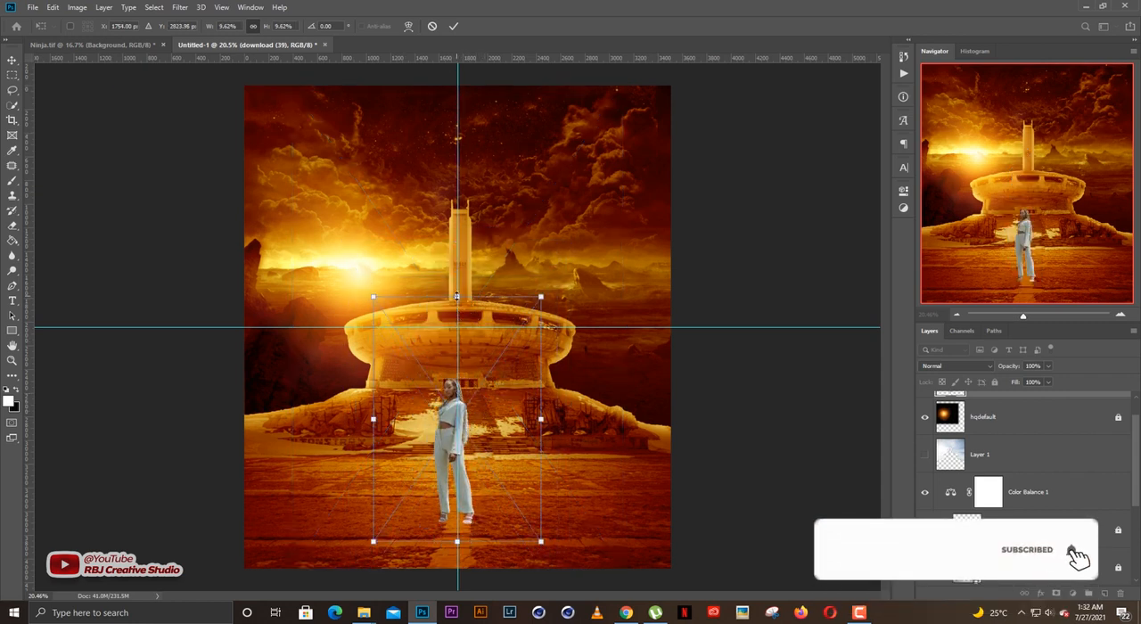
drag(457, 296, 457, 327)
drag(476, 425, 479, 406)
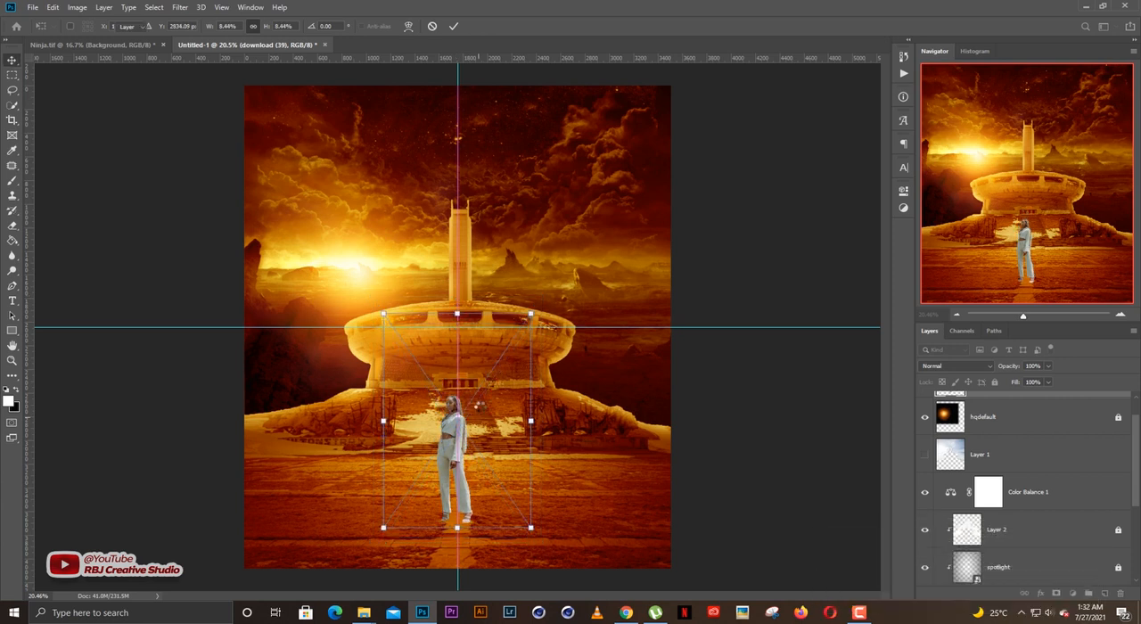
key(Return)
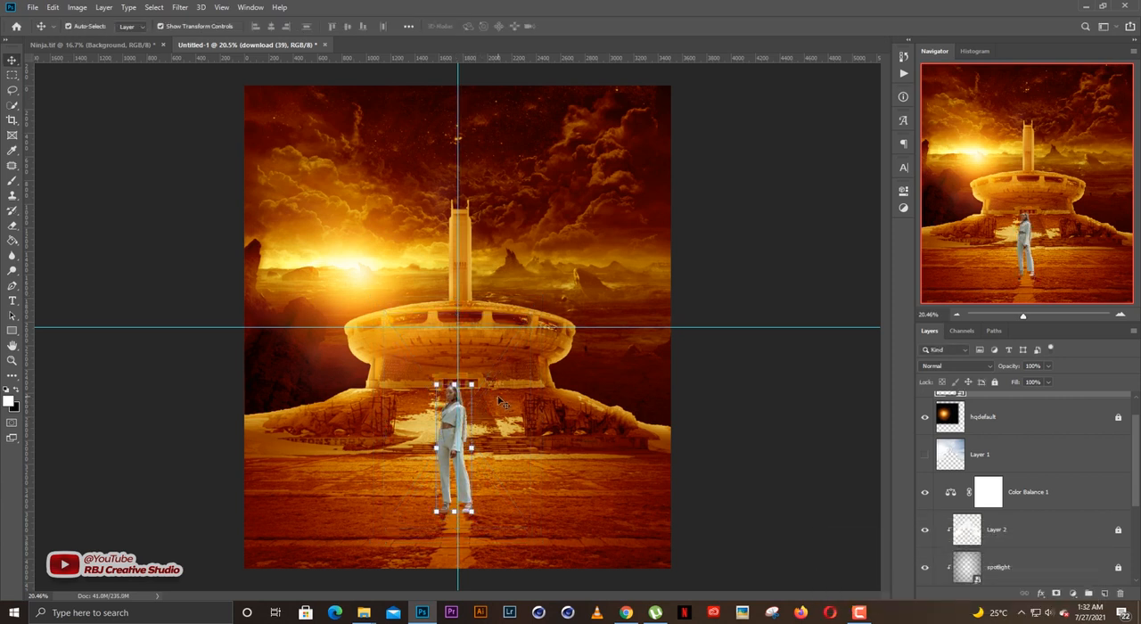
Nudge the woman slightly right and up to centre her on the vertical guide.
click(649, 419)
click(452, 446)
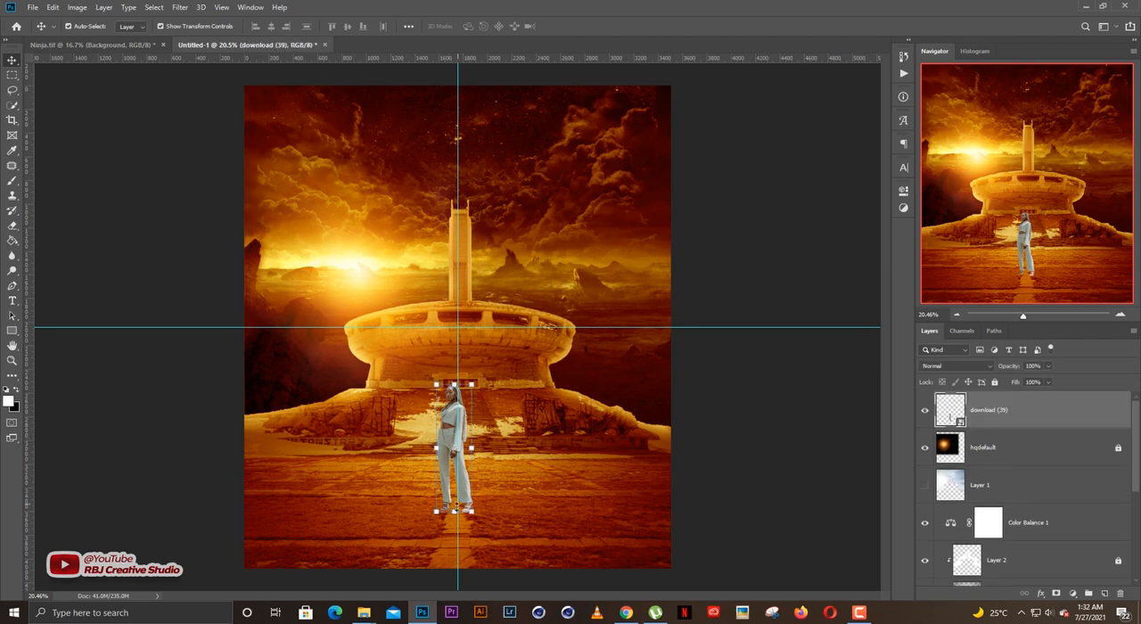
click(738, 401)
click(455, 445)
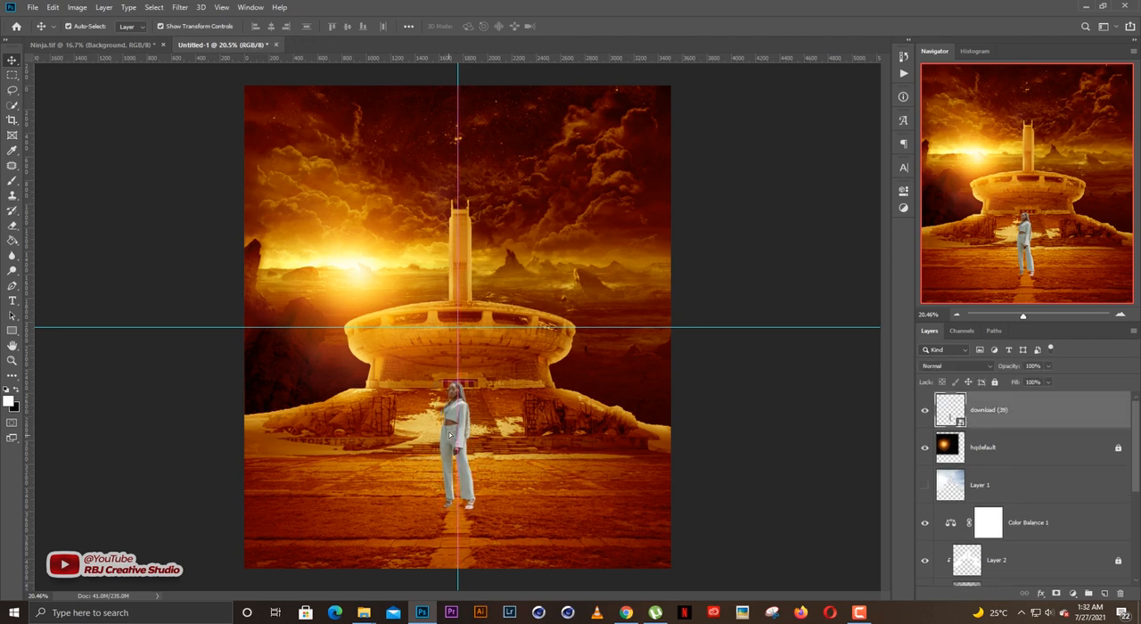
Move the woman further up the paved ground, closer to the monument's stairs.
scroll(489, 479, up, 5)
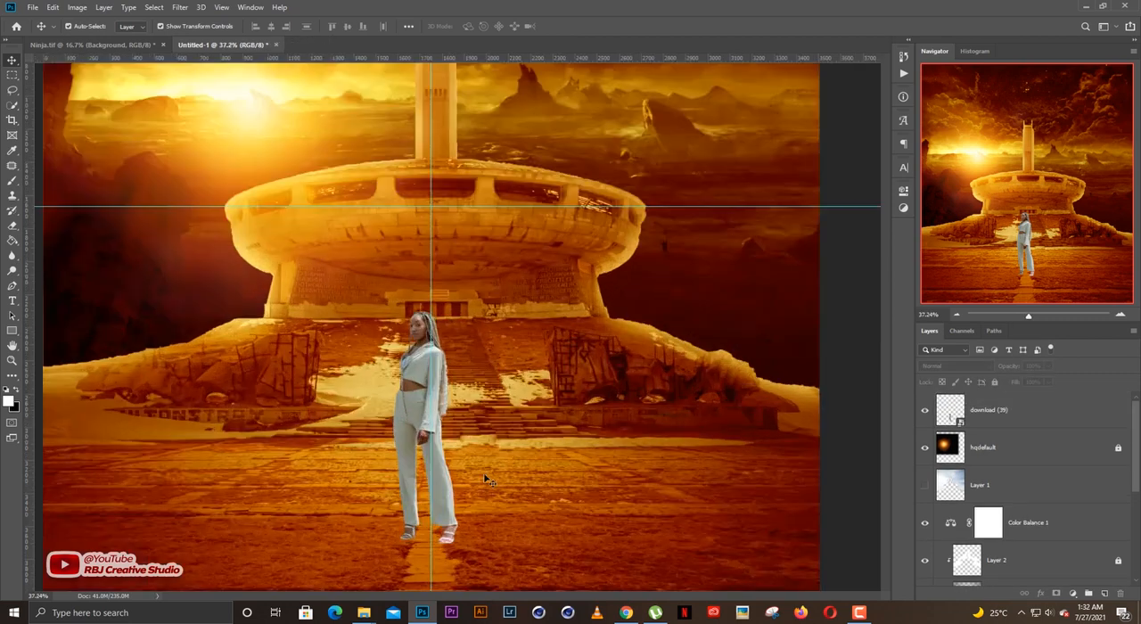
scroll(545, 482, up, 4)
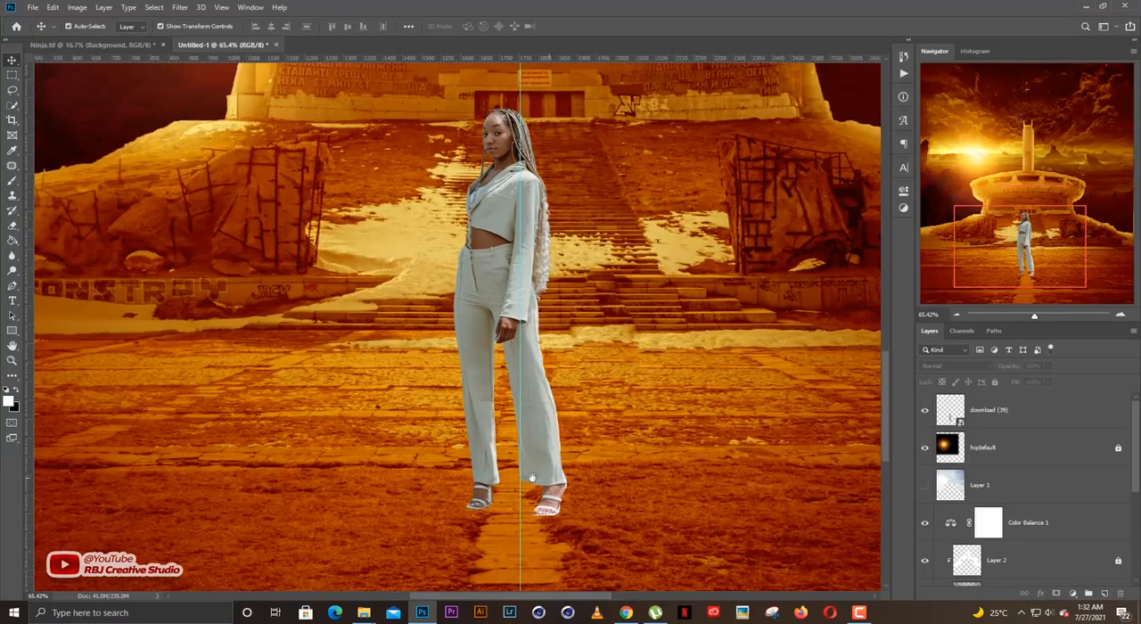
scroll(541, 477, down, 3)
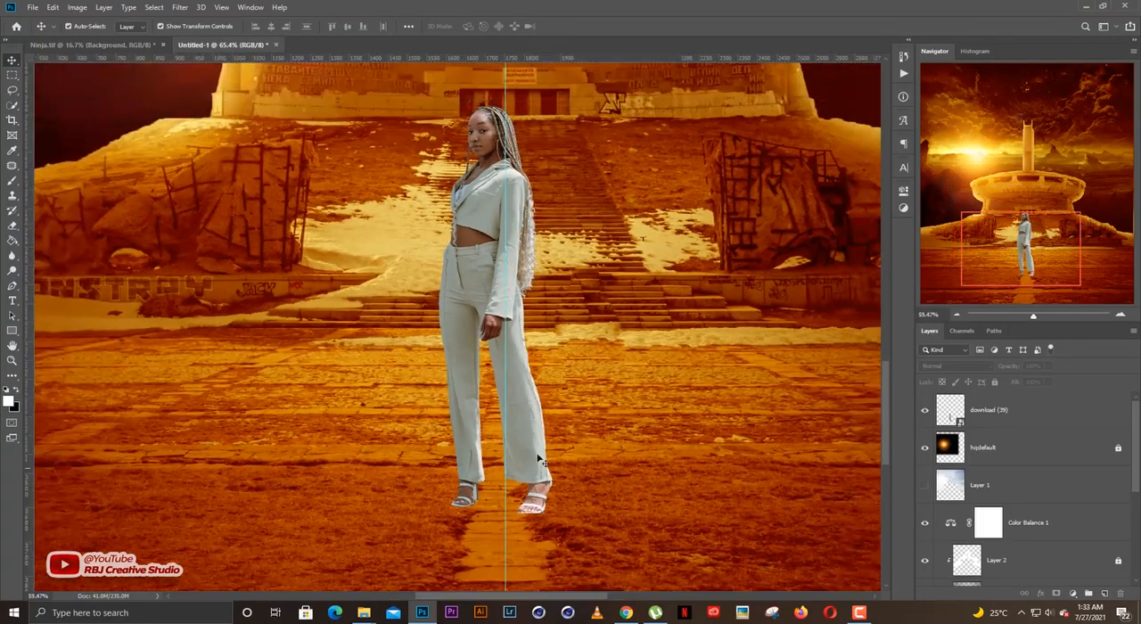
scroll(539, 451, up, 1)
drag(527, 431, 525, 377)
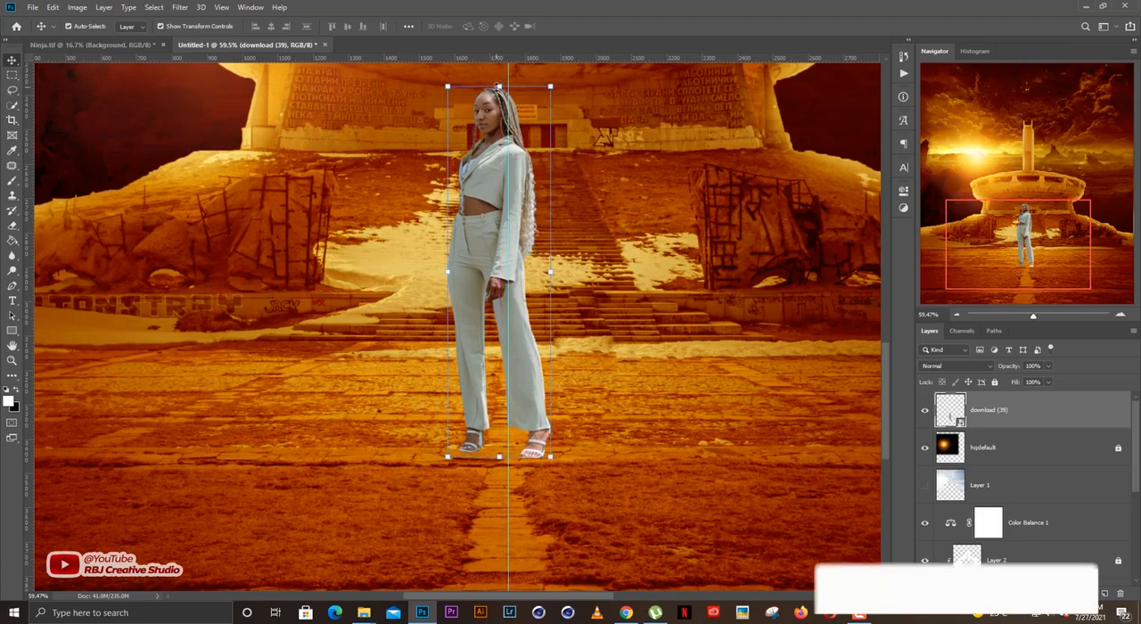
Scale the woman down to about 7.2%, keeping her centred on the vertical guide.
key(ctrl+t)
key(ctrl+0)
scroll(538, 120, down, 2)
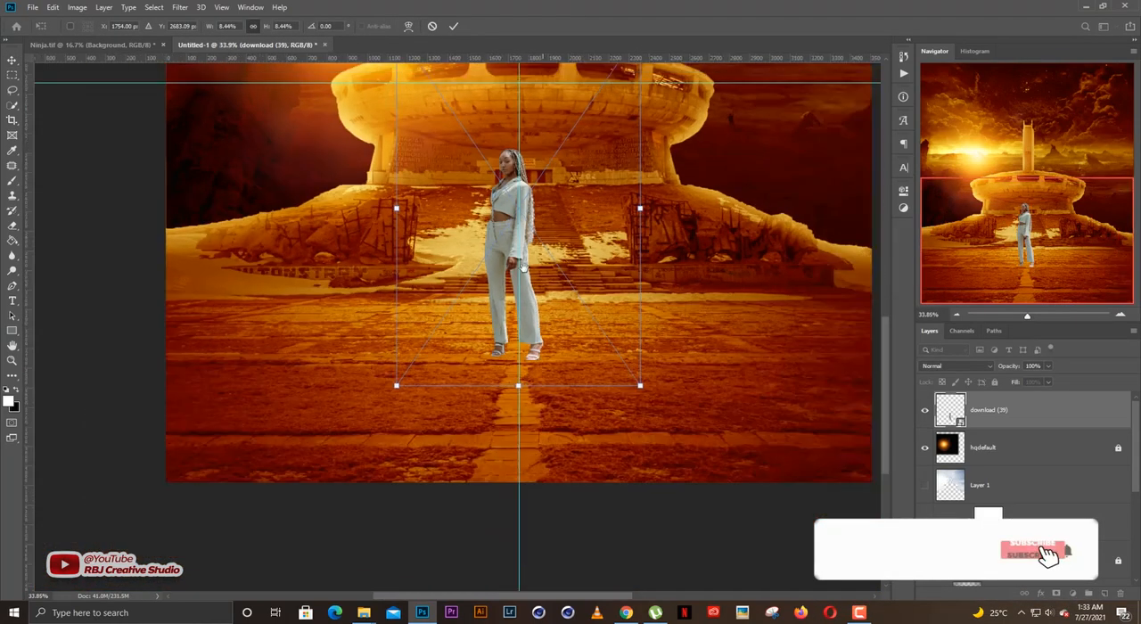
drag(537, 147, 524, 262)
drag(503, 148, 503, 196)
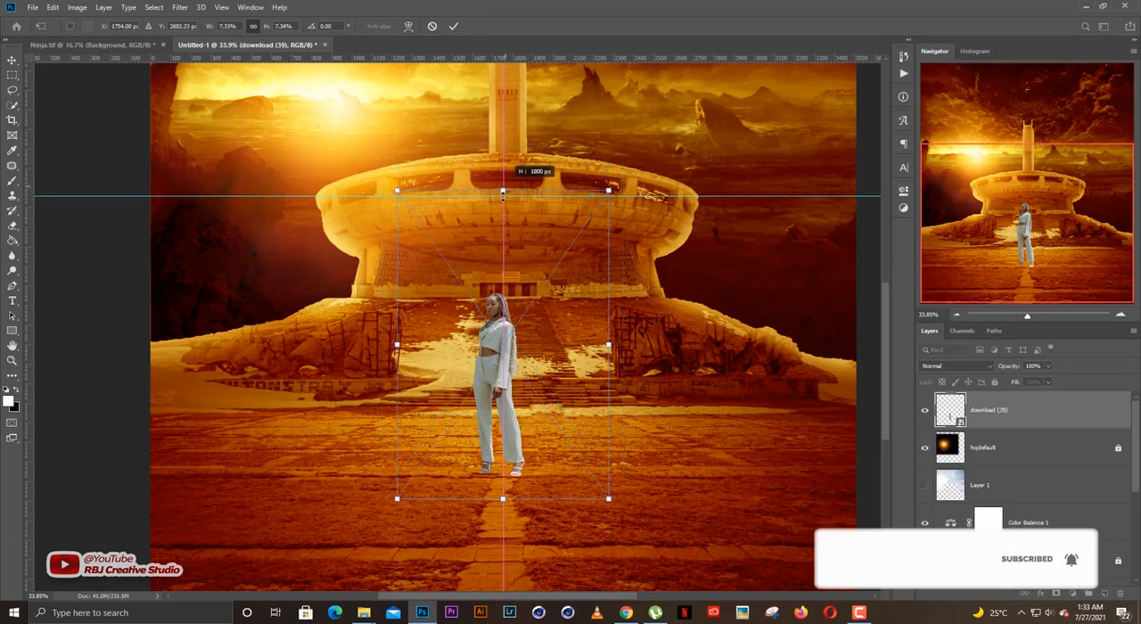
key(Return)
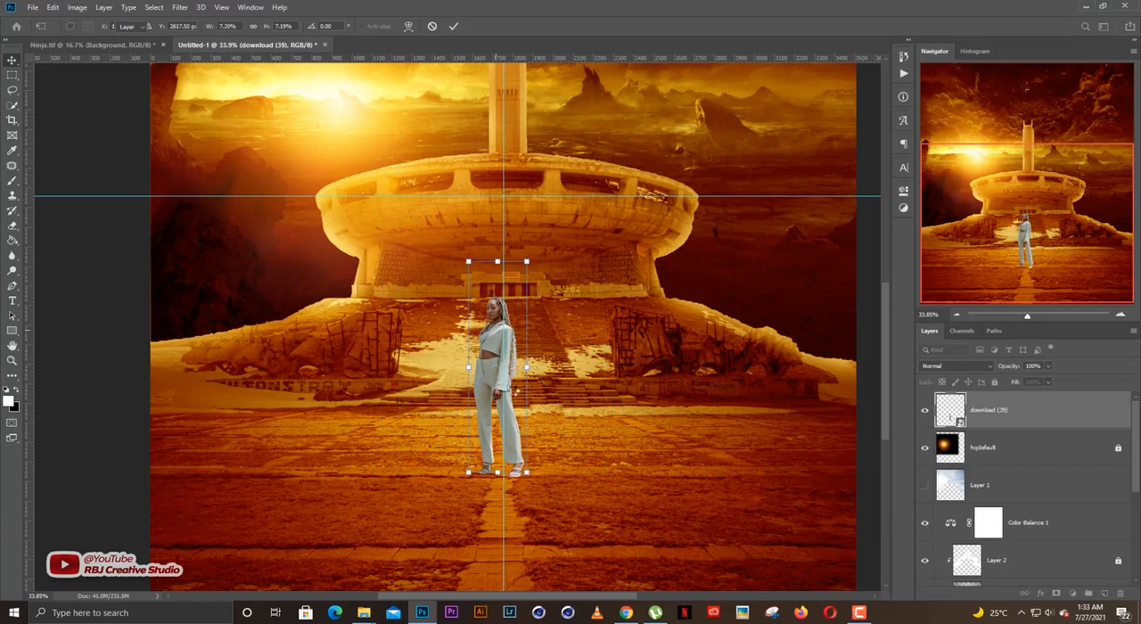
drag(533, 419, 554, 401)
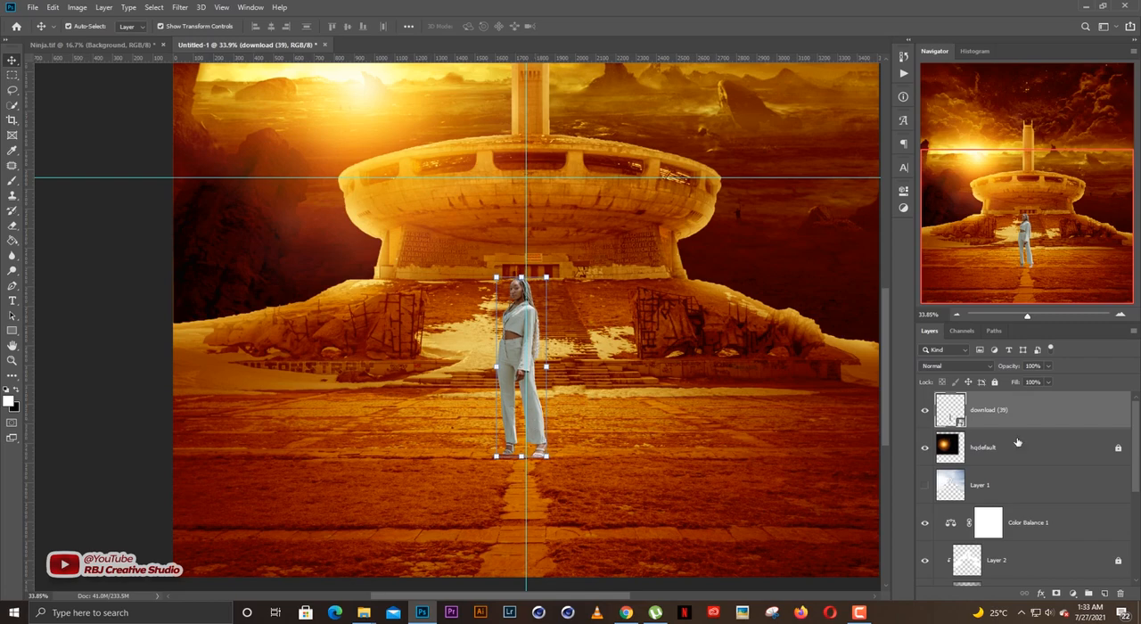
Add a new layer directly above hqdefault and paint a soft black shadow dab beneath the woman's front foot with a 90 px brush.
click(1022, 455)
click(1103, 594)
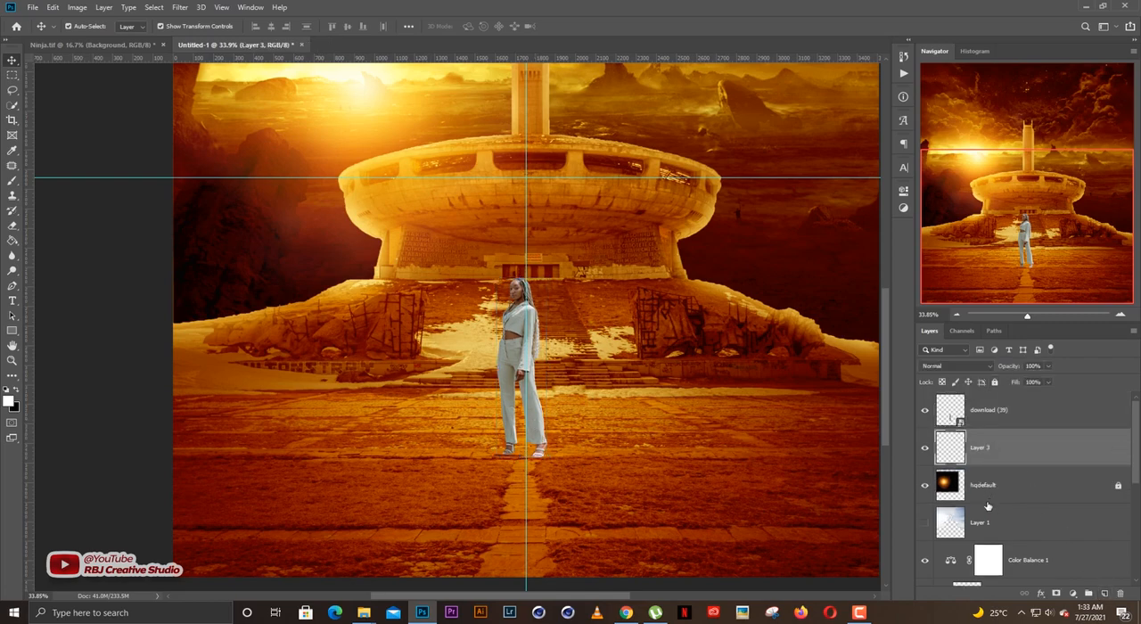
key(b)
scroll(508, 401, up, 5)
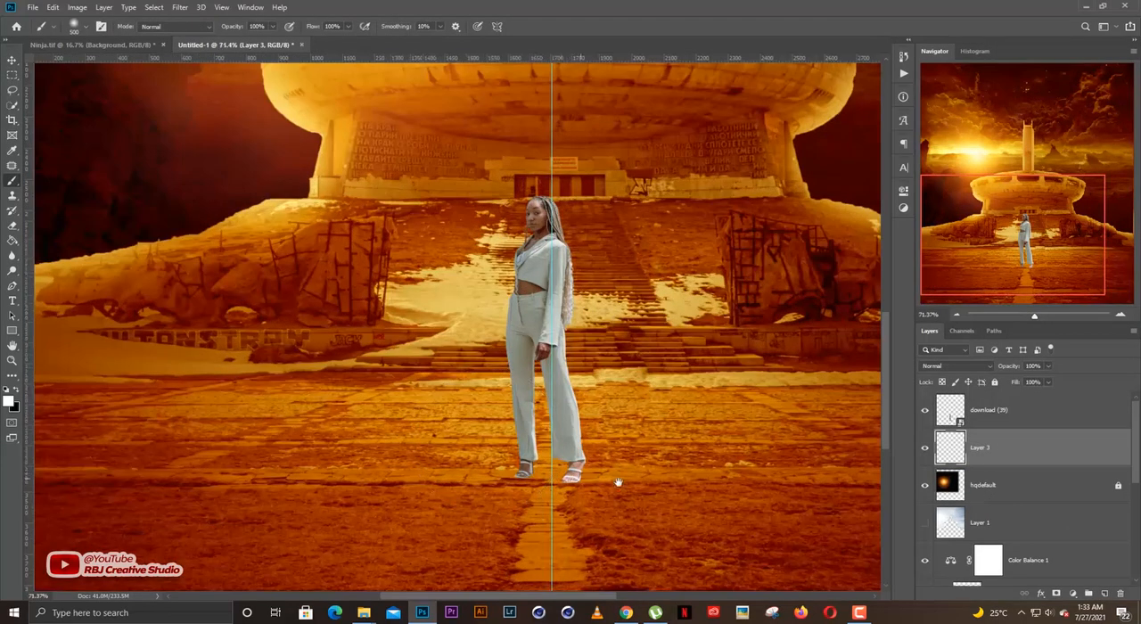
drag(618, 482, 601, 422)
key(bracketleft)
key(bracketleft)
key(bracketleft)
key(bracketleft)
key(bracketleft)
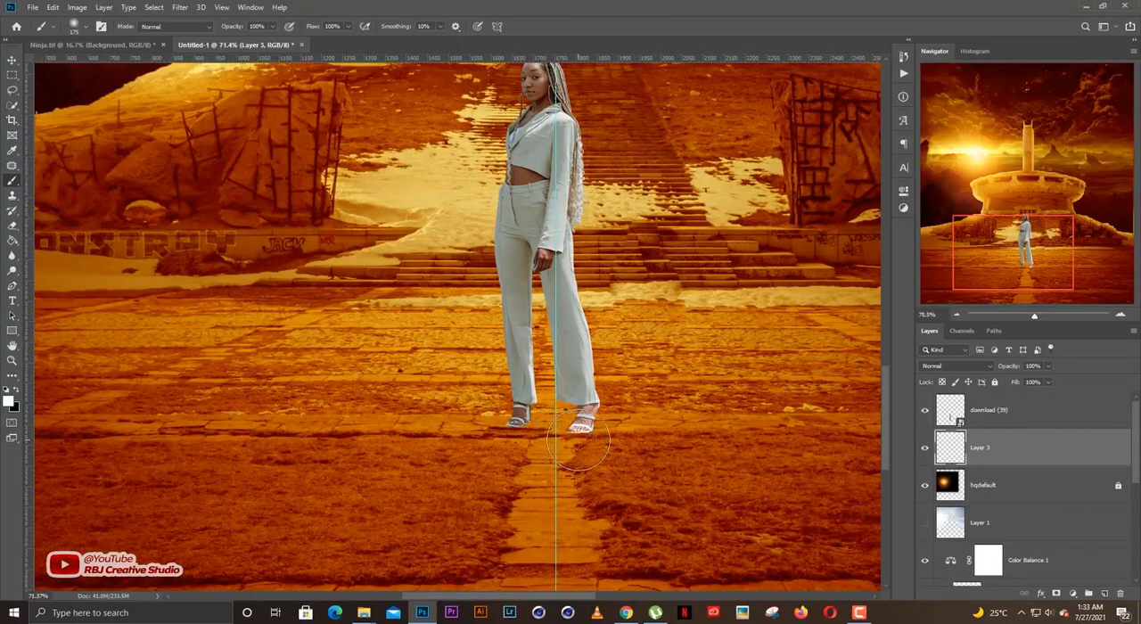
scroll(580, 439, up, 3)
key(bracketleft)
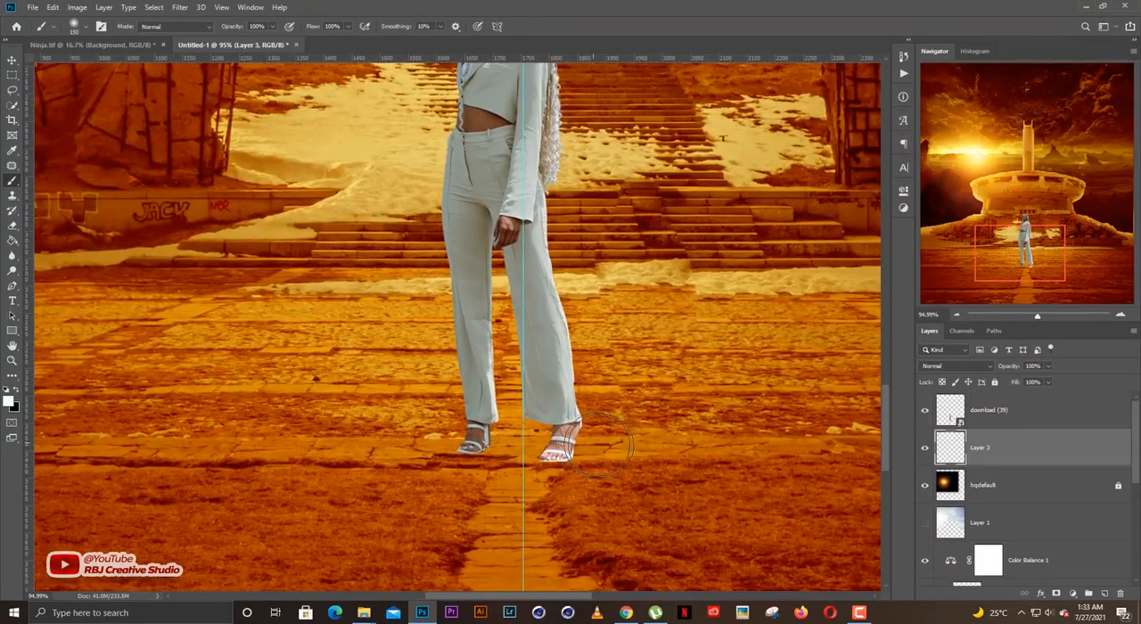
click(16, 391)
key([)
click(559, 456)
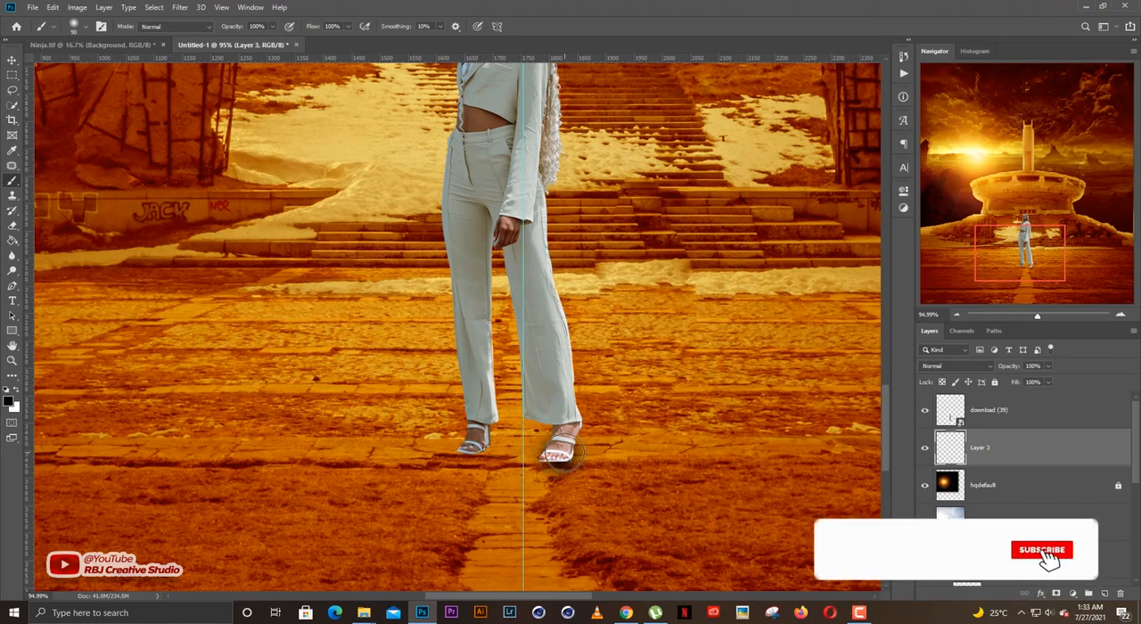
Stretch the shadow dab to about 183% width, flatten it vertically and reduce the layer's opacity to 56%.
key(v)
drag(600, 454, 633, 457)
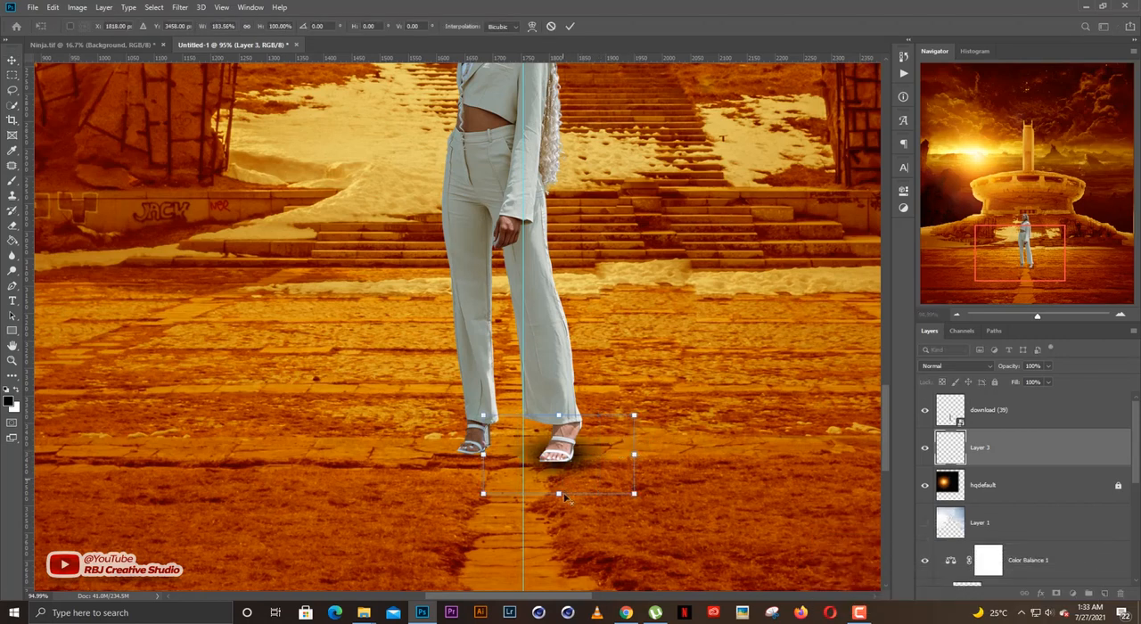
drag(563, 479, 561, 466)
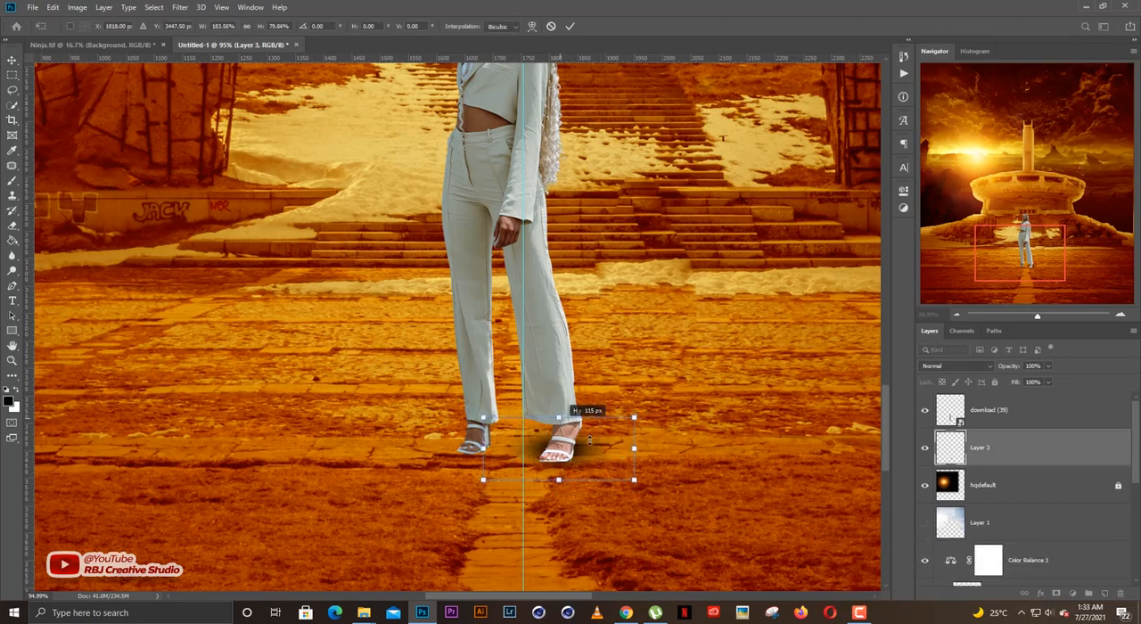
key(Return)
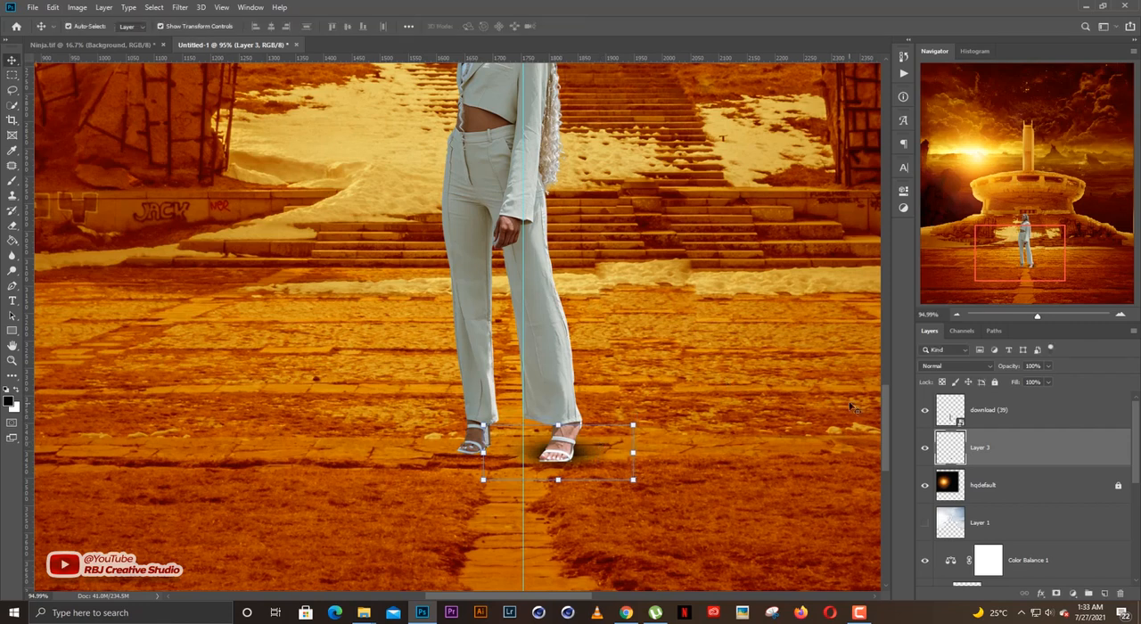
drag(1007, 368, 980, 377)
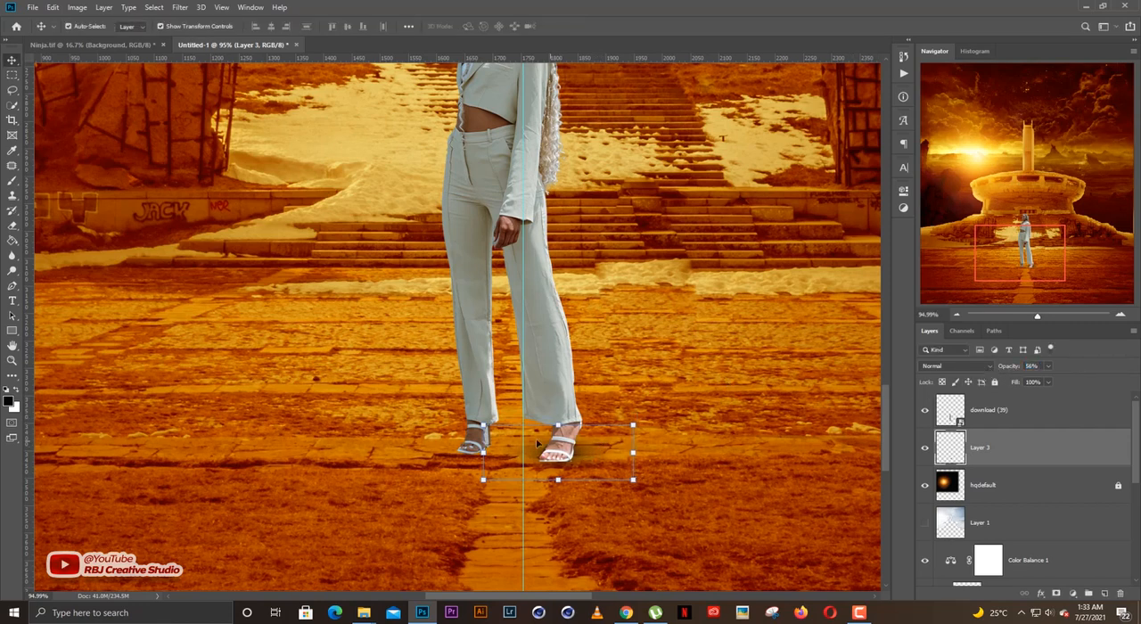
Duplicate the foot shadow on Layer 3 and scale the copy to about 65.6%, placing it behind the front foot's heel.
key(ctrl+t)
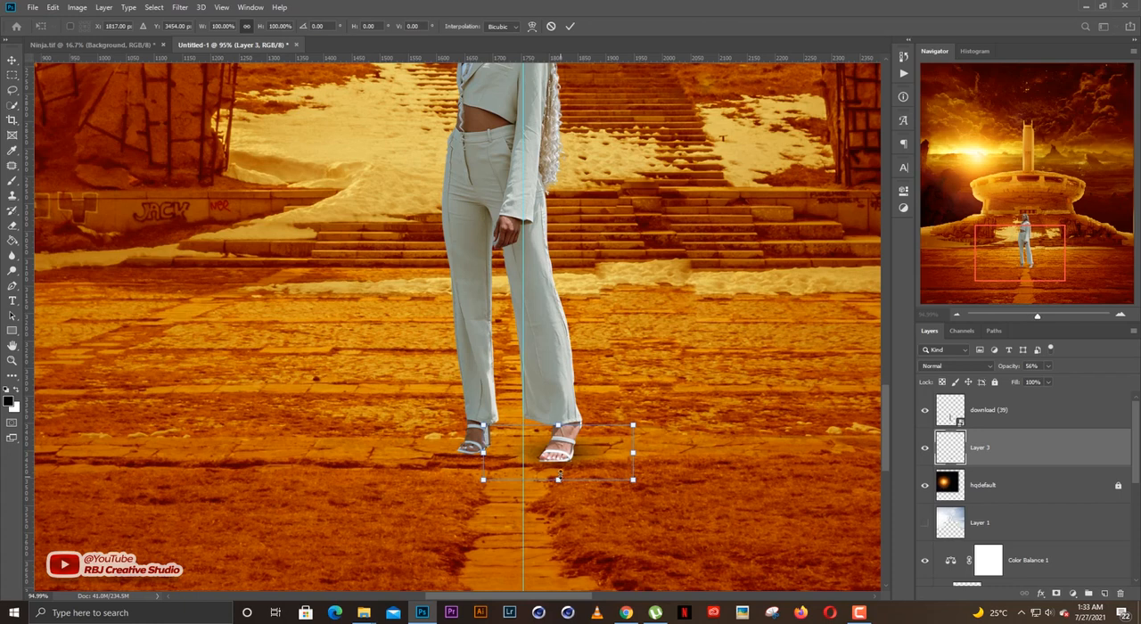
drag(561, 476, 595, 445)
key(Return)
key(ctrl+j)
key(ctrl+t)
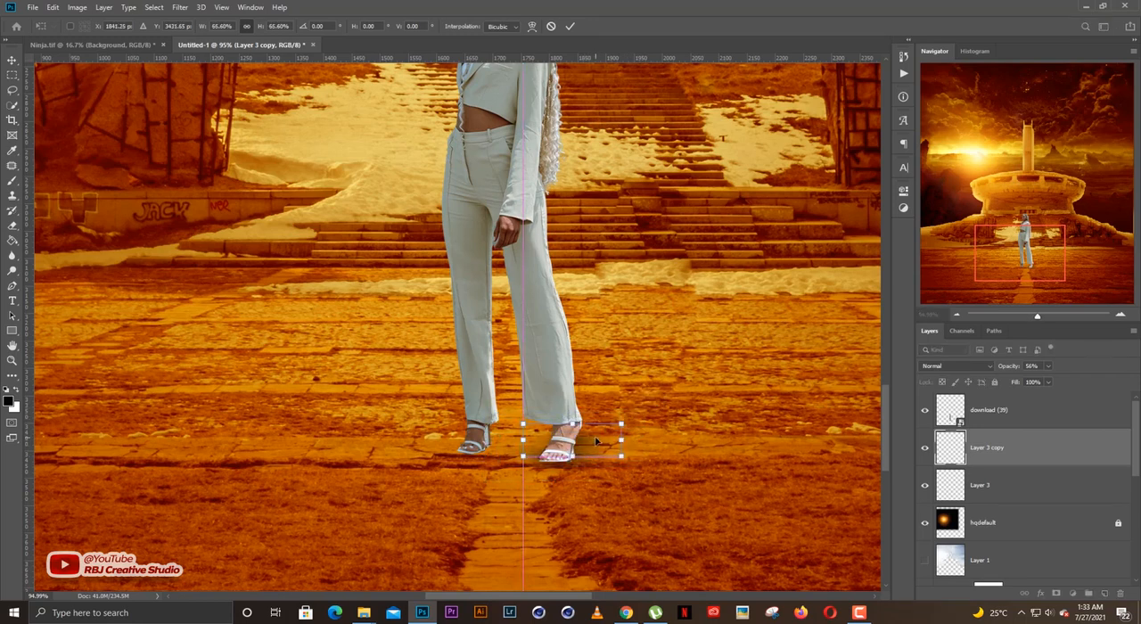
key(Return)
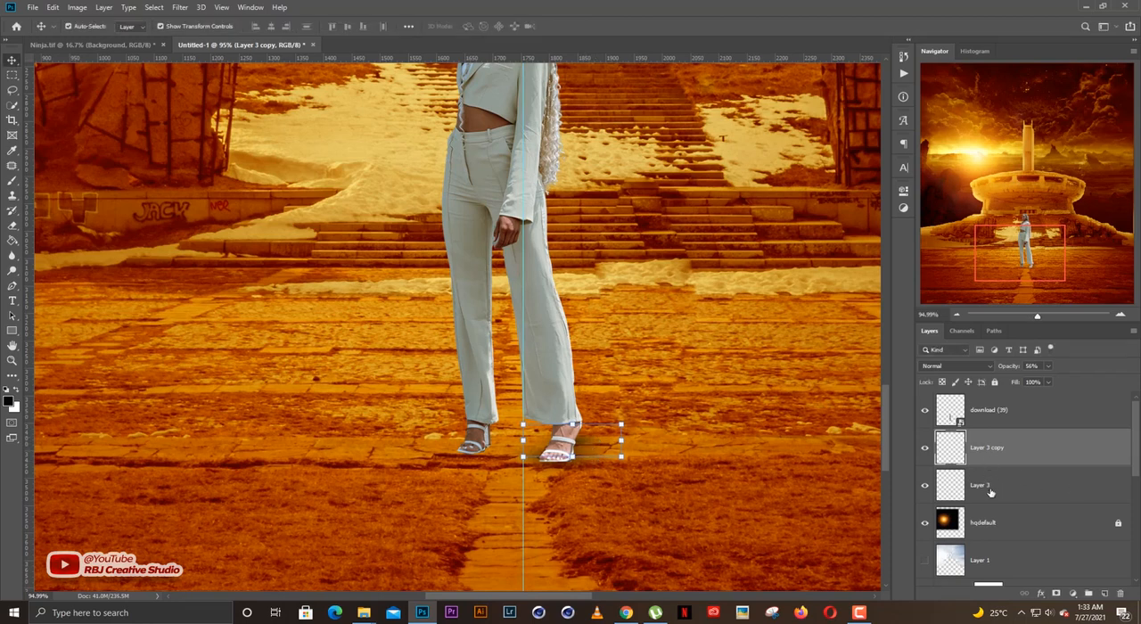
Duplicate both foot-shadow layers together and move the copies beneath the woman's other foot.
shift+click(993, 486)
key(ctrl+j)
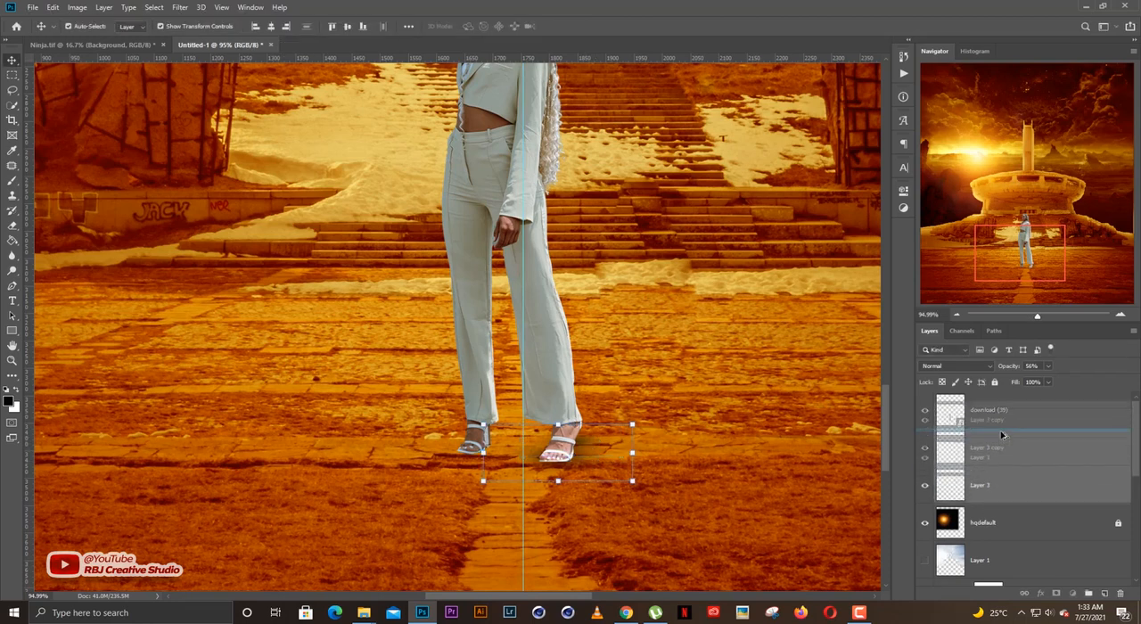
key(ctrl+t)
drag(607, 455, 521, 450)
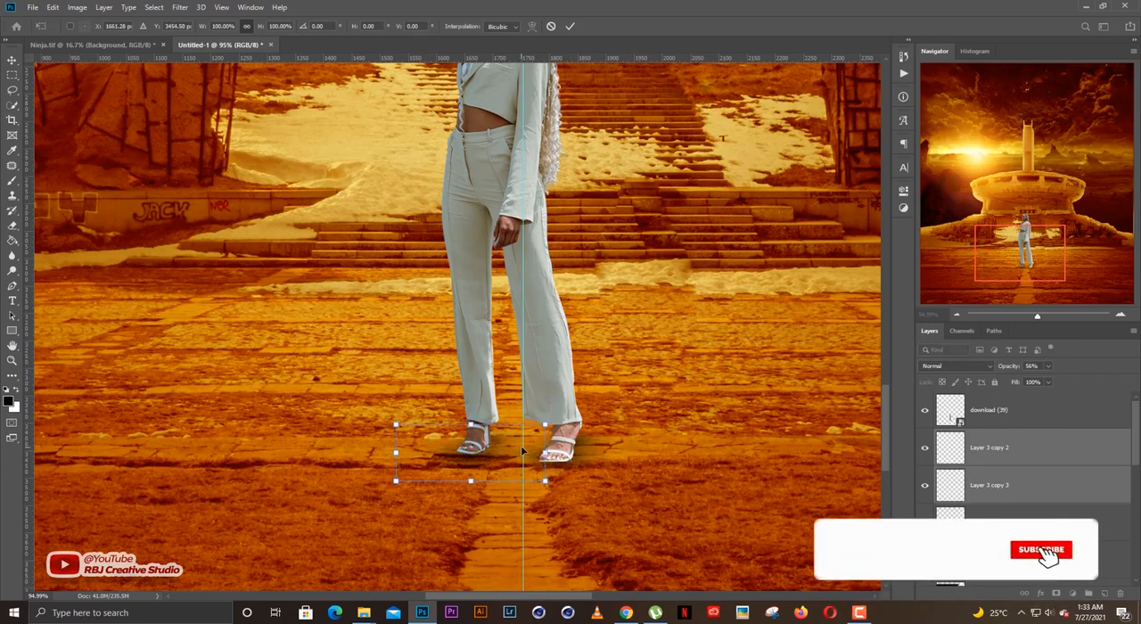
key(Return)
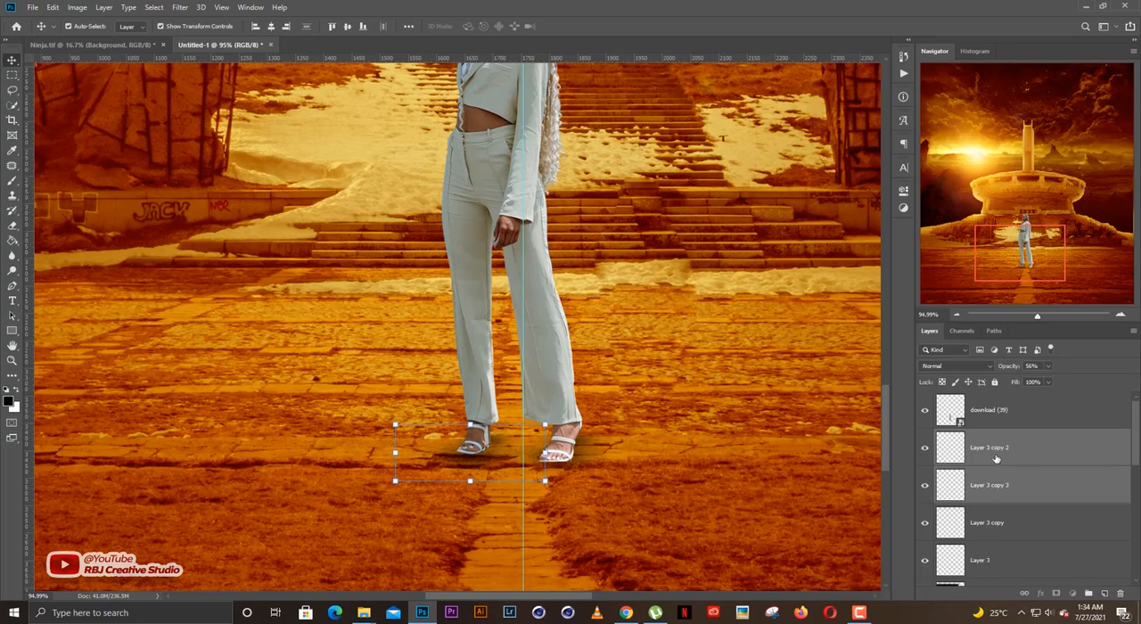
Merge the four foot-shadow layers, duplicate the merged layer and set both layers to 65% opacity.
shift+click(993, 558)
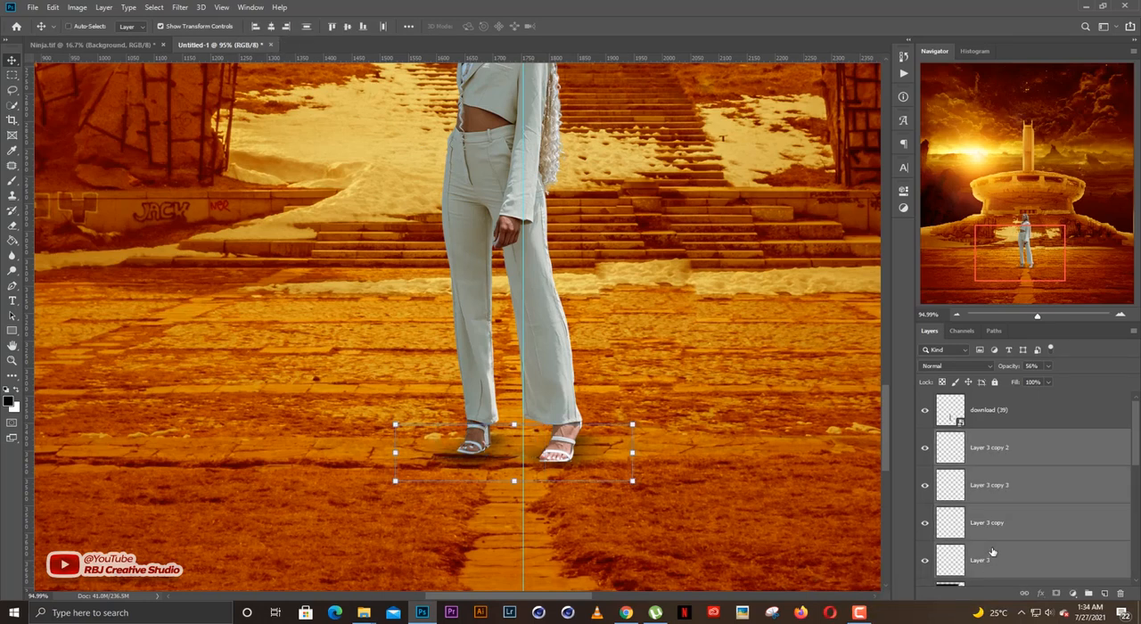
key(ctrl+e)
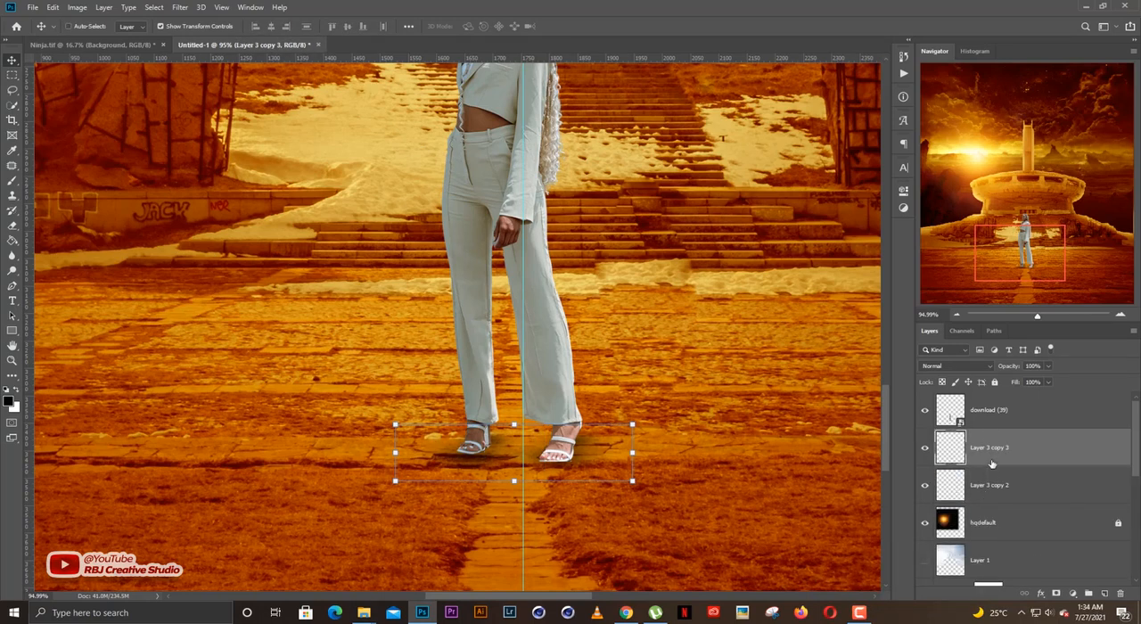
key(ctrl+j)
drag(1010, 370, 986, 370)
shift+click(962, 493)
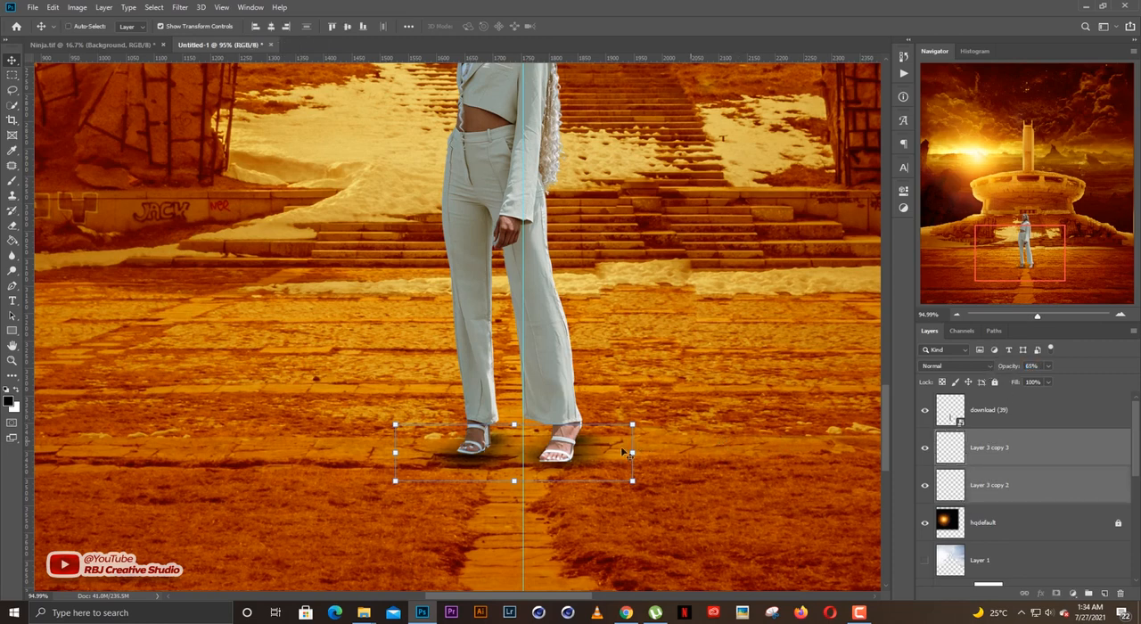
Flatten the two shadow layers to about 82% height and slightly skew and rotate them to follow the feet.
drag(514, 425, 521, 433)
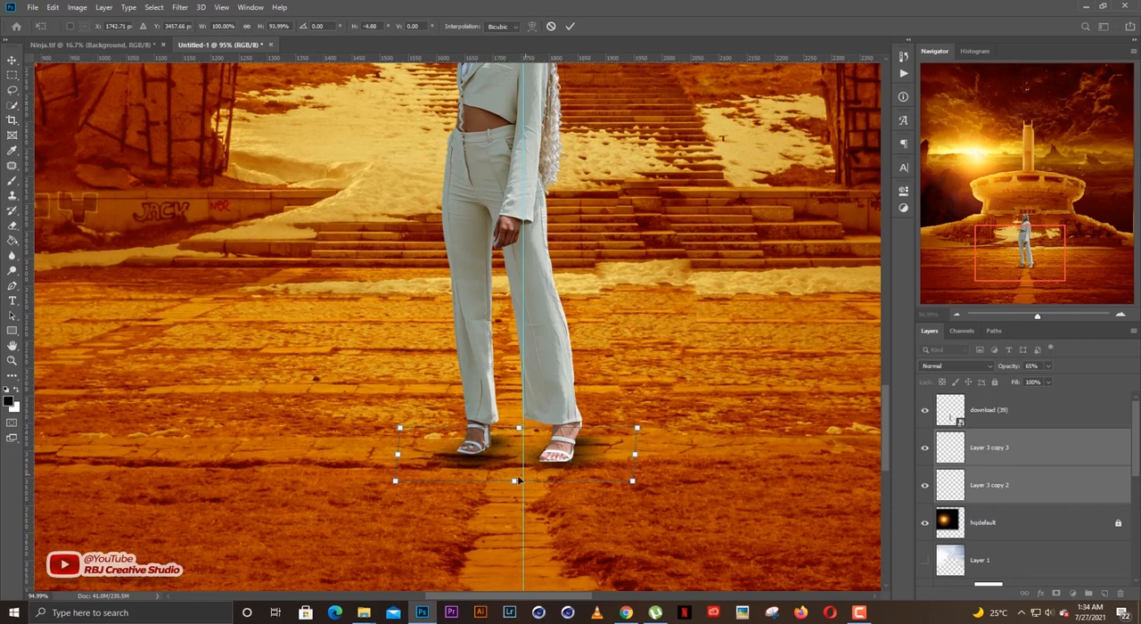
drag(522, 483, 518, 475)
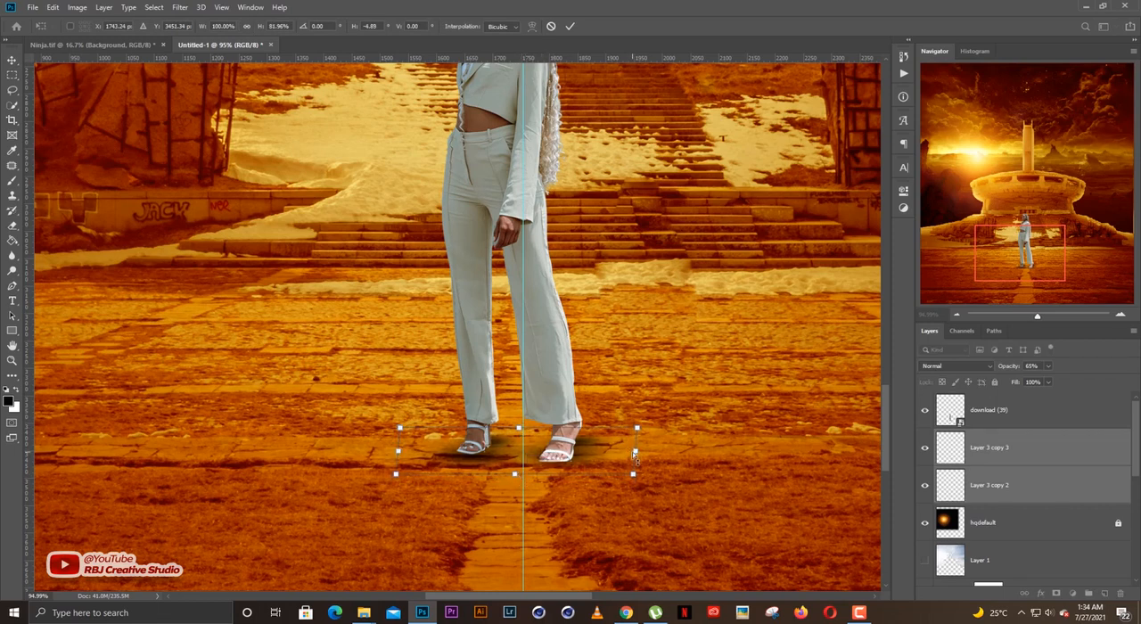
drag(635, 458, 635, 460)
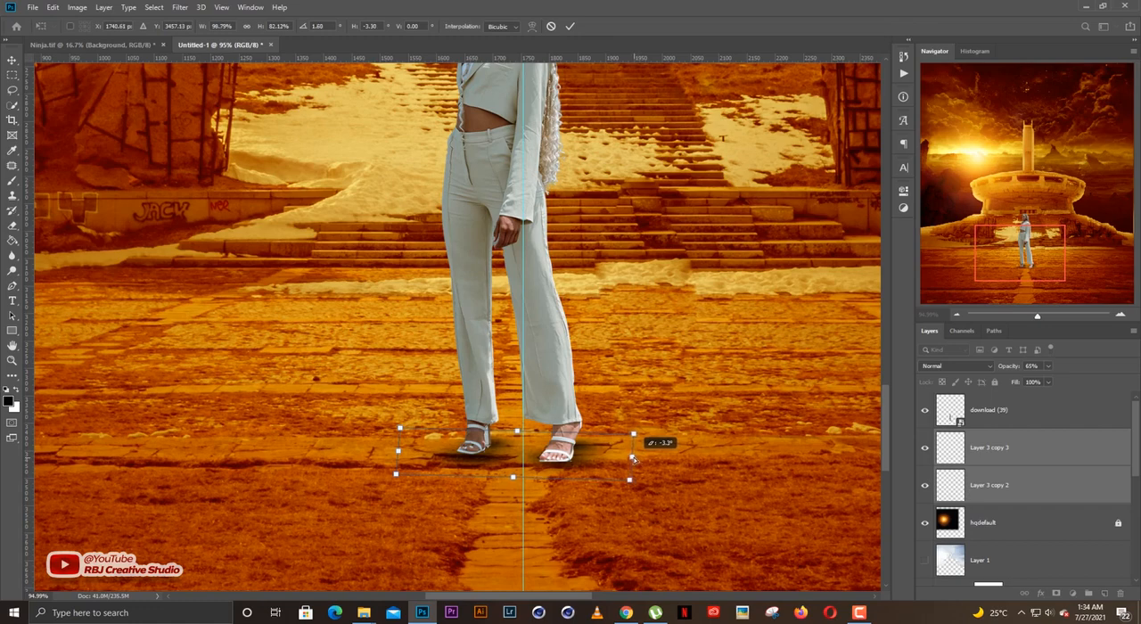
key(Return)
scroll(595, 466, down, 3)
scroll(607, 463, down, 9)
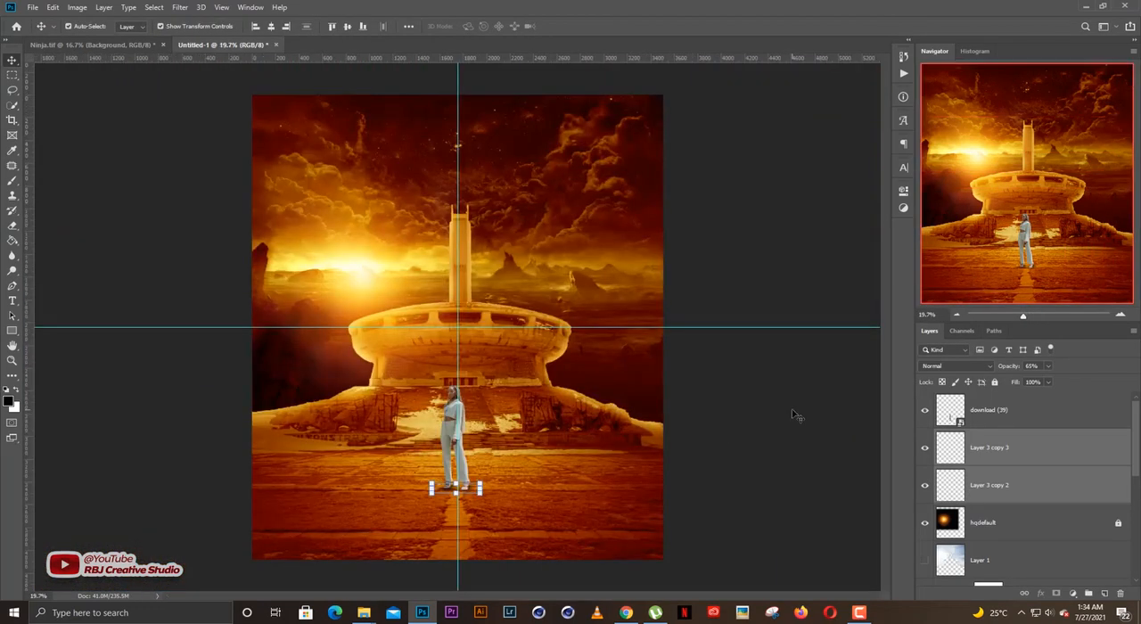
click(796, 416)
Open the woman's download (39) layer in the Camera Raw Filter.
scroll(436, 431, up, 1)
scroll(436, 431, up, 7)
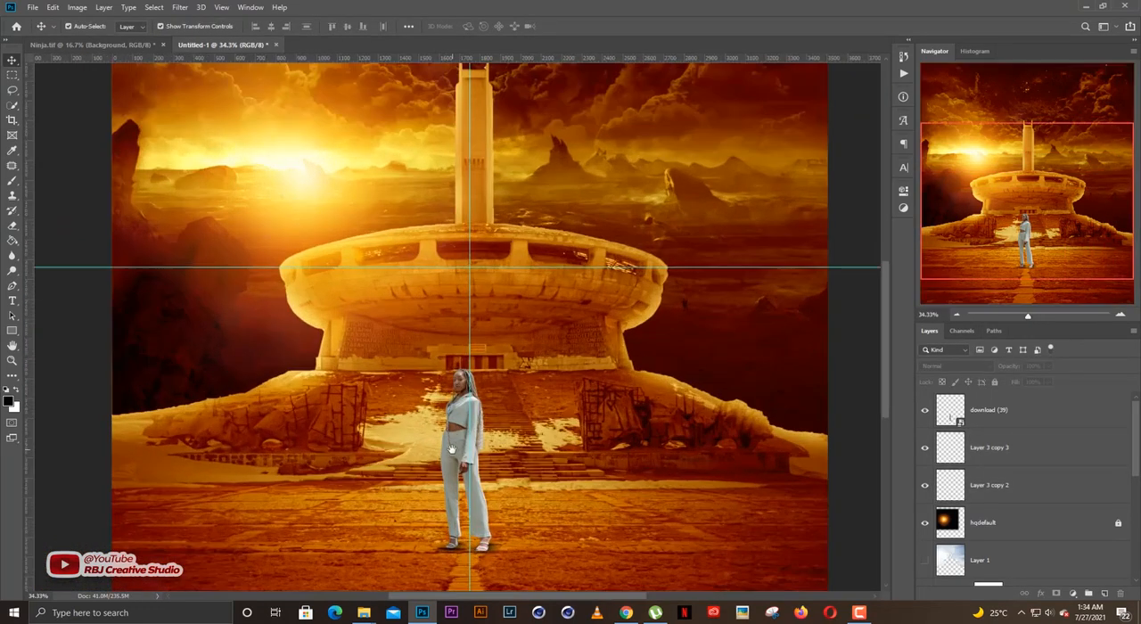
scroll(517, 389, up, 5)
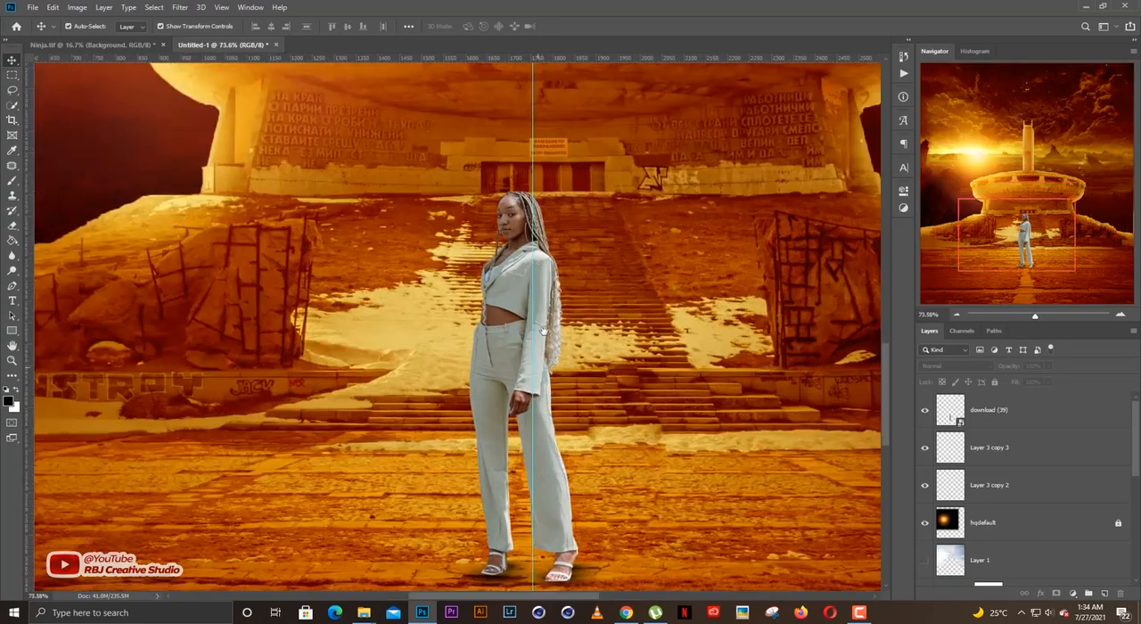
drag(538, 367, 545, 333)
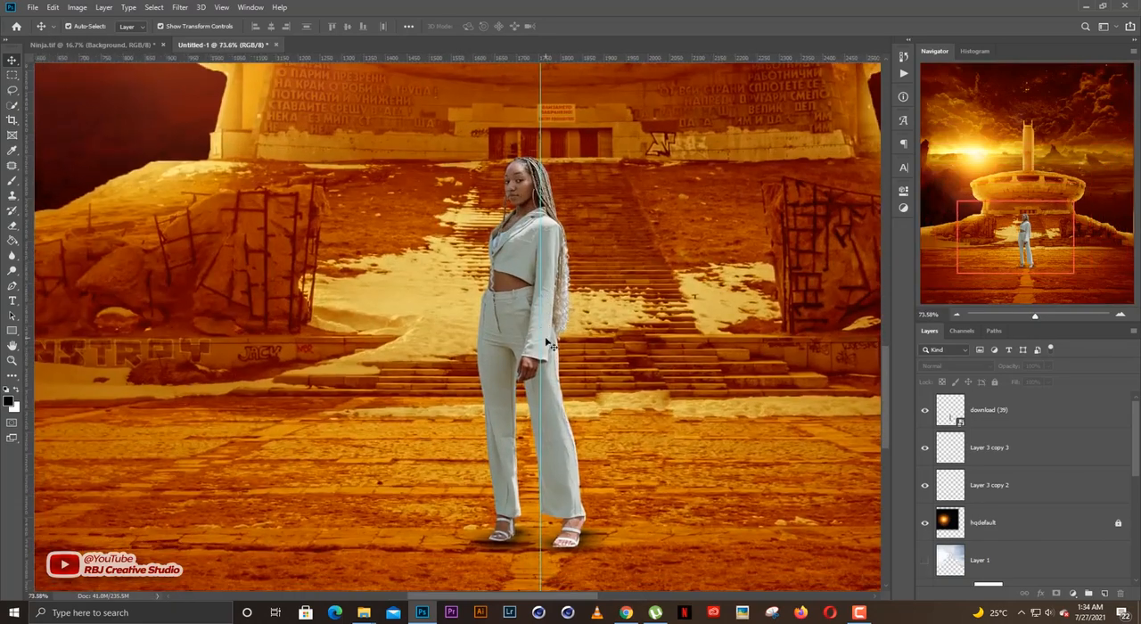
click(517, 303)
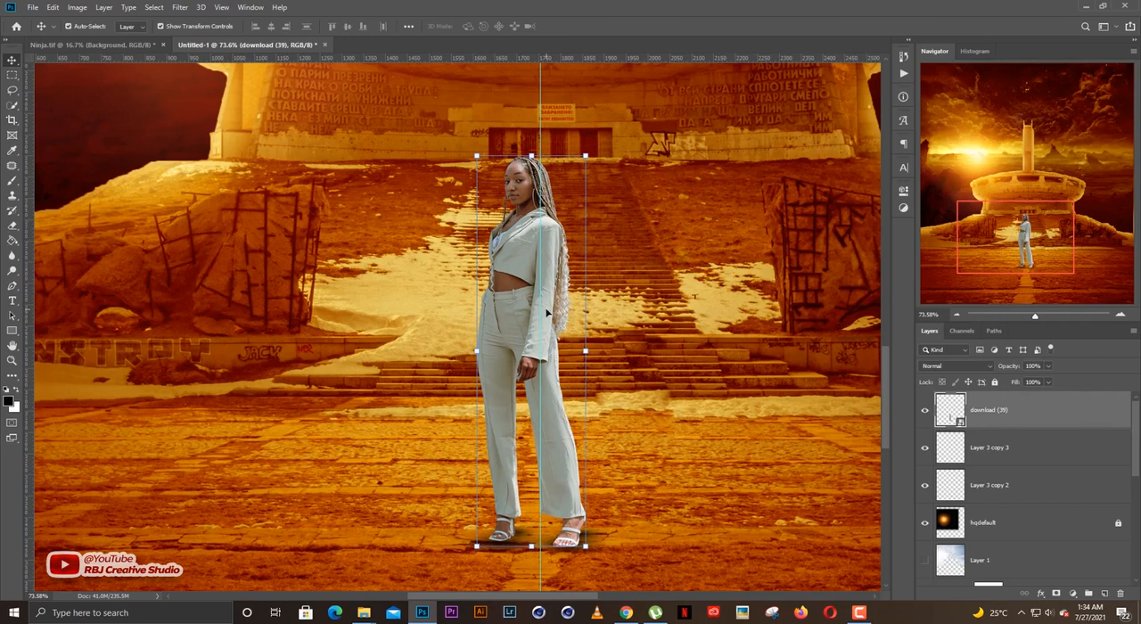
key(e)
click(546, 312)
key(Return)
key(v)
click(180, 7)
click(219, 76)
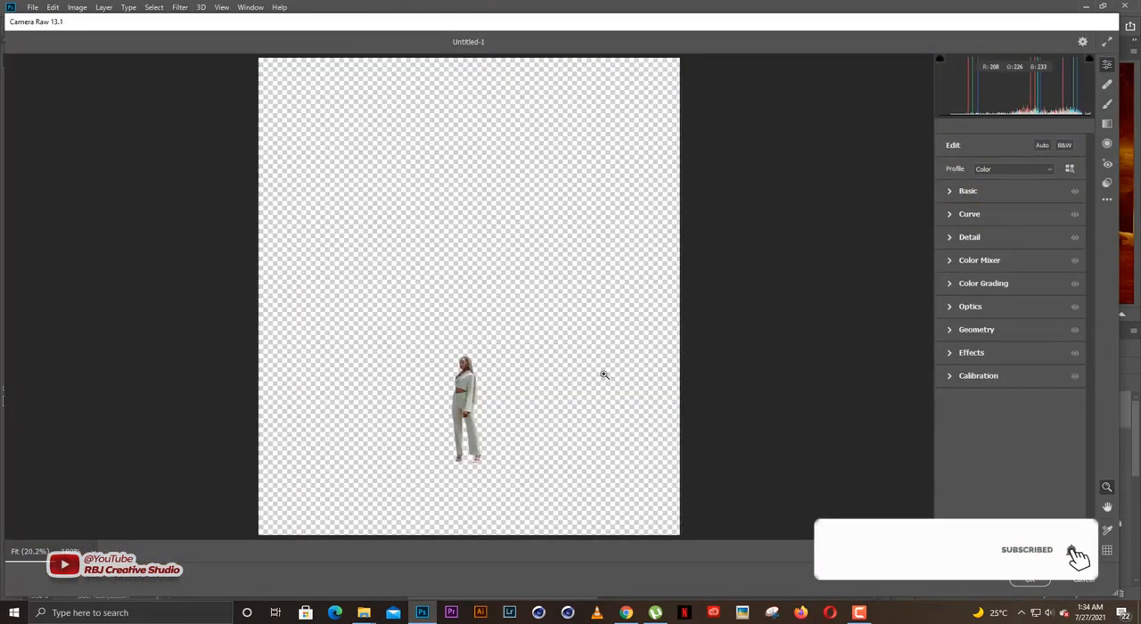
click(465, 395)
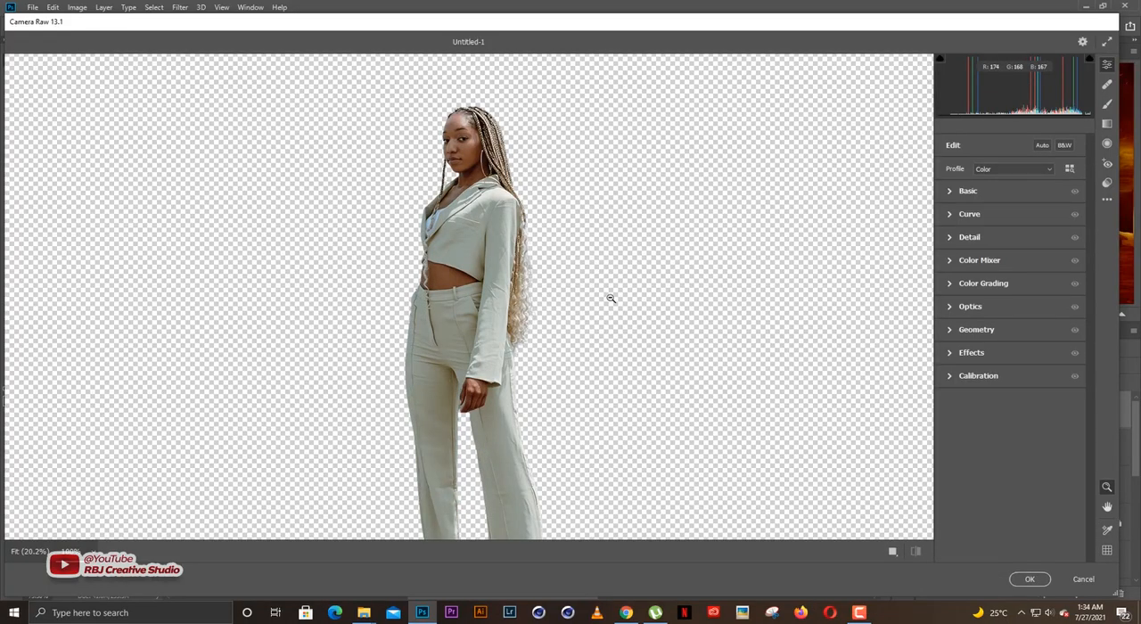
Set the woman's Exposure to +0.25, Contrast to +36, Highlights to +45, Shadows to +65, Blacks to -30, Texture to +12 and Clarity to +41.
click(961, 192)
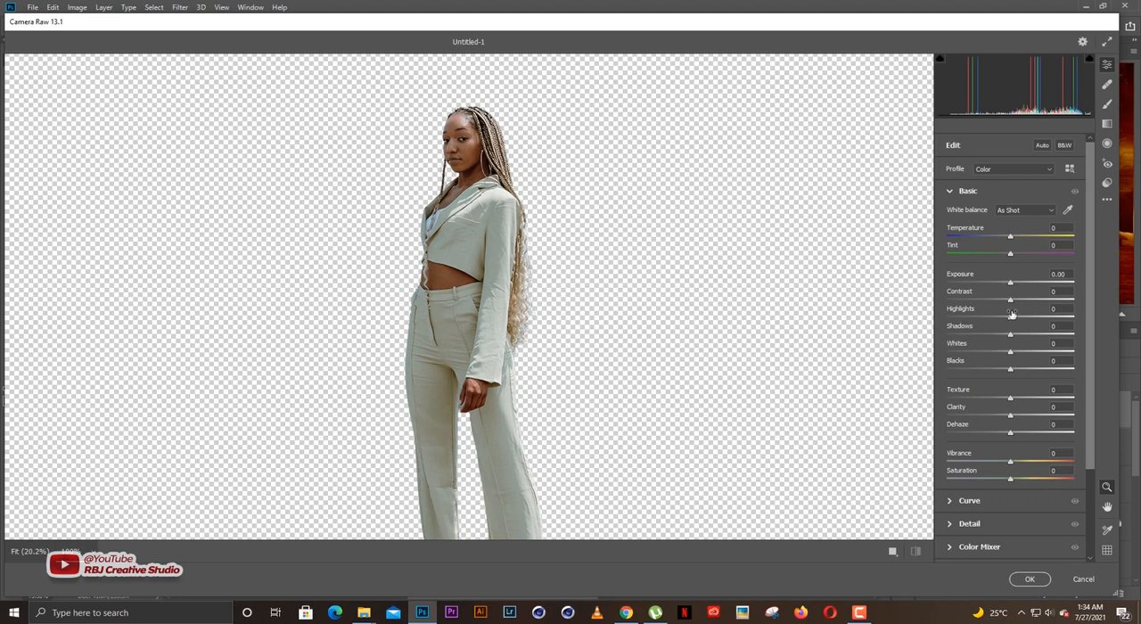
drag(1013, 319, 1038, 319)
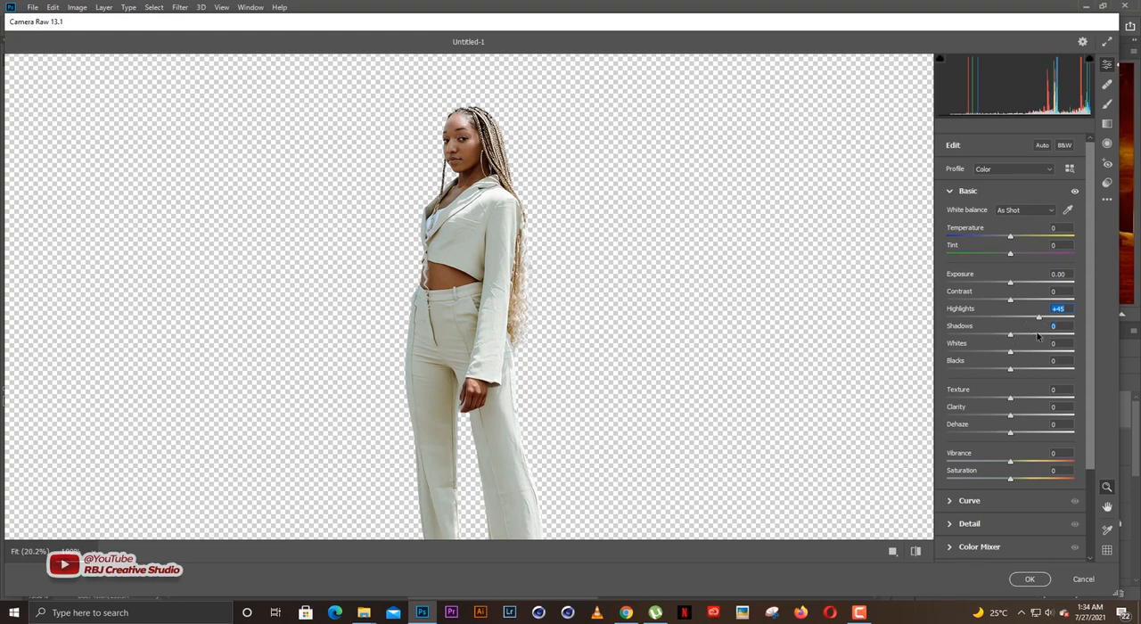
drag(1038, 335, 1053, 334)
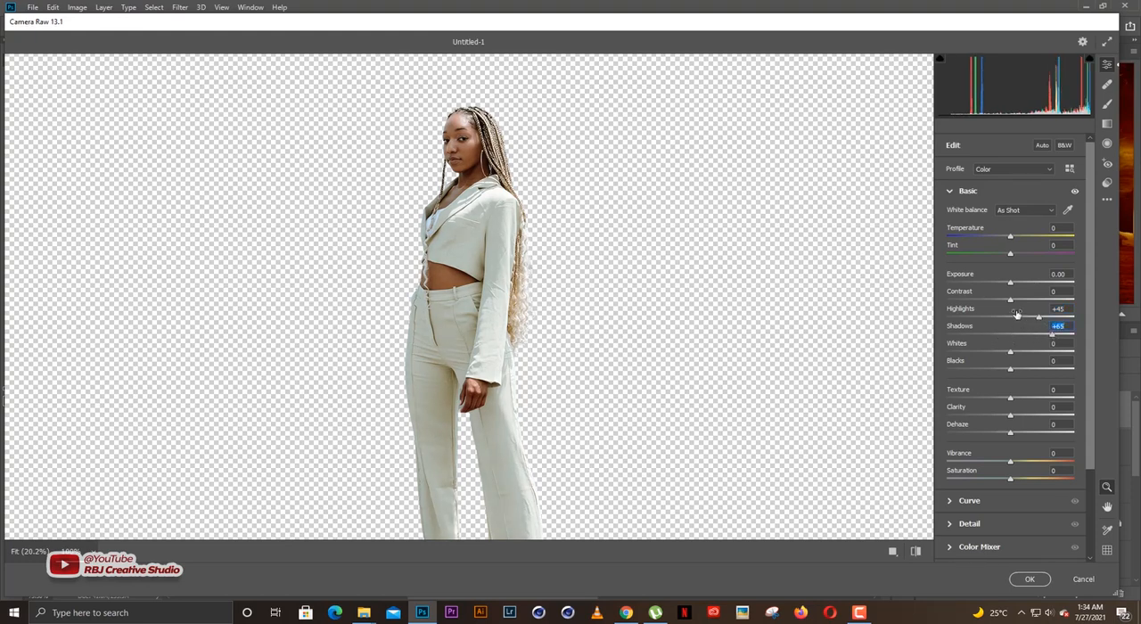
drag(996, 304, 1033, 302)
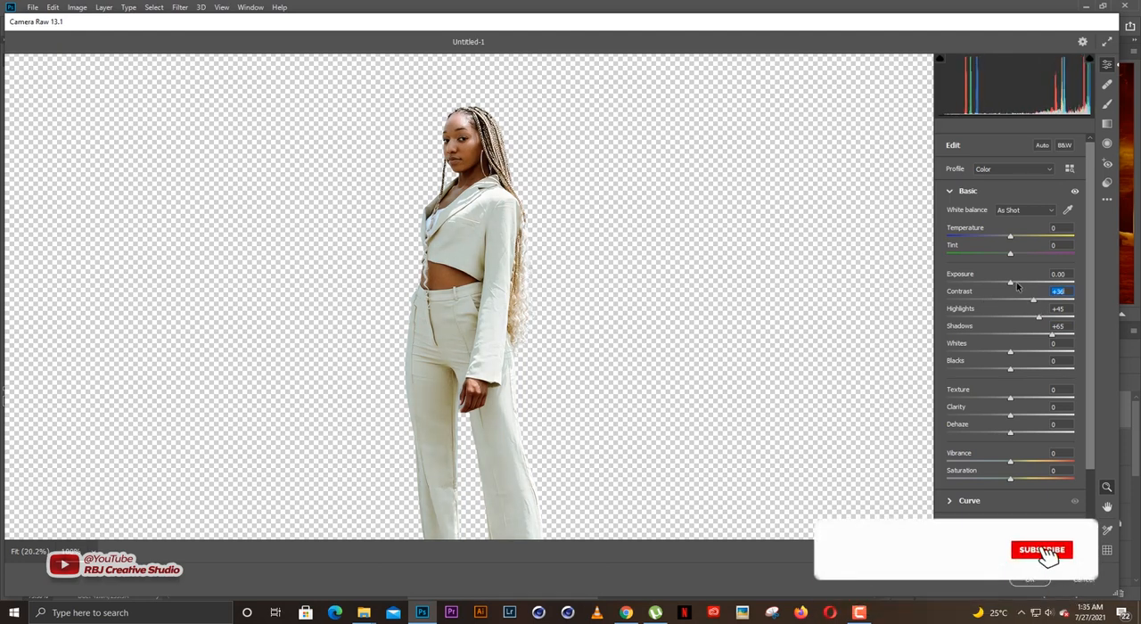
drag(1010, 368, 989, 372)
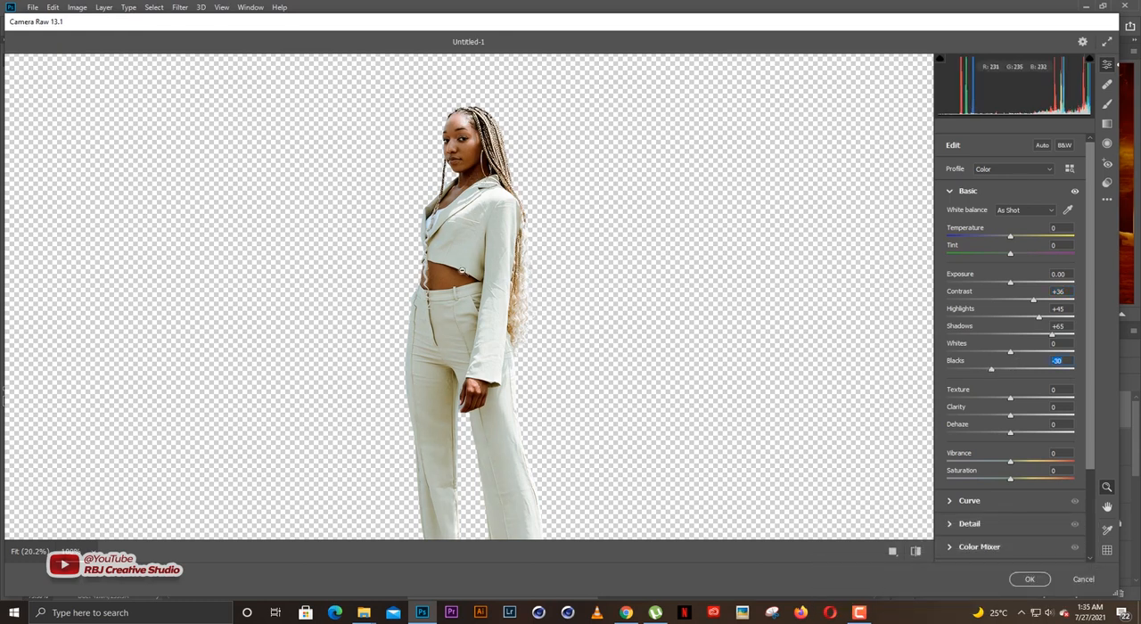
click(1035, 420)
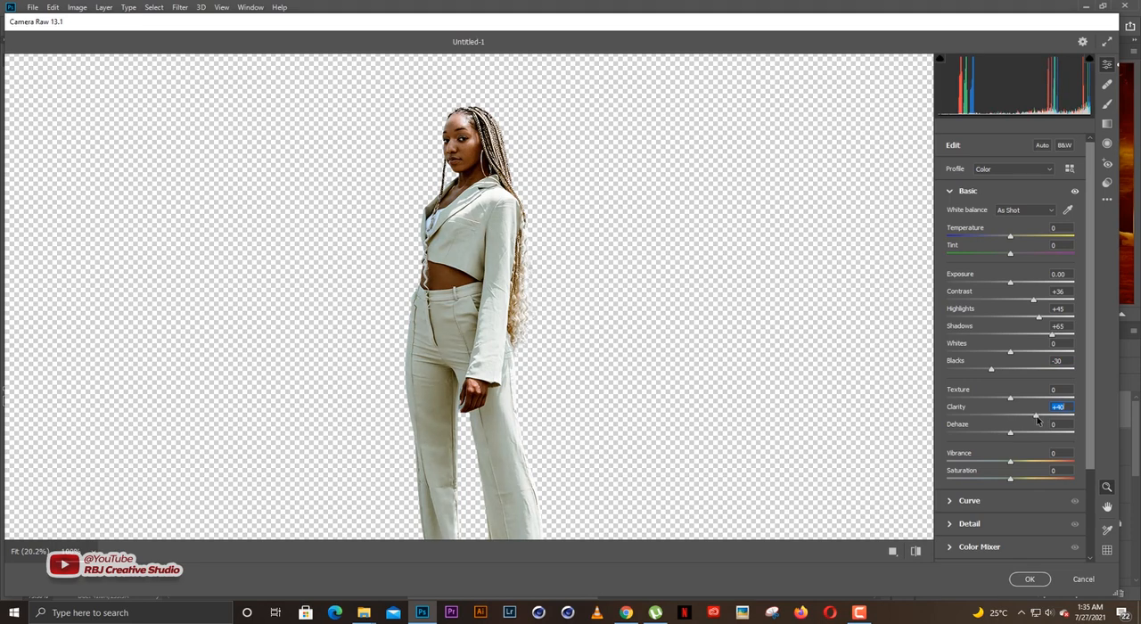
drag(1036, 417, 1021, 400)
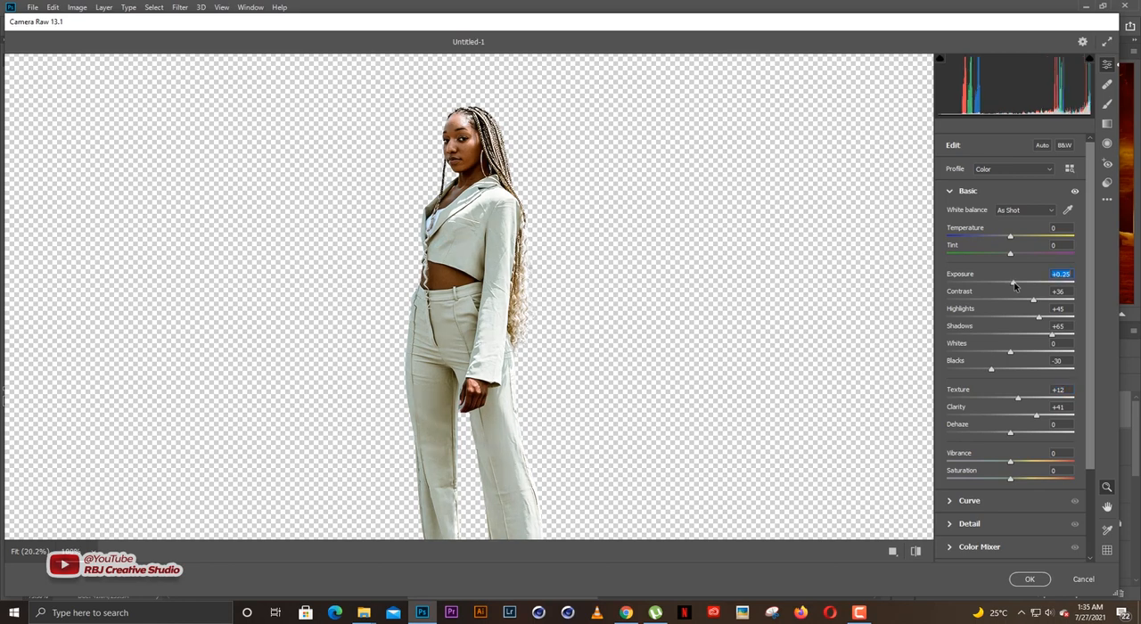
Sharpen the woman with a Sharpening amount of 29 and a Masking value of 32.
drag(1089, 345, 1093, 412)
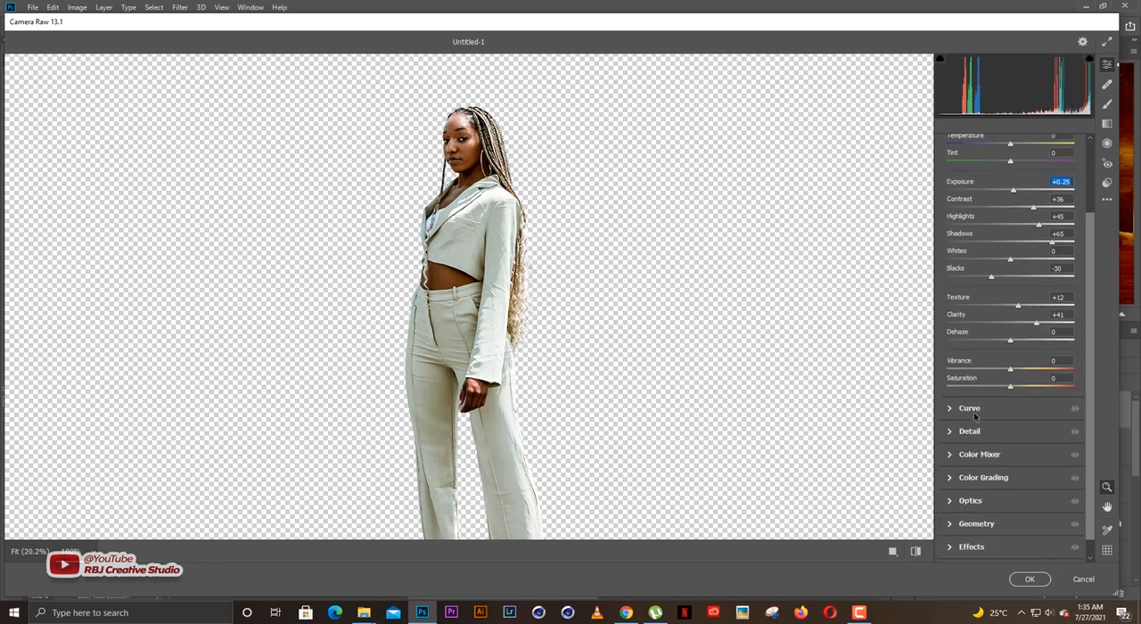
click(968, 431)
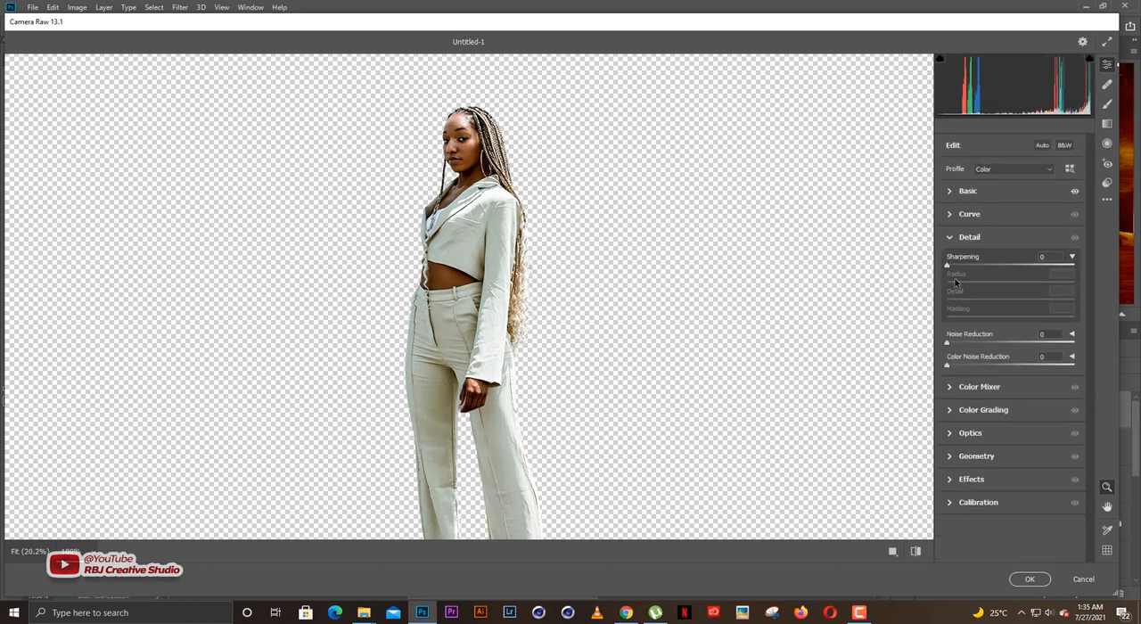
drag(971, 267, 972, 267)
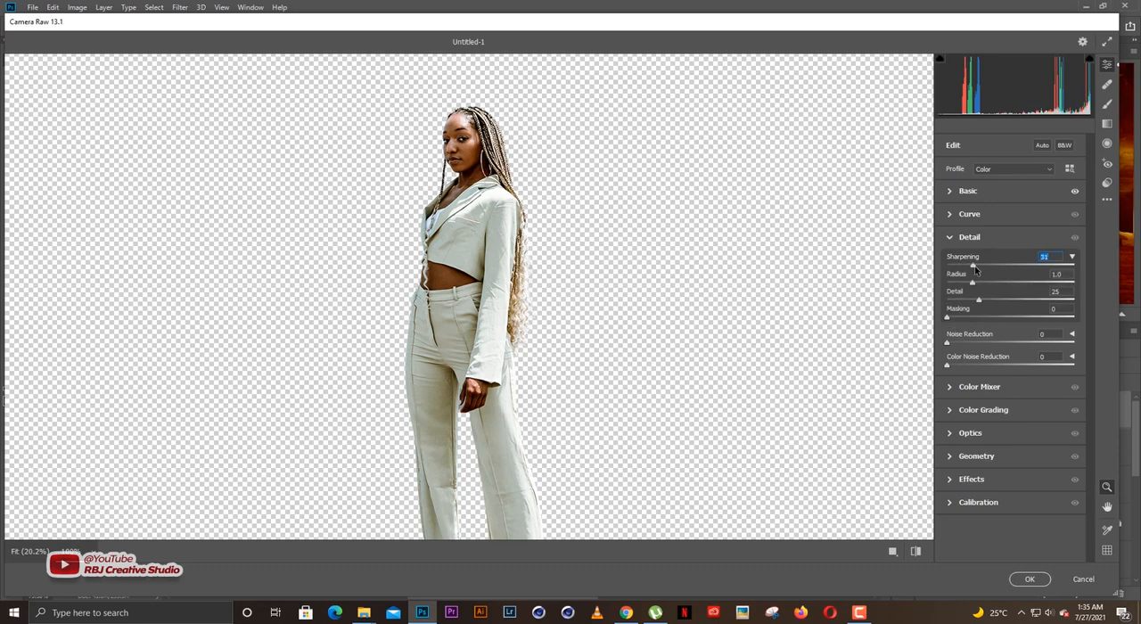
key(Down)
key(Down)
key(alt)
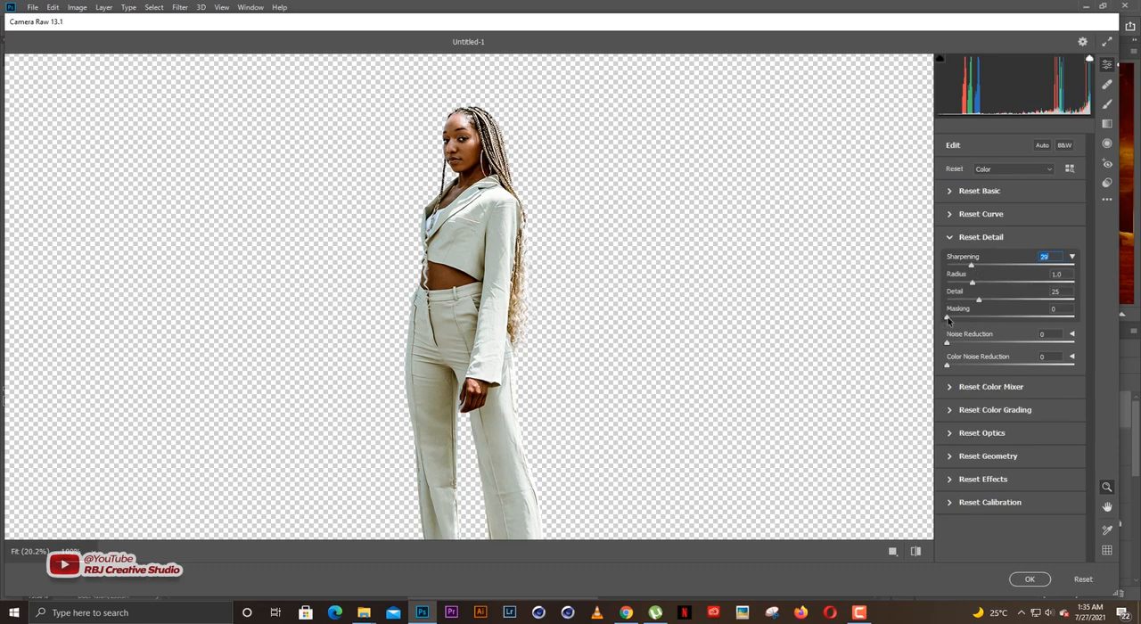
drag(965, 320, 981, 318)
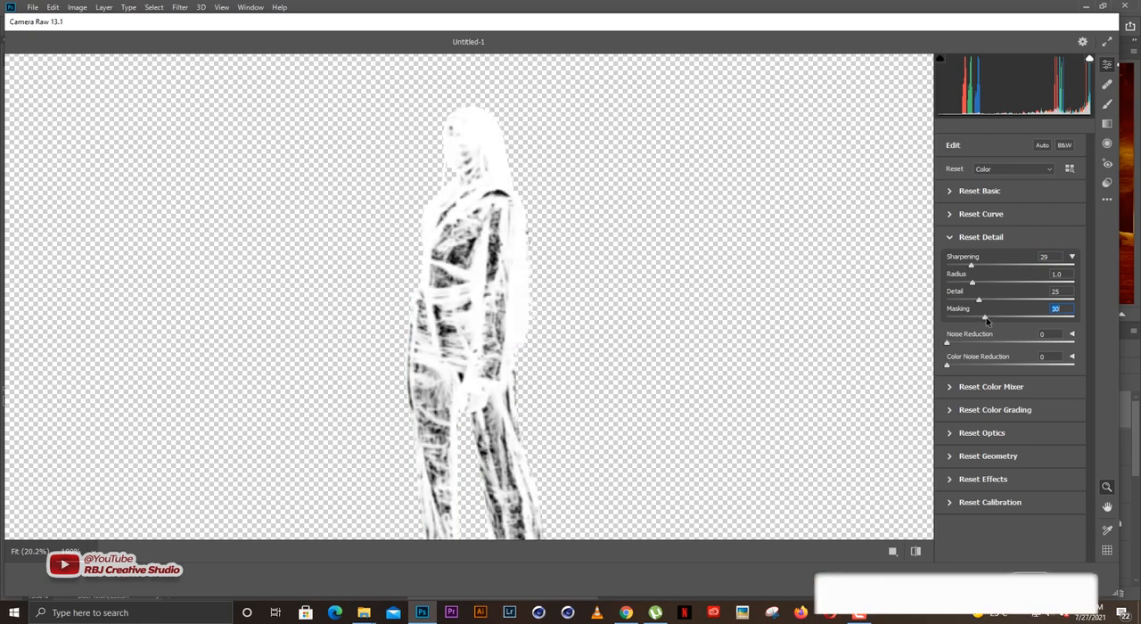
drag(986, 322, 989, 320)
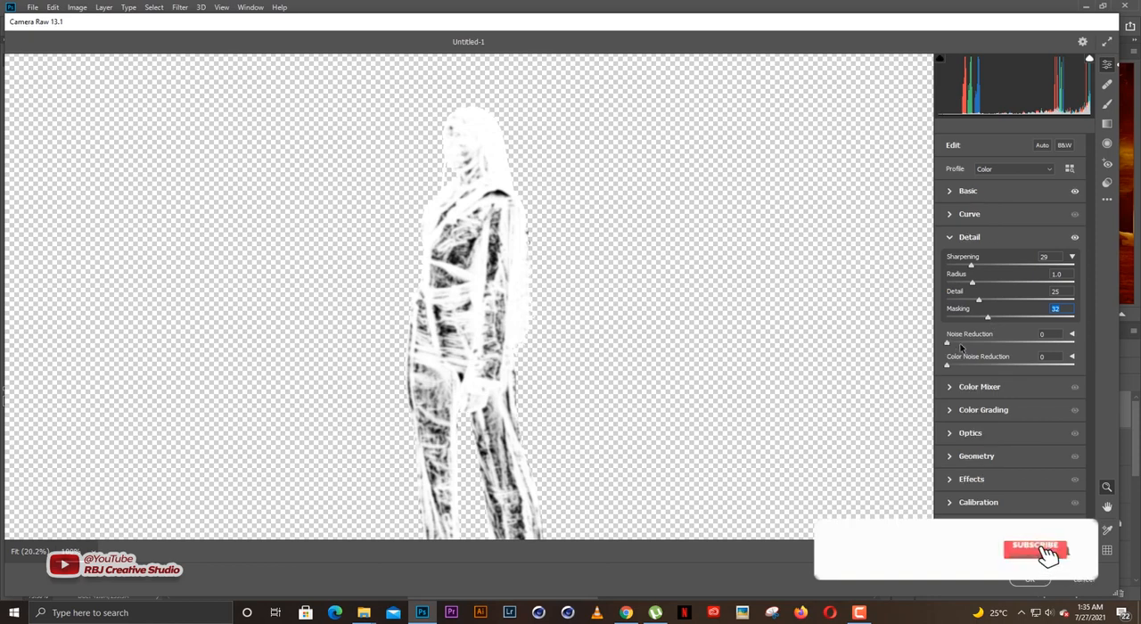
click(968, 238)
Set the saturation of Reds to -74, Oranges -78, Yellows +79, Greens +36, Aquas +57 and Blues +42, and apply the filter.
click(971, 260)
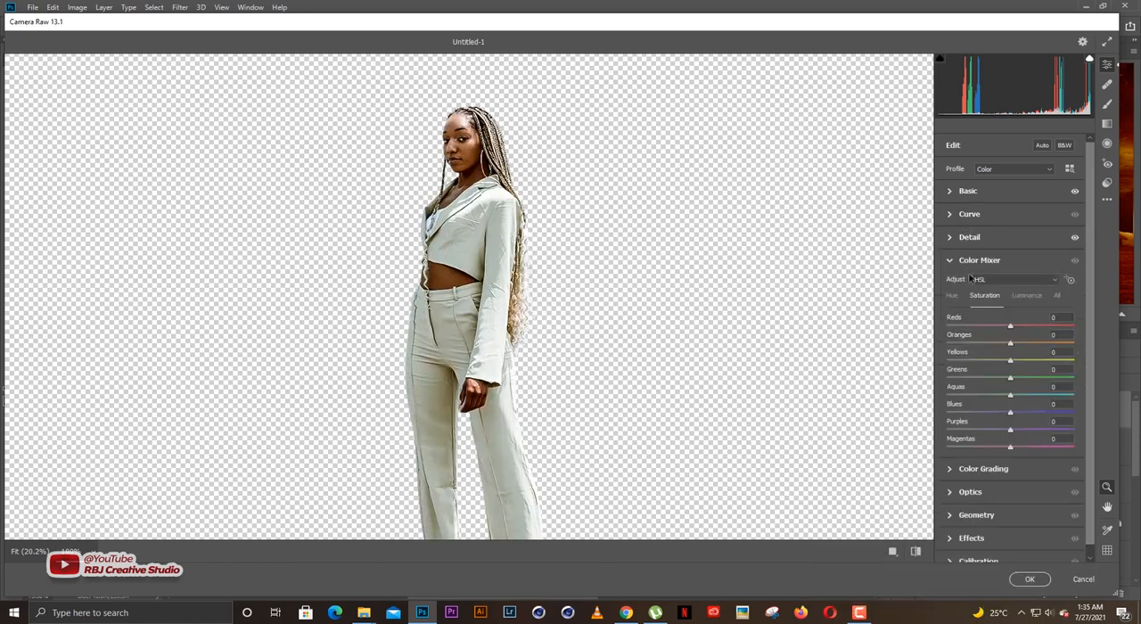
scroll(1093, 345, down, 1)
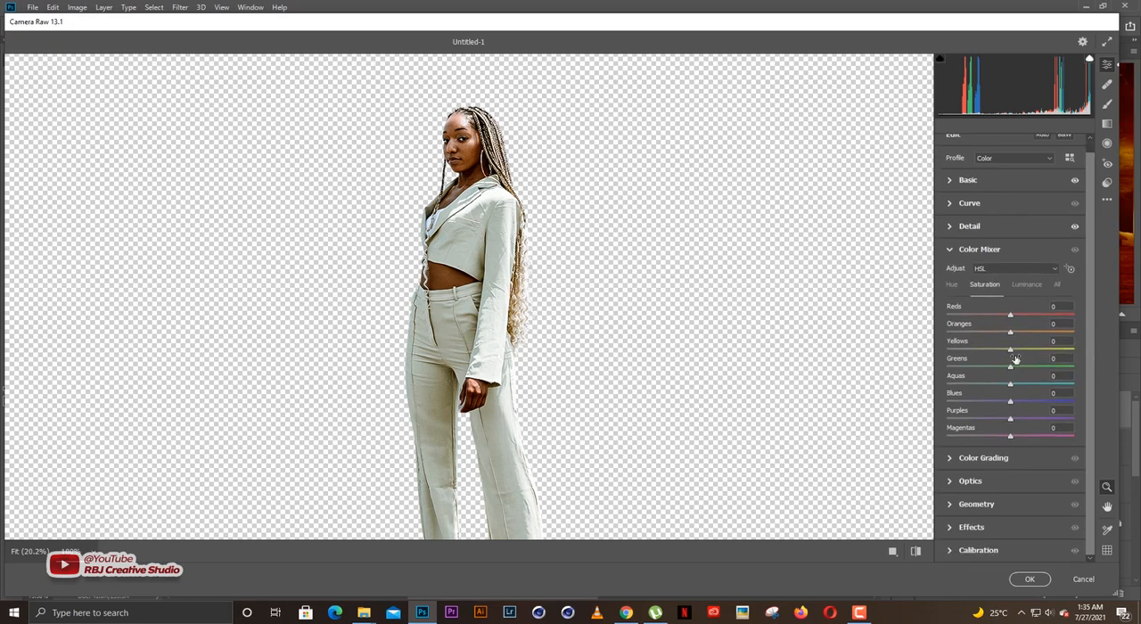
click(961, 334)
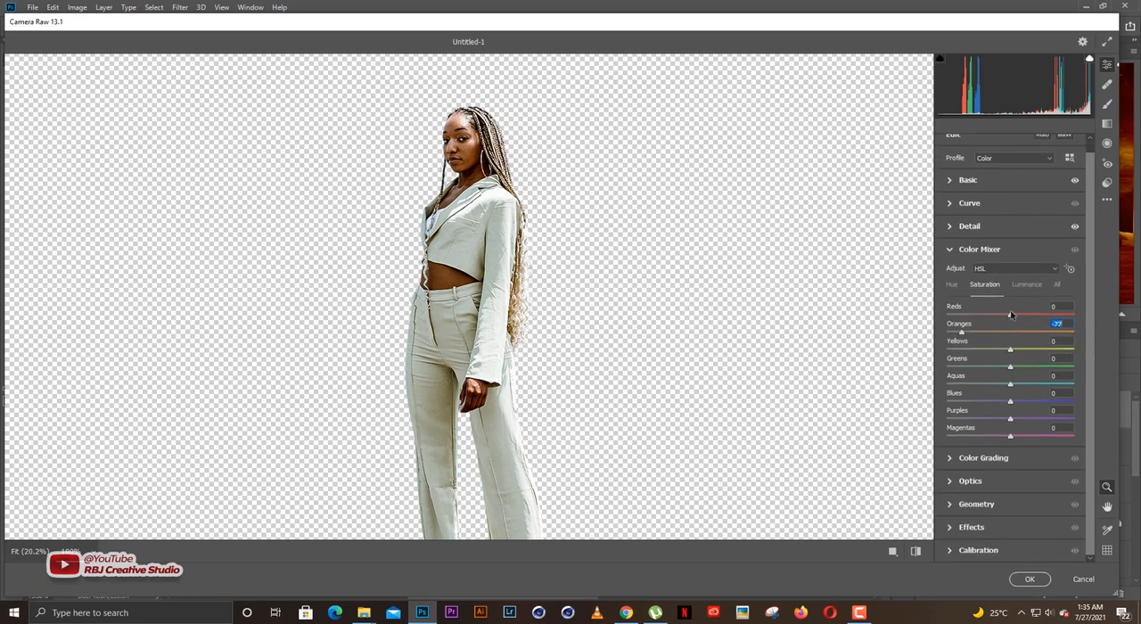
click(963, 315)
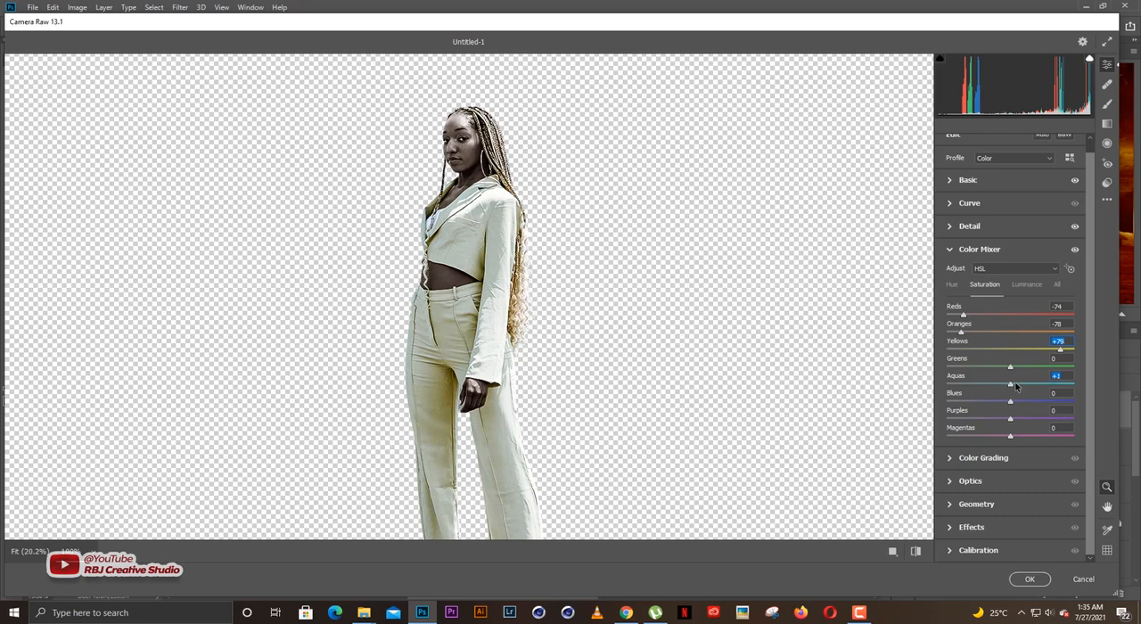
drag(1029, 388, 1044, 386)
click(1033, 367)
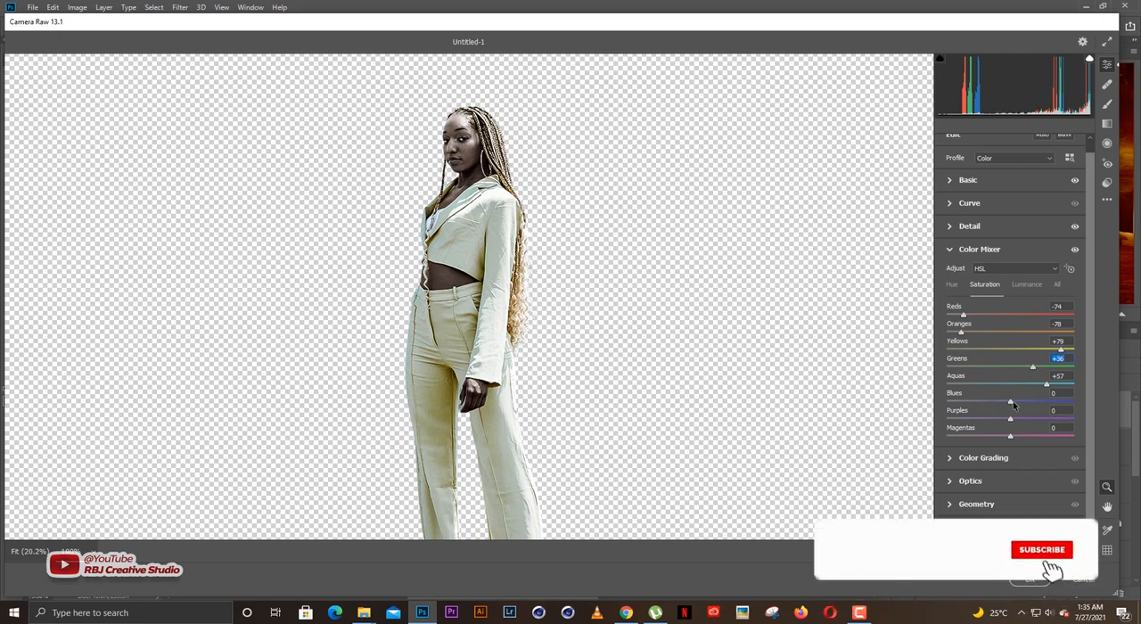
drag(1012, 405, 1040, 406)
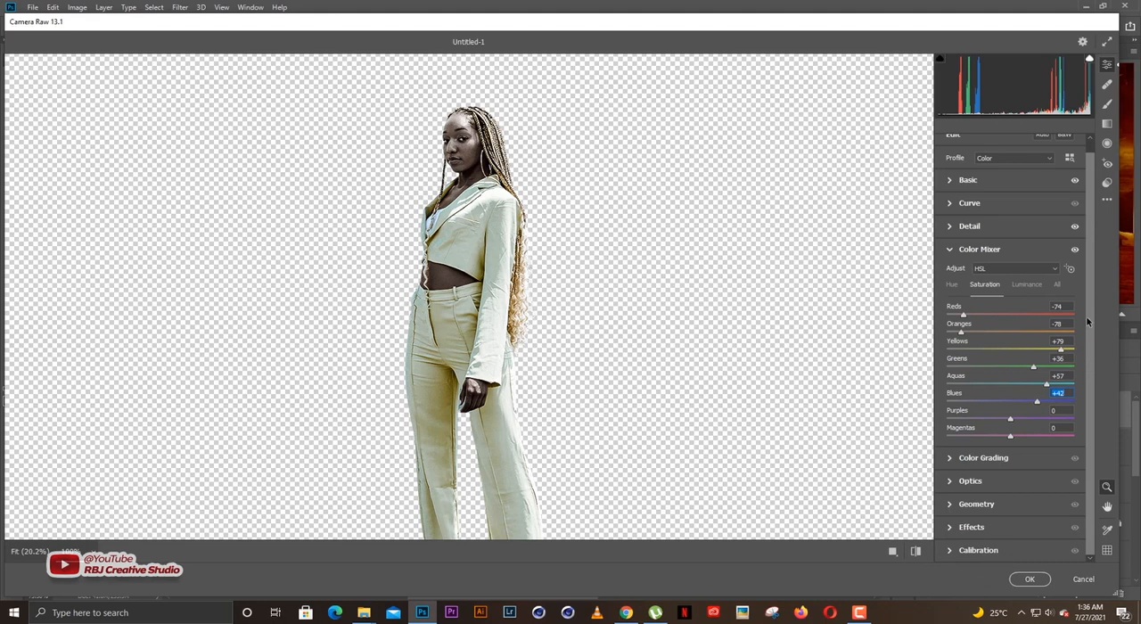
click(965, 252)
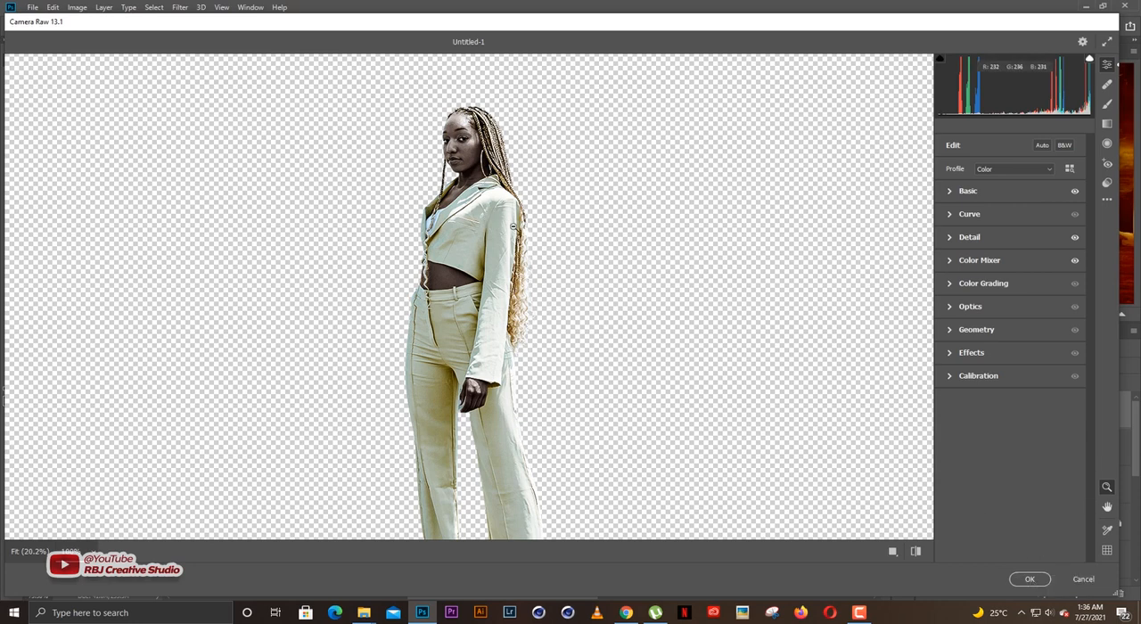
click(1030, 580)
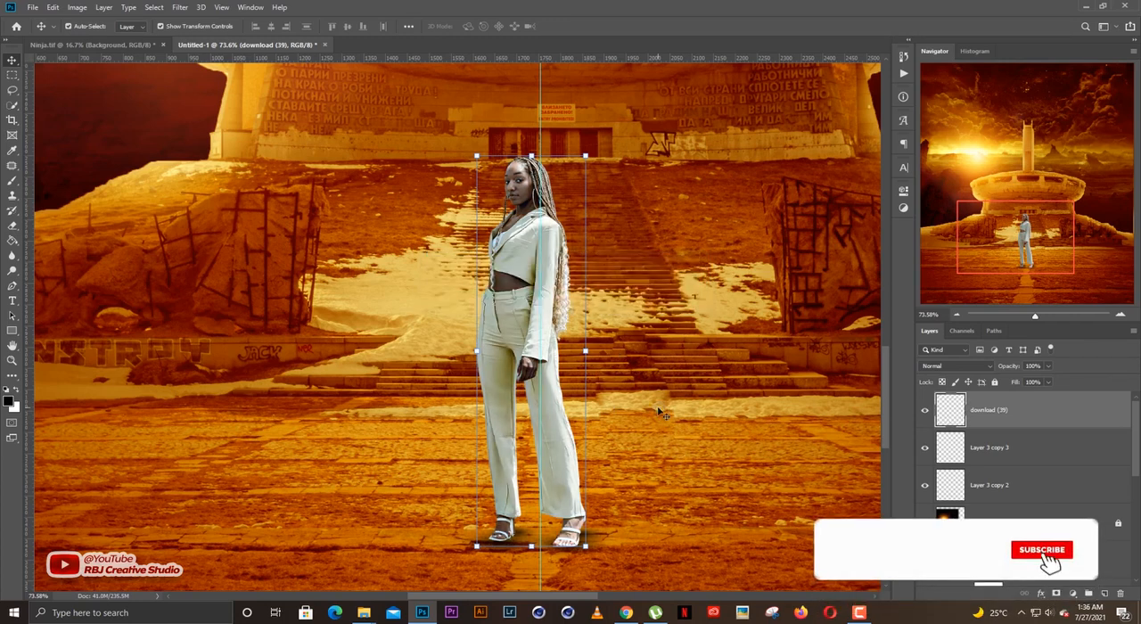
Examine how the adjusted woman and her foot shadows blend with the ground and the monument.
scroll(727, 340, down, 2)
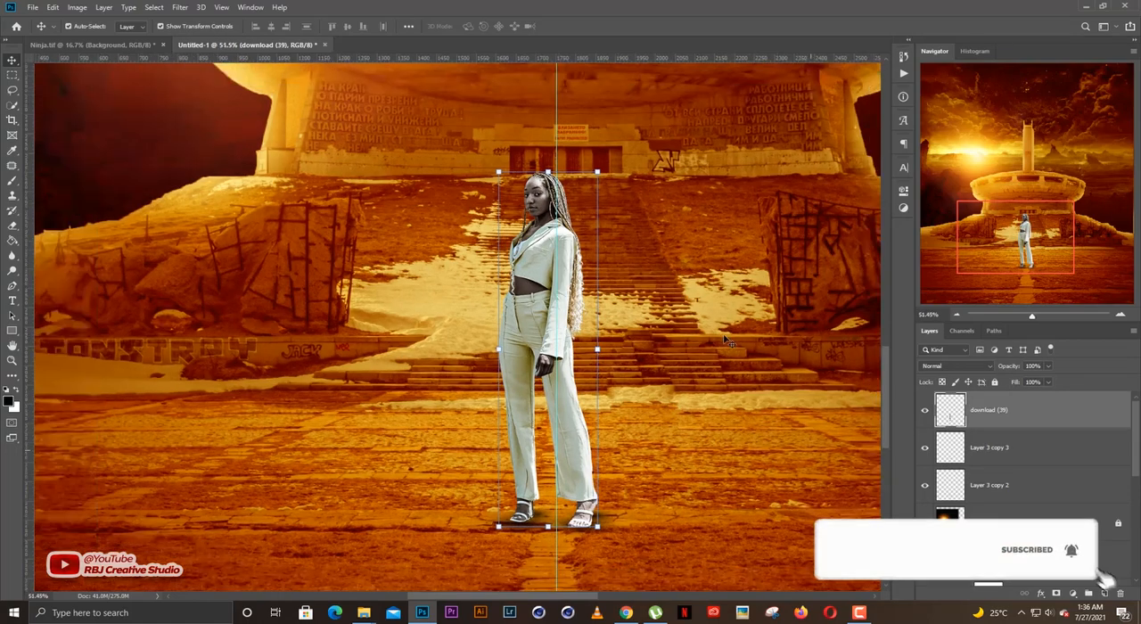
scroll(727, 340, down, 3)
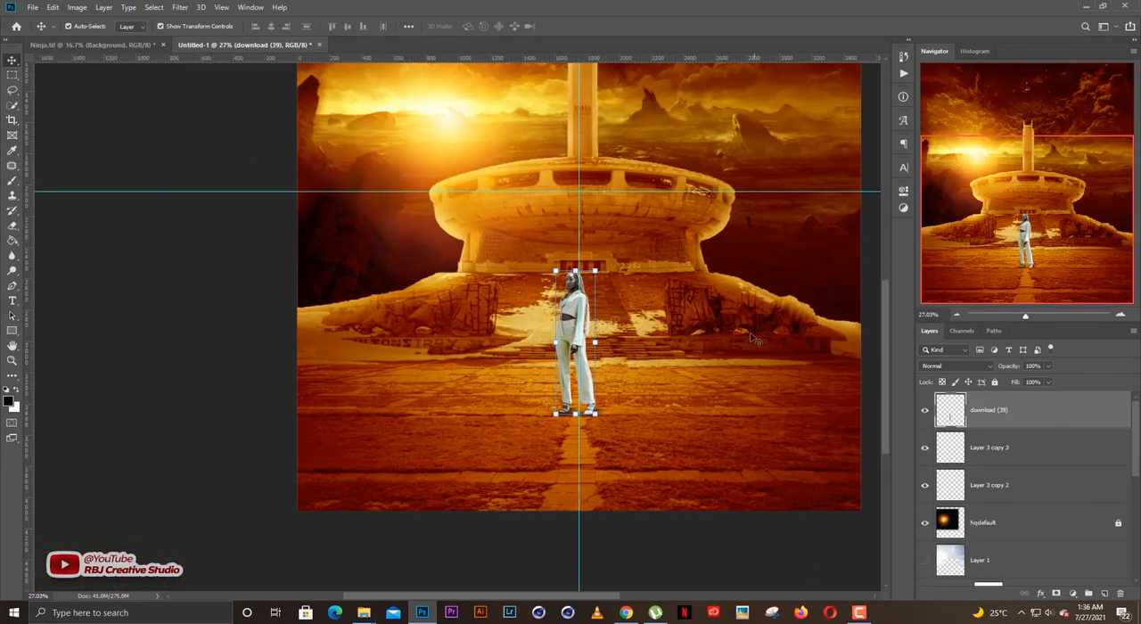
click(868, 289)
scroll(599, 335, up, 2)
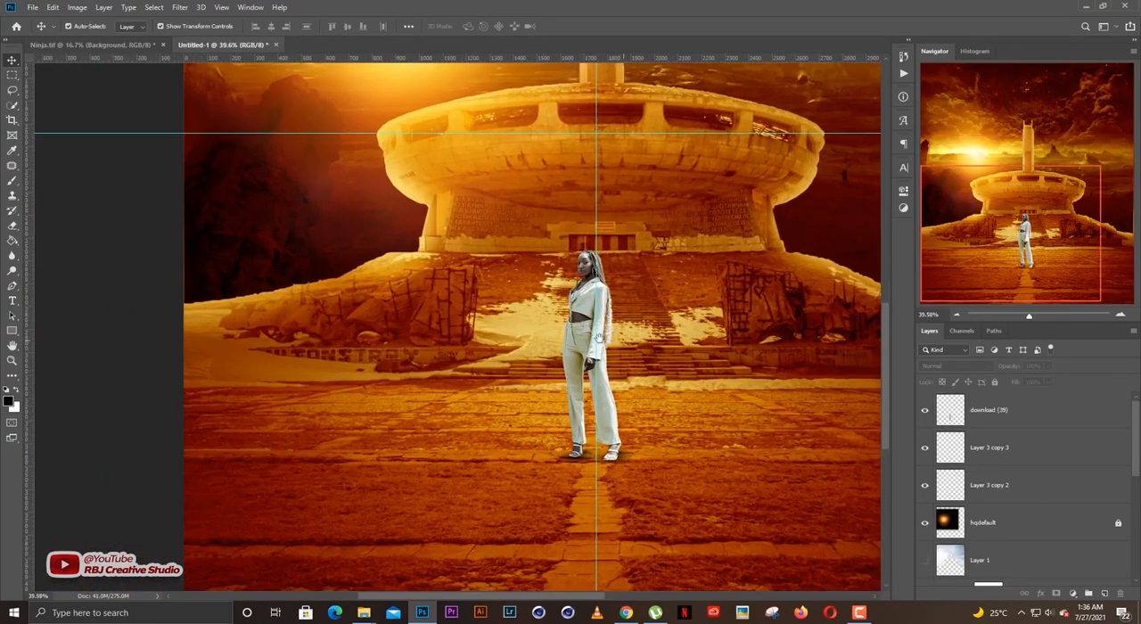
scroll(599, 335, up, 4)
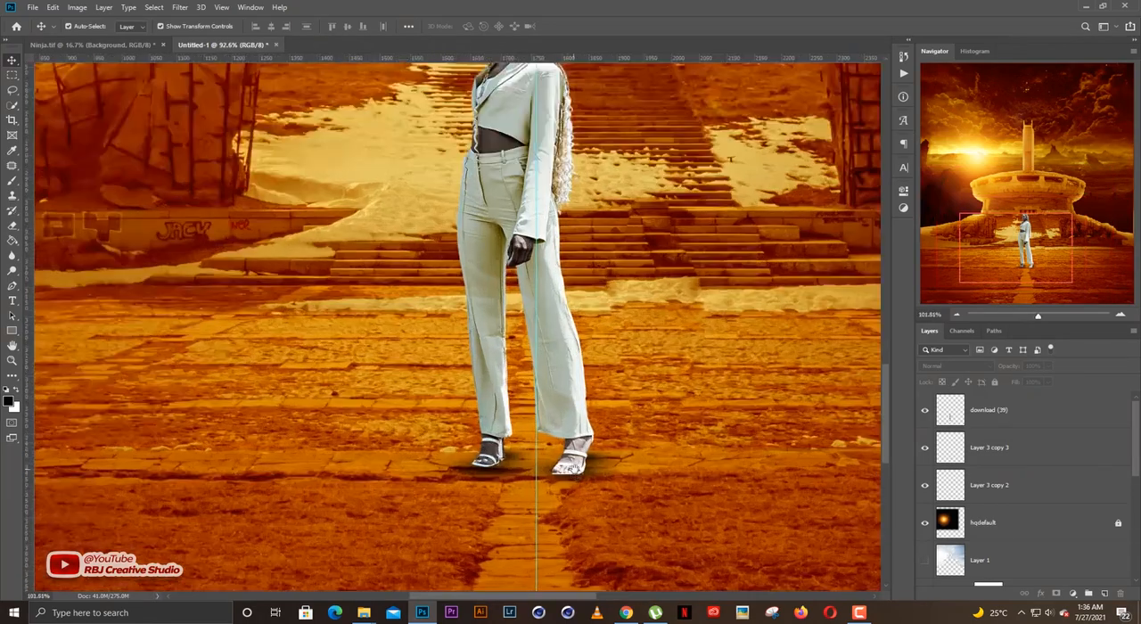
scroll(645, 448, up, 3)
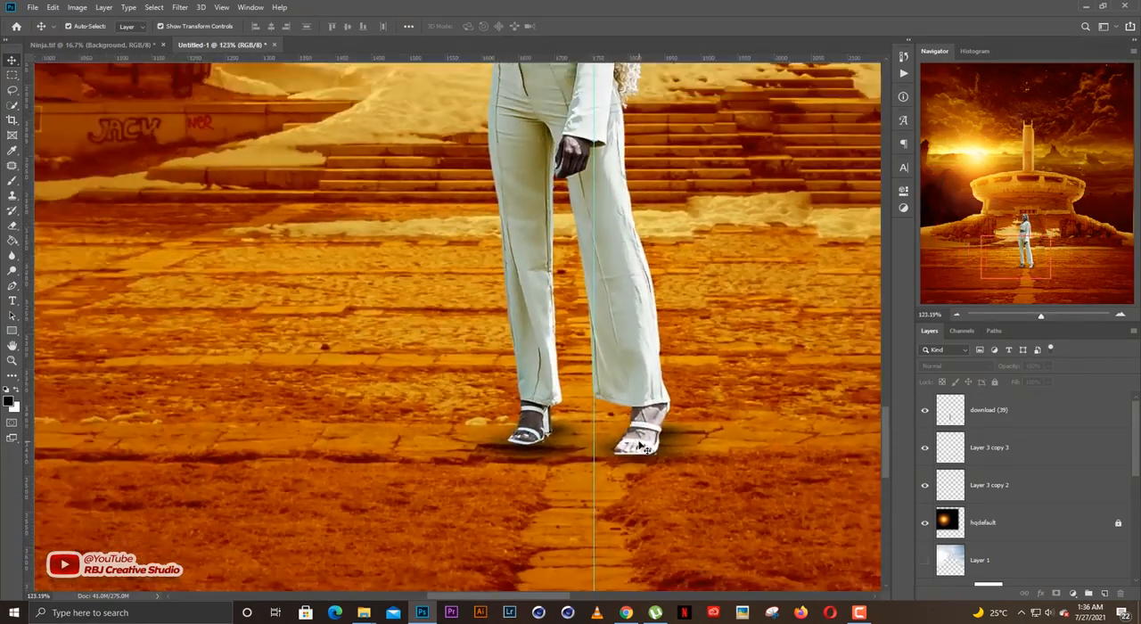
scroll(645, 448, down, 2)
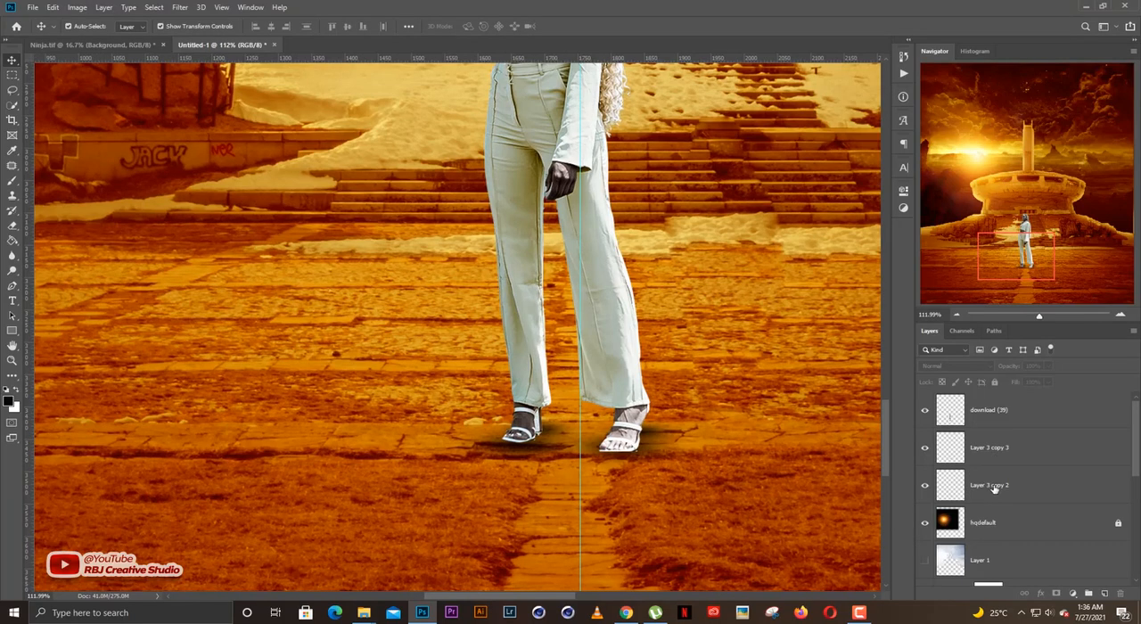
scroll(994, 489, down, 2)
scroll(994, 488, up, 2)
Merge the two foot-shadow layers, Layer 3 copy 2 and Layer 3 copy 3, into one layer.
click(991, 451)
click(991, 486)
ctrl+click(997, 456)
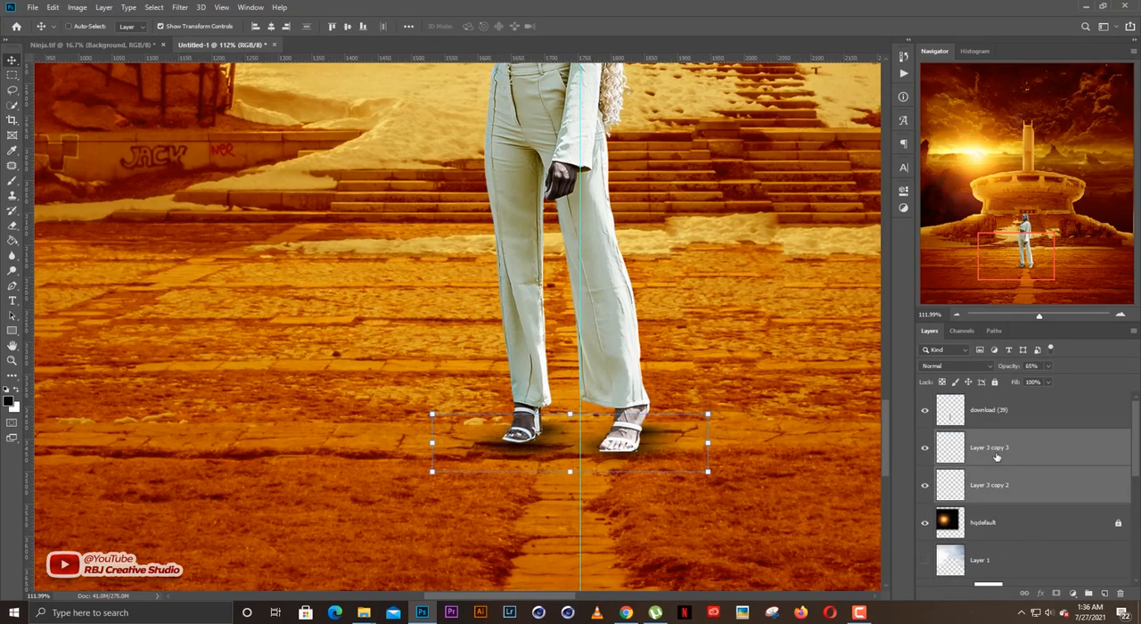
key(ctrl+e)
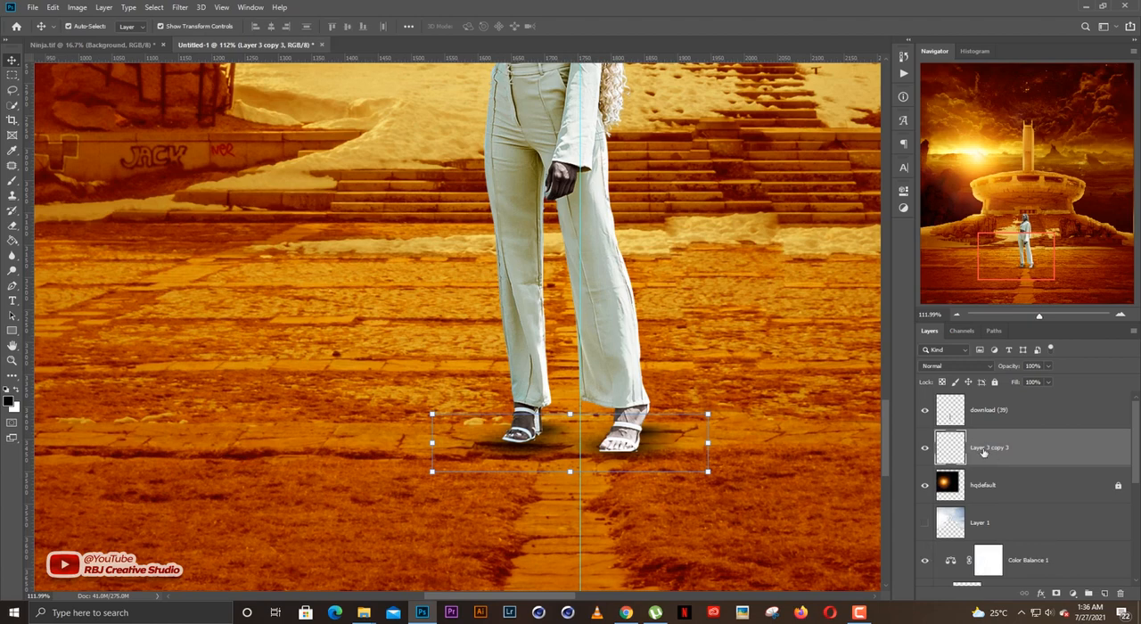
Try clipping a copy of the Color Balance 1 adjustment to the merged foot-shadow layer, and delete the copy.
click(1027, 559)
drag(1007, 441, 1002, 454)
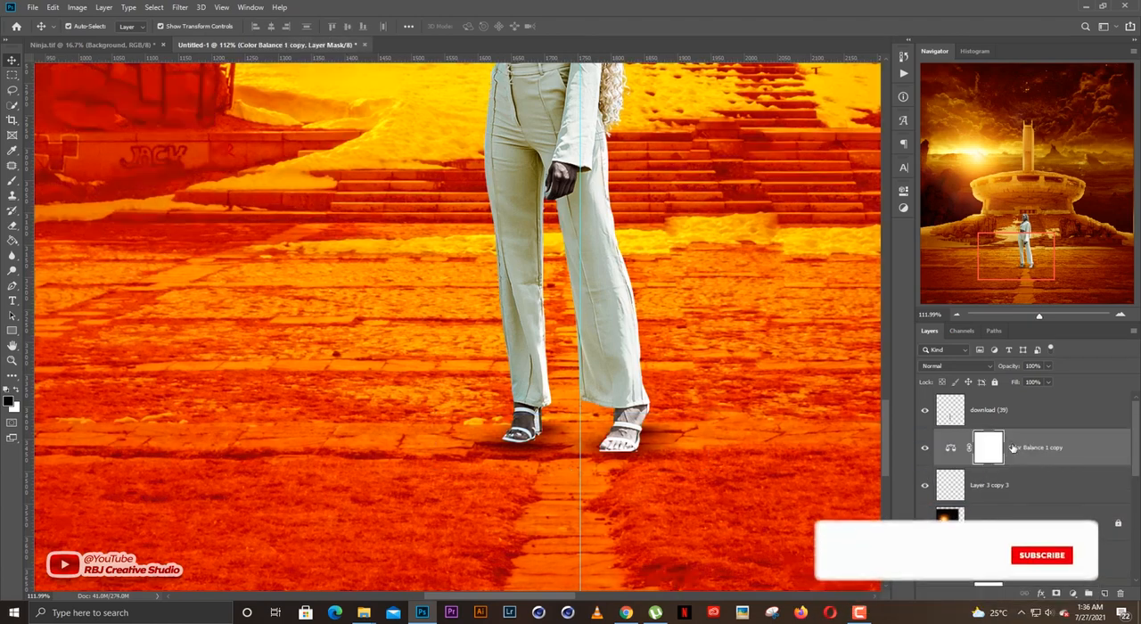
key(ctrl+alt+g)
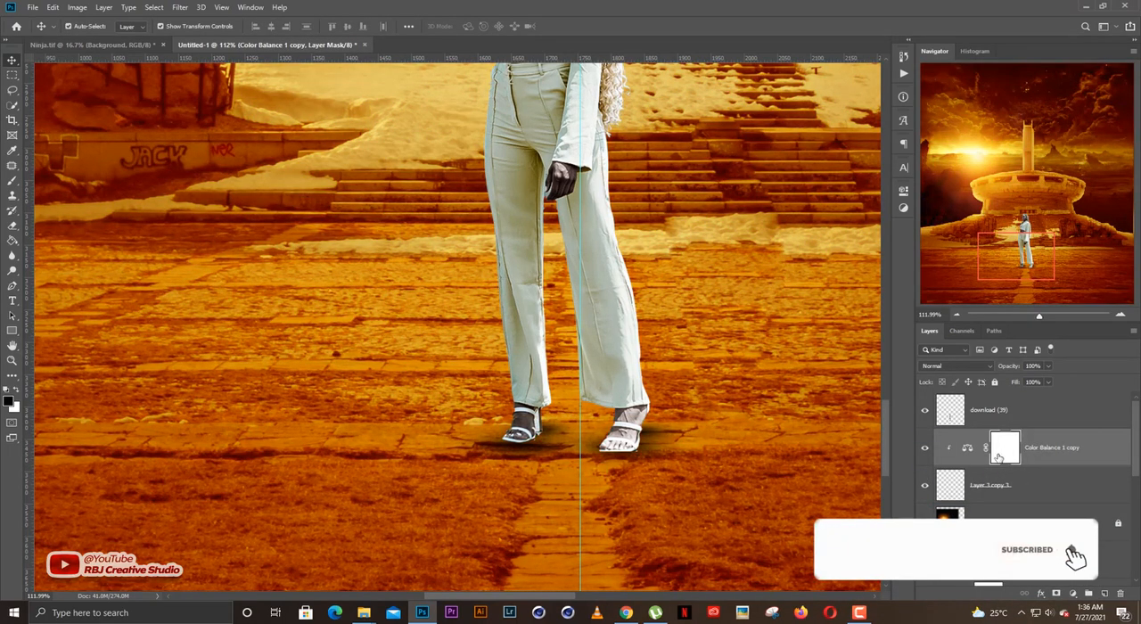
click(1004, 479)
click(1039, 454)
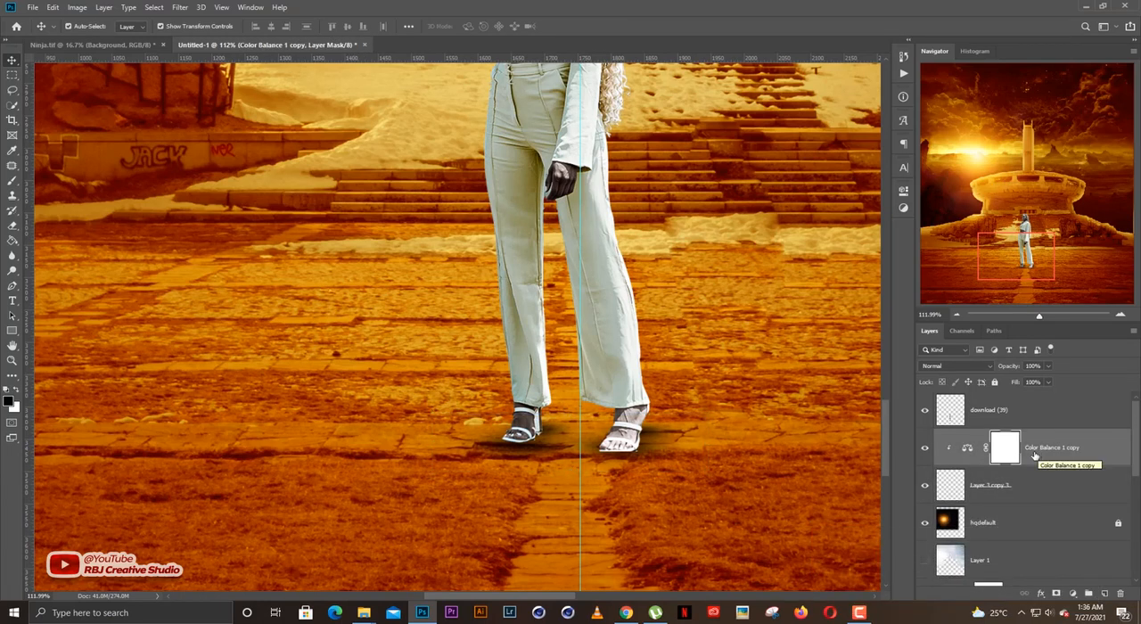
key(Delete)
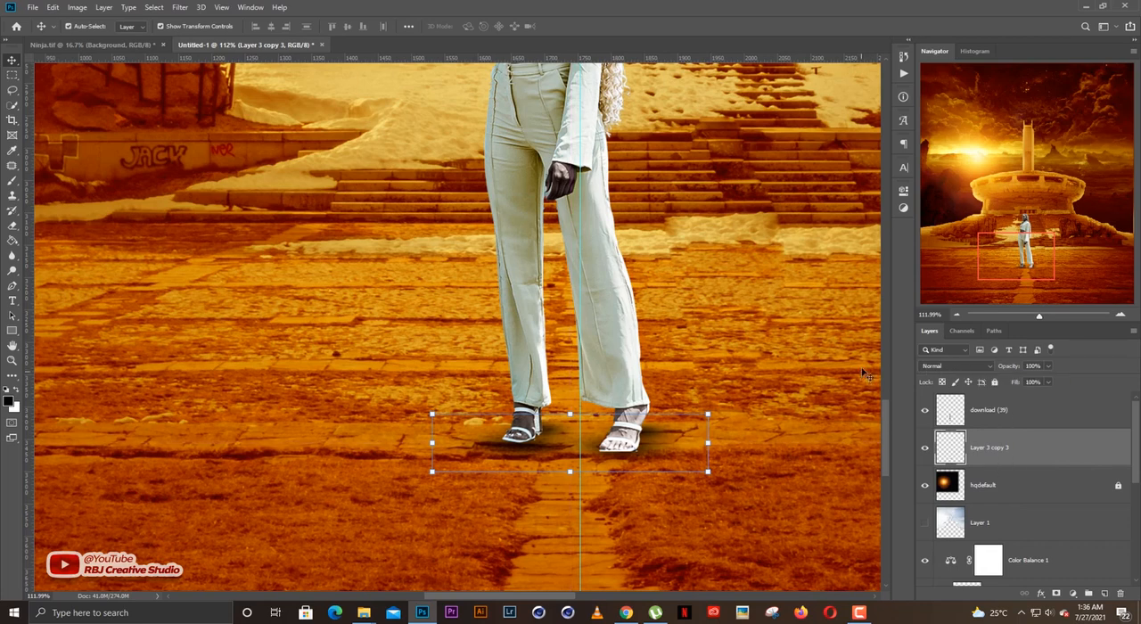
click(902, 187)
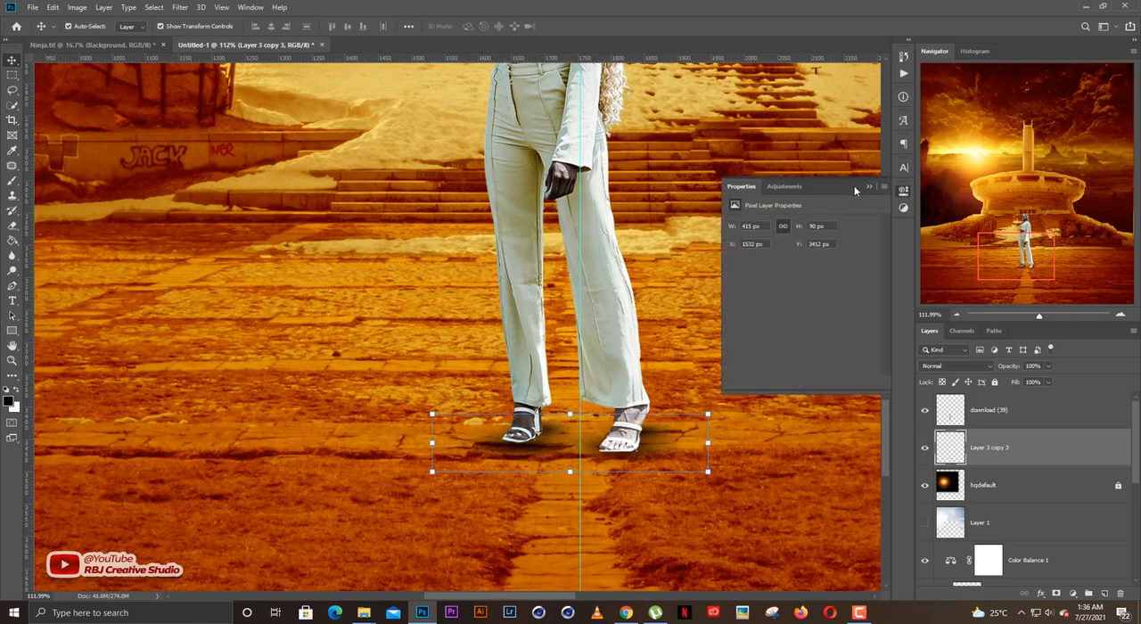
click(869, 186)
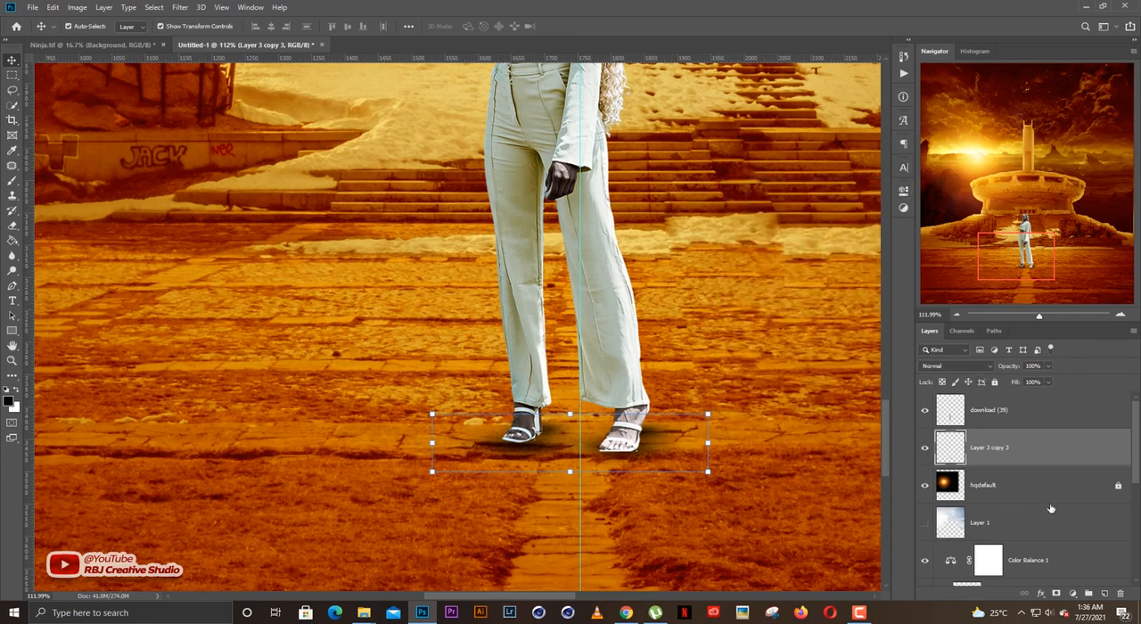
click(1072, 593)
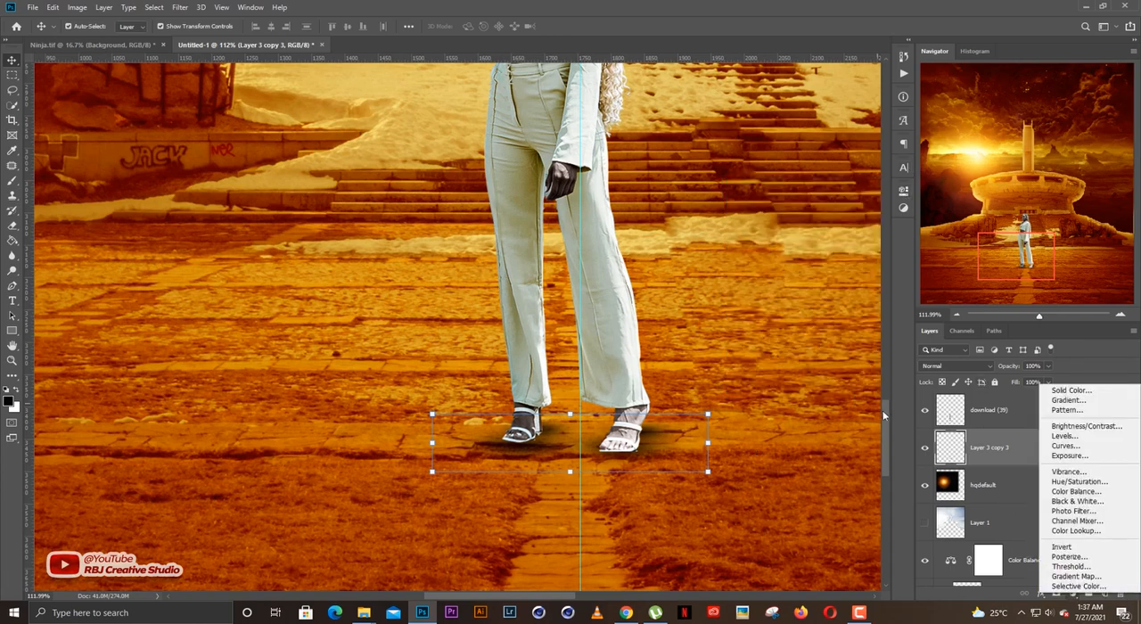
click(1002, 459)
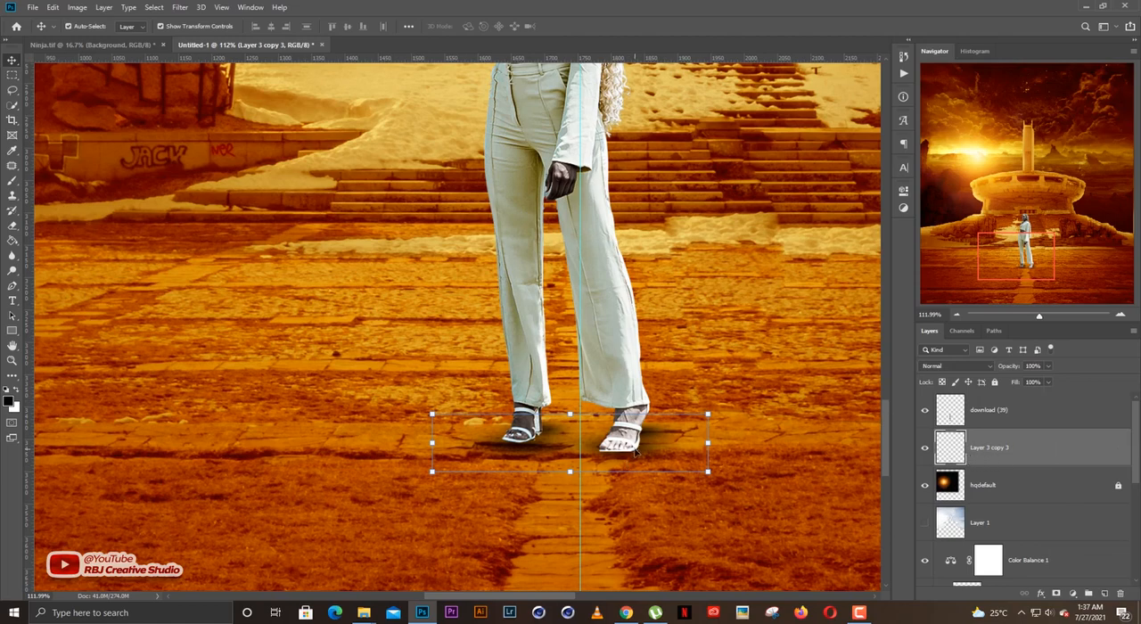
Deselect the shadow layer and inspect the woman within the whole scene and close up in front of the stairs.
scroll(693, 408, down, 5)
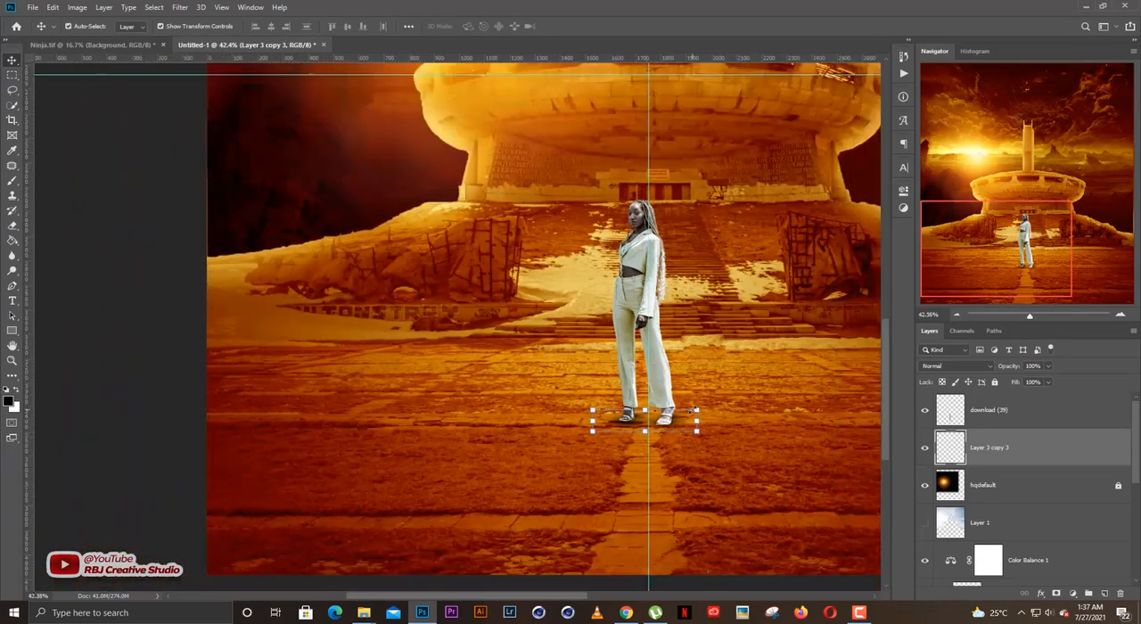
drag(712, 432, 630, 437)
scroll(630, 437, down, 4)
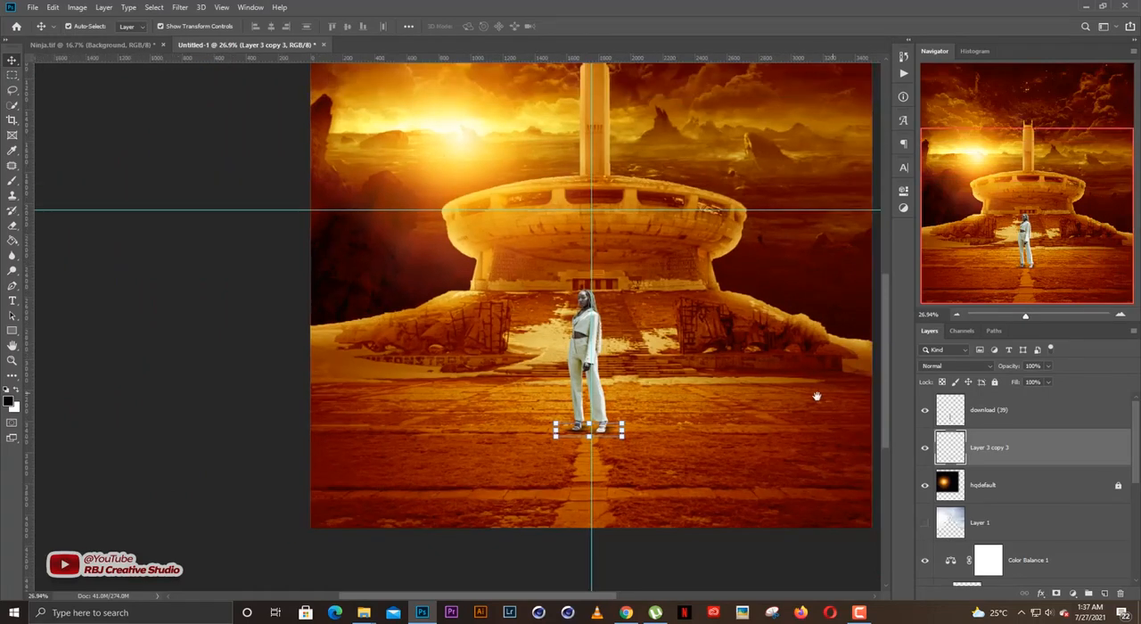
drag(815, 395, 713, 407)
click(820, 363)
scroll(483, 343, up, 7)
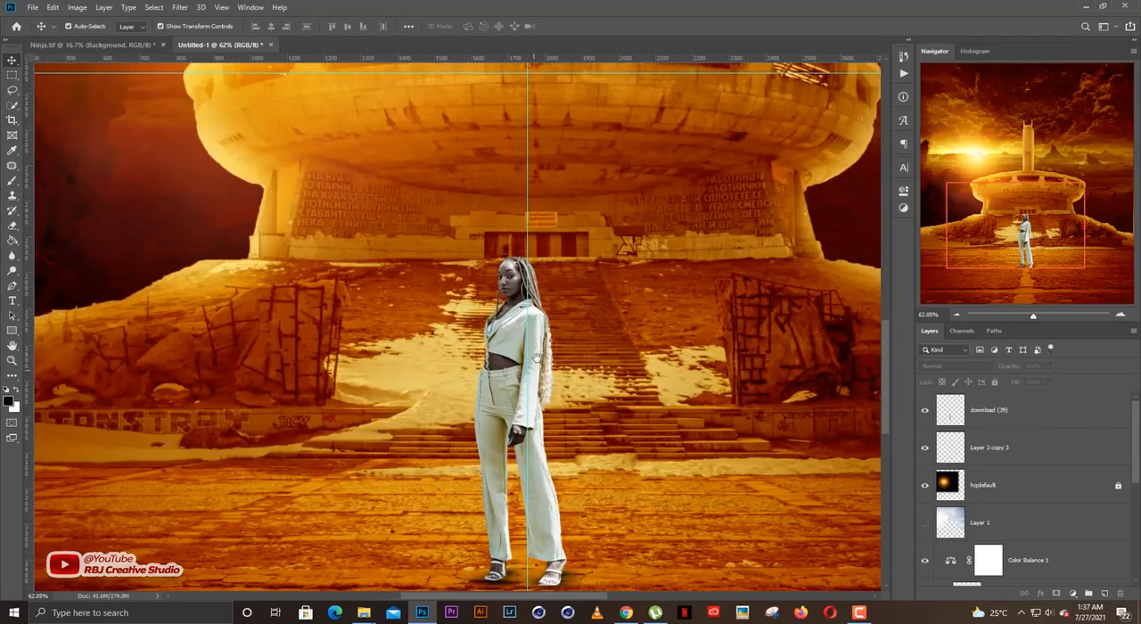
drag(535, 362, 548, 306)
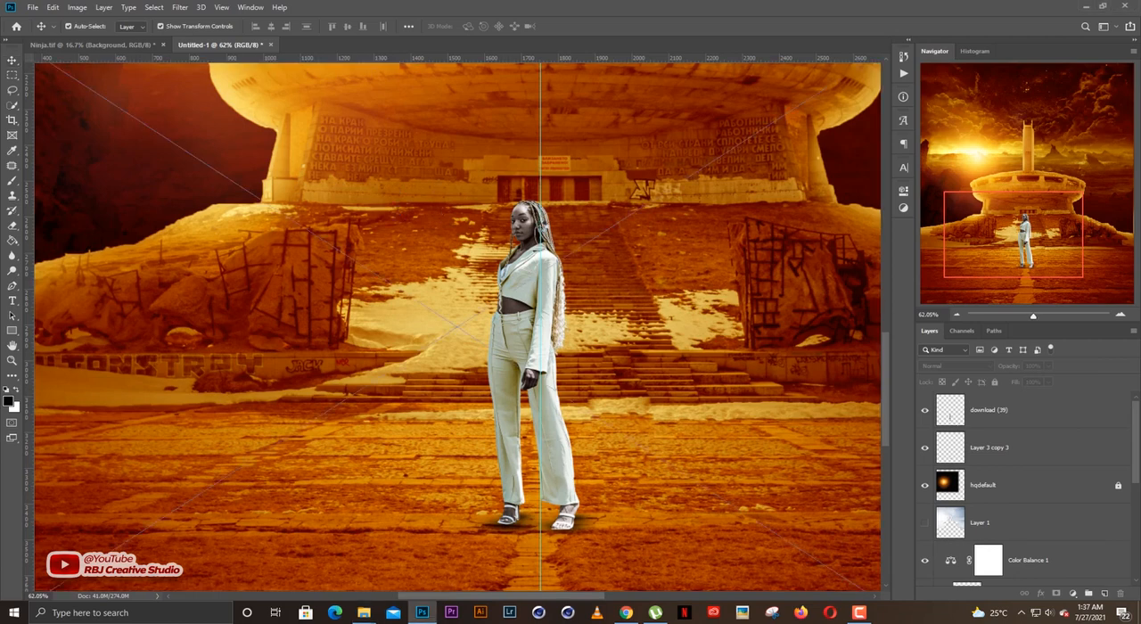
Place the light-burst image 08 over the woman's head, scaled to about 37%, and move its layer beneath the woman's layer.
scroll(566, 268, down, 4)
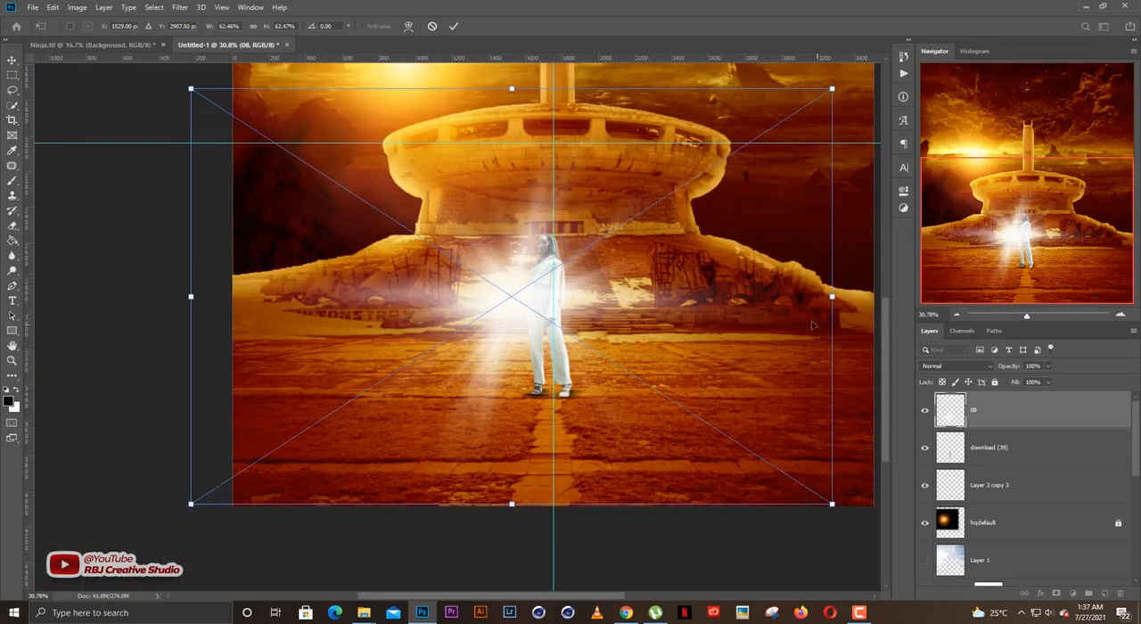
drag(832, 296, 701, 296)
drag(546, 291, 572, 242)
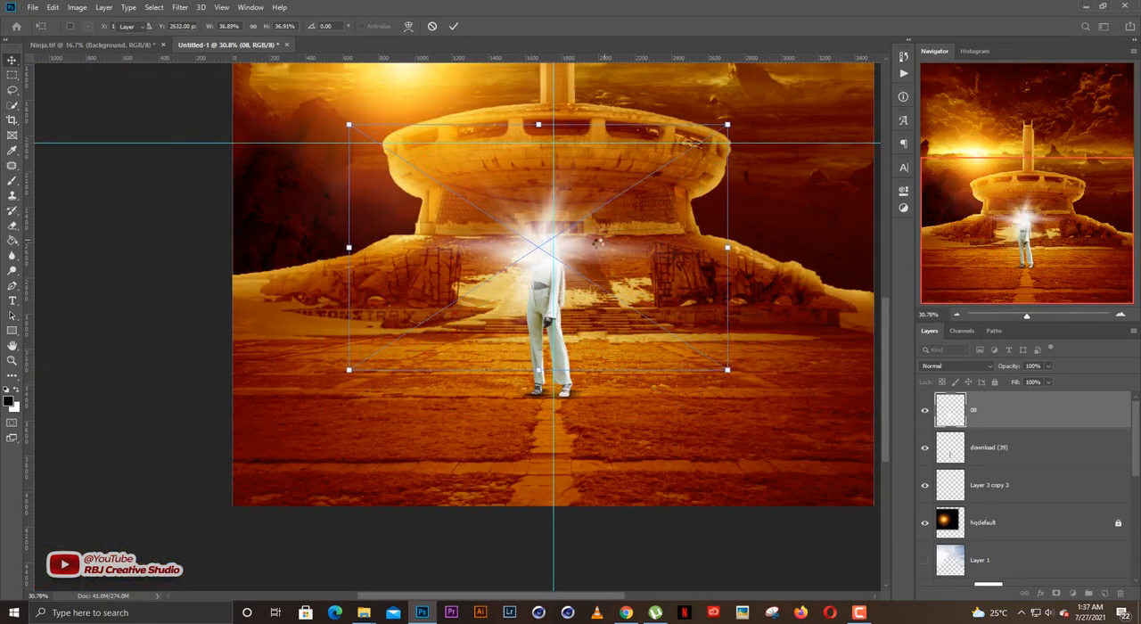
key(Return)
key(ctrl+bracketleft)
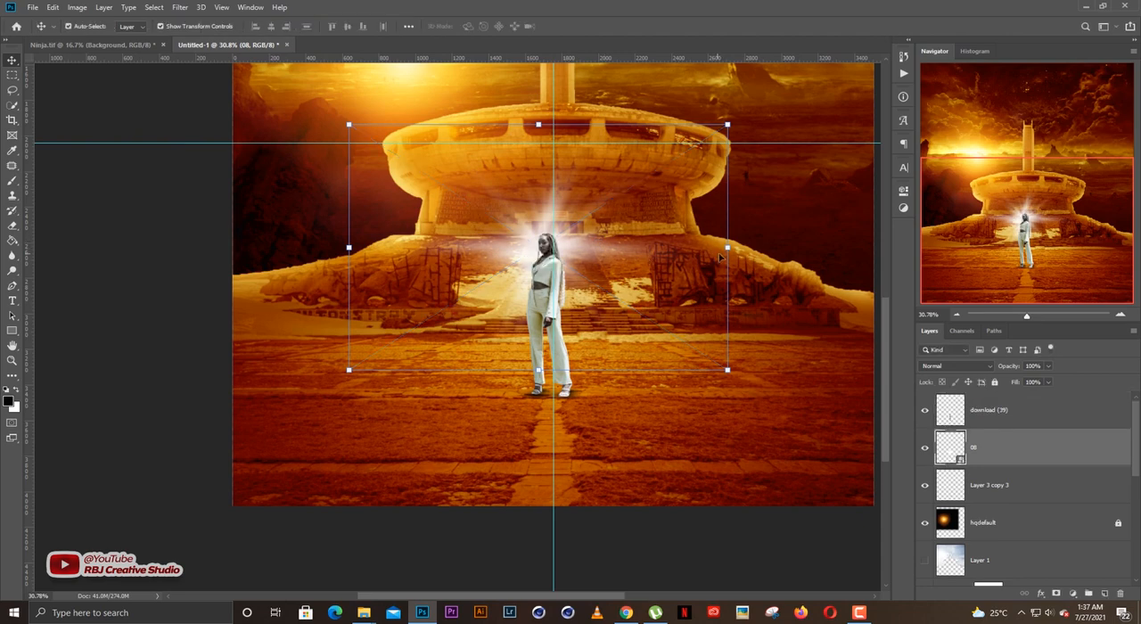
Reduce the light burst to about 33.4% scale and reposition it behind the woman's head.
key(ctrl+t)
drag(591, 241, 602, 246)
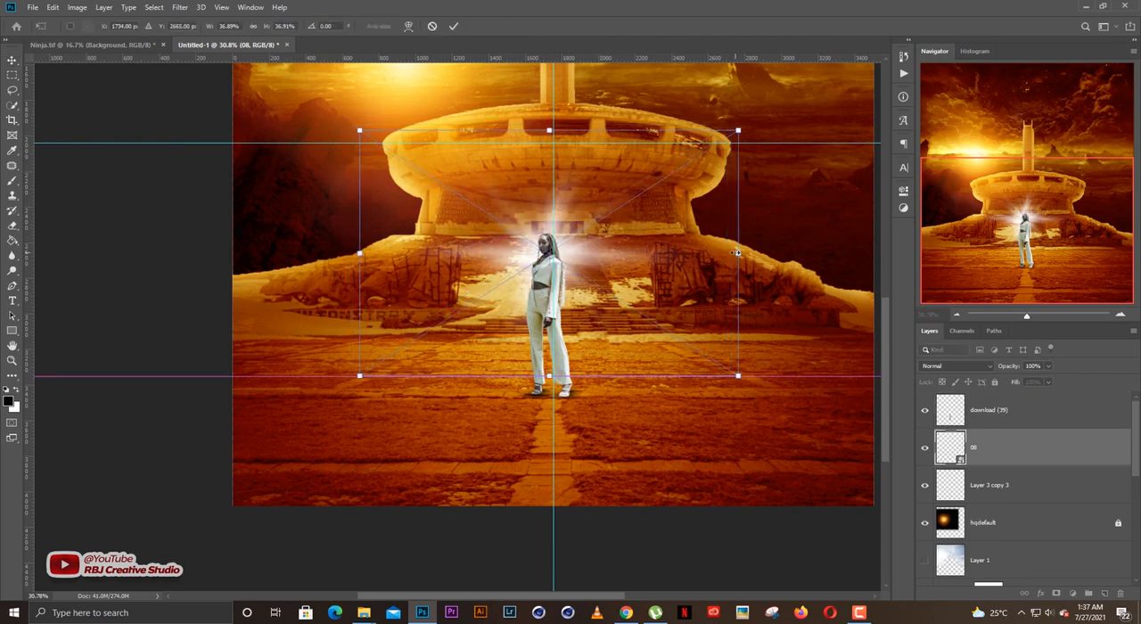
drag(738, 255, 717, 256)
drag(606, 261, 595, 256)
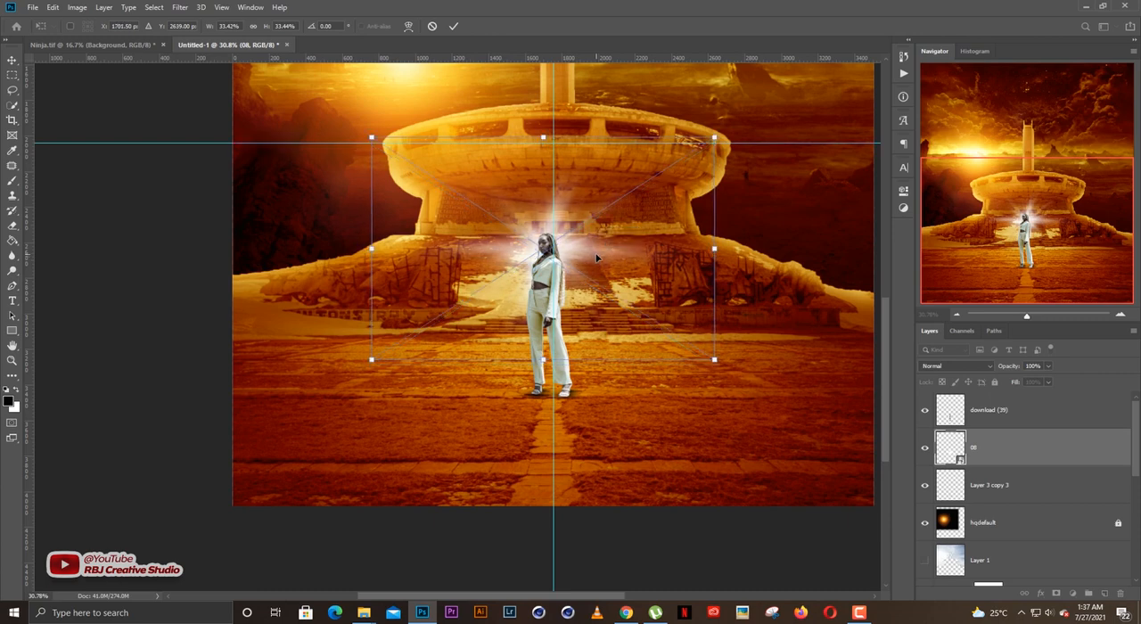
key(Return)
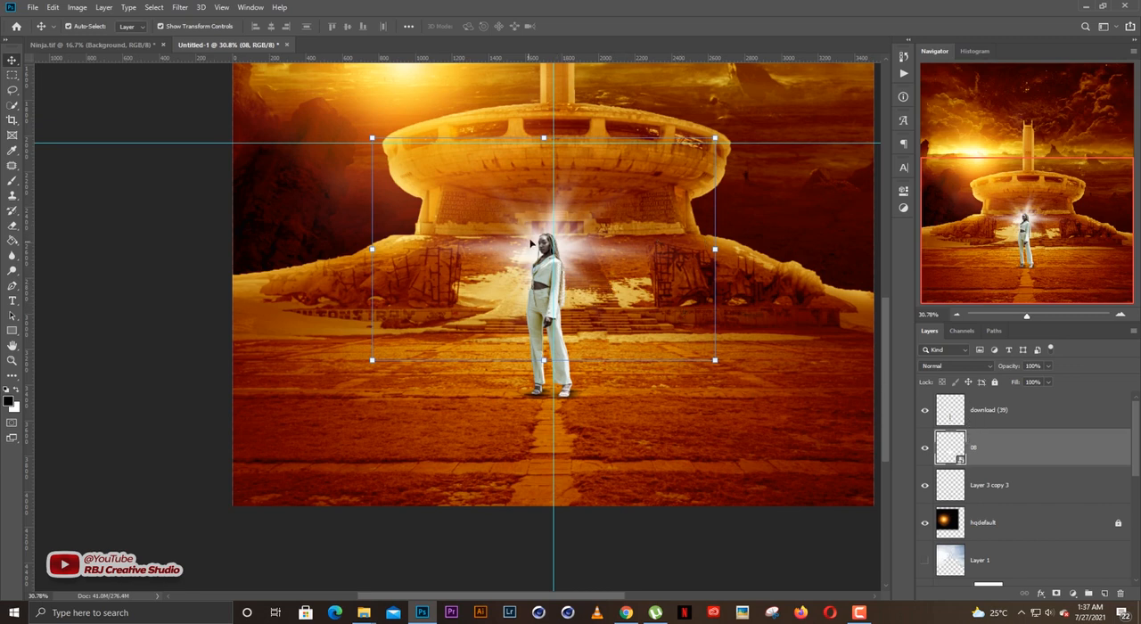
Add a Color Balance adjustment layer clipped to the light-burst layer 08.
scroll(531, 243, up, 5)
drag(842, 315, 805, 356)
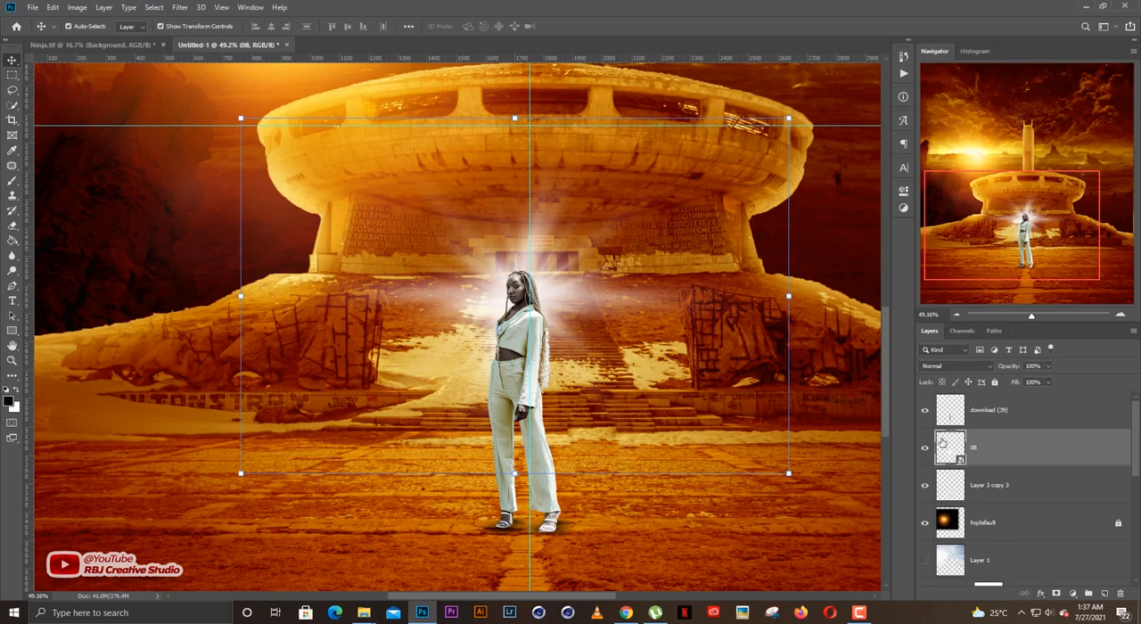
click(1074, 596)
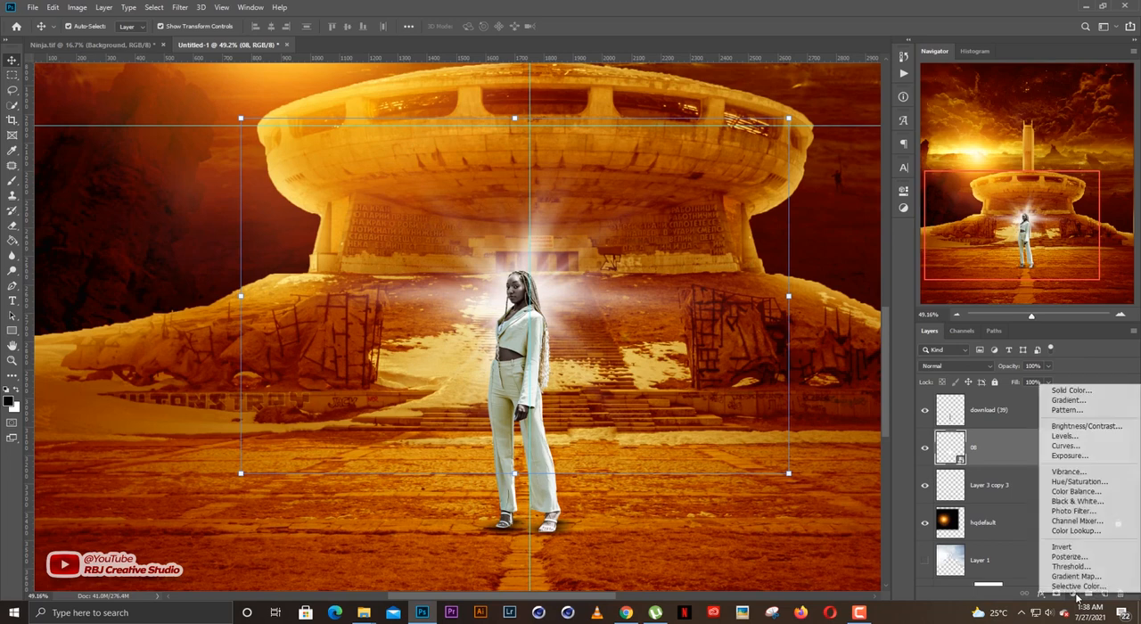
click(1071, 493)
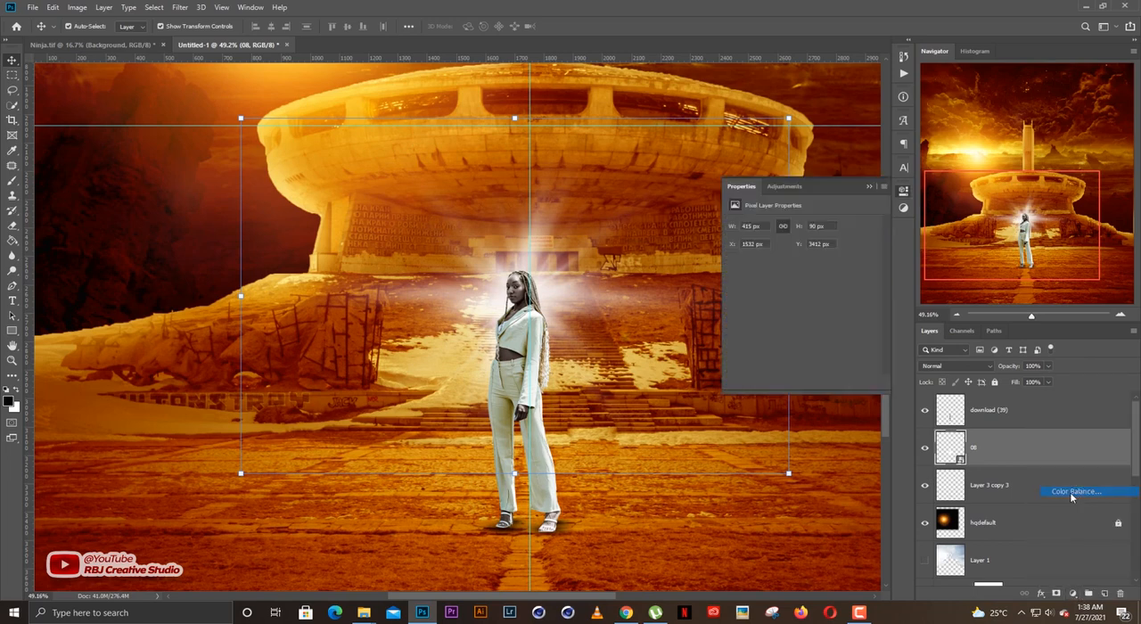
key(ctrl+alt+g)
click(870, 186)
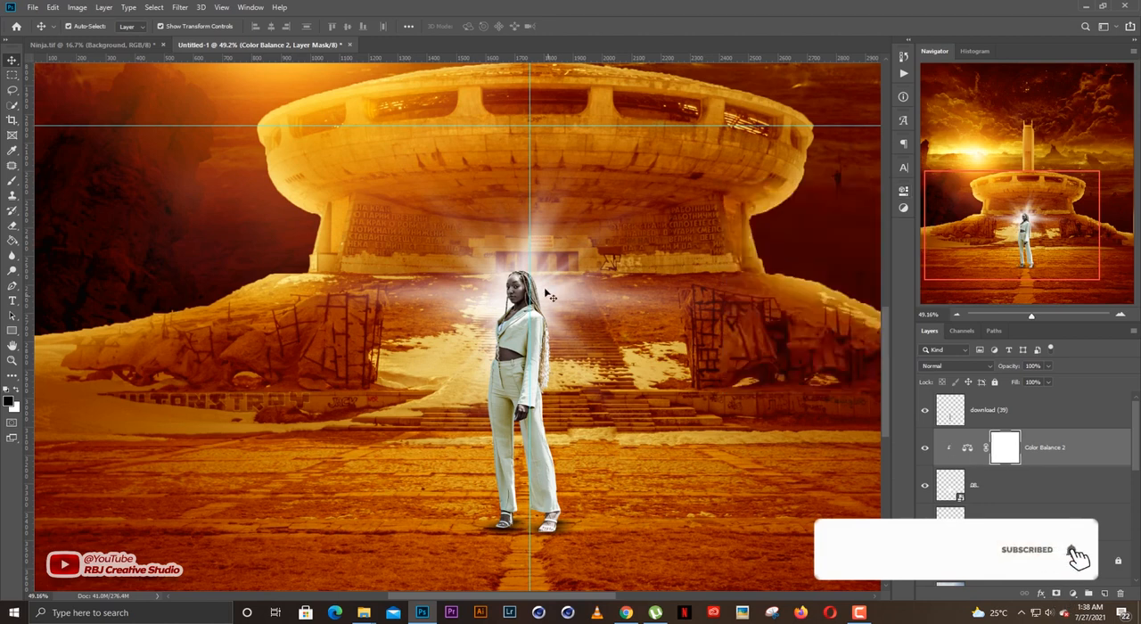
Try warming the light burst with the Color Balance yellow–blue value at -61 for midtones and -76 for highlights.
scroll(532, 312, up, 2)
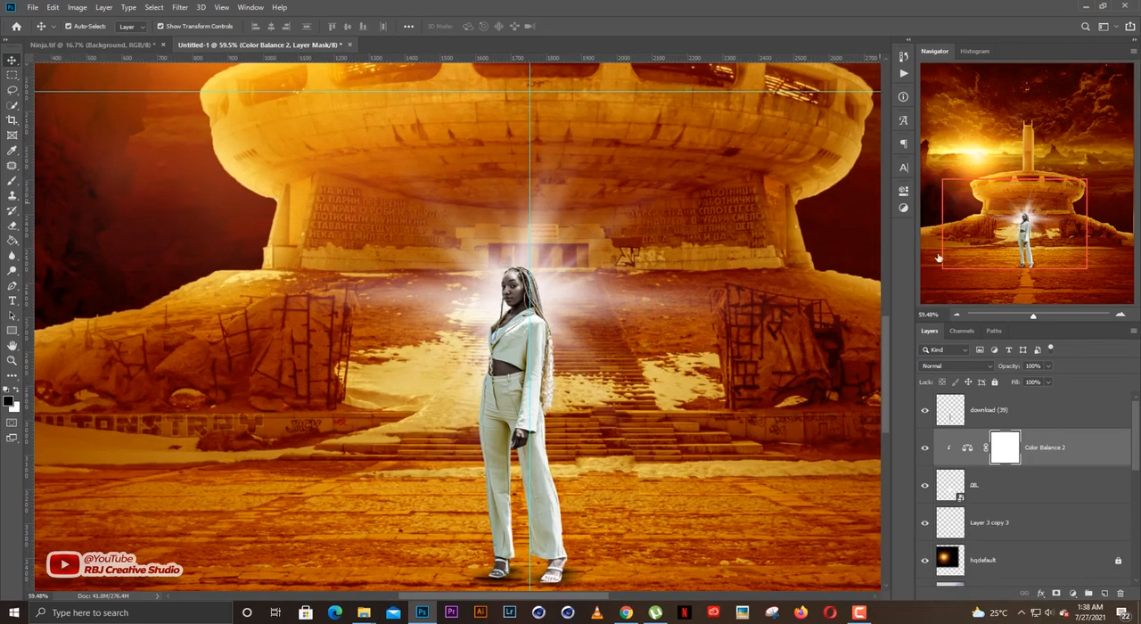
click(903, 190)
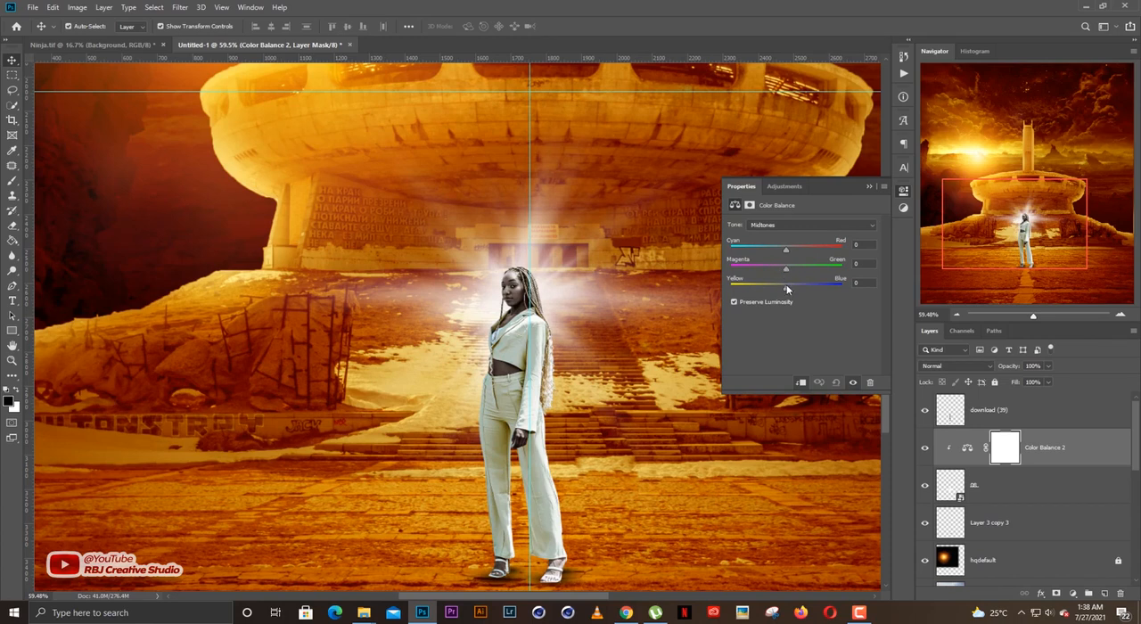
click(775, 224)
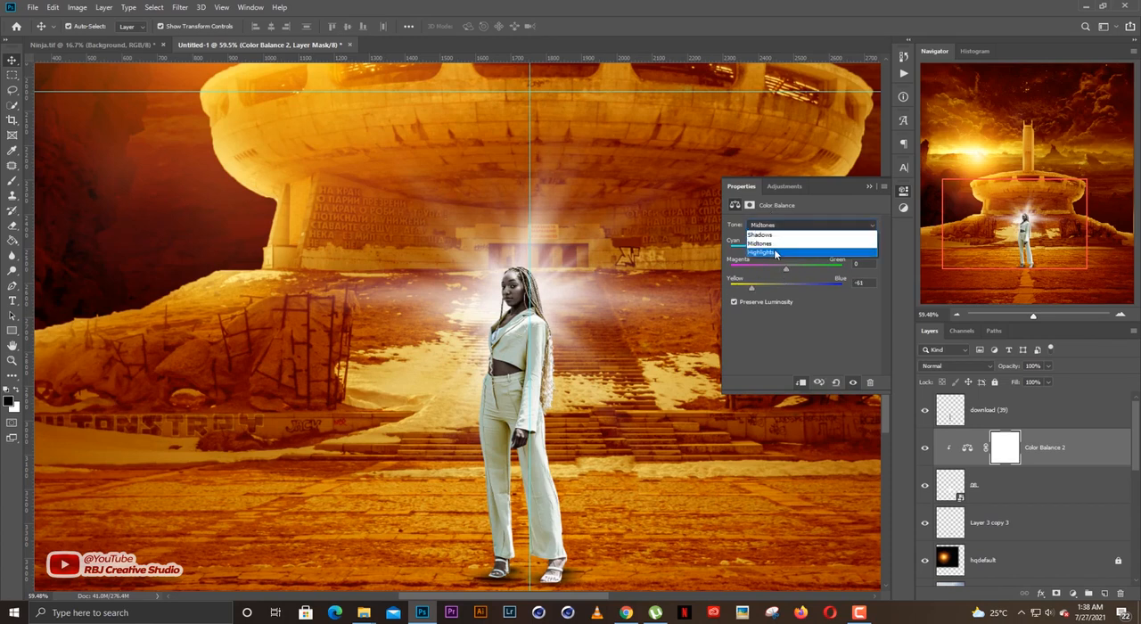
click(773, 251)
drag(778, 291, 743, 288)
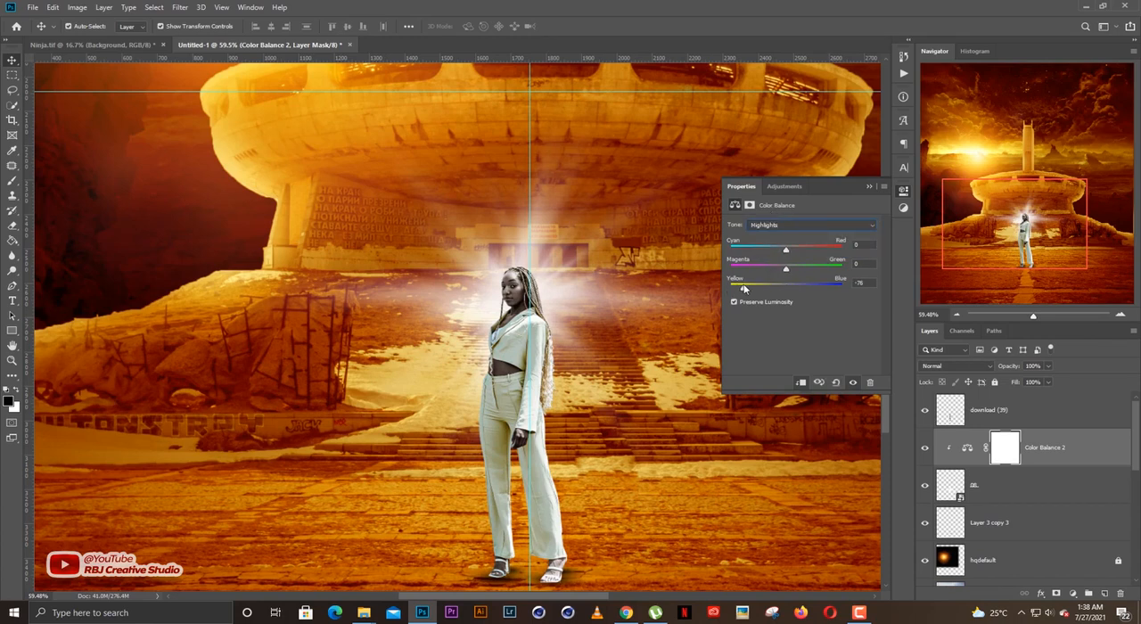
Try shifting the light burst's shadow tones toward magenta, and delete the Color Balance 2 adjustment layer.
click(784, 227)
click(774, 233)
drag(789, 265, 781, 268)
click(784, 224)
click(774, 241)
click(869, 186)
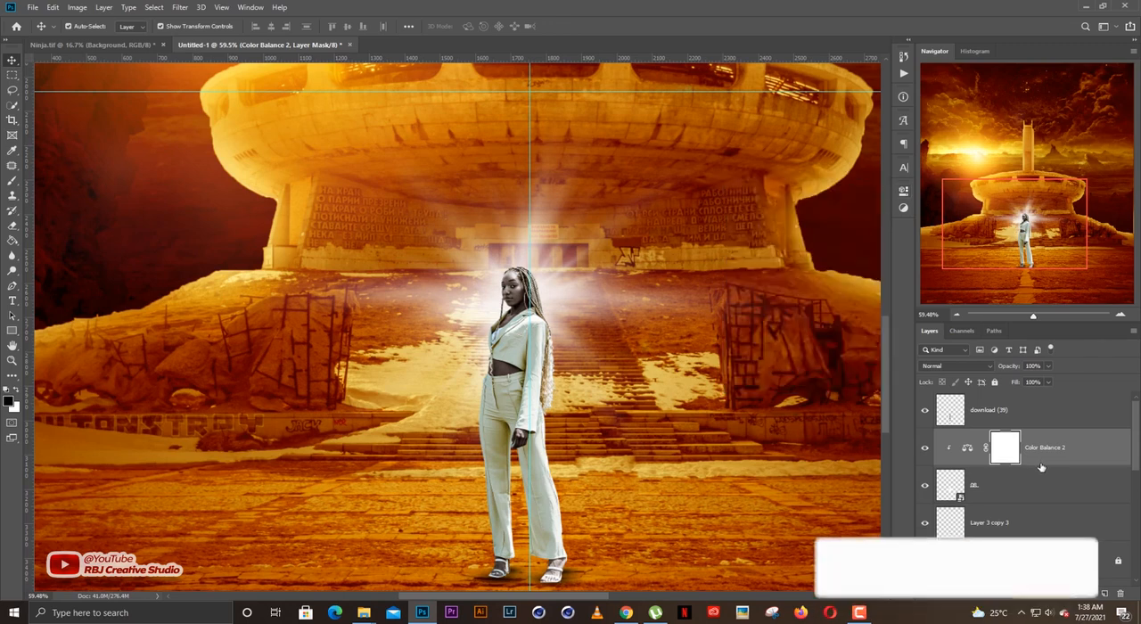
key(Delete)
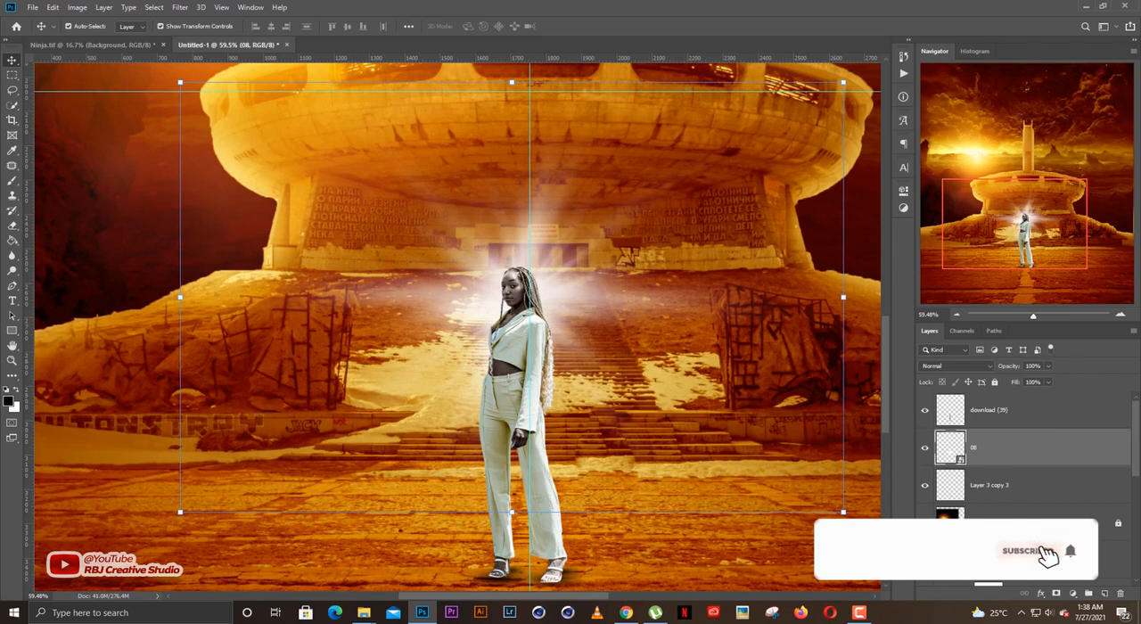
Fill a selection of the light burst's shape with yellow-orange ffd05e on a new layer above layer 08, and deselect.
click(1106, 593)
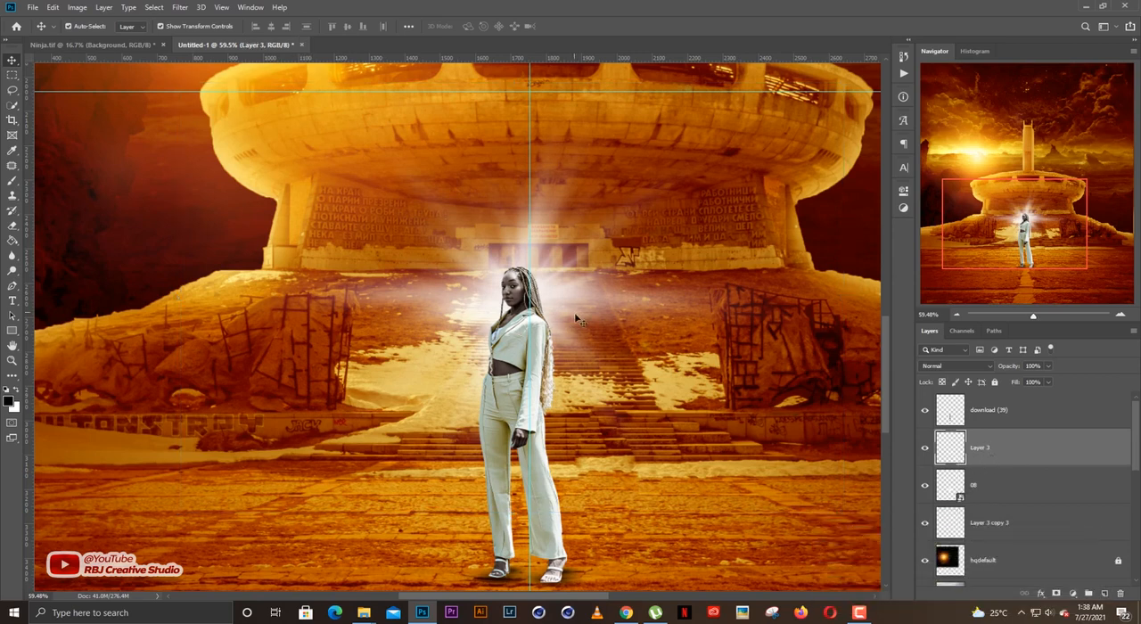
ctrl+click(953, 488)
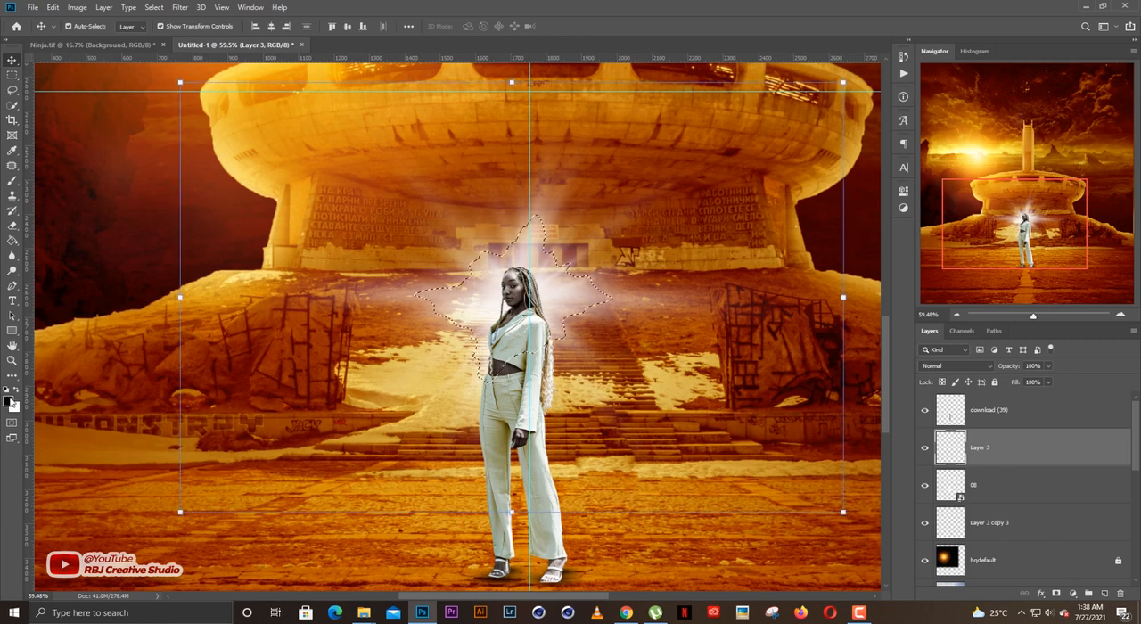
click(8, 401)
click(820, 297)
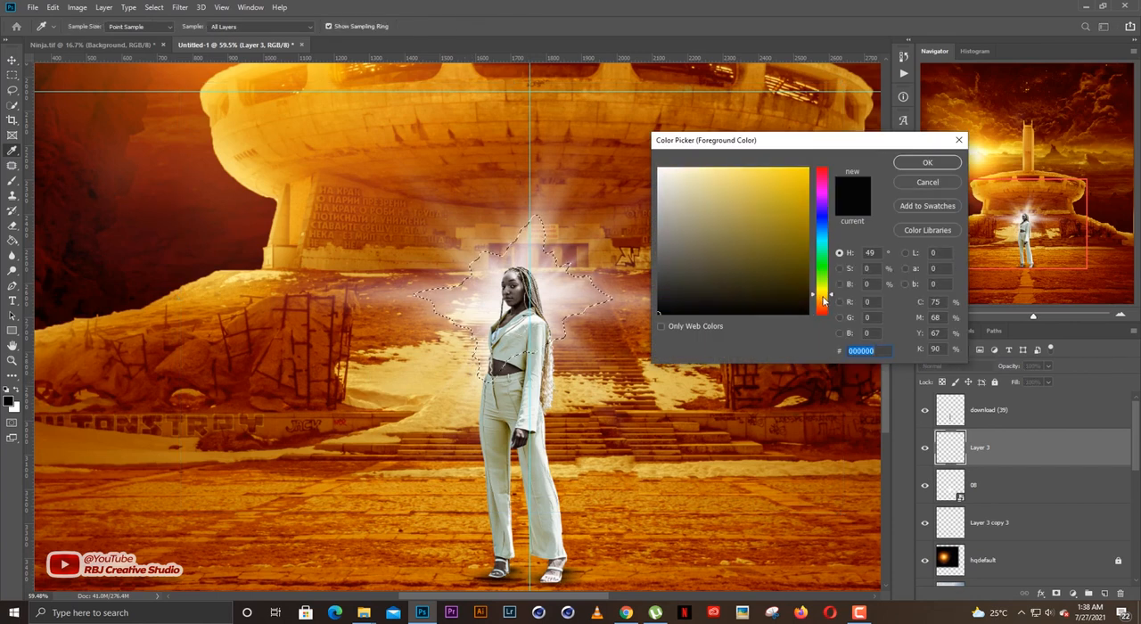
click(761, 239)
drag(761, 239, 753, 139)
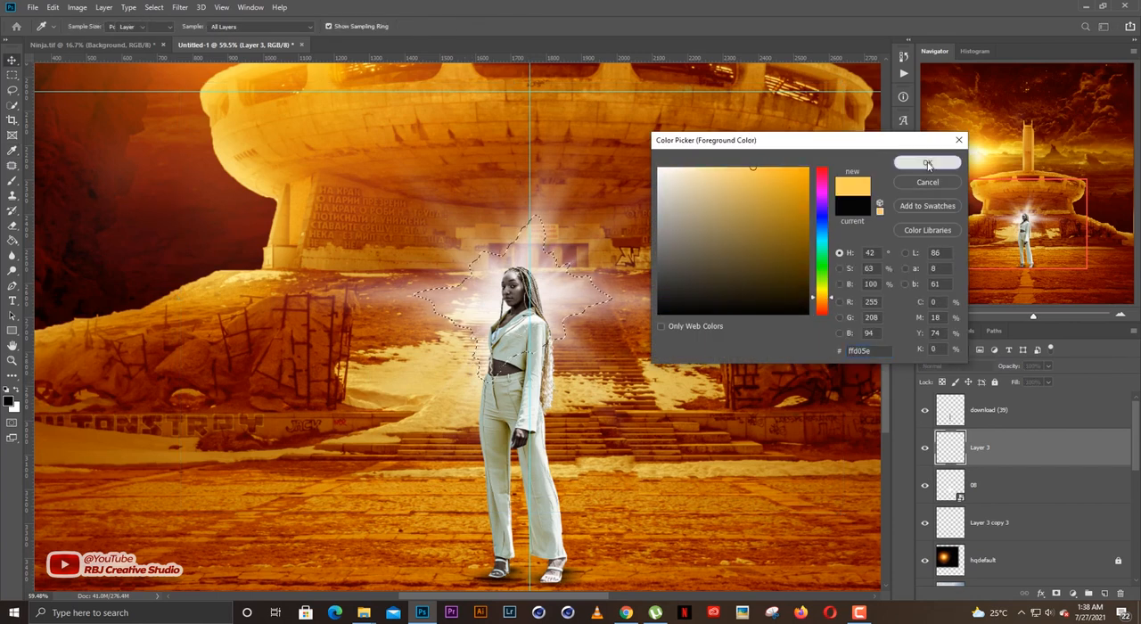
click(927, 162)
key(g)
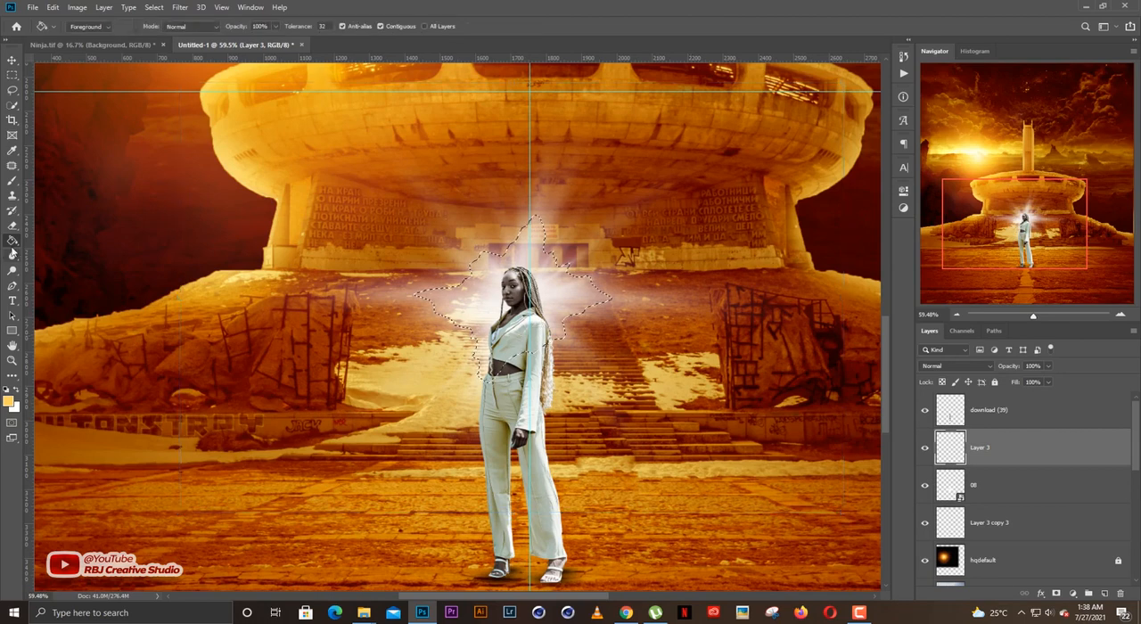
click(565, 296)
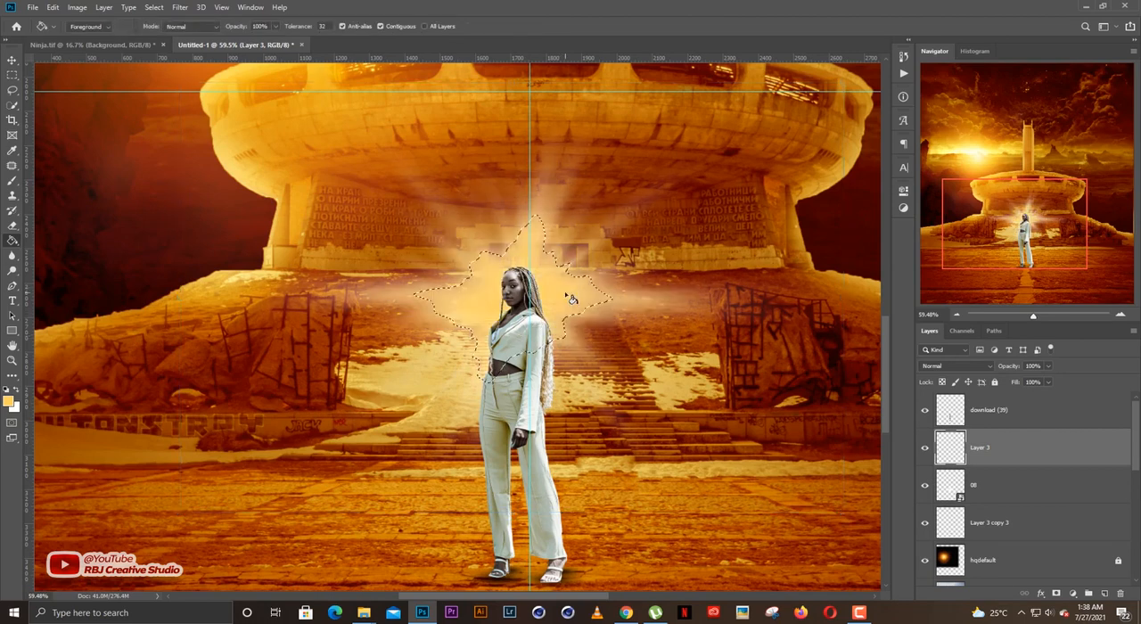
key(ctrl+d)
key(v)
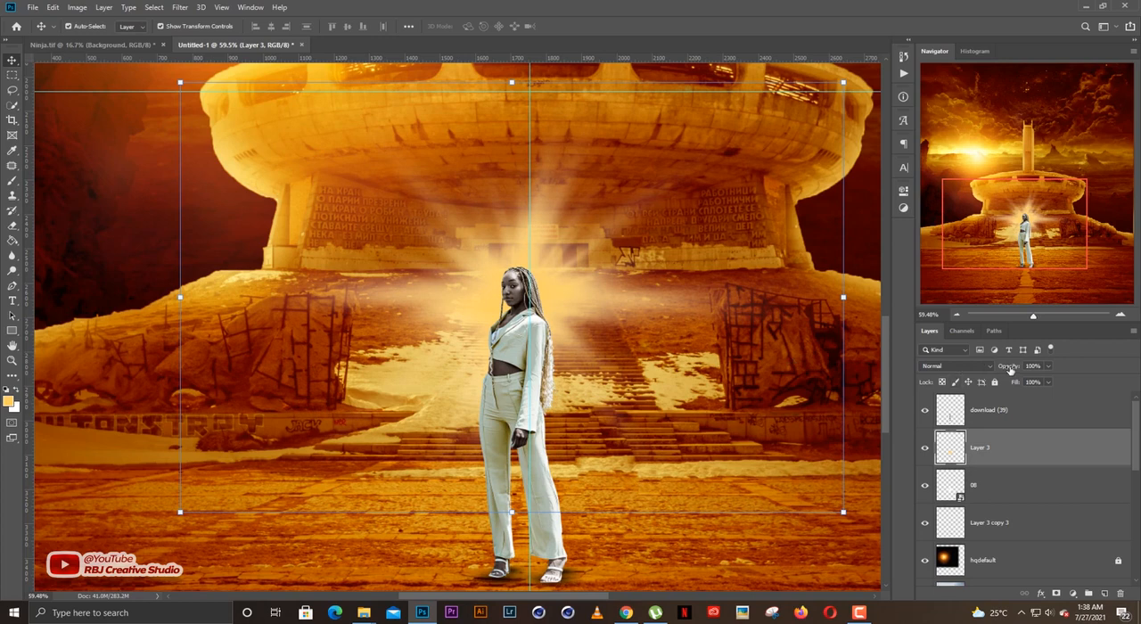
Set the yellow glow layer's opacity to 93% and its blend mode to Screen.
mouse_move(1008, 370)
mouse_down()
mouse_move(999, 371)
mouse_move(1015, 370)
mouse_up()
click(945, 366)
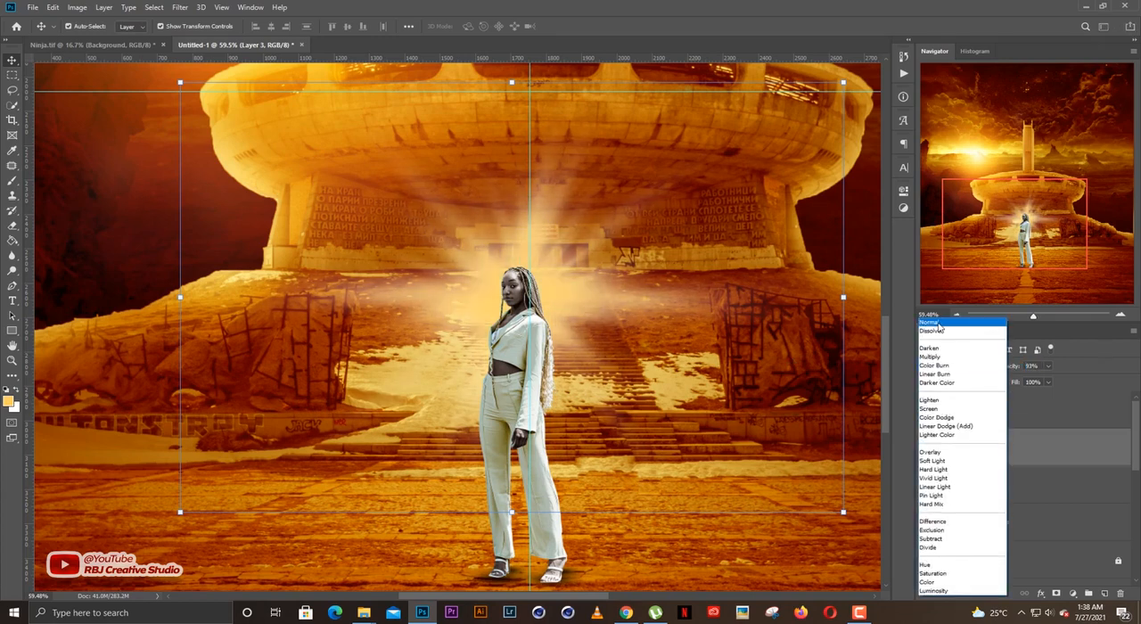
click(938, 324)
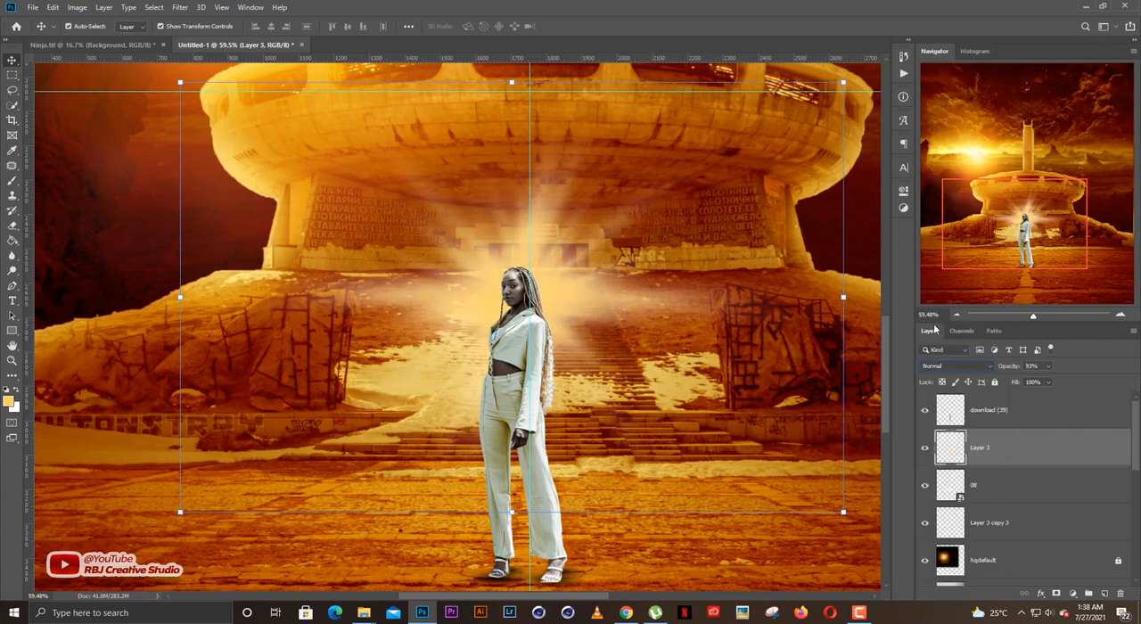
key(Down)
key(Down)
key(Down)
key(Down)
key(Down)
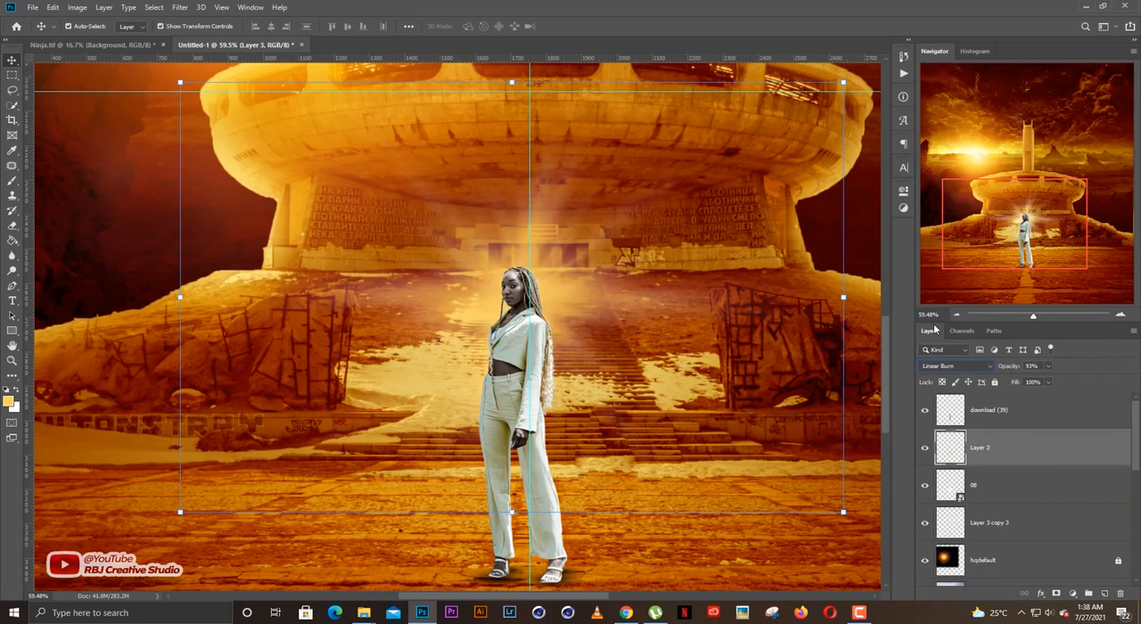
key(Down)
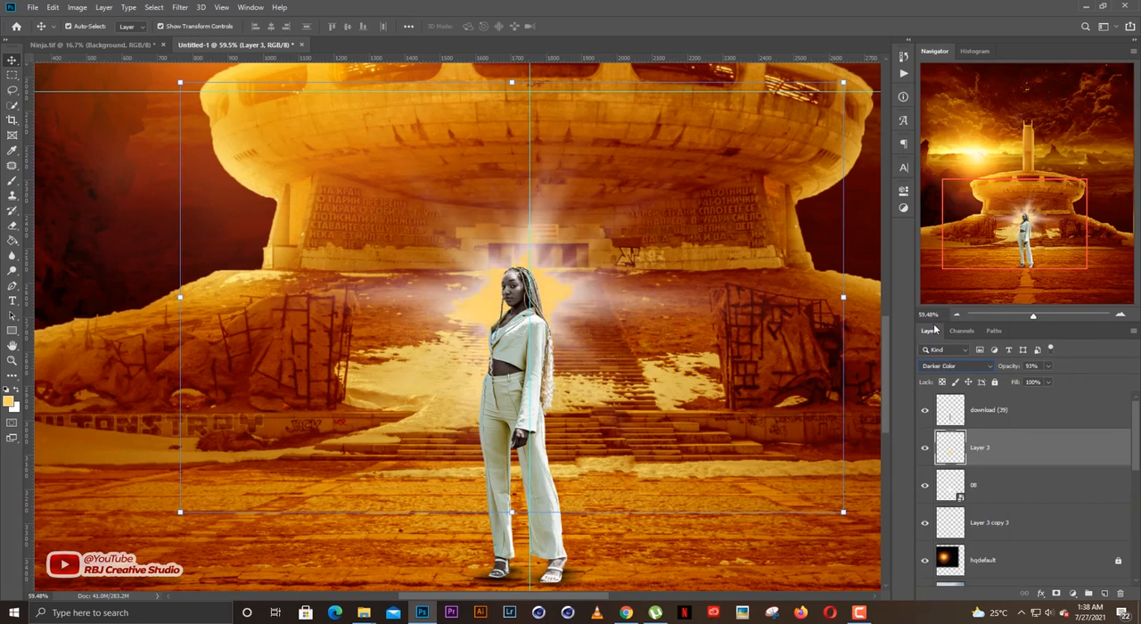
key(Down)
key(Up)
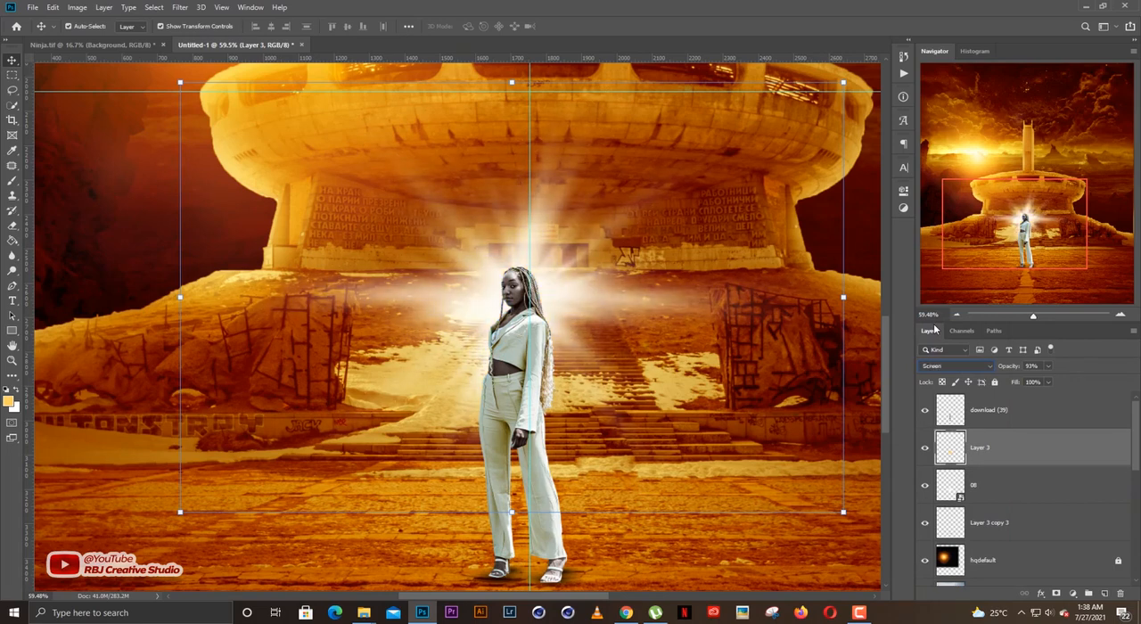
Compare the scene with and without the yellow glow, restore its opacity to 100%, and lock both the glow and light-burst layers.
click(875, 385)
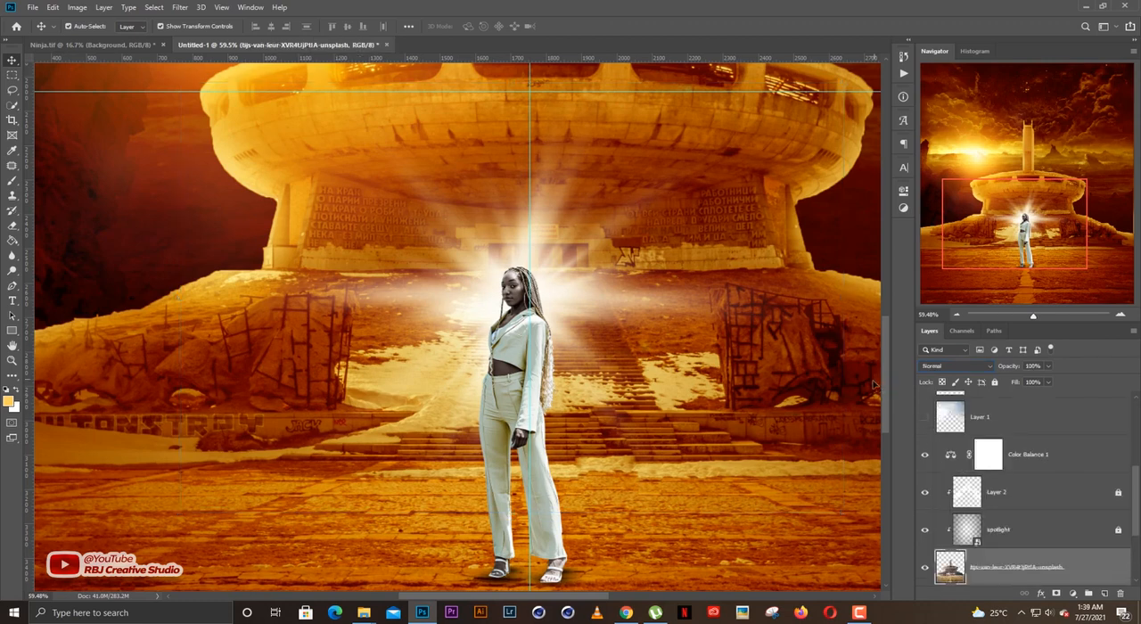
click(614, 318)
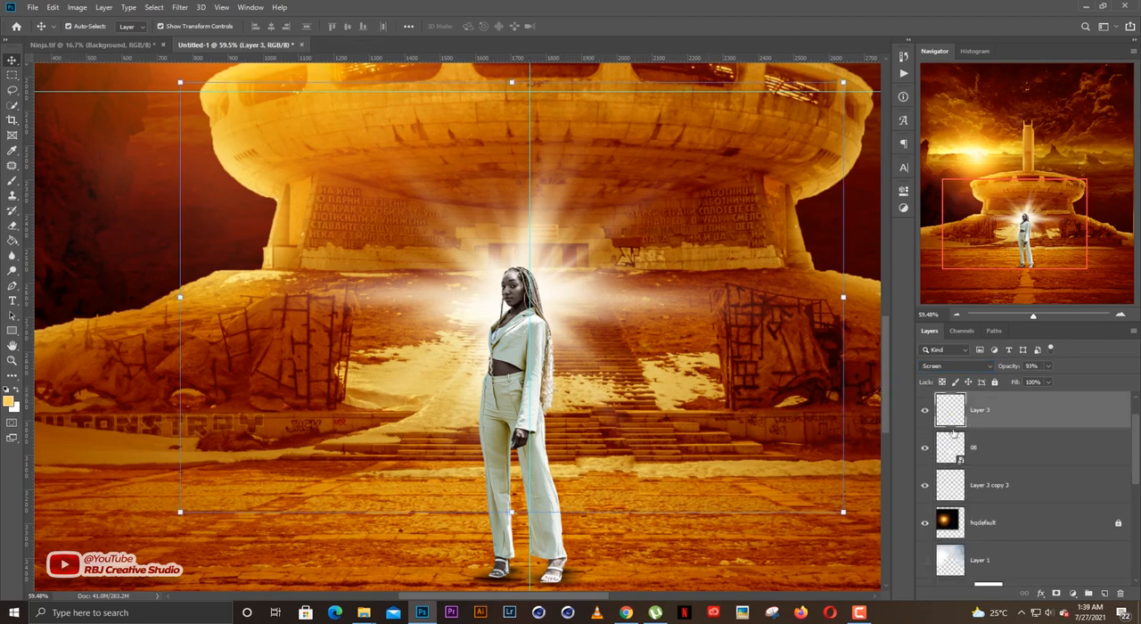
click(923, 415)
click(923, 414)
drag(1014, 368, 1124, 373)
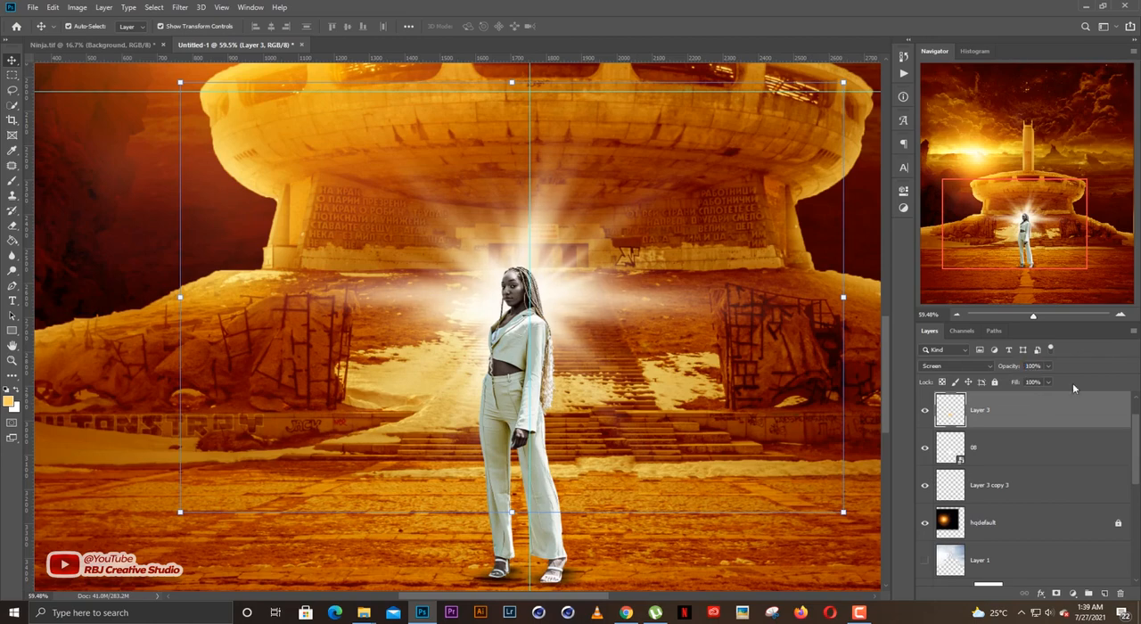
shift+click(1005, 446)
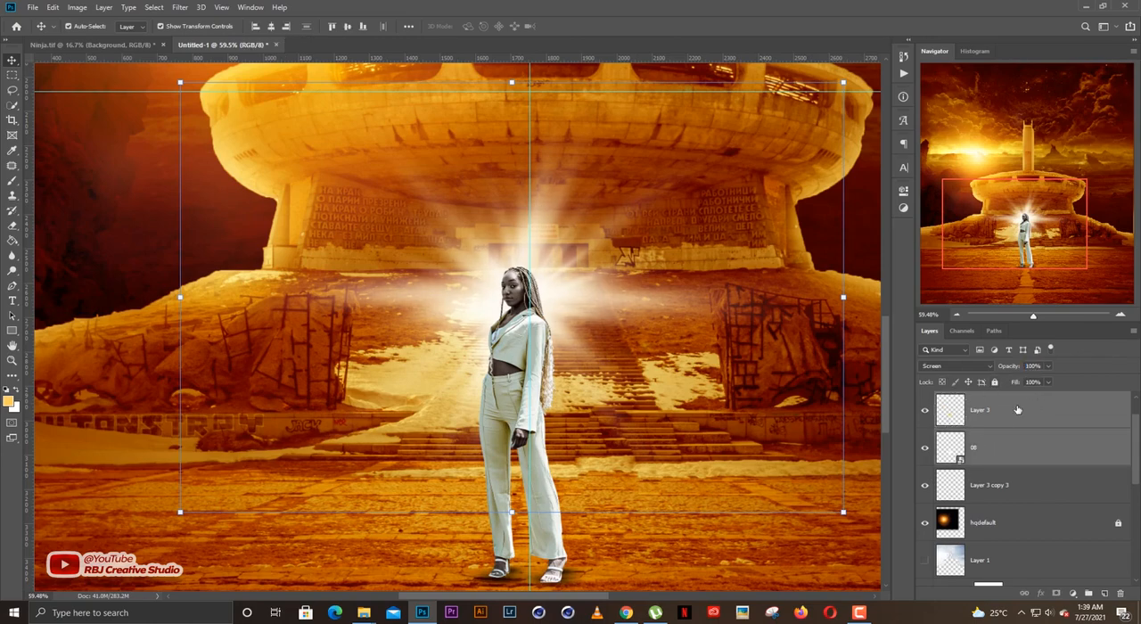
click(994, 382)
Place the white feathered wings image at about 32.18% scale, positioned around the woman's shoulders.
scroll(758, 410, down, 3)
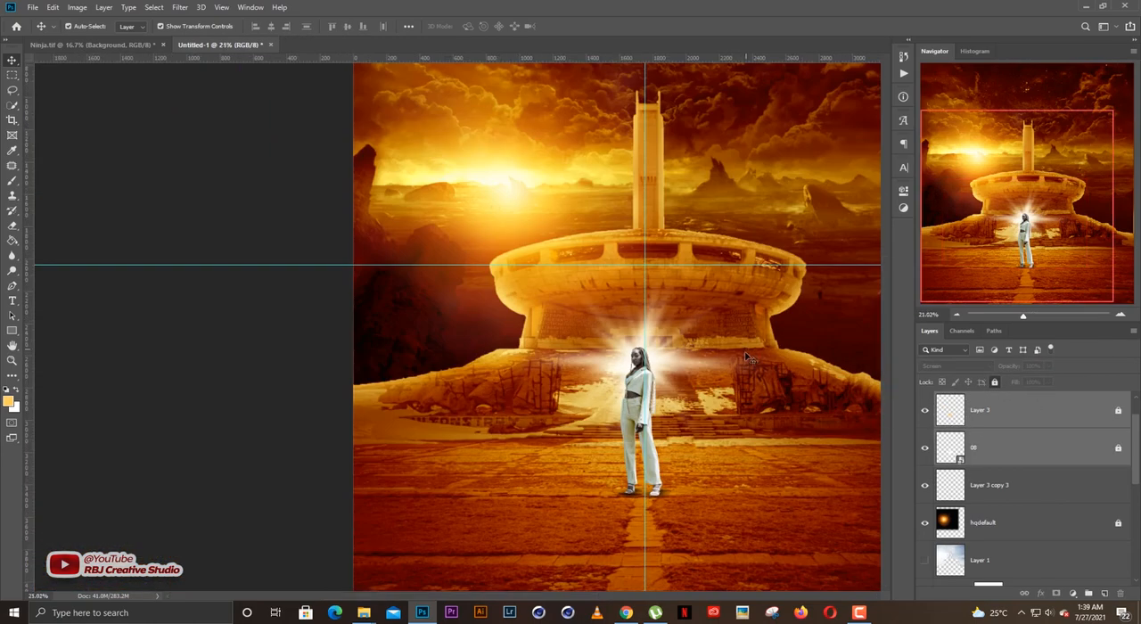
scroll(410, 475, up, 3)
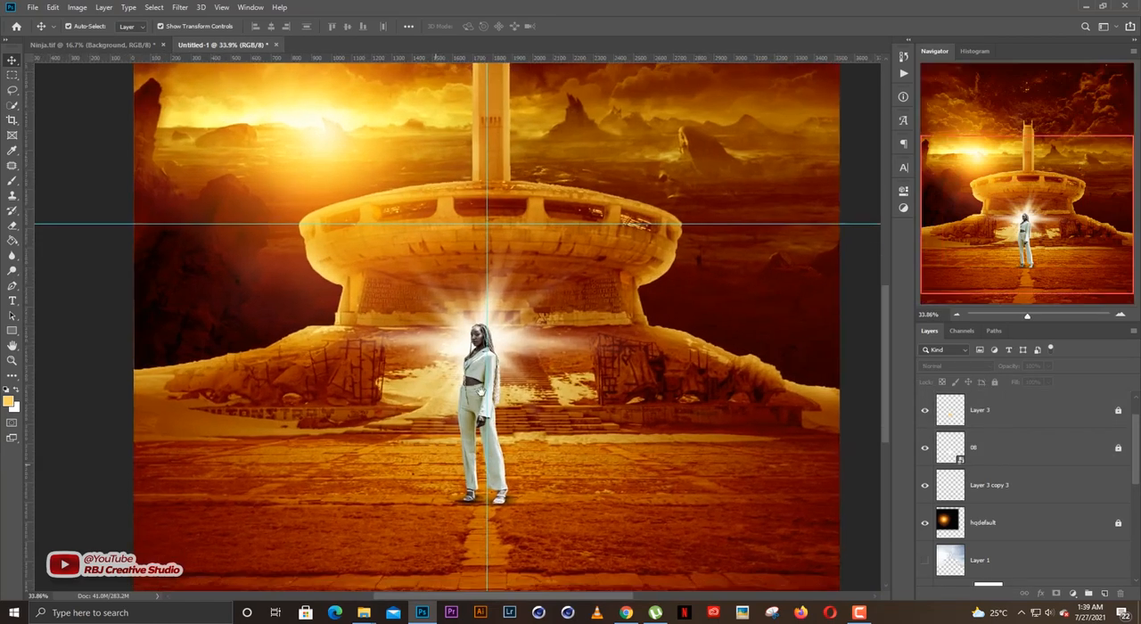
scroll(486, 390, up, 2)
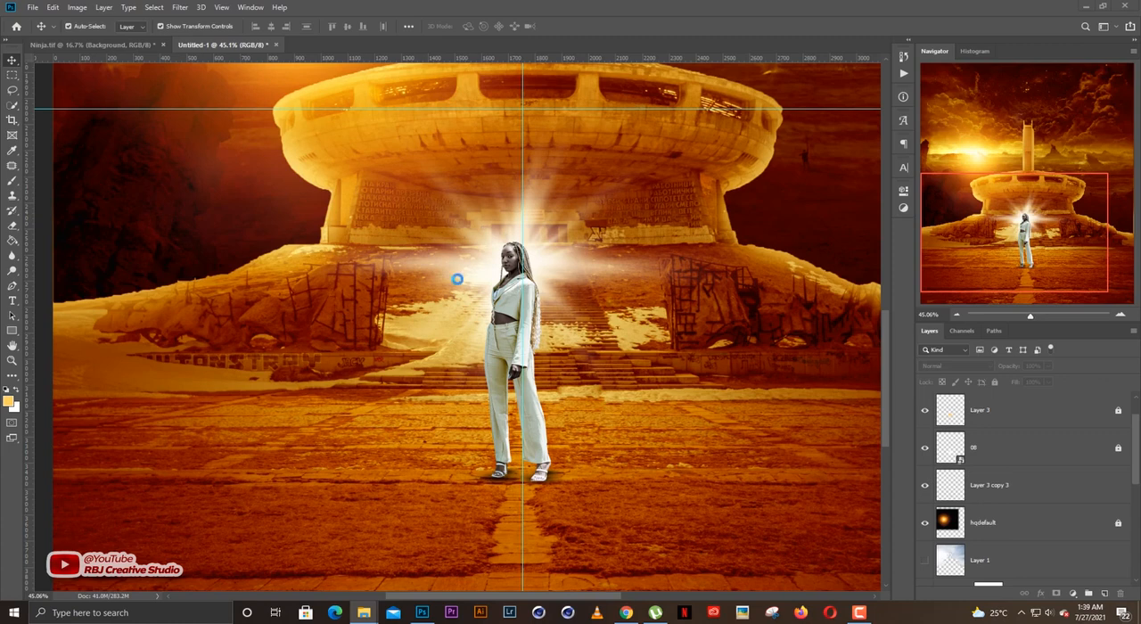
drag(557, 309, 554, 306)
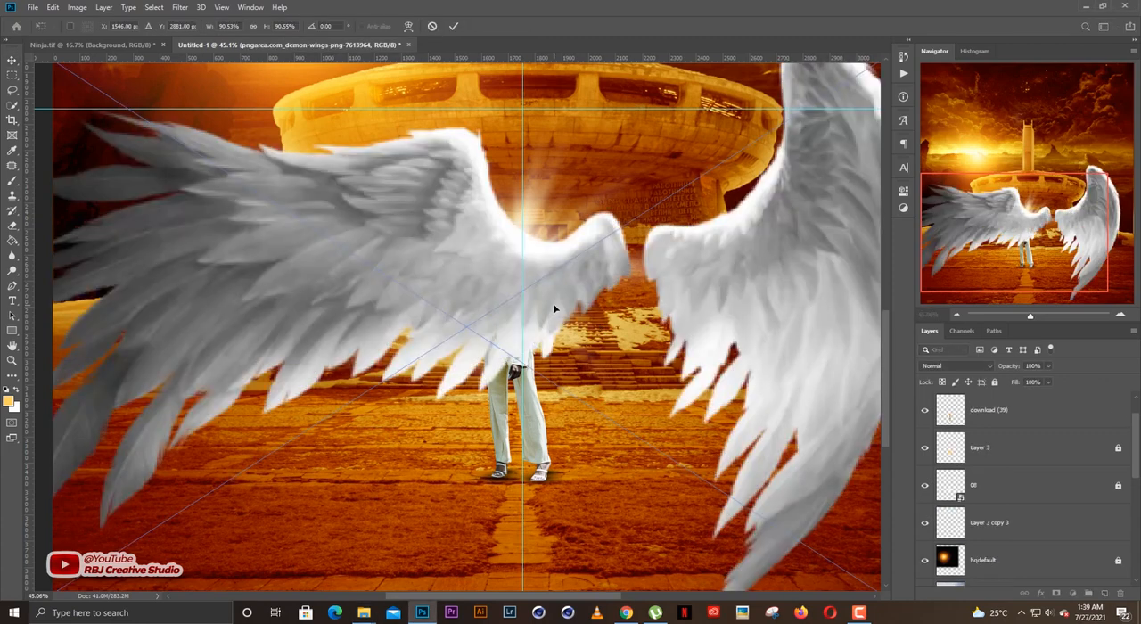
scroll(558, 299, down, 3)
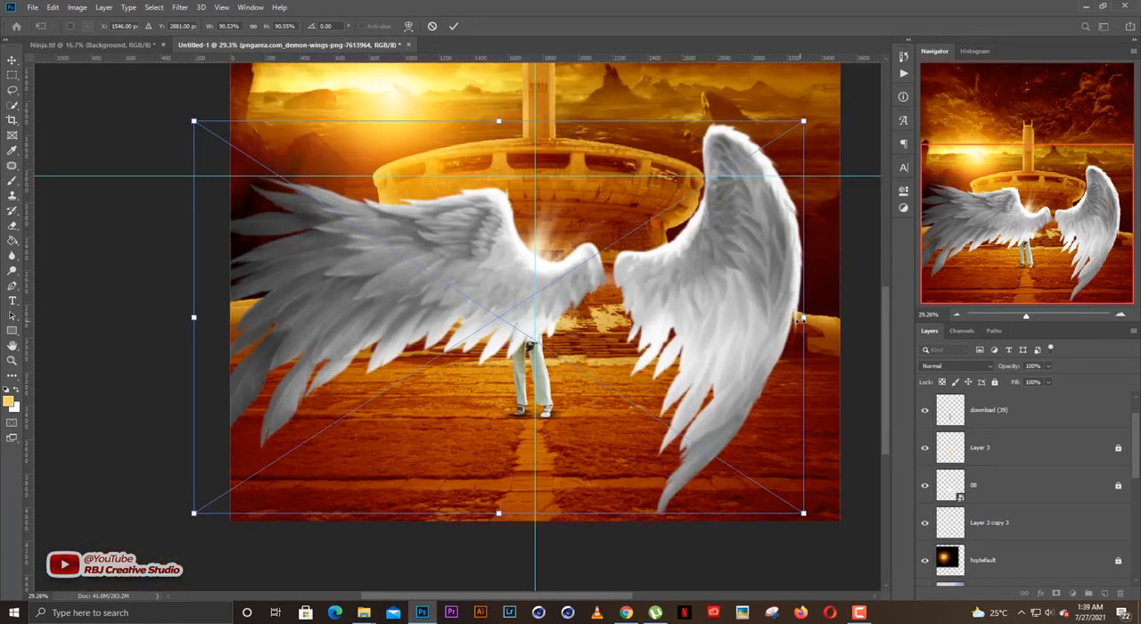
drag(801, 319, 564, 293)
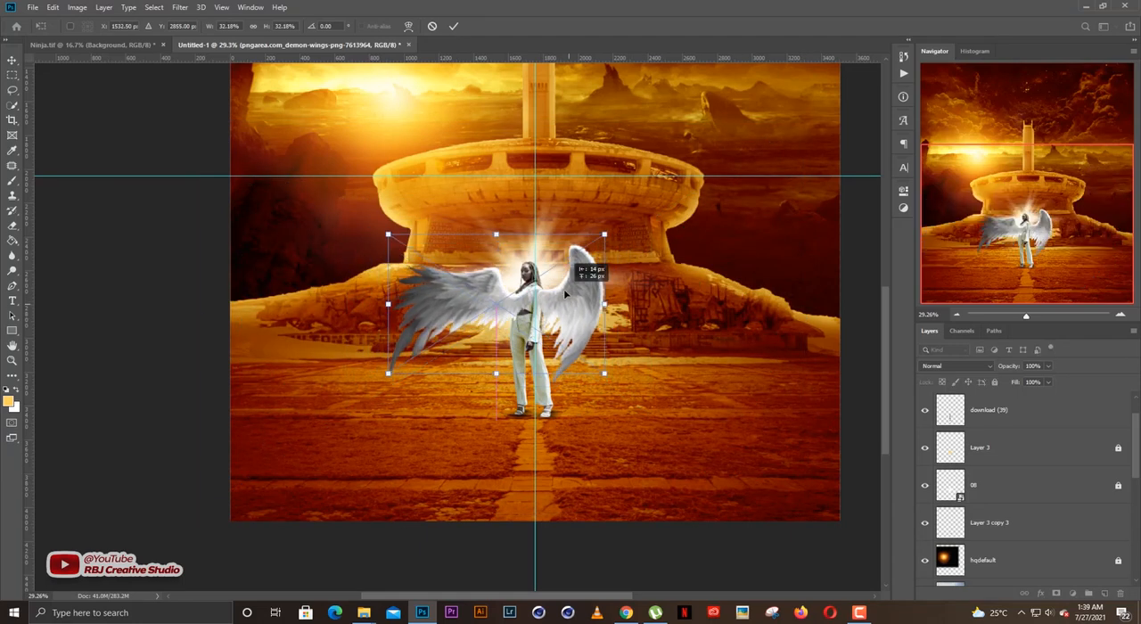
key(Return)
scroll(537, 303, up, 1)
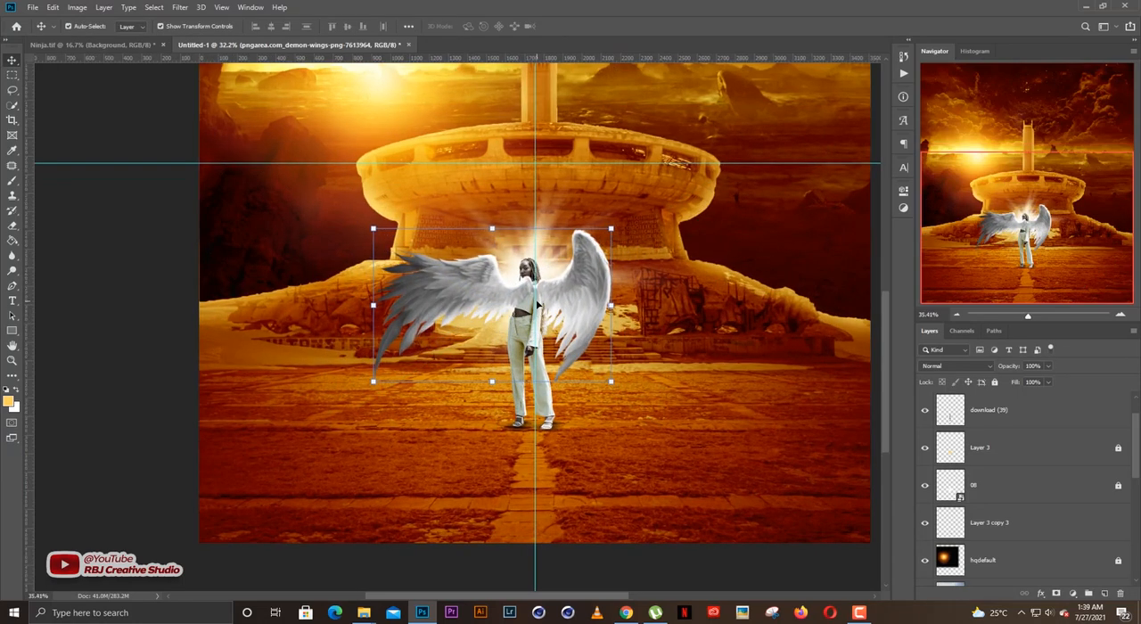
Move the wings layer below the woman's layer, download (39), so the wings sit behind her.
scroll(538, 303, up, 1)
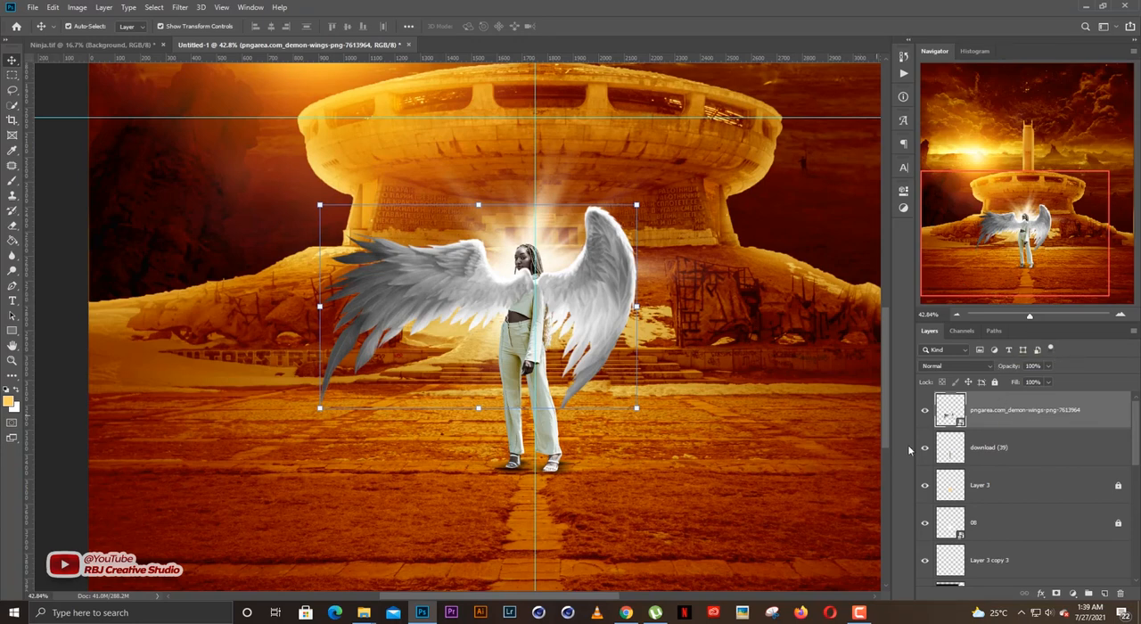
drag(1008, 431, 1008, 465)
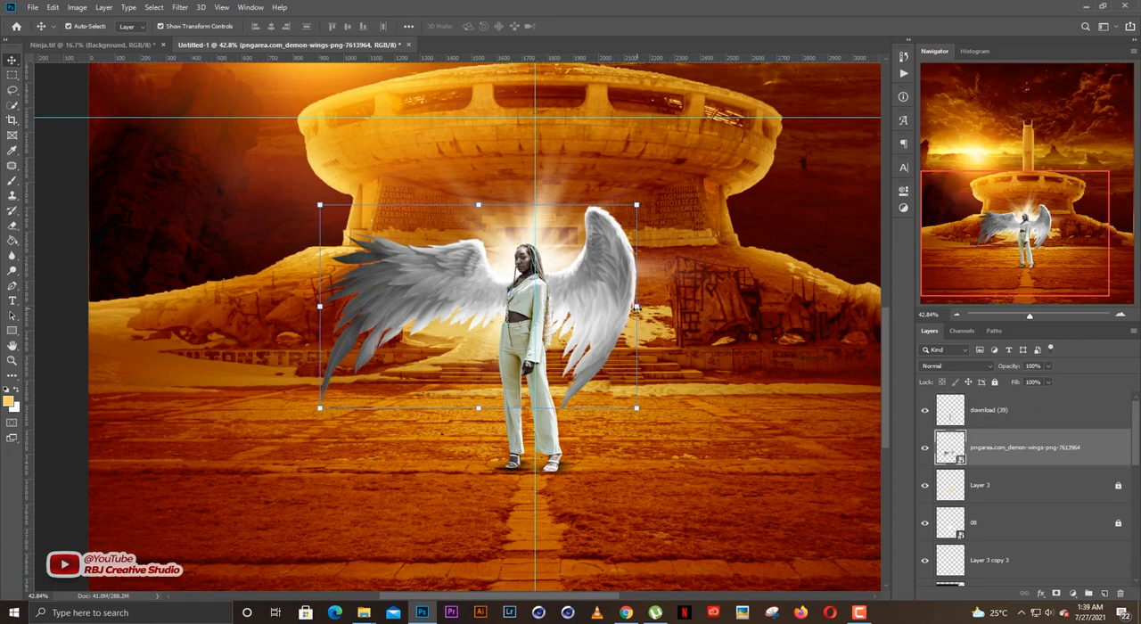
scroll(590, 285, up, 4)
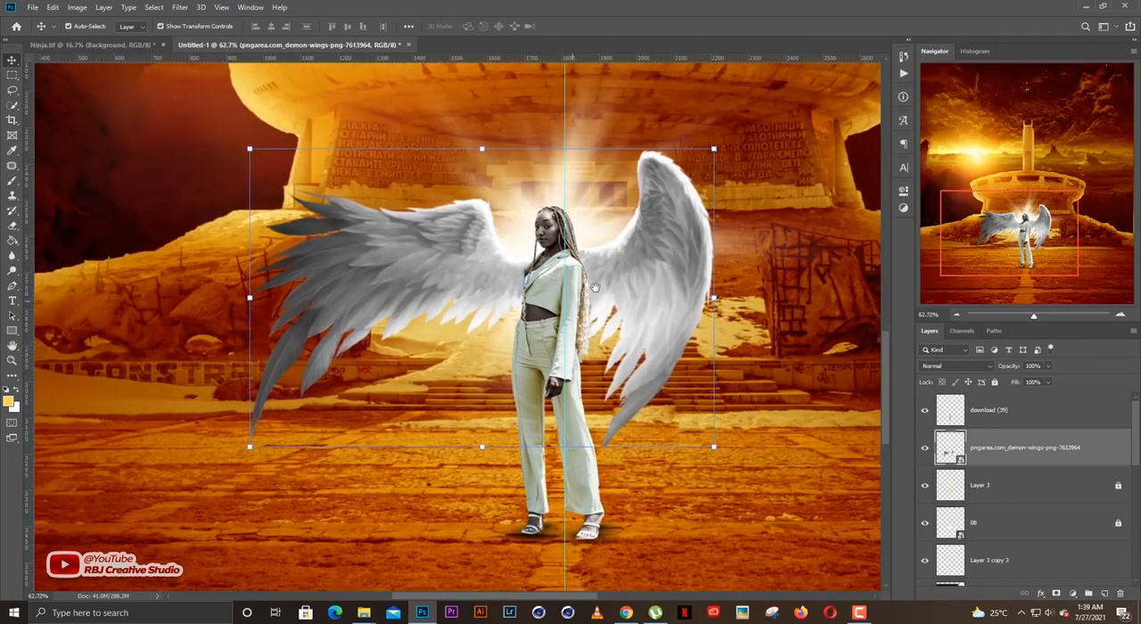
drag(595, 287, 599, 287)
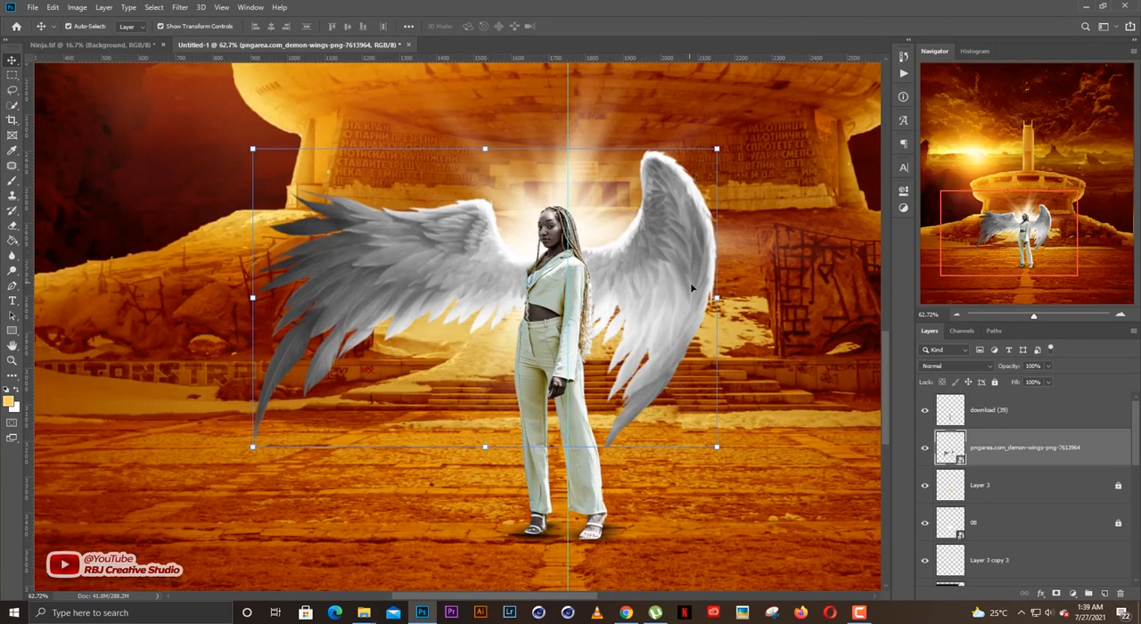
key(ctrl+t)
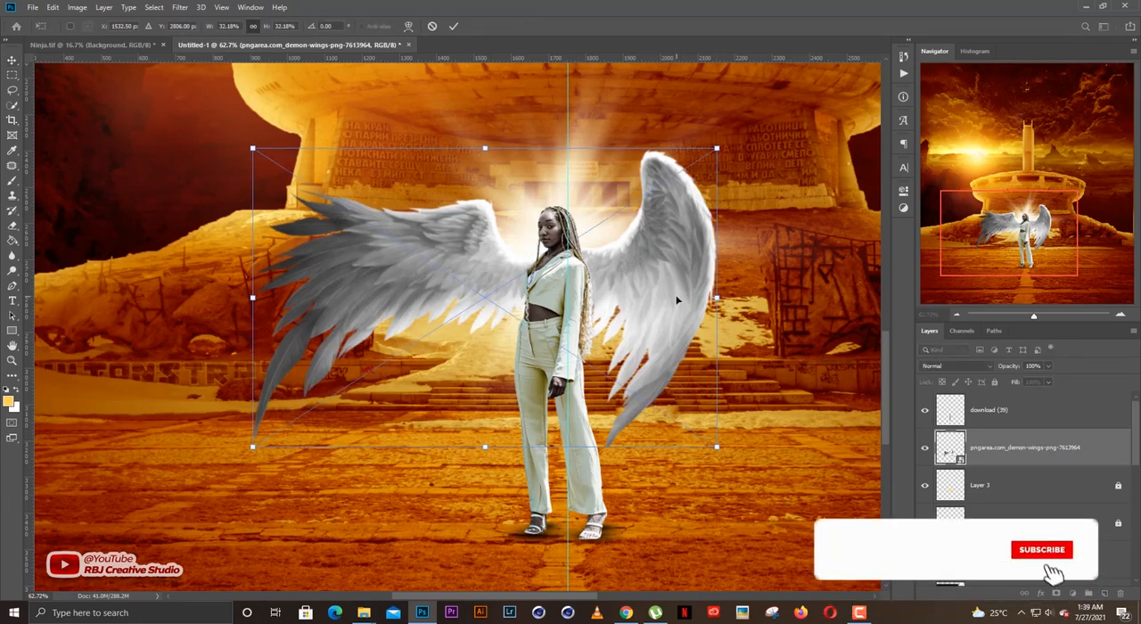
mouse_move(678, 301)
mouse_down()
mouse_move(693, 295)
mouse_move(679, 307)
mouse_up()
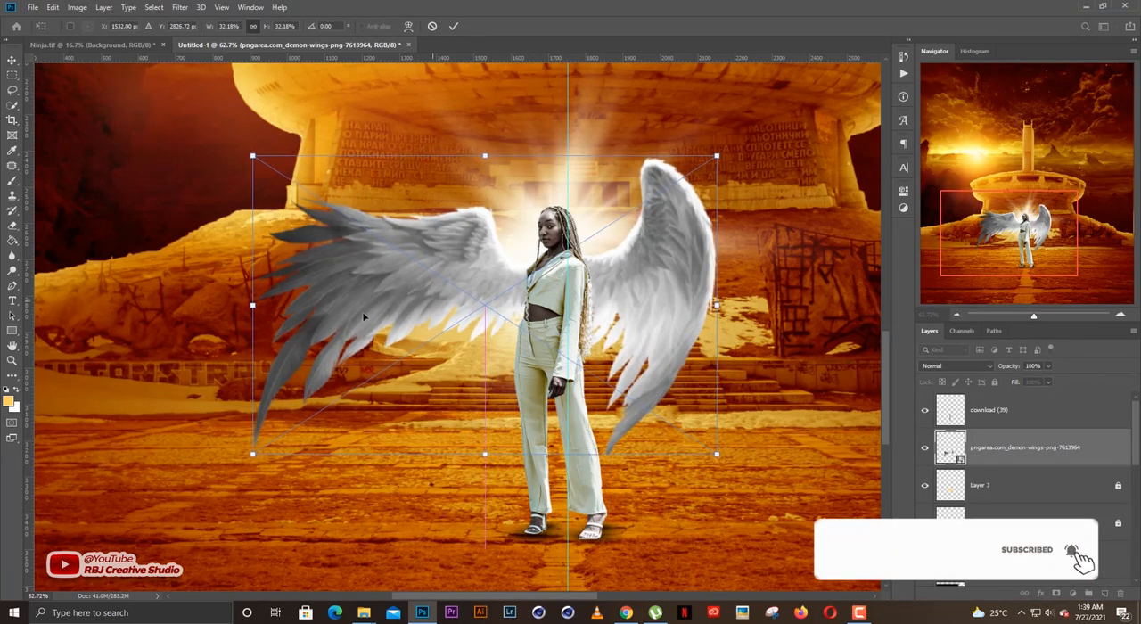
right_click(512, 319)
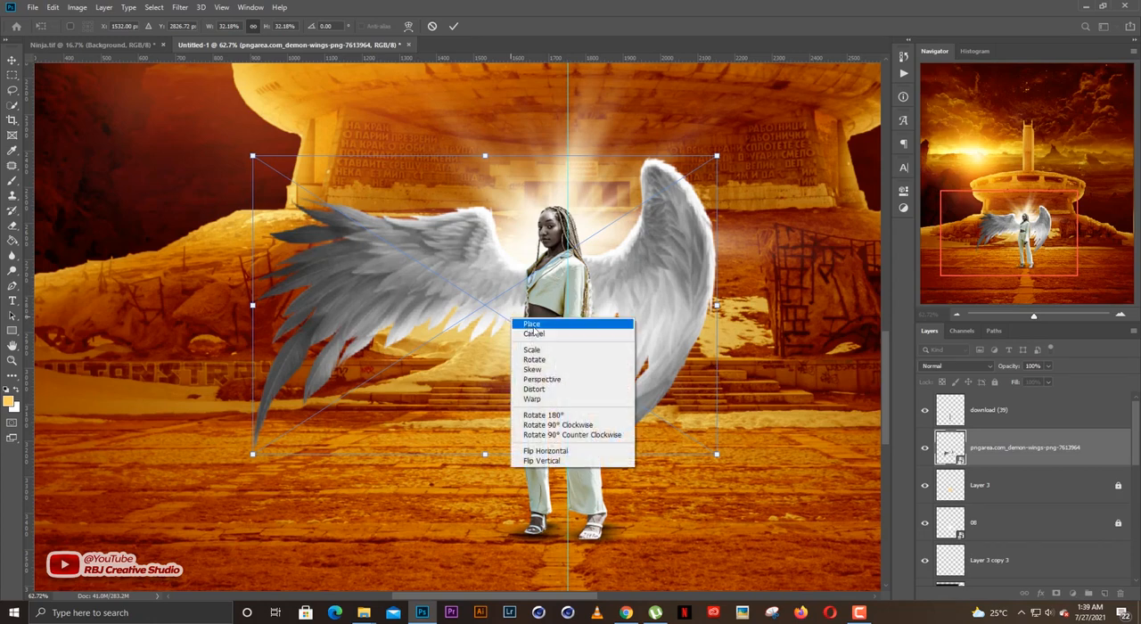
click(563, 452)
drag(588, 331, 726, 336)
right_click(647, 310)
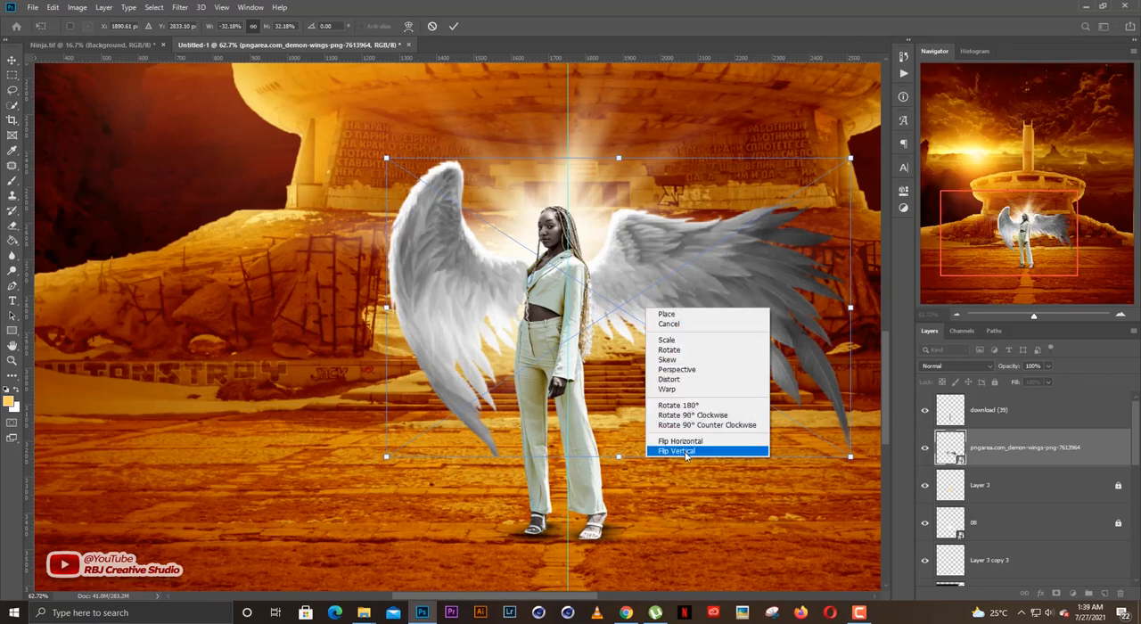
click(596, 213)
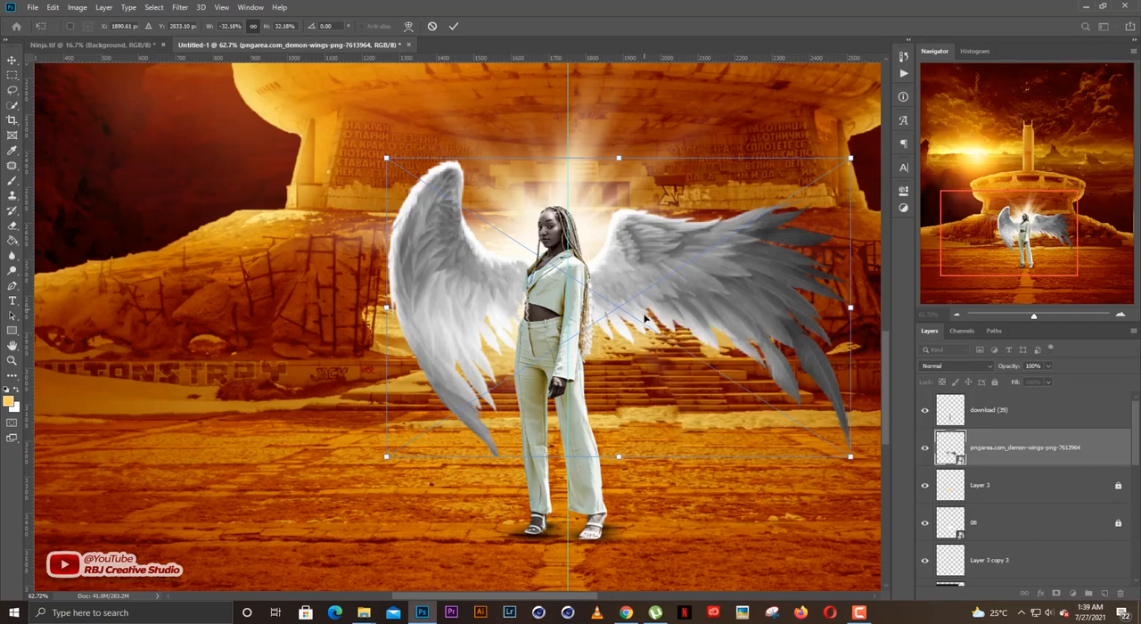
drag(621, 460, 500, 456)
drag(620, 160, 654, 159)
drag(623, 252, 660, 253)
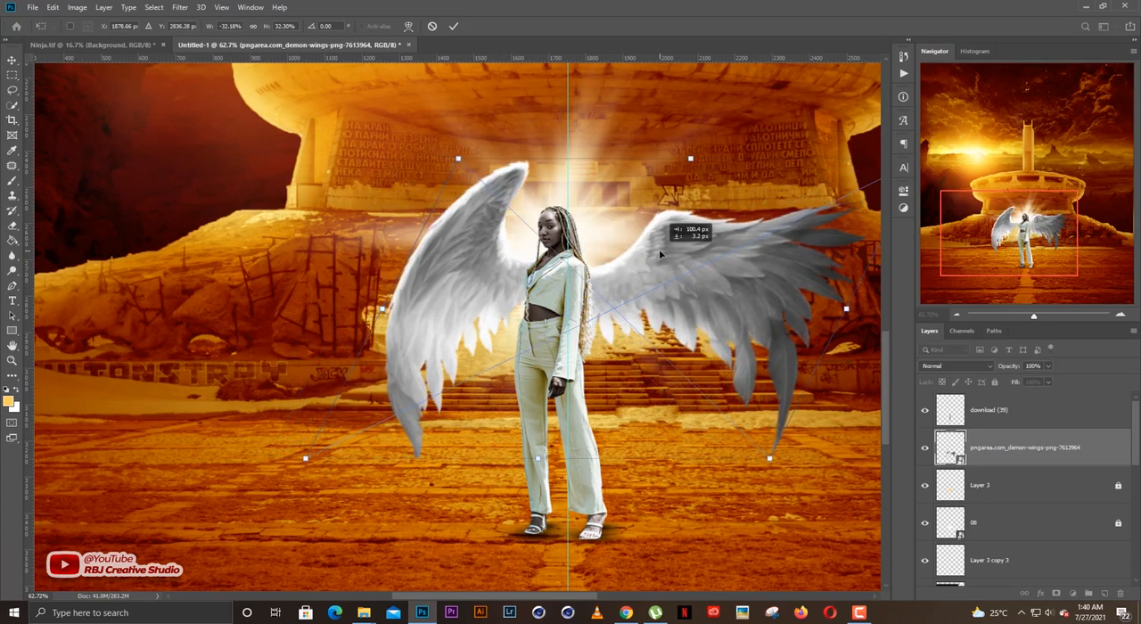
key(Return)
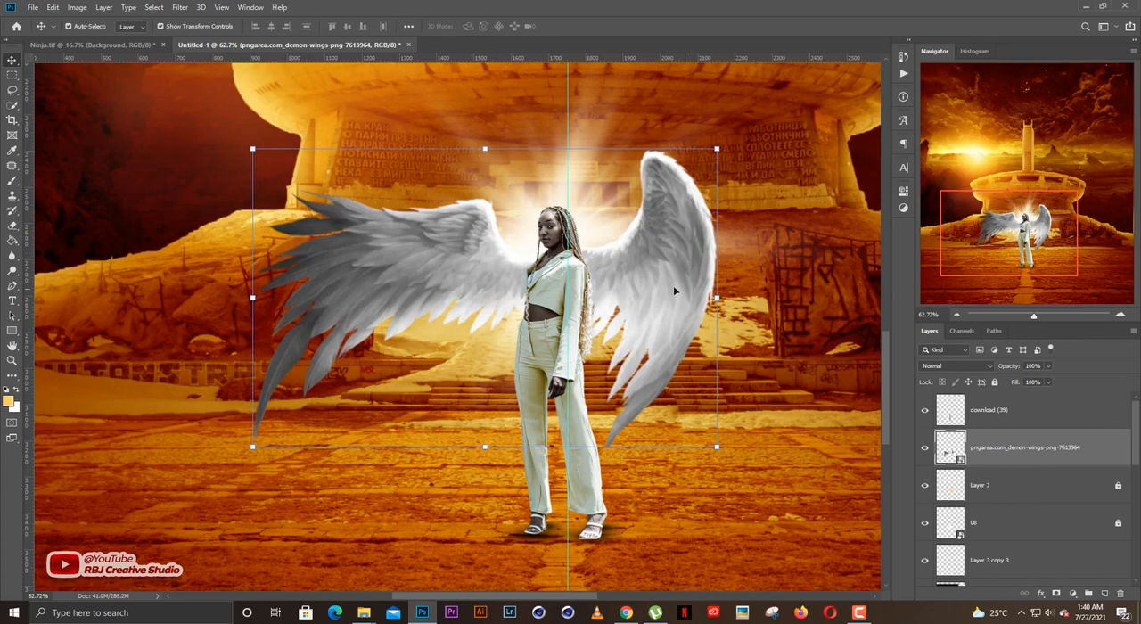
Rasterize the wings smart object layer.
drag(673, 285, 663, 292)
scroll(664, 293, down, 6)
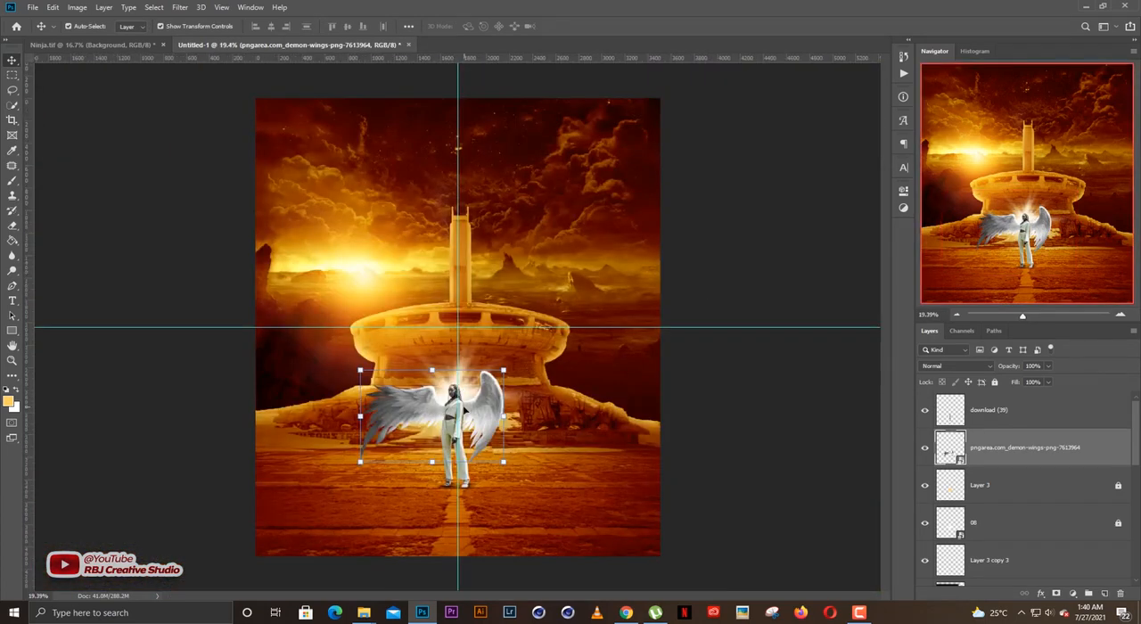
scroll(517, 356, up, 4)
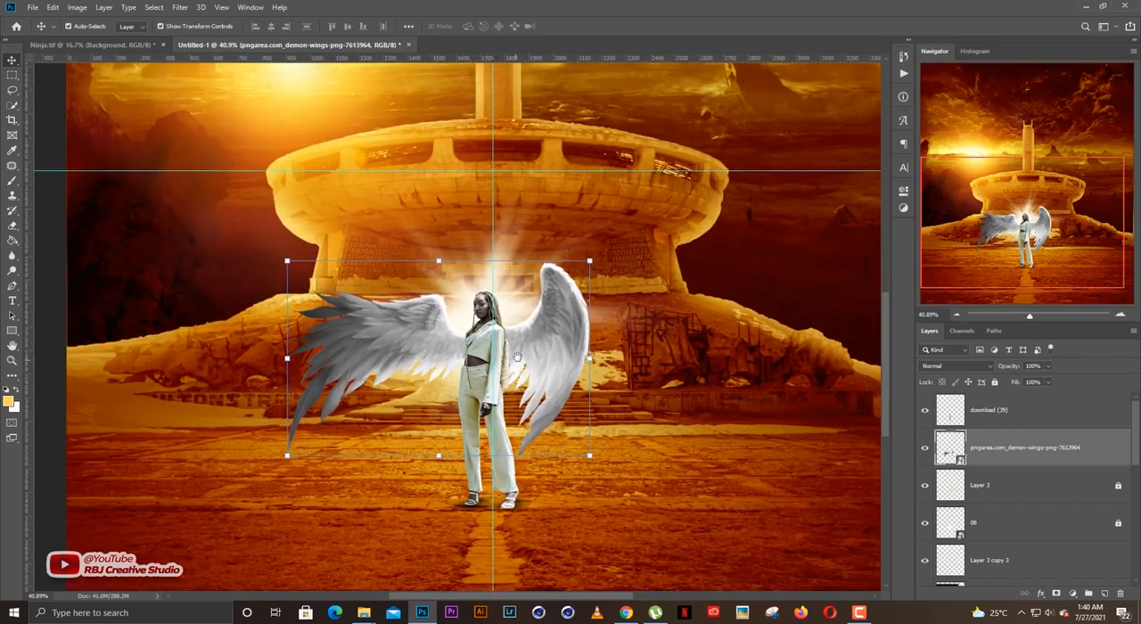
drag(517, 357, 523, 347)
key(e)
click(520, 353)
key(Return)
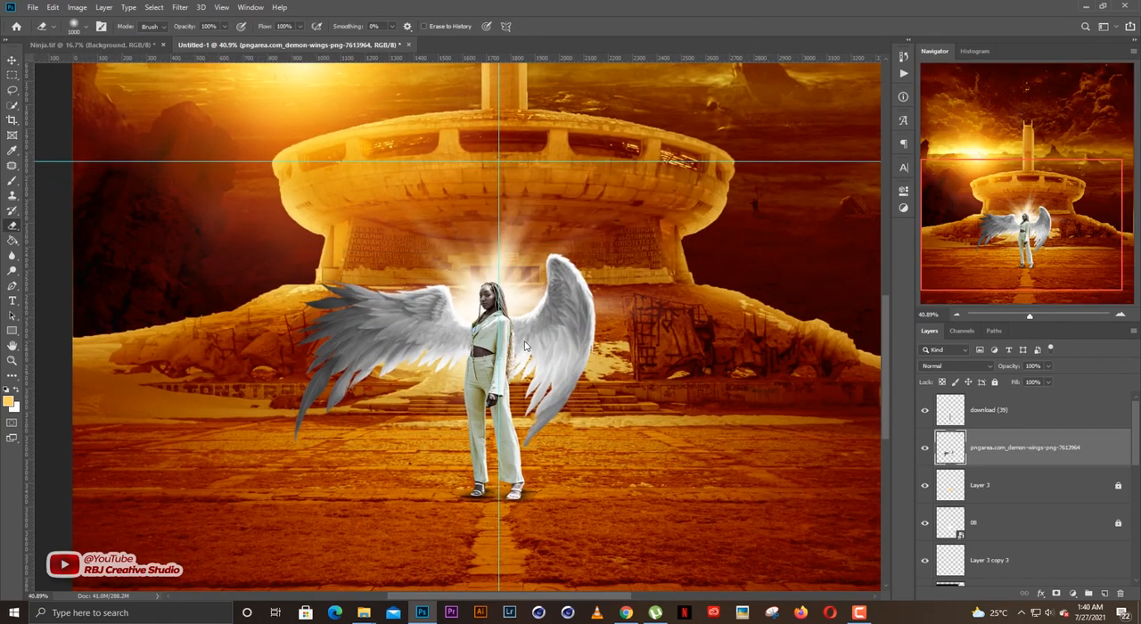
key(v)
Brighten the wings with the Camera Raw filter: exposure +0.45, contrast +28, highlights +46, shadows +50, blacks -46, clarity +19.
scroll(517, 337, up, 1)
click(181, 9)
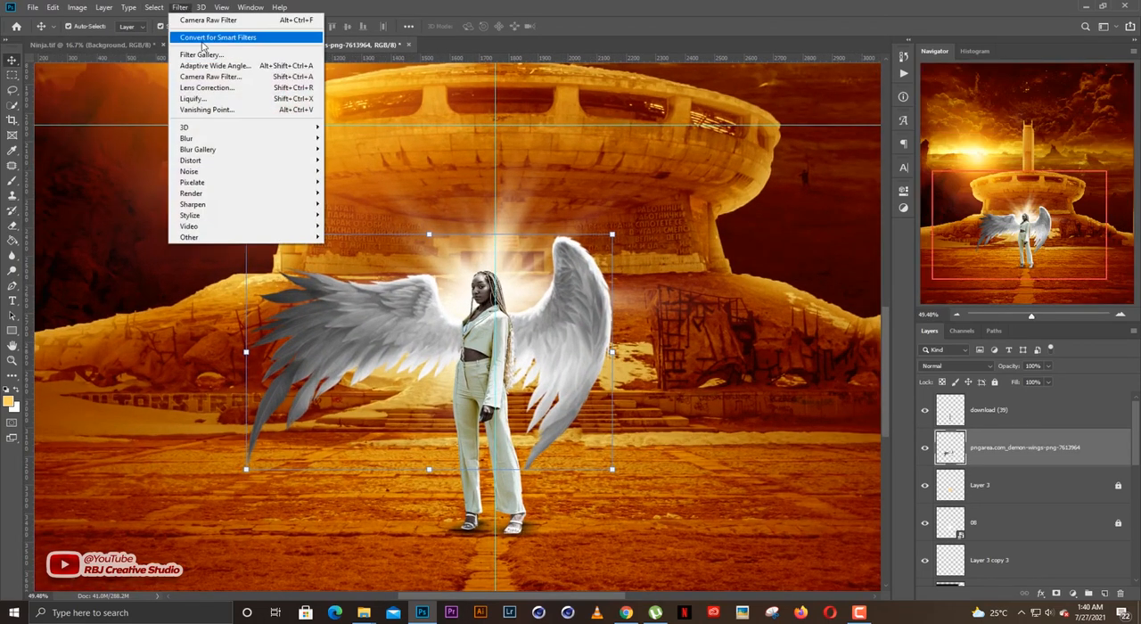
click(206, 78)
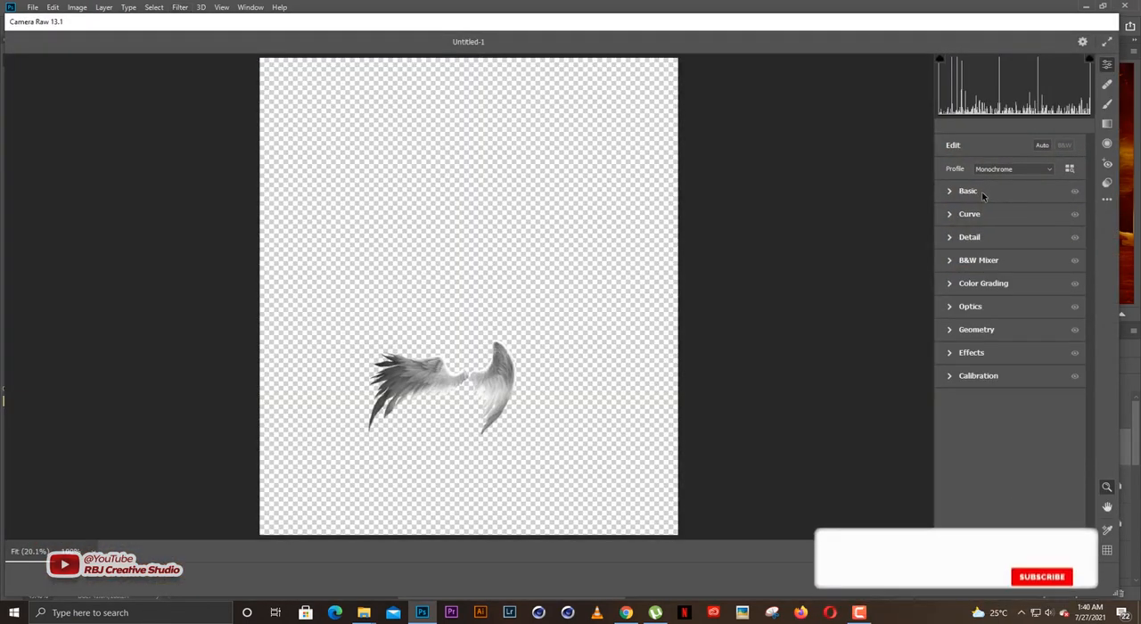
click(999, 187)
click(456, 397)
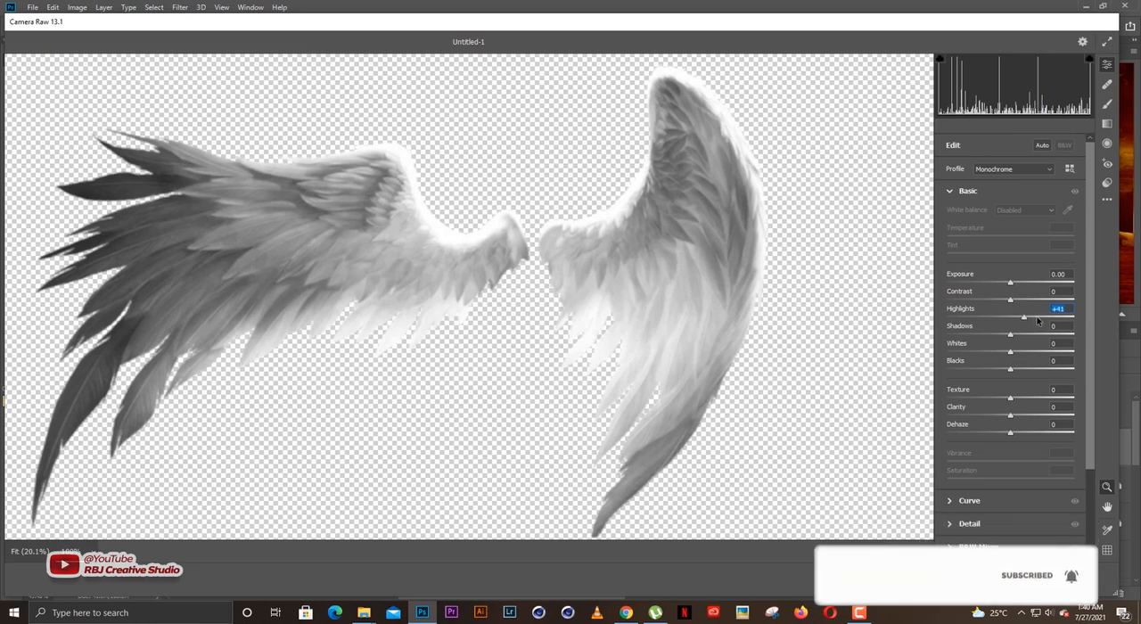
drag(1009, 318, 1041, 334)
drag(1012, 373, 985, 360)
mouse_move(1010, 299)
mouse_down()
mouse_move(1029, 303)
mouse_move(1004, 285)
mouse_up()
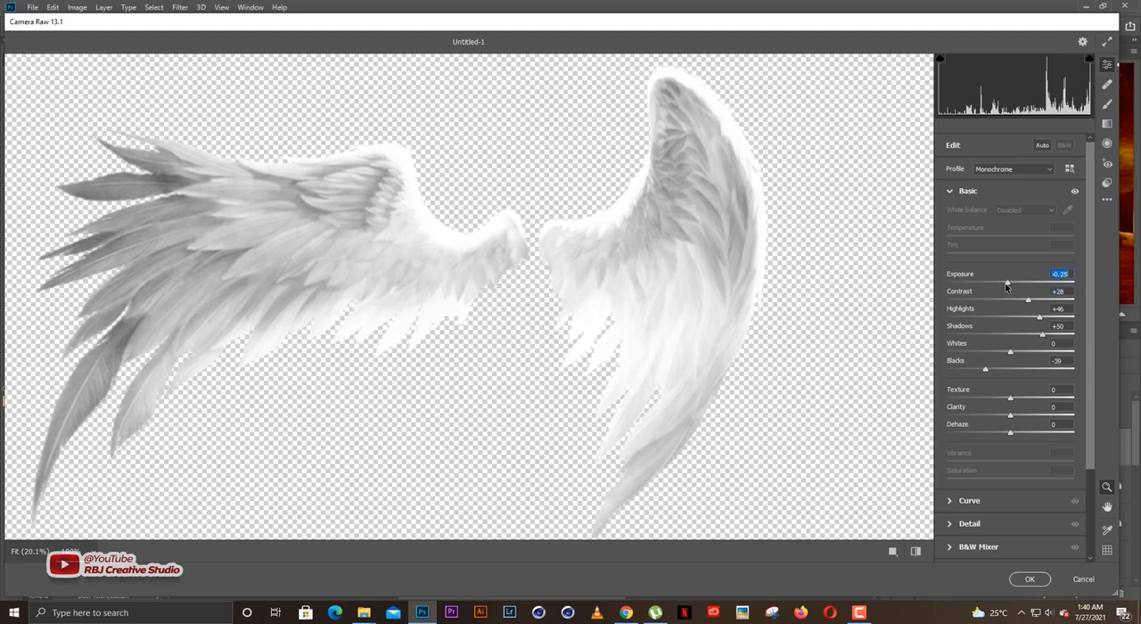
click(1019, 284)
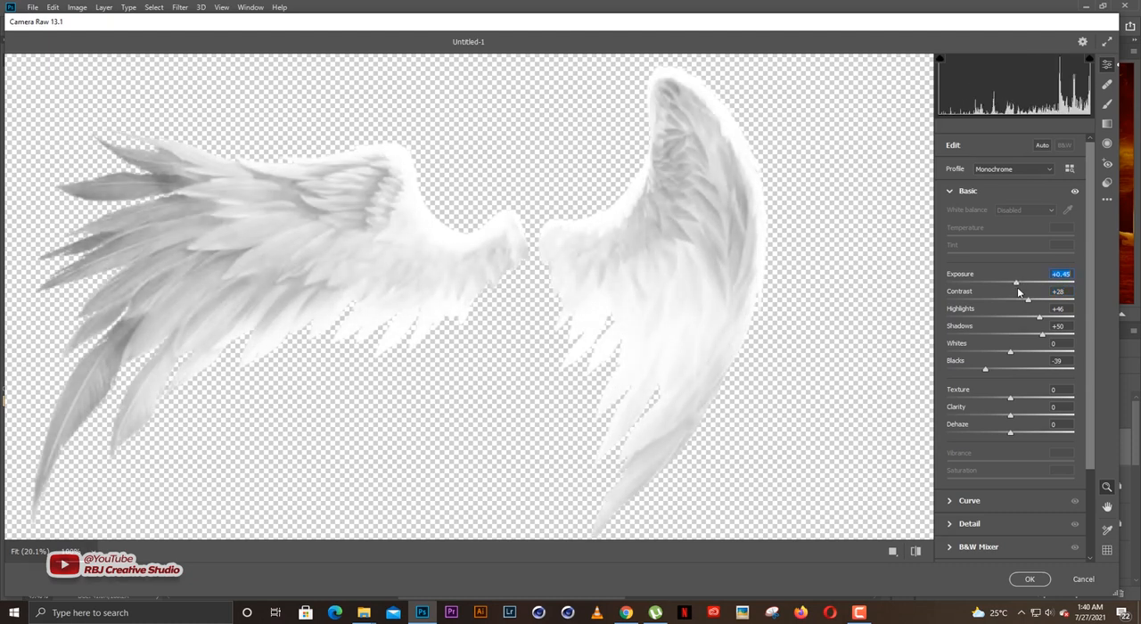
click(985, 369)
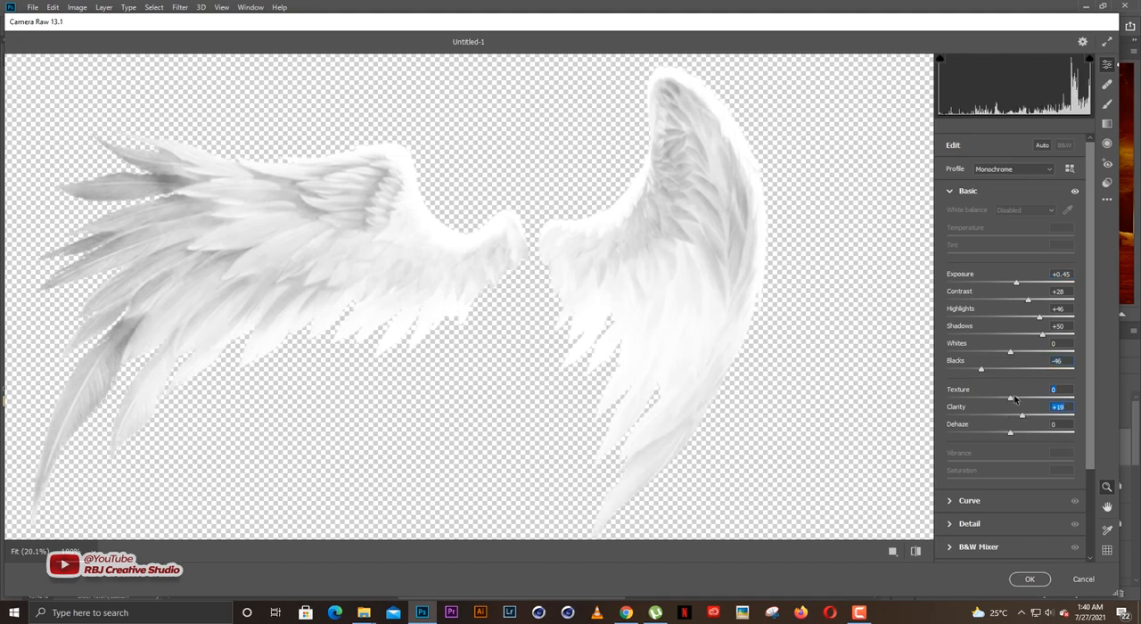
click(1030, 579)
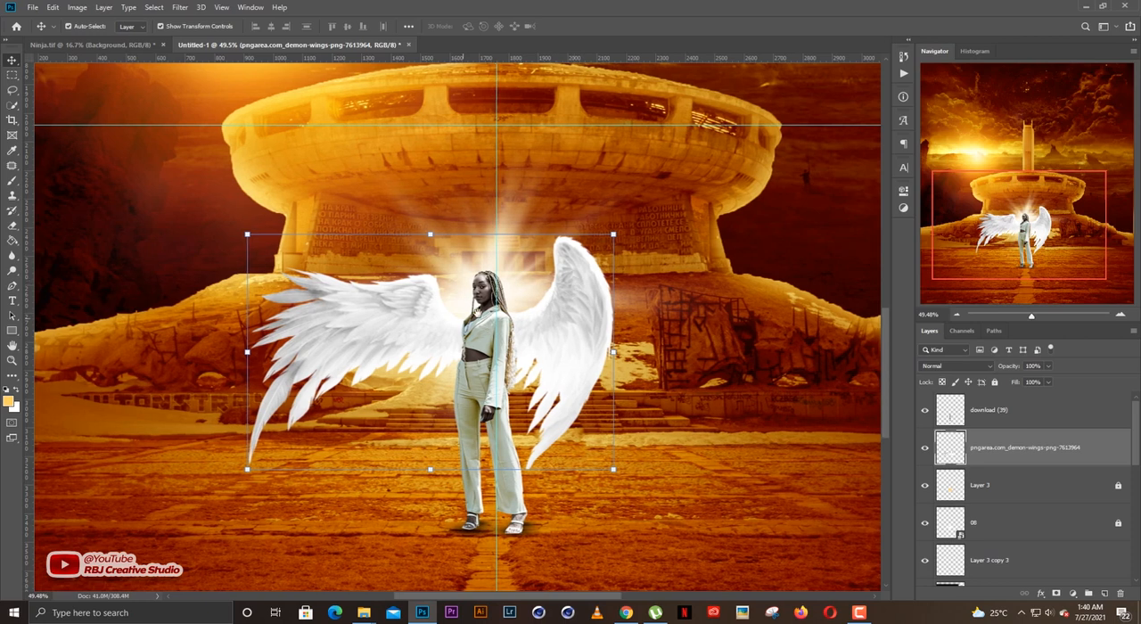
Add an Outer Glow layer style to the wings in yellow-orange ffc954 with Screen blending.
drag(489, 342, 536, 305)
scroll(537, 331, up, 1)
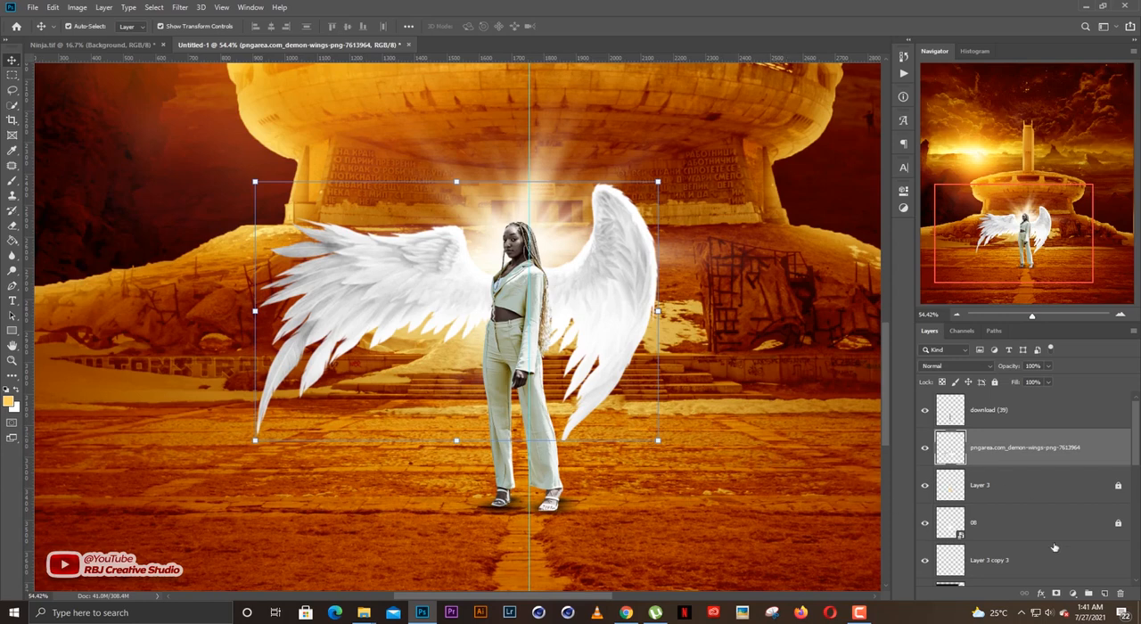
click(1040, 595)
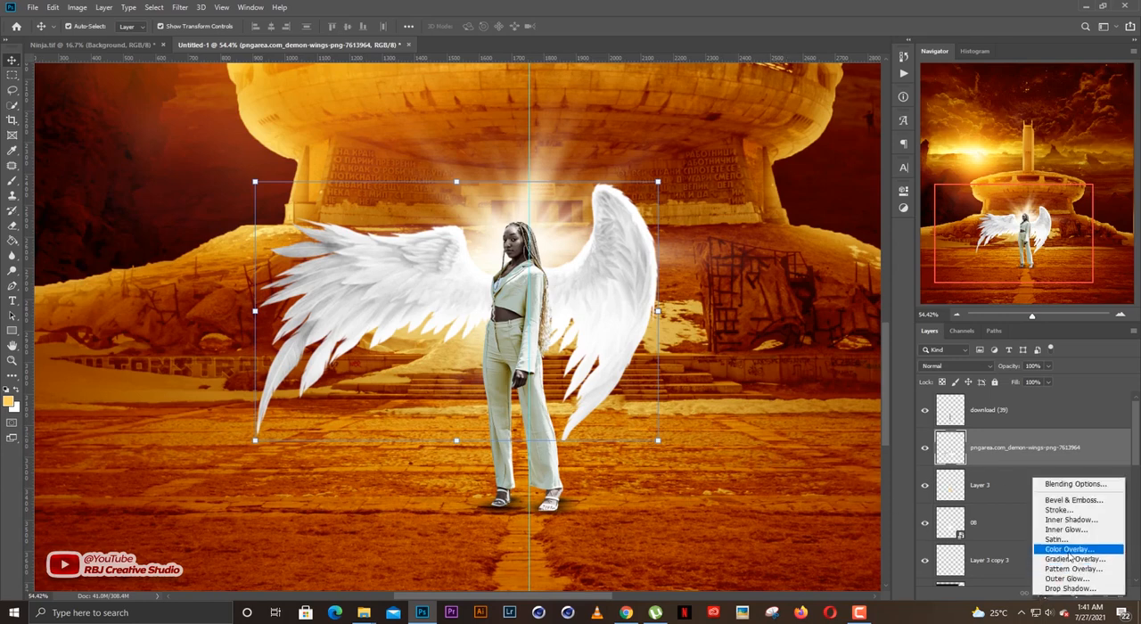
click(1072, 579)
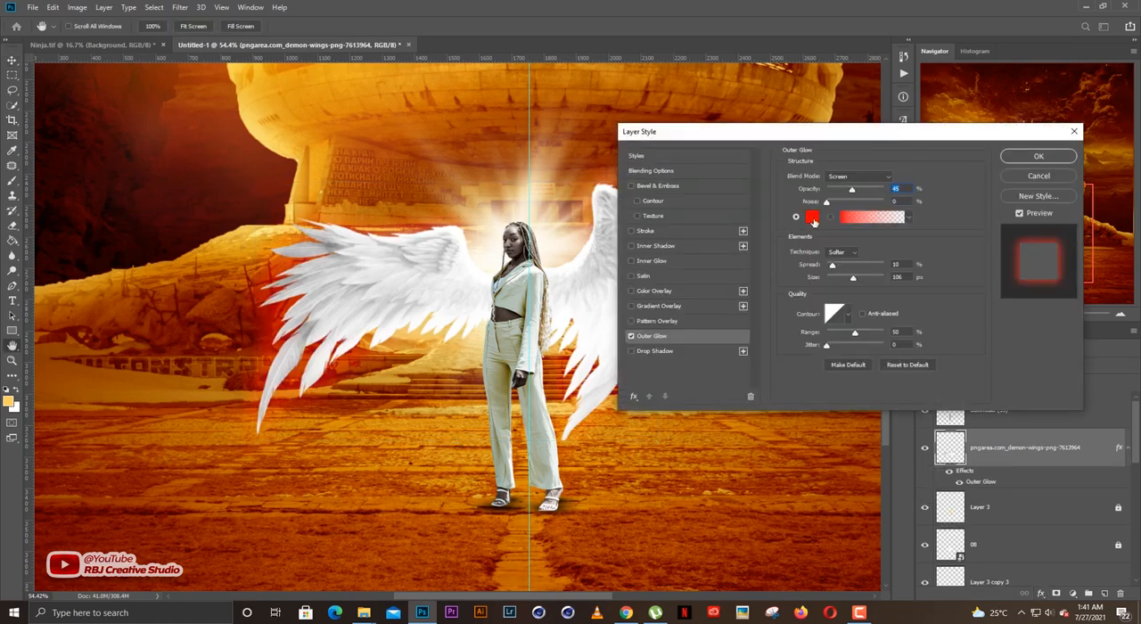
click(811, 218)
click(822, 297)
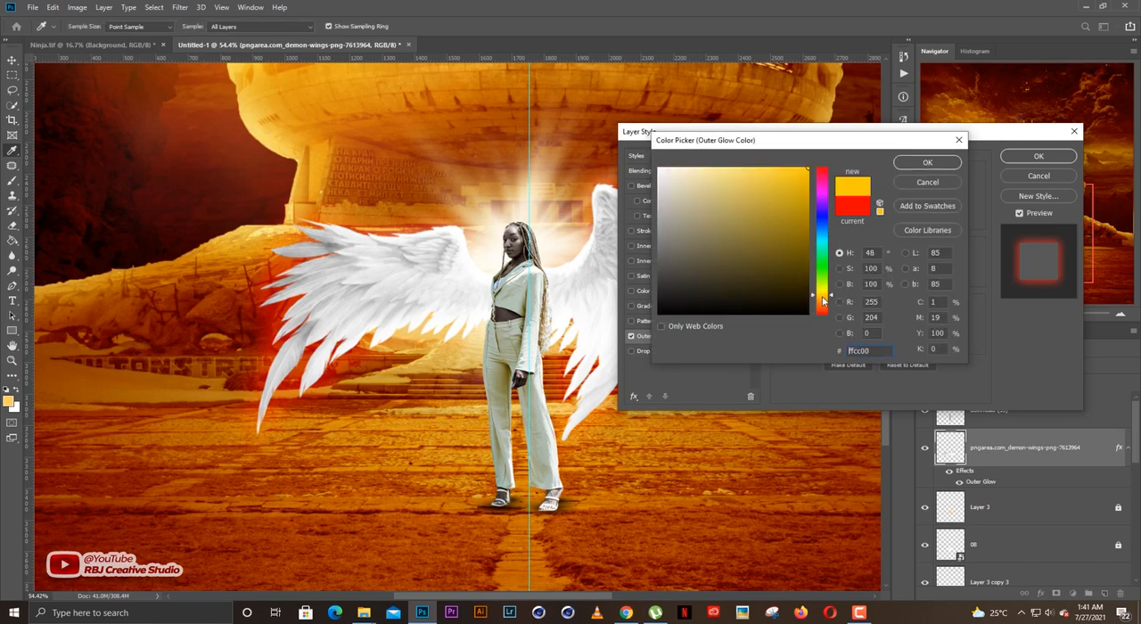
drag(822, 297, 821, 299)
click(759, 167)
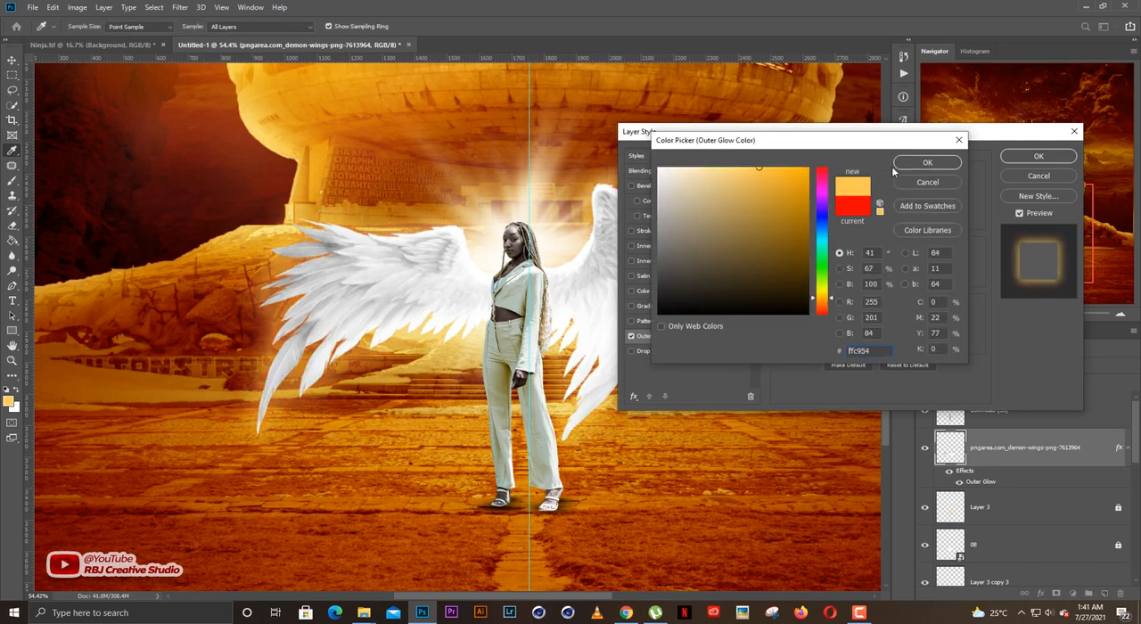
click(926, 163)
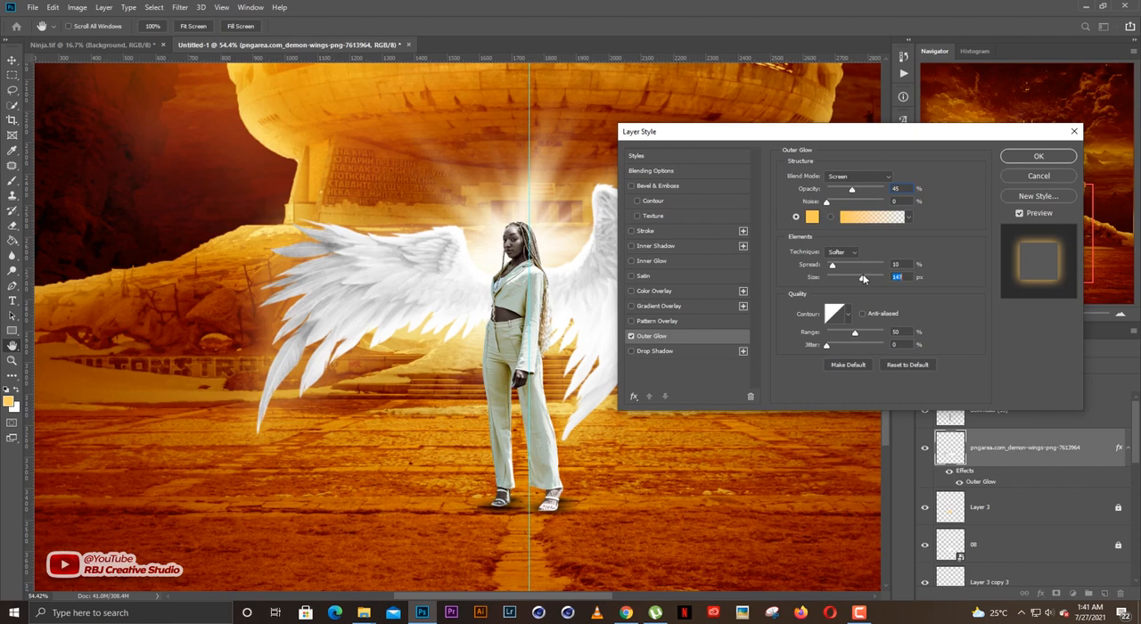
Set the wings' outer glow to 55% opacity, 4% noise, 19% spread and 158 px size, and apply the style.
drag(839, 265, 837, 267)
drag(853, 189, 862, 190)
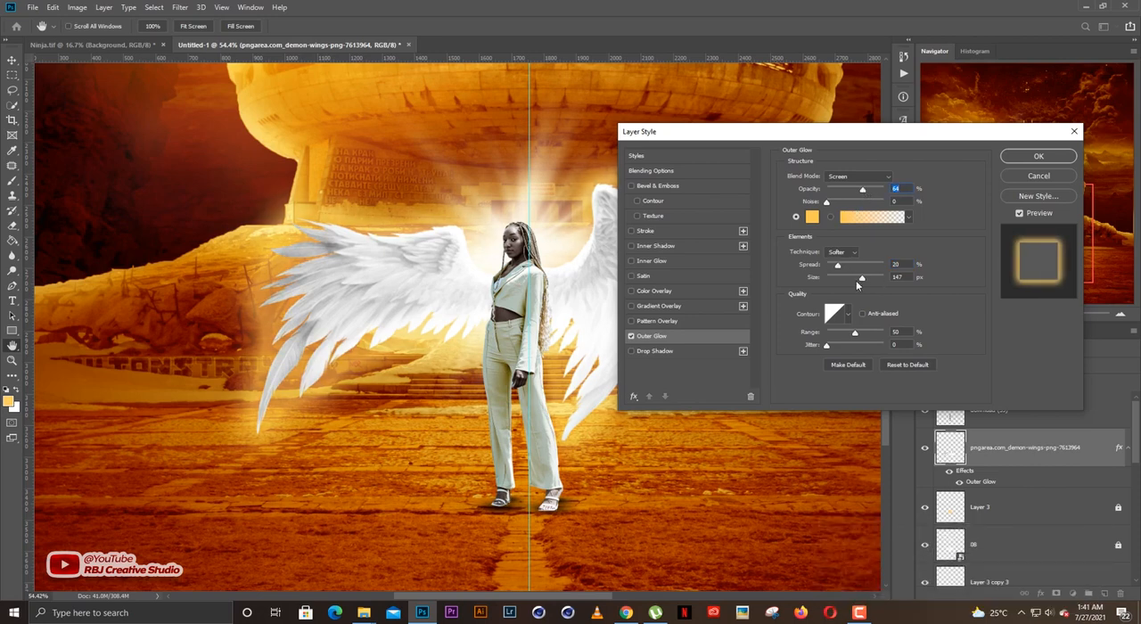
drag(858, 279, 865, 282)
drag(835, 269, 836, 270)
drag(828, 203, 829, 205)
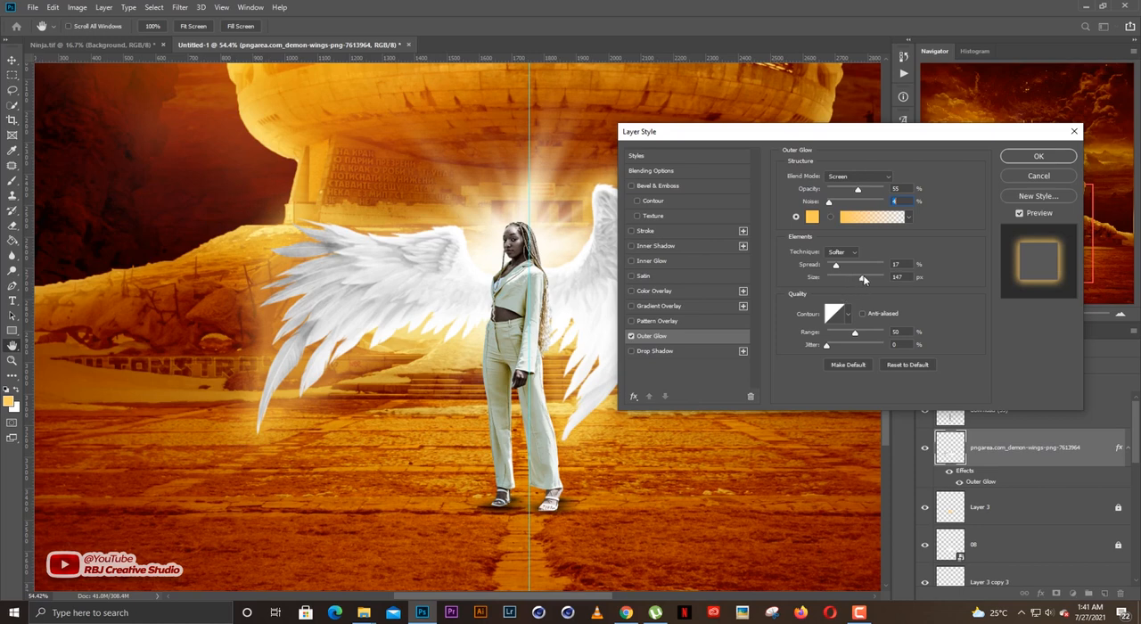
click(1021, 158)
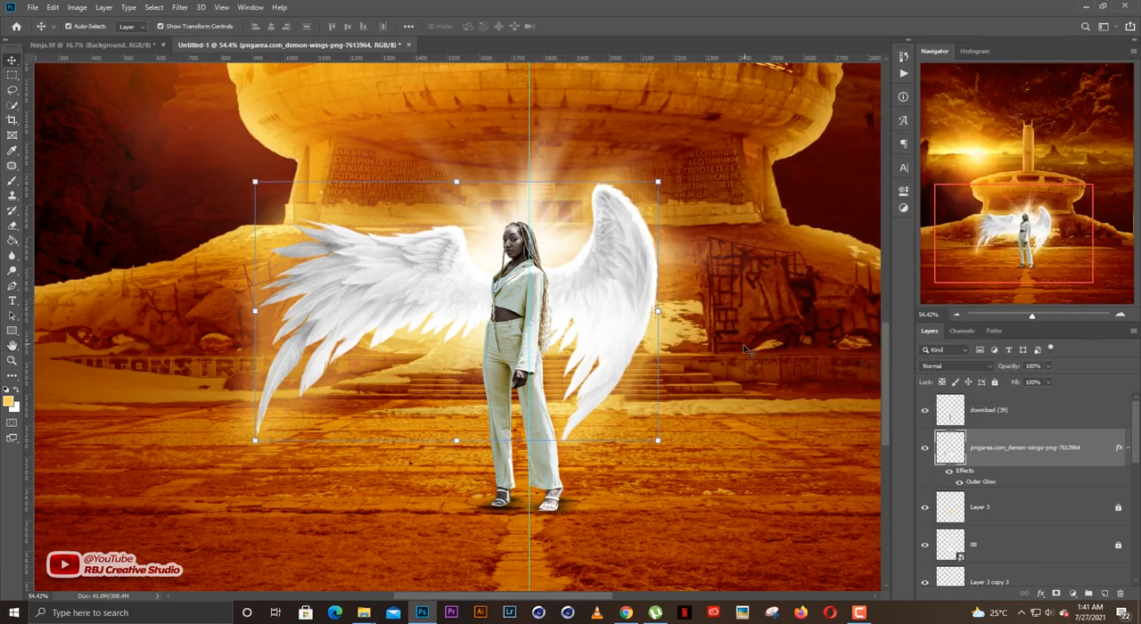
Create a new empty layer directly above the woman's layer, download (39).
scroll(747, 350, down, 2)
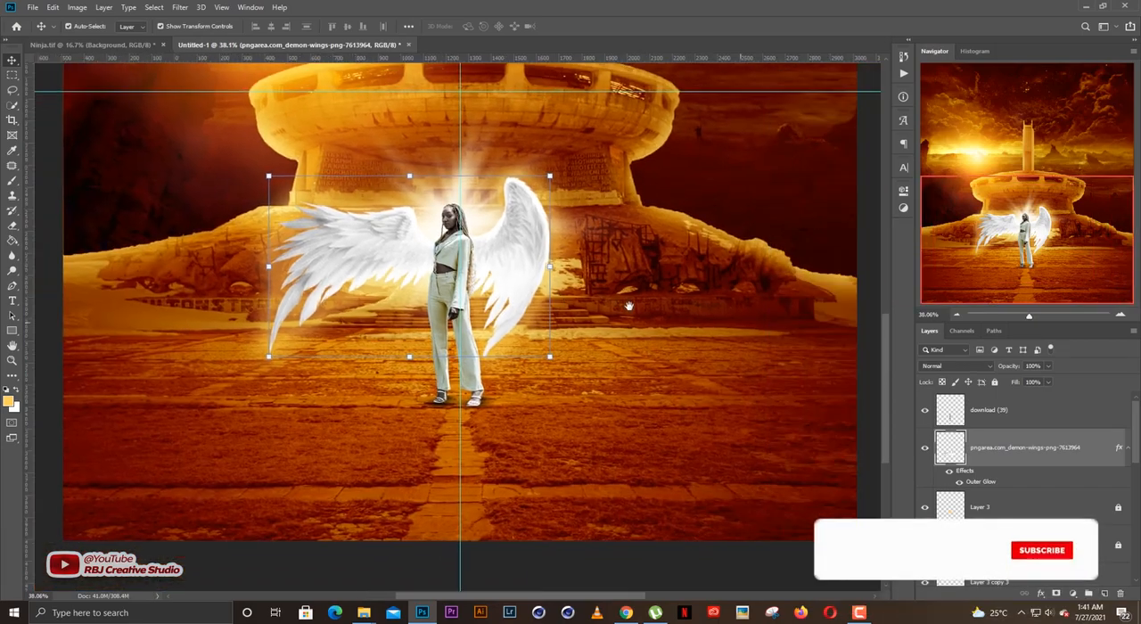
scroll(627, 319, down, 2)
scroll(448, 448, up, 4)
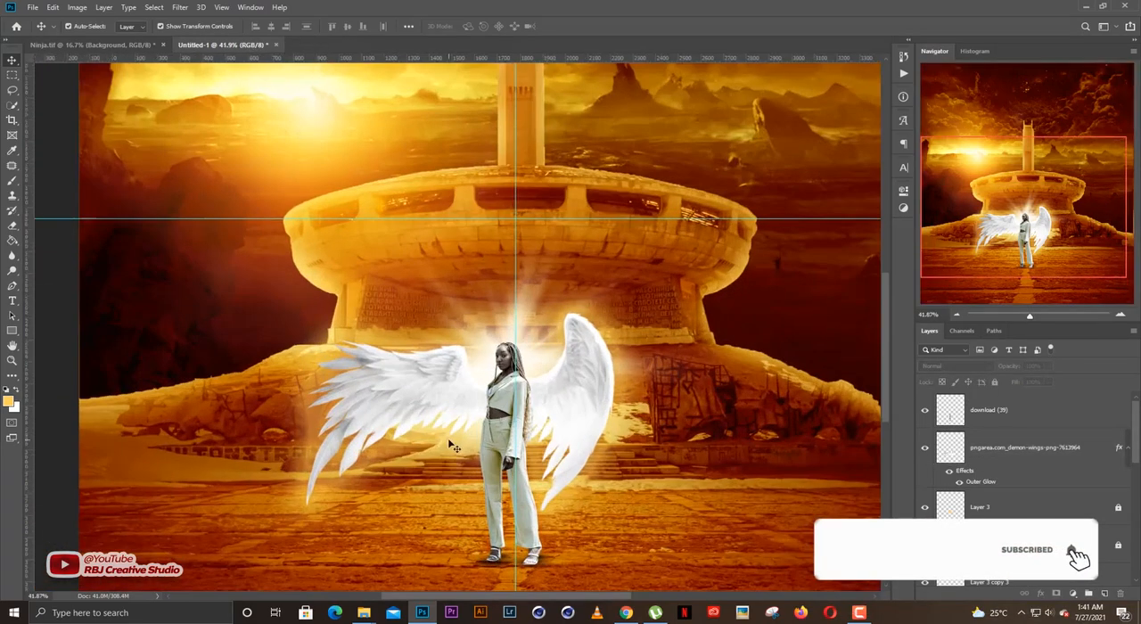
drag(527, 454, 528, 352)
scroll(530, 360, up, 4)
scroll(529, 358, down, 2)
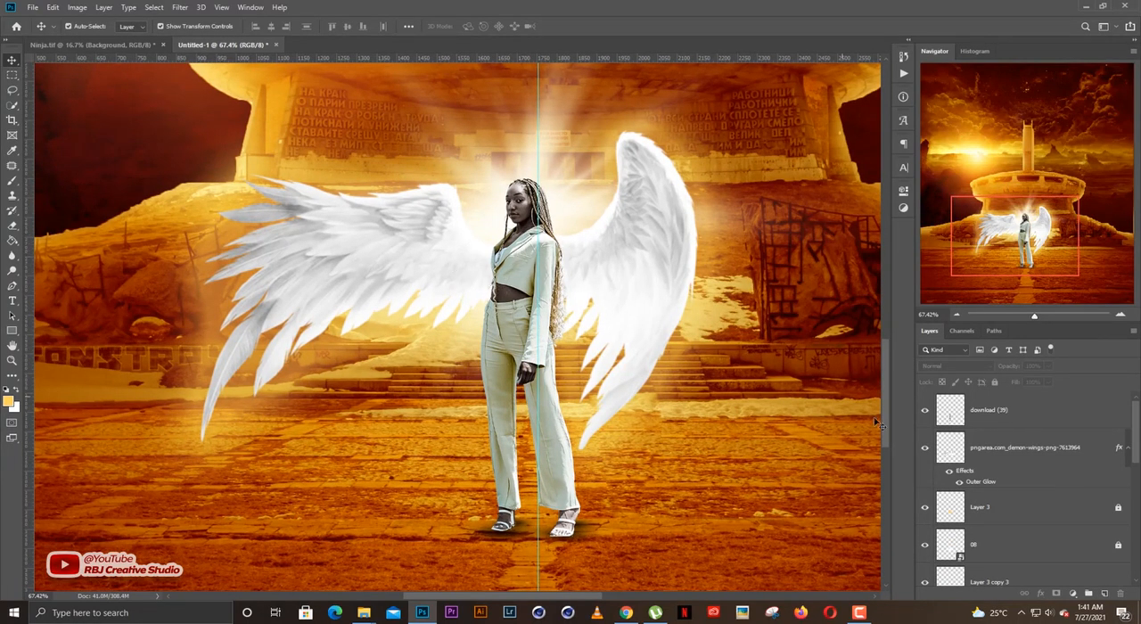
click(1022, 418)
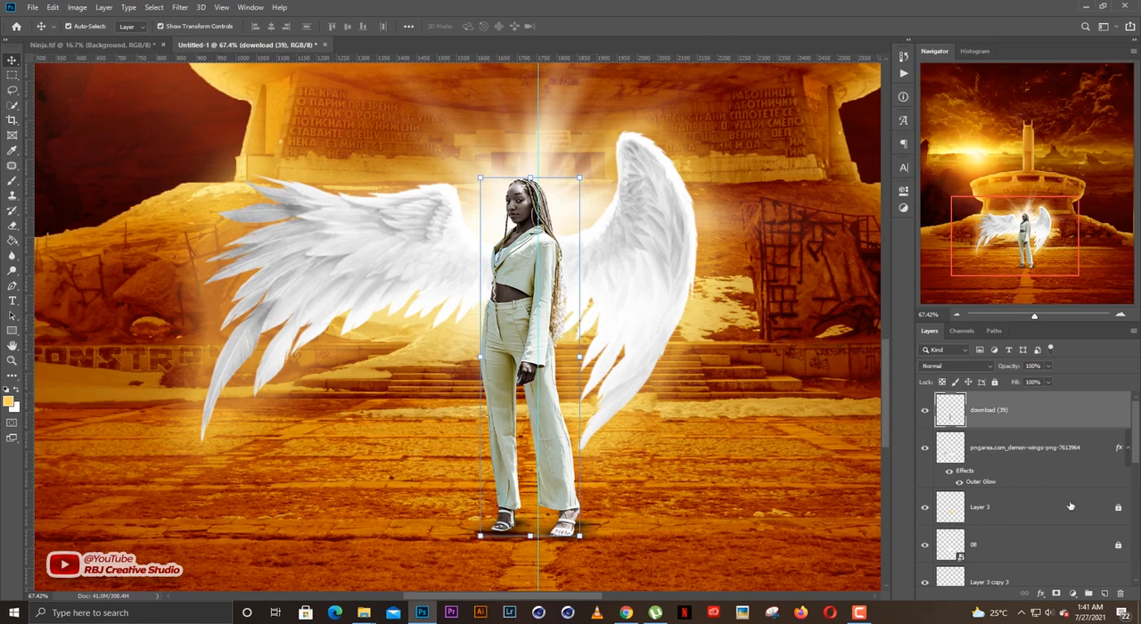
click(1104, 594)
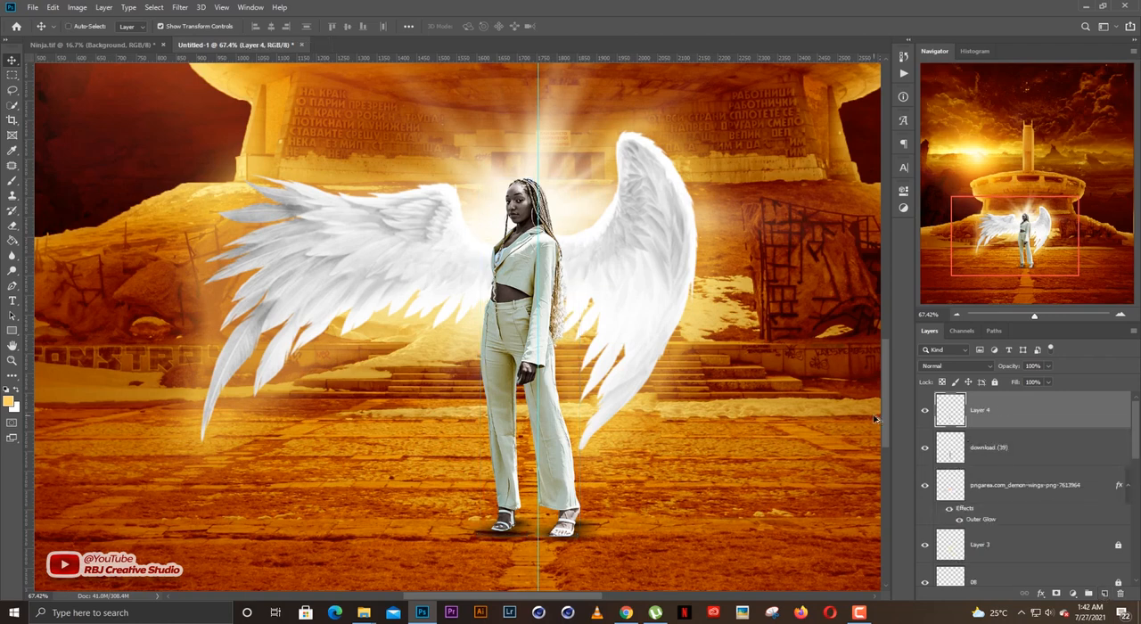
Clip Layer 4 to the woman's layer and paint soft yellow-orange light along her left-side trouser leg and jacket edge at 78% brush opacity.
key(ctrl+alt+g)
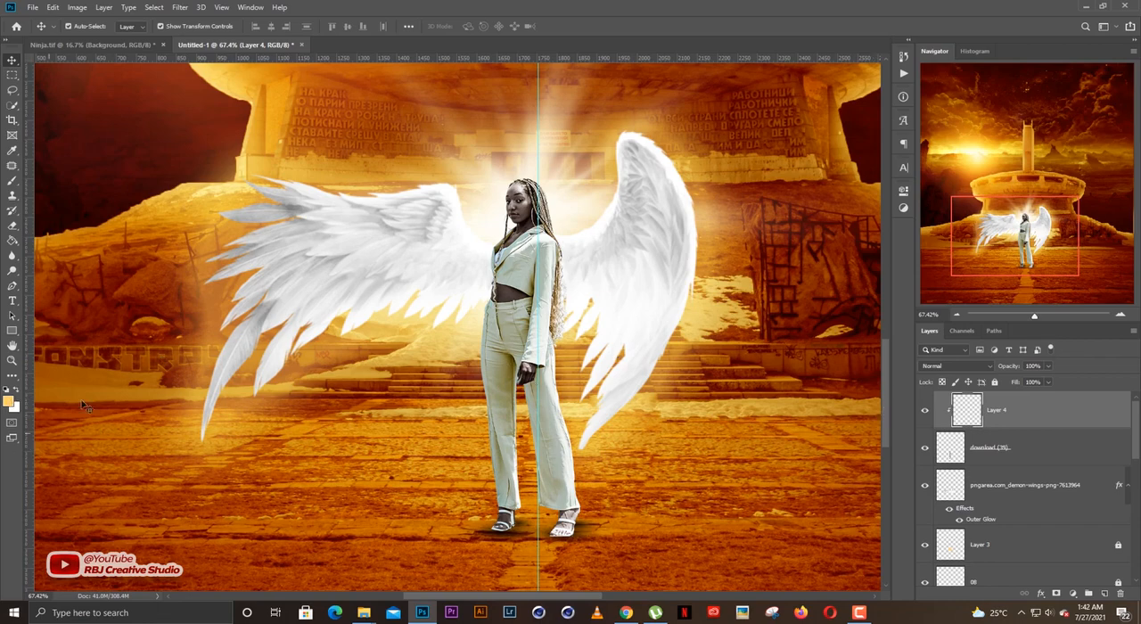
key(b)
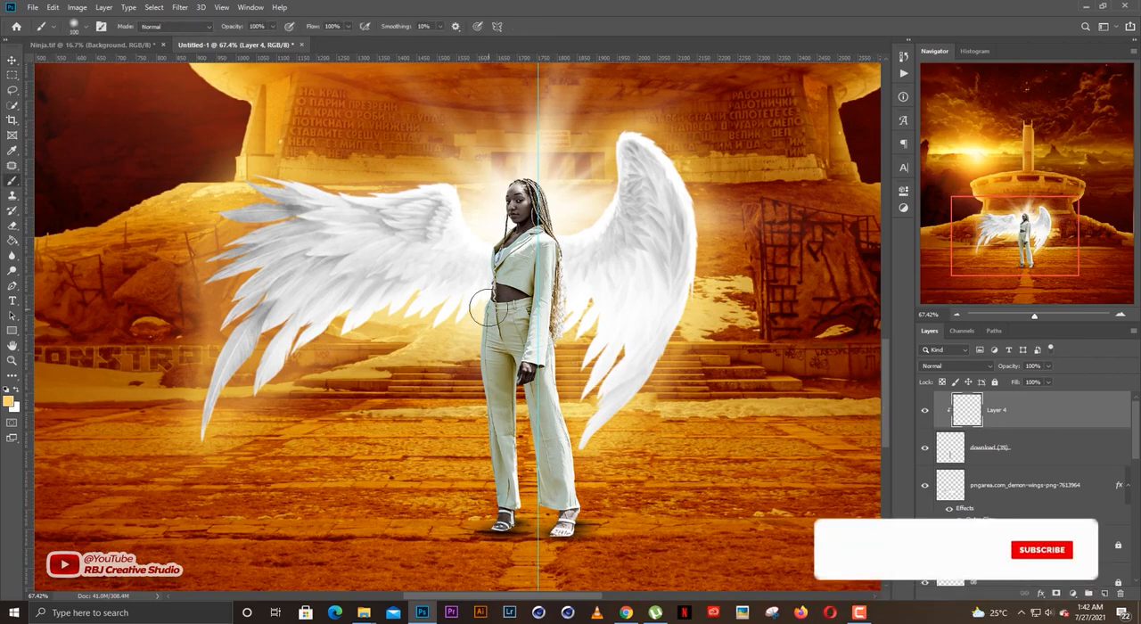
scroll(487, 308, up, 1)
scroll(532, 316, up, 1)
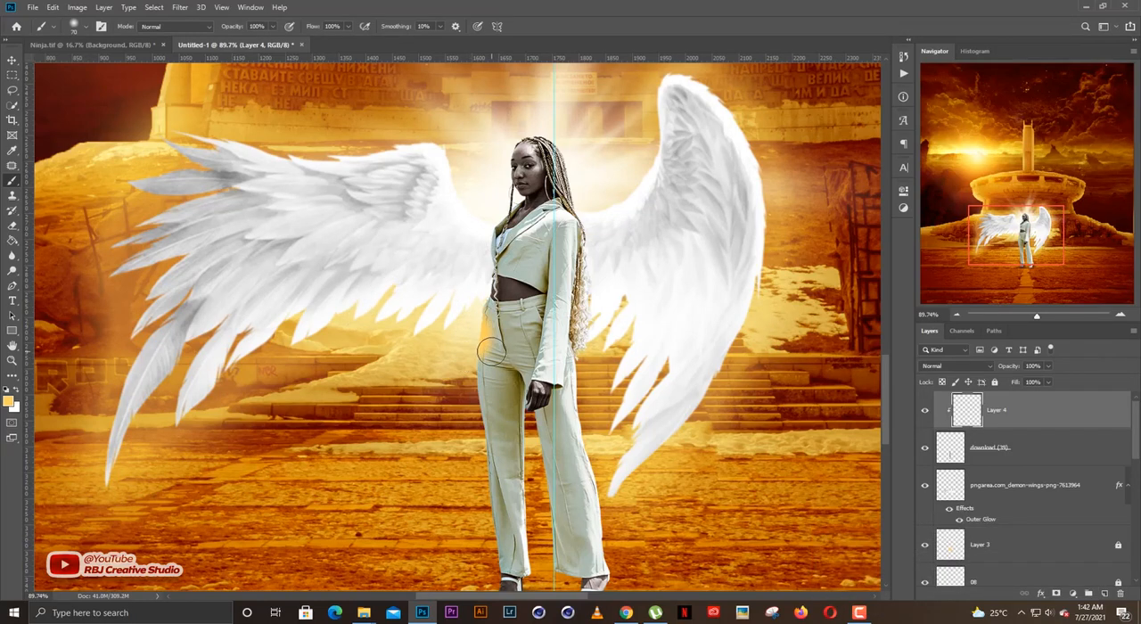
key(ctrl+z)
key(bracketright)
key(bracketright)
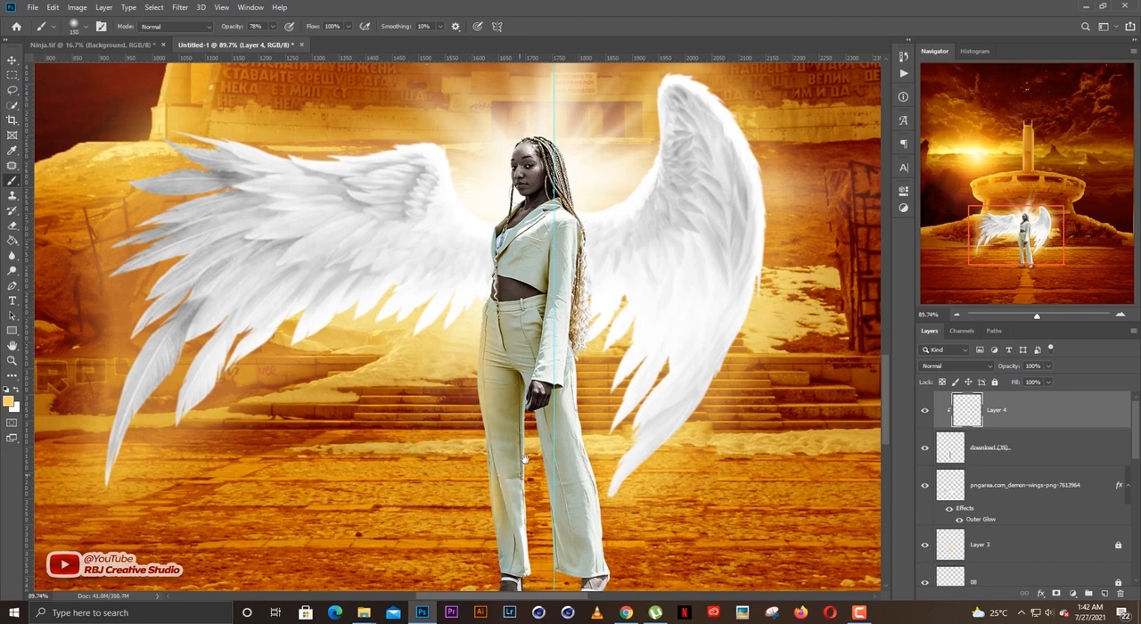
scroll(524, 458, down, 2)
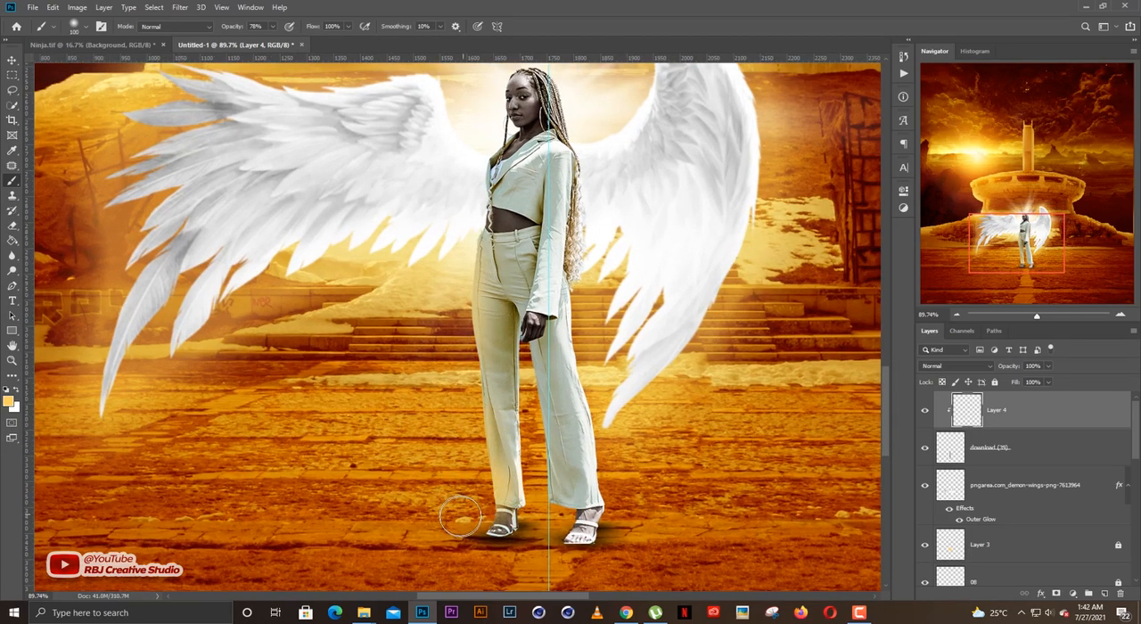
scroll(481, 383, up, 2)
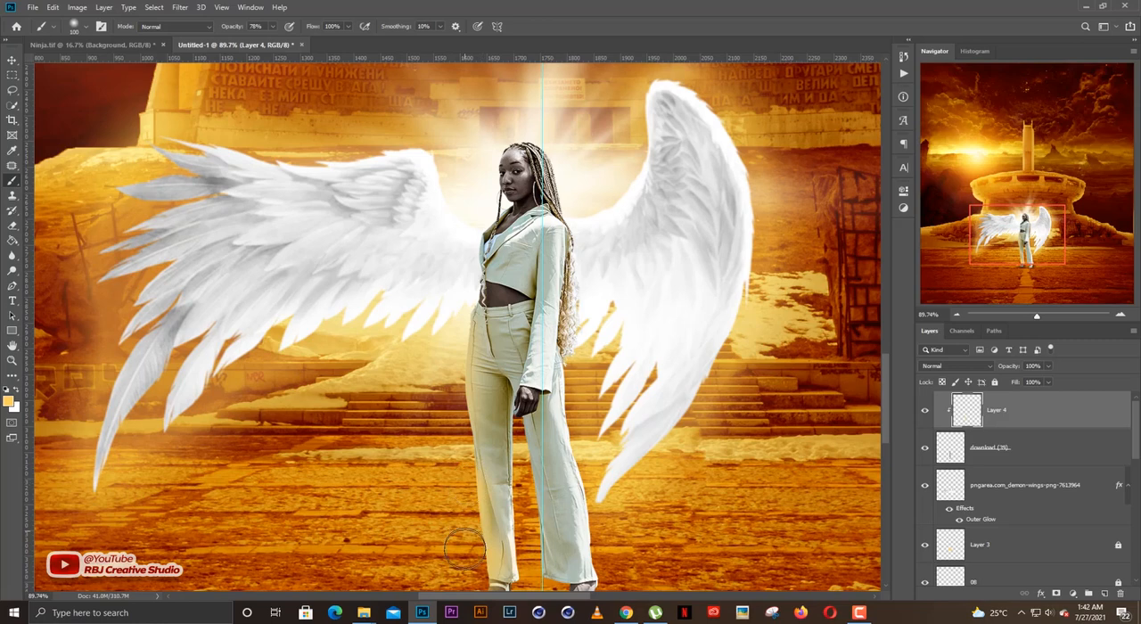
scroll(468, 441, up, 1)
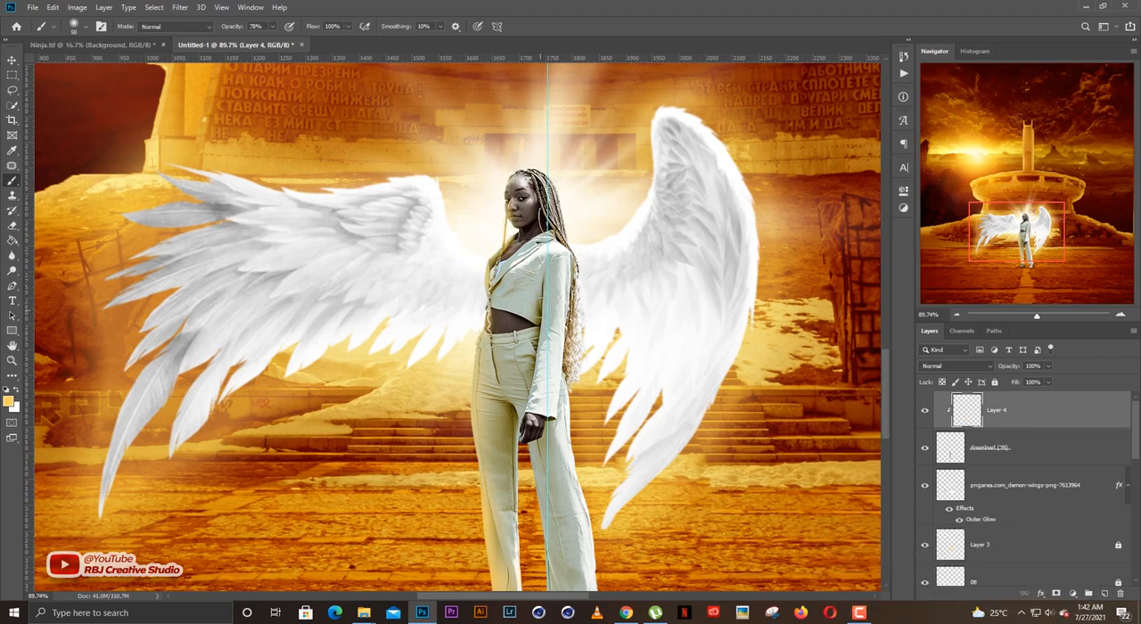
Paint a yellow-orange light stroke down the jacket sleeve and thin its edge with a soft eraser of about 40 px.
scroll(540, 309, up, 5)
mouse_move(553, 284)
mouse_down()
mouse_move(542, 407)
mouse_move(539, 397)
mouse_move(519, 477)
mouse_up()
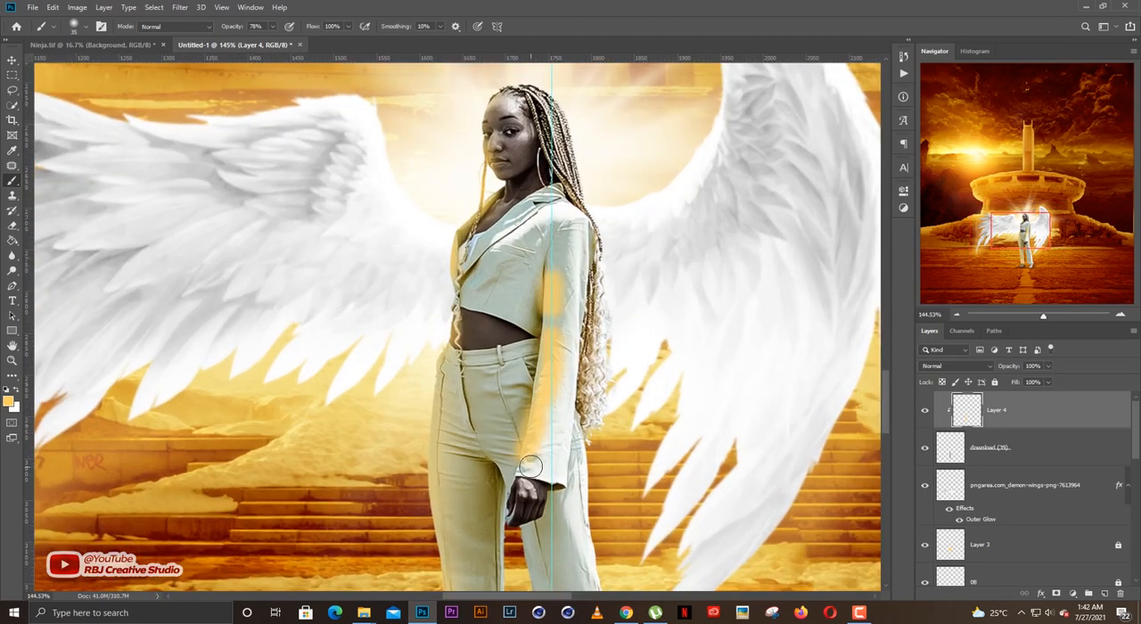
key(e)
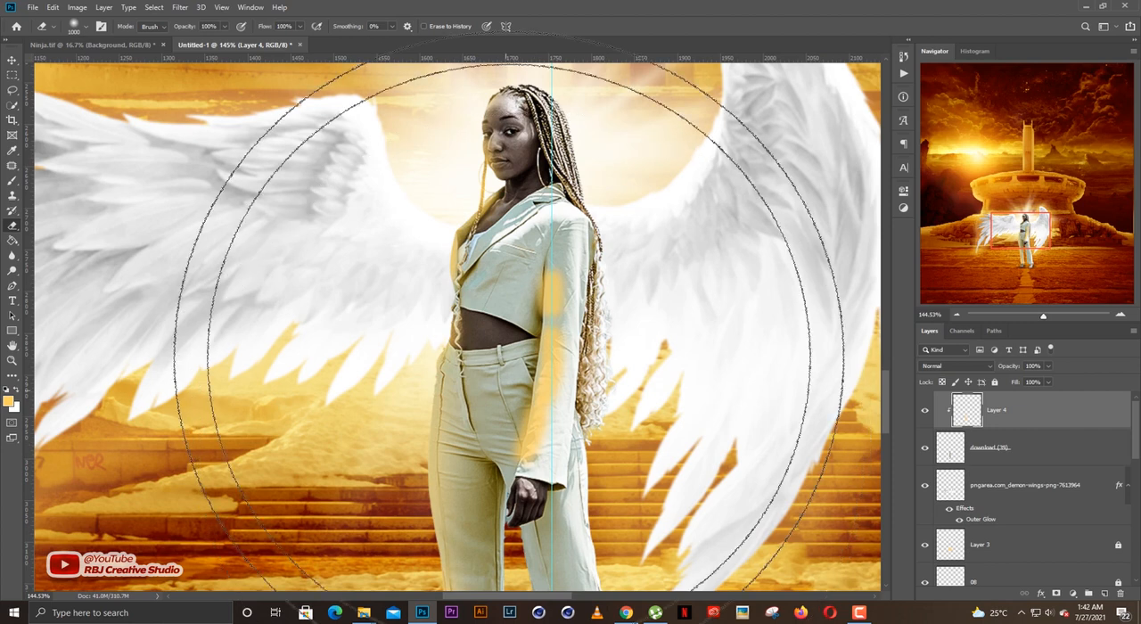
key(bracketleft)
key(bracketleft)
key(bracketleft)
key(bracketleft)
key(bracketleft)
key(bracketleft)
key(bracketleft)
key(bracketleft)
key(bracketleft)
key(bracketleft)
key(bracketleft)
key(bracketleft)
key(bracketleft)
key(bracketleft)
key(bracketleft)
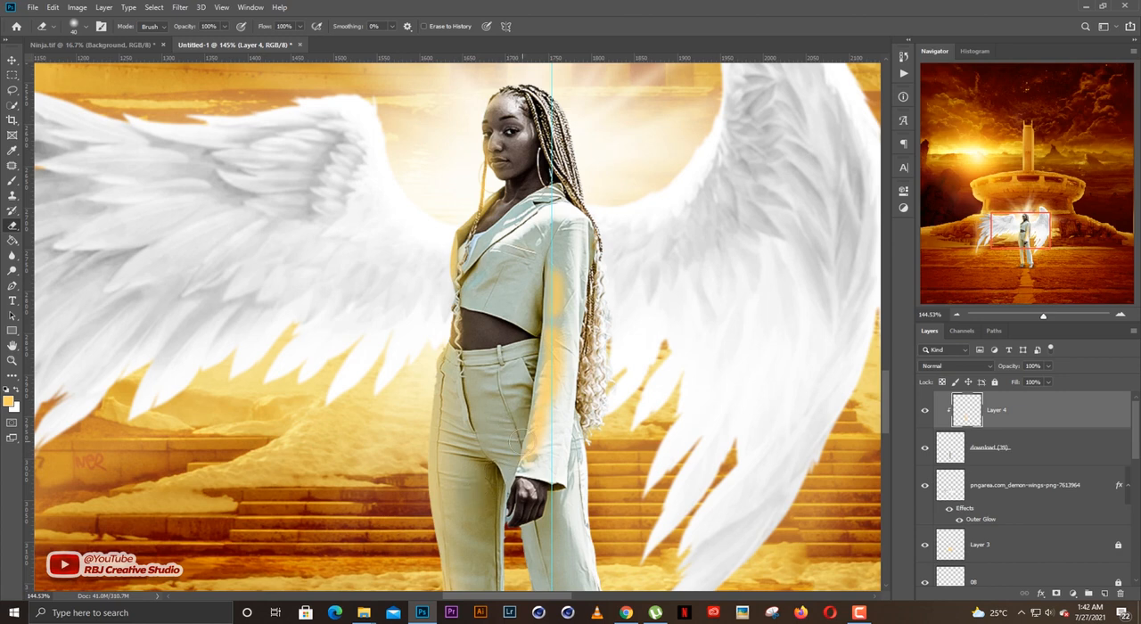
Paint yellow-orange light with a small soft brush across the jacket's shoulder and lapel and on the trousers beside her hand.
key(b)
scroll(593, 360, down, 1)
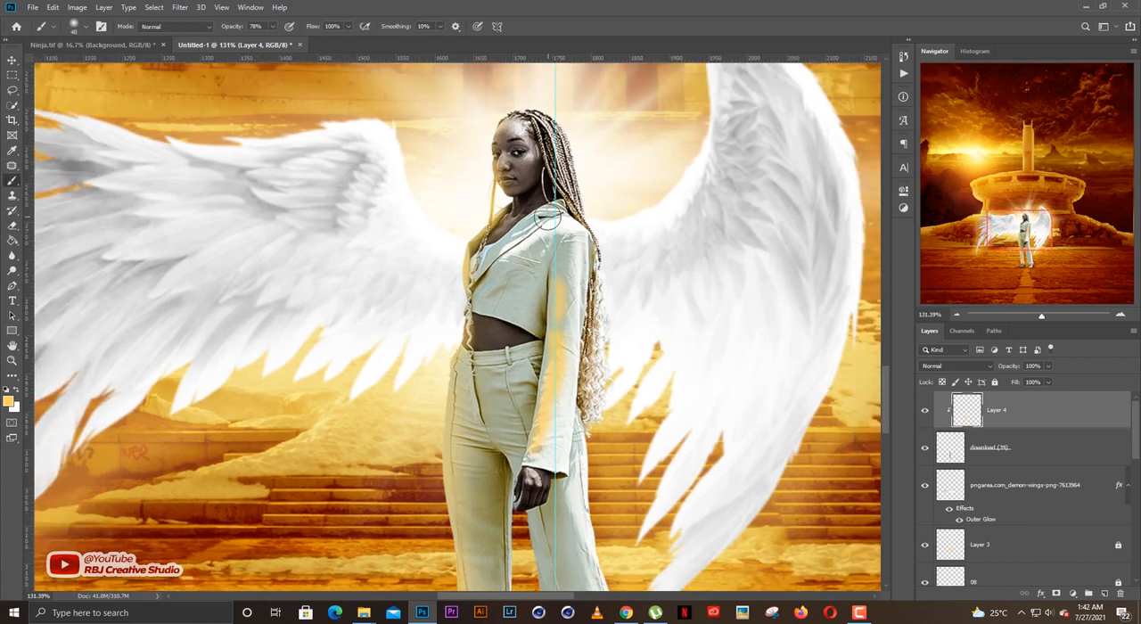
key([)
drag(539, 235, 497, 261)
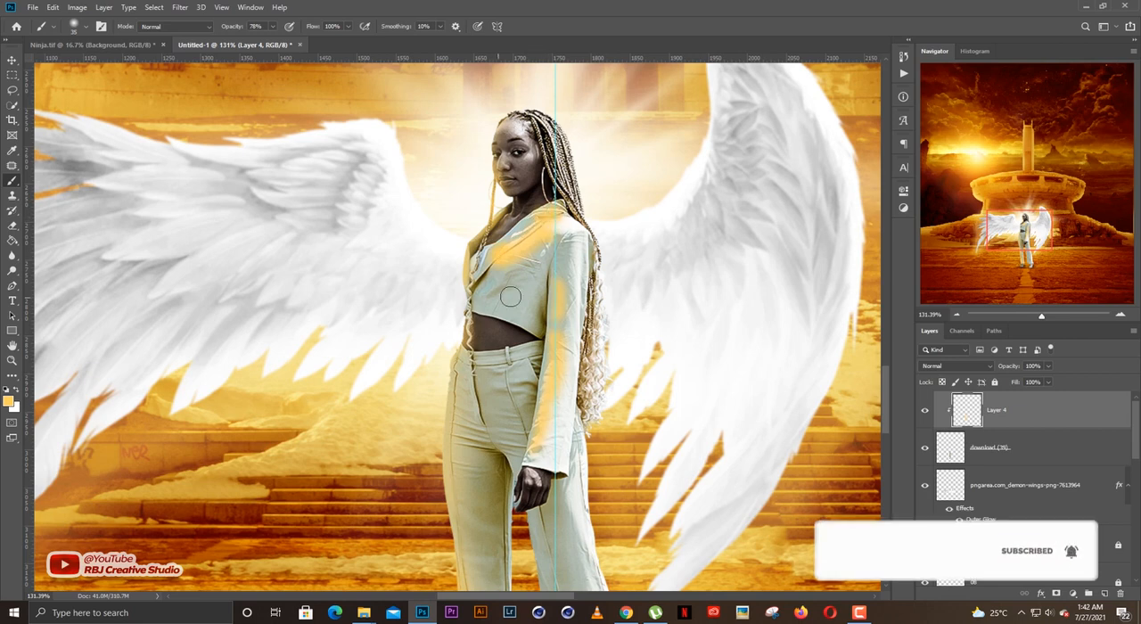
scroll(526, 312, down, 3)
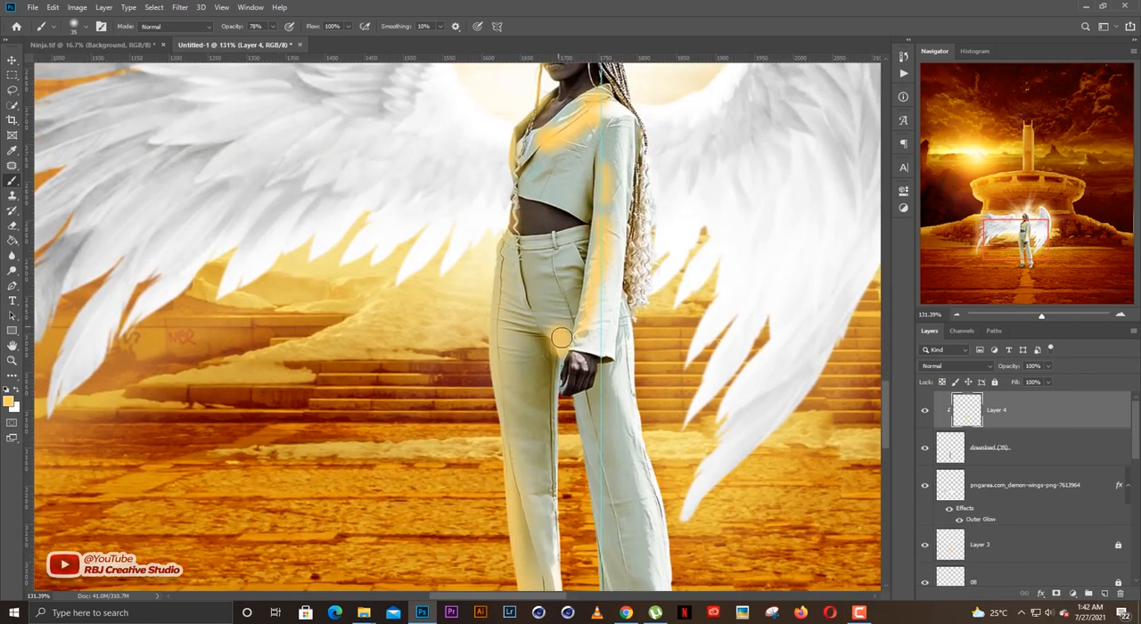
key(ctrl+z)
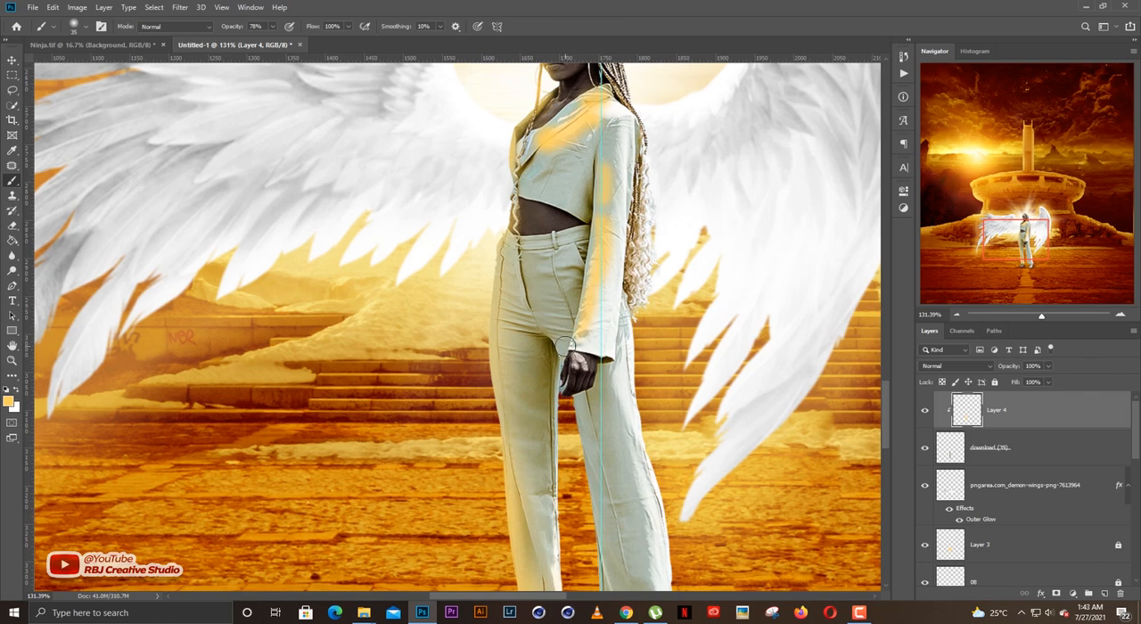
drag(555, 330, 564, 358)
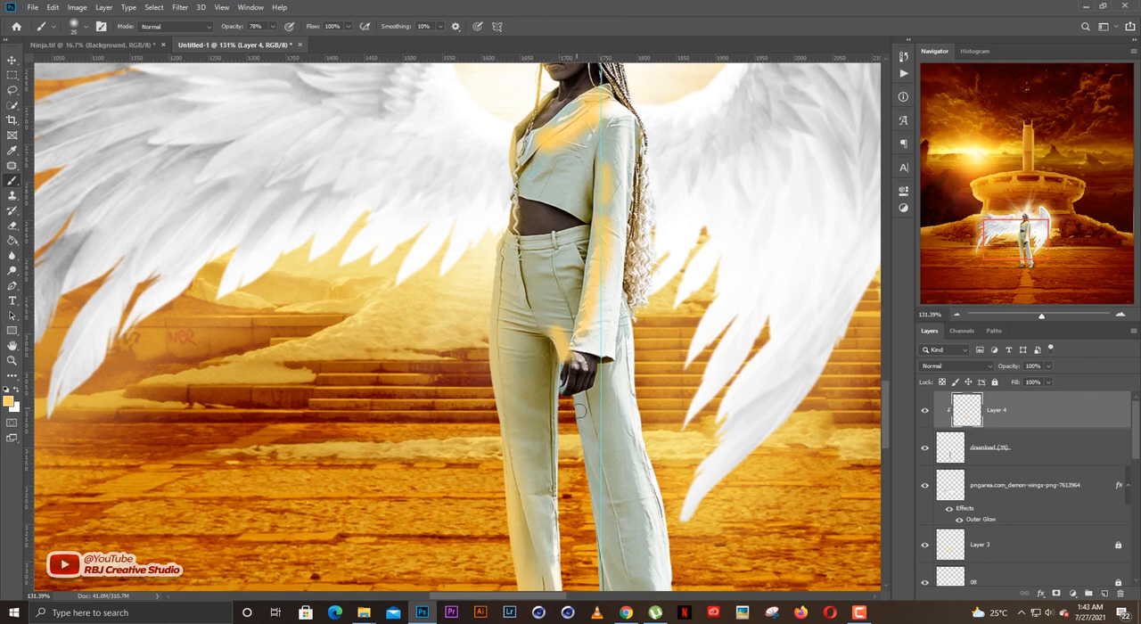
scroll(588, 419, down, 4)
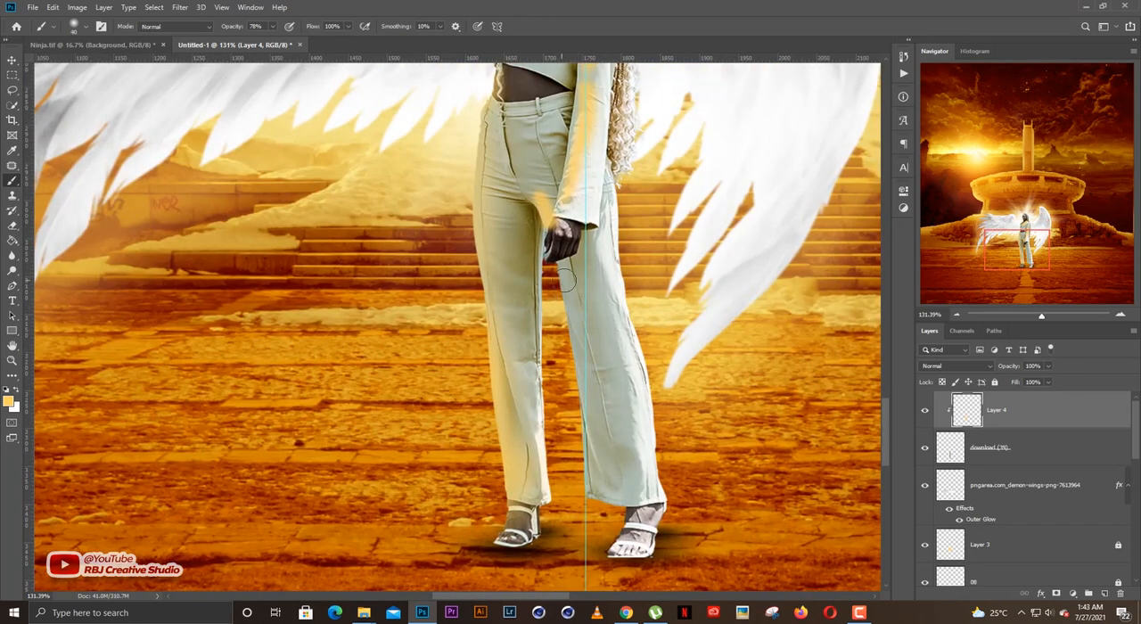
drag(567, 269, 574, 339)
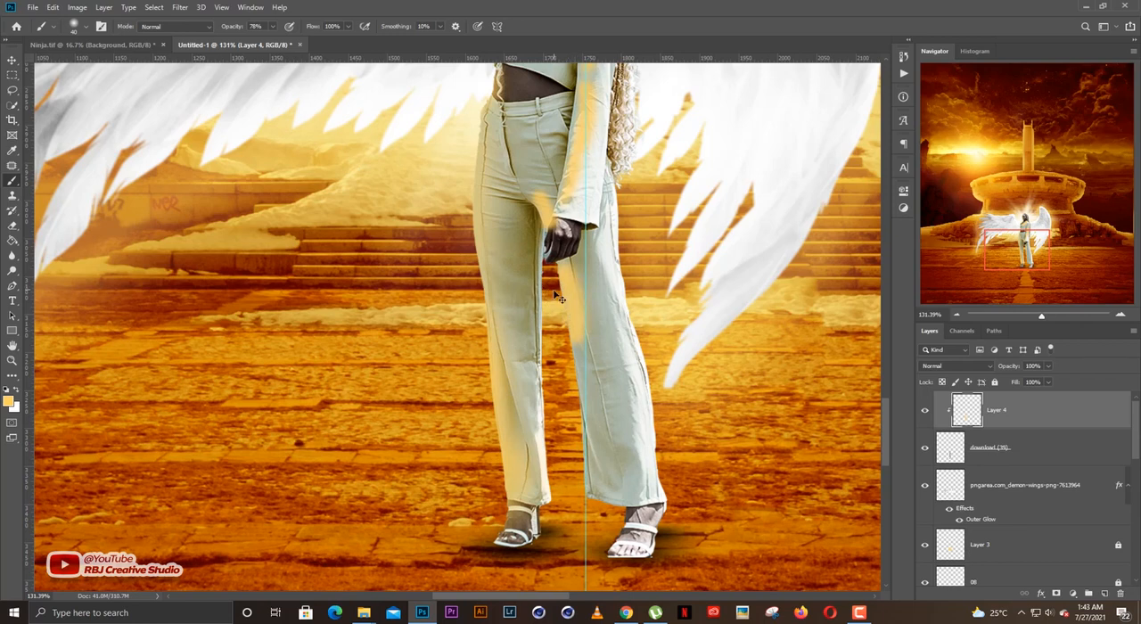
key(ctrl+z)
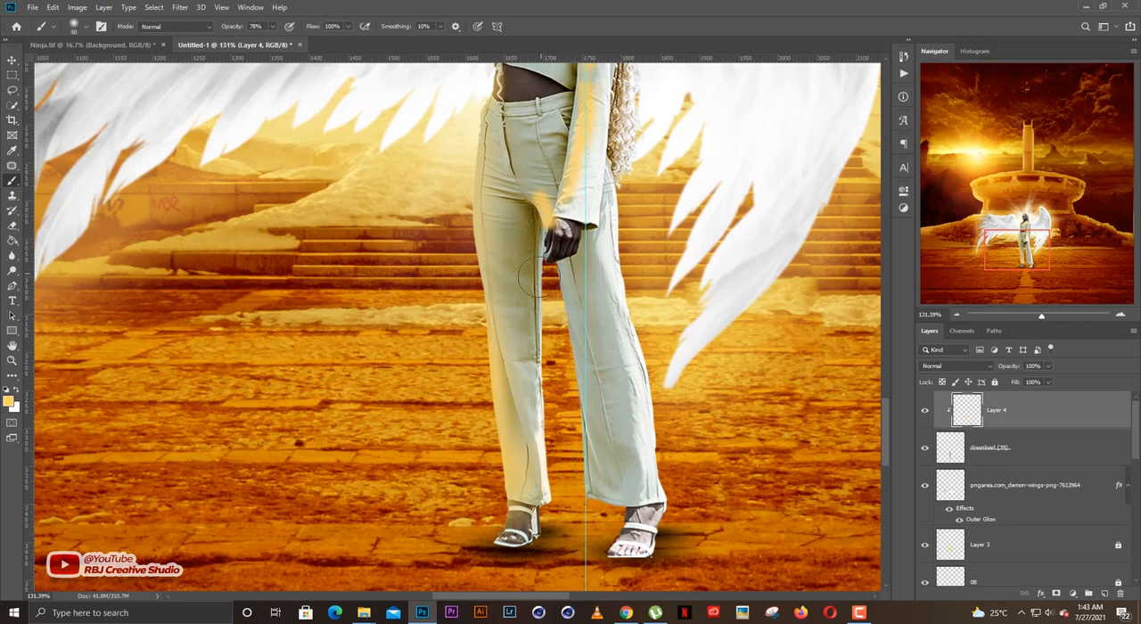
drag(544, 289, 552, 329)
key(ctrl+z)
Paint yellow-orange light down the inner edge of the right-hand trouser leg with a larger soft brush.
key(bracketright)
key(bracketright)
key(bracketright)
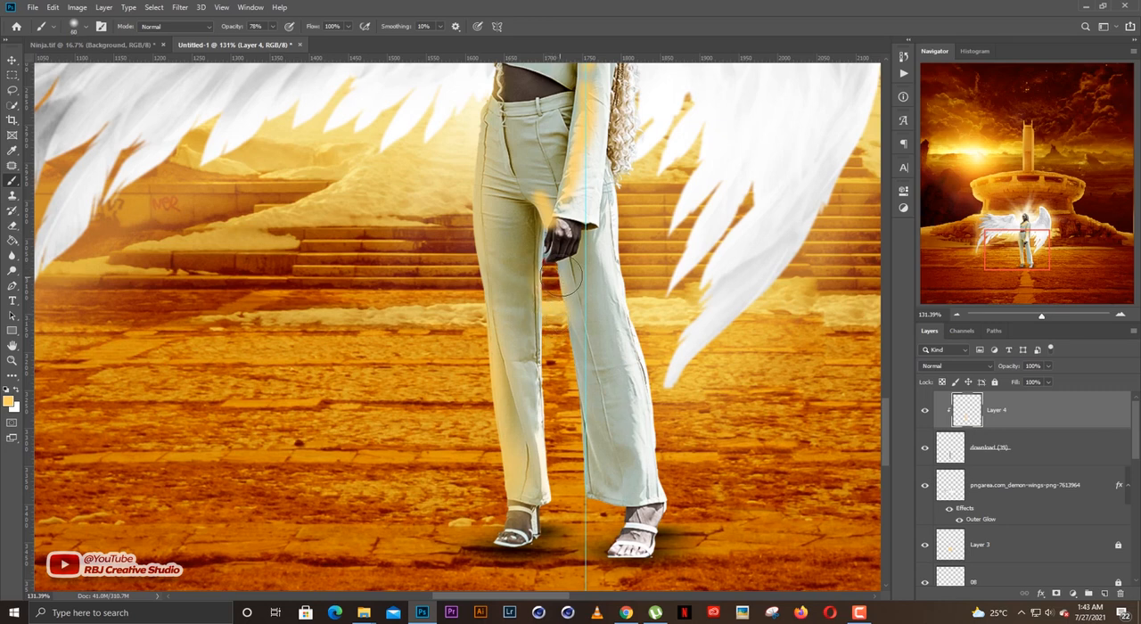
mouse_move(560, 276)
mouse_down()
mouse_move(573, 428)
mouse_move(613, 514)
mouse_up()
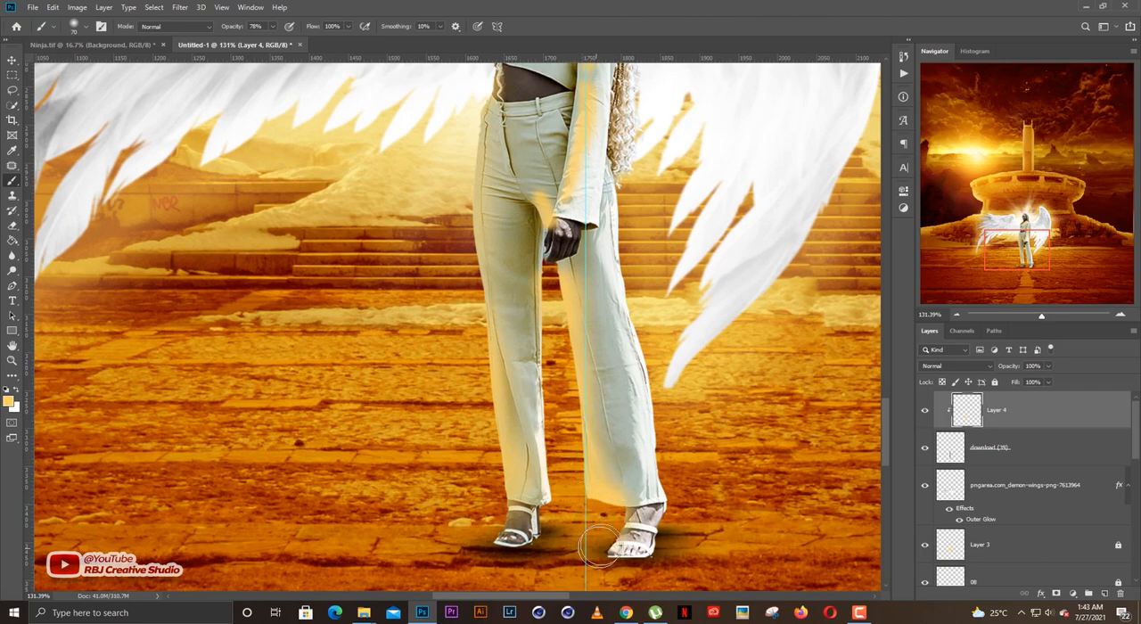
Change the blend mode of Layer 4, the painted light on the woman, to Screen.
key(v)
scroll(599, 364, down, 5)
scroll(600, 364, up, 2)
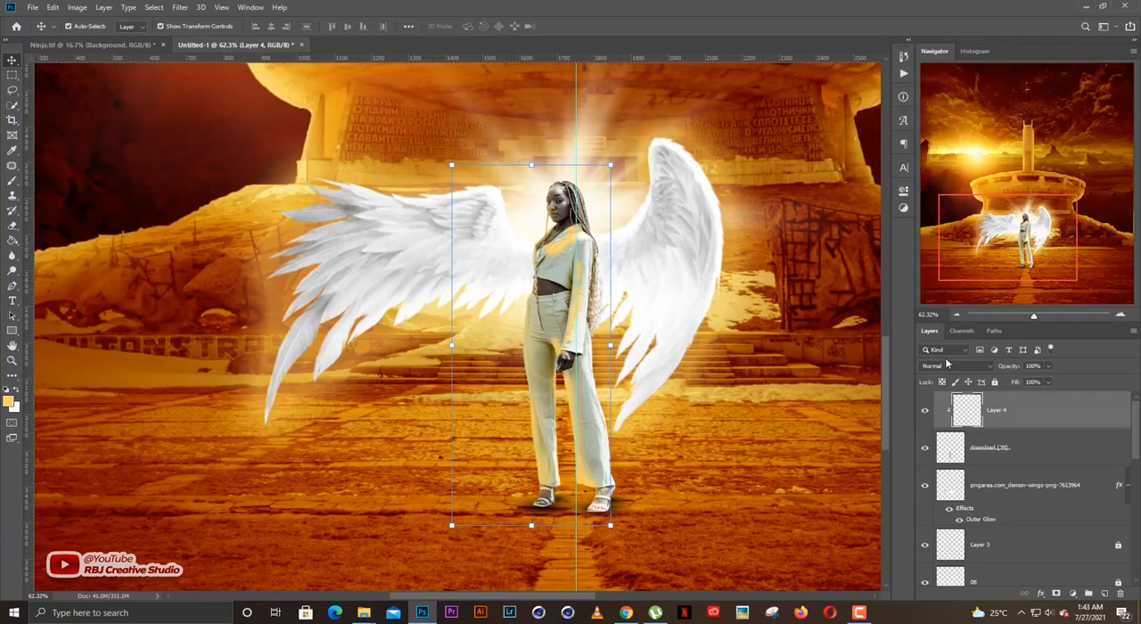
click(946, 364)
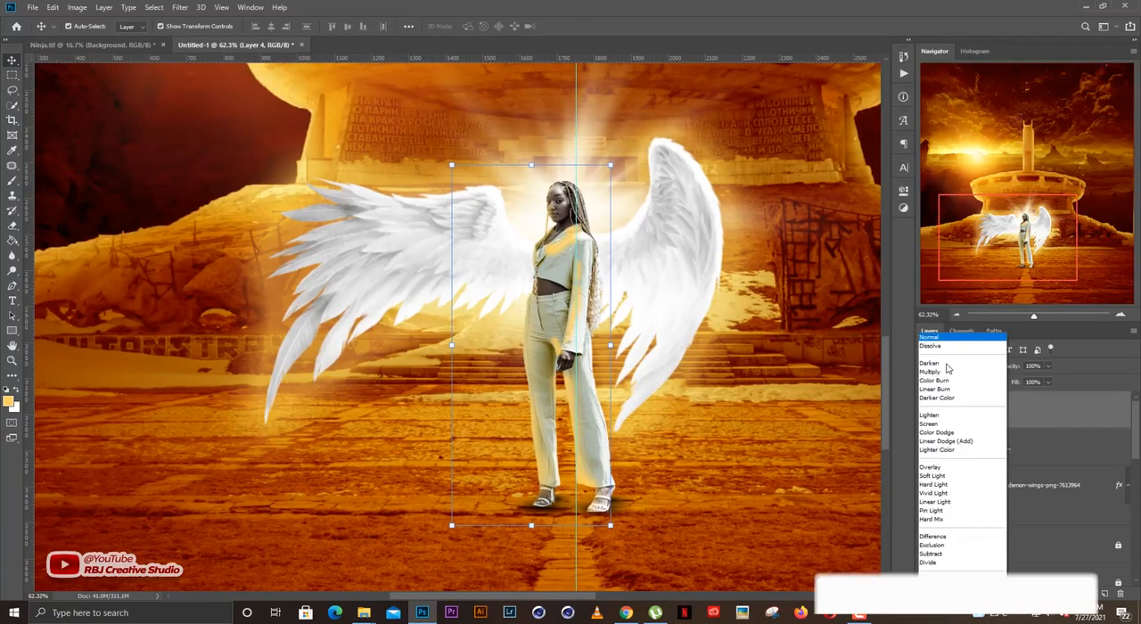
click(937, 323)
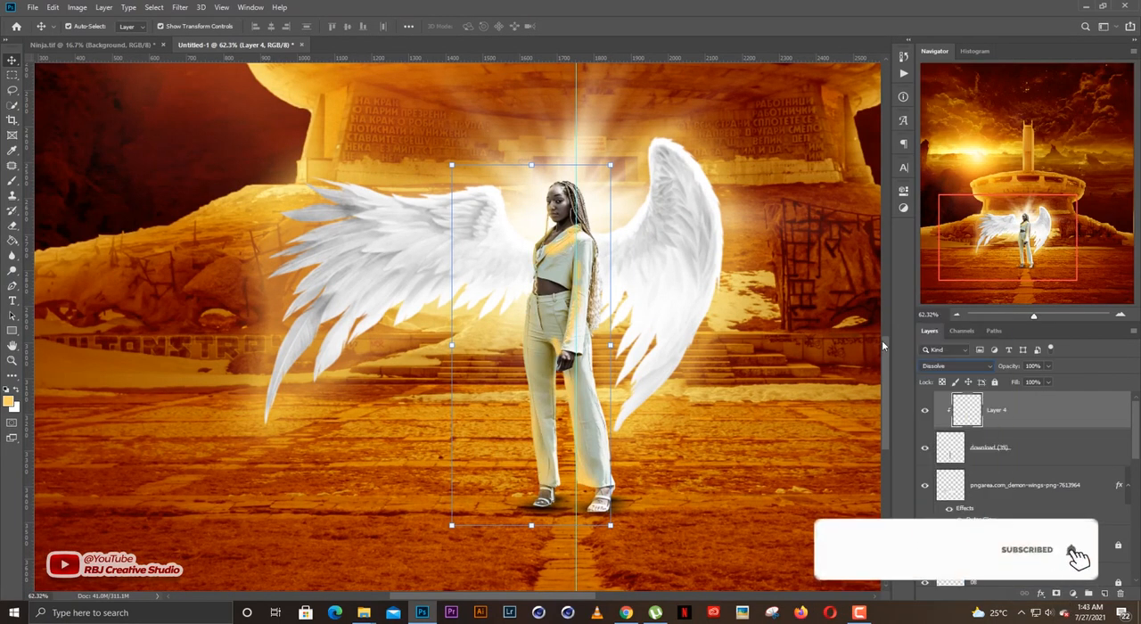
key(shift+plus)
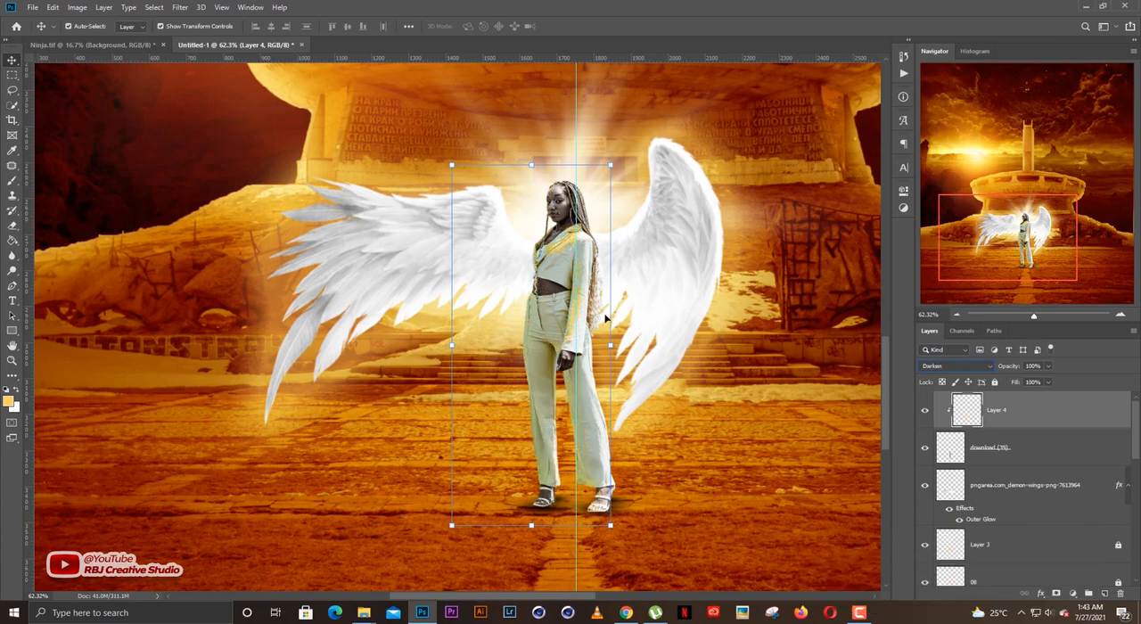
key(shift+plus)
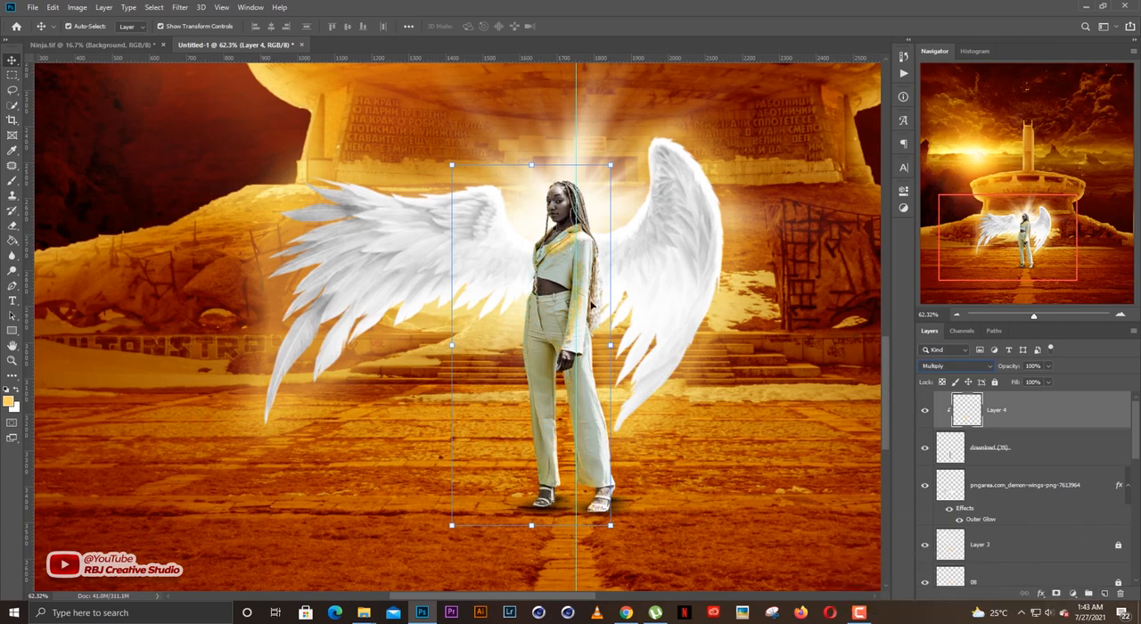
key(shift+plus)
key(shift+plus)
key(shift+plus)
key(shift+plus)
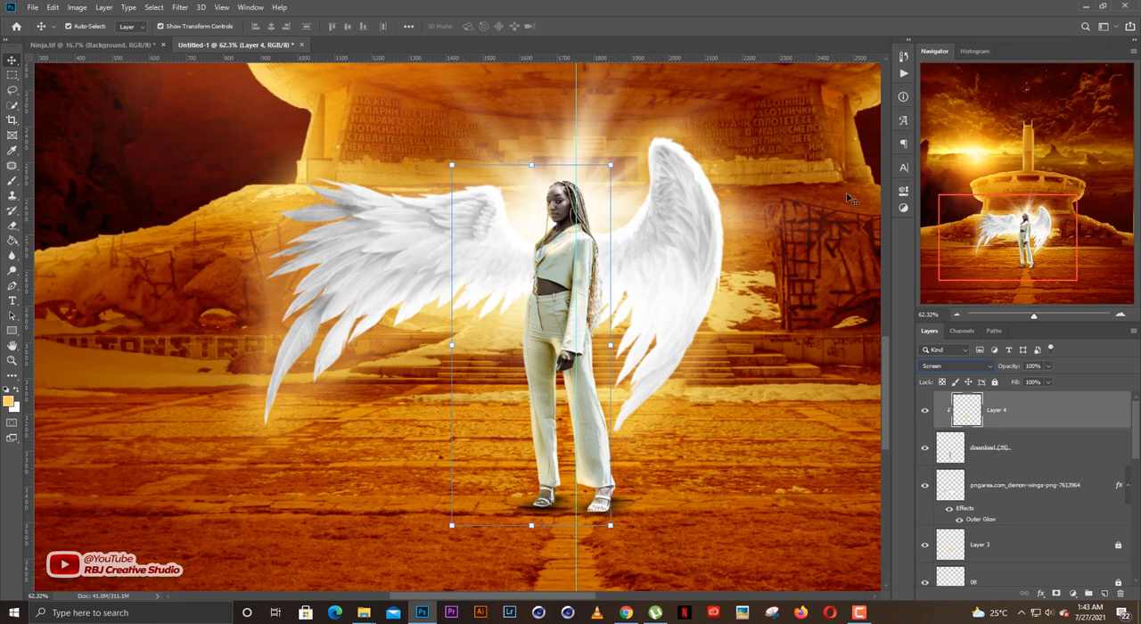
Review the painted light on the woman and her wings against the whole scene.
click(782, 262)
scroll(636, 275, down, 3)
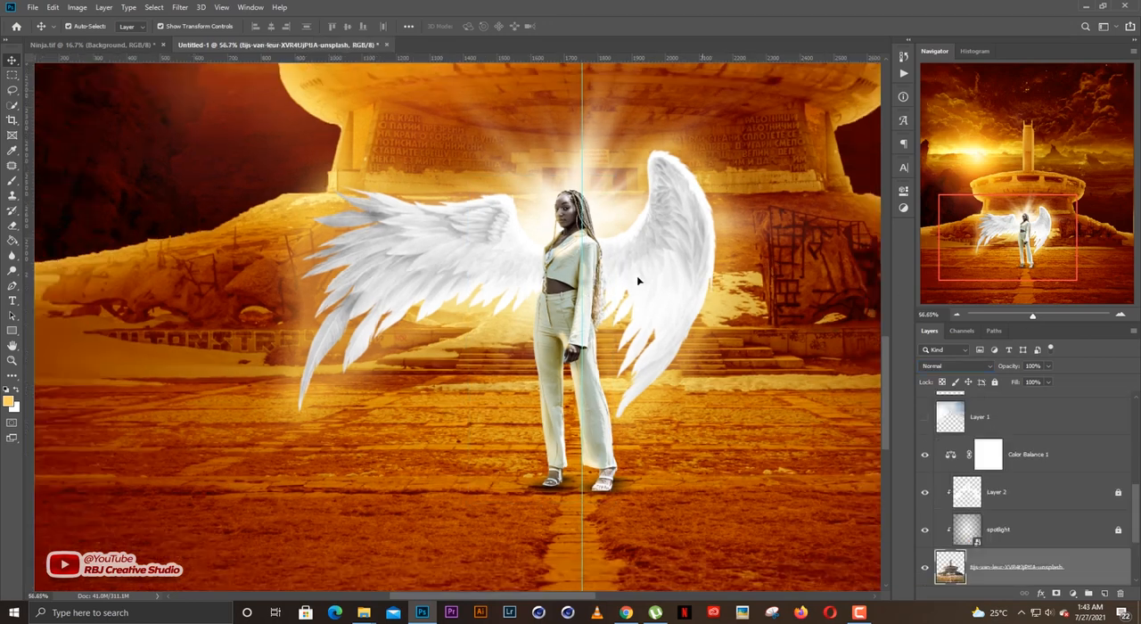
scroll(631, 325, down, 3)
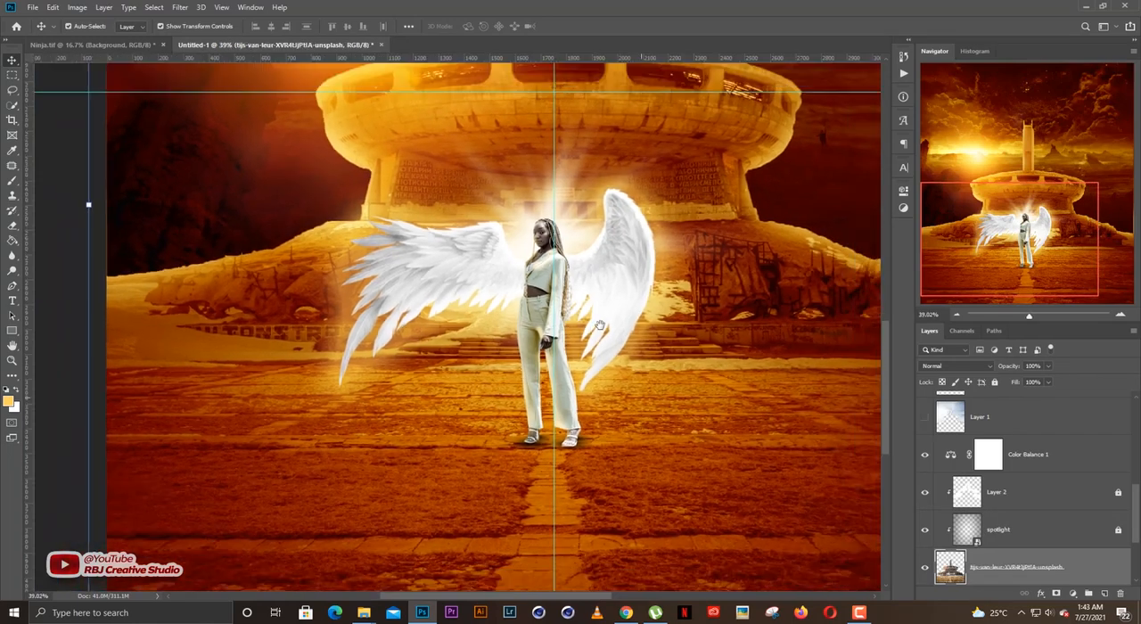
scroll(995, 437, up, 5)
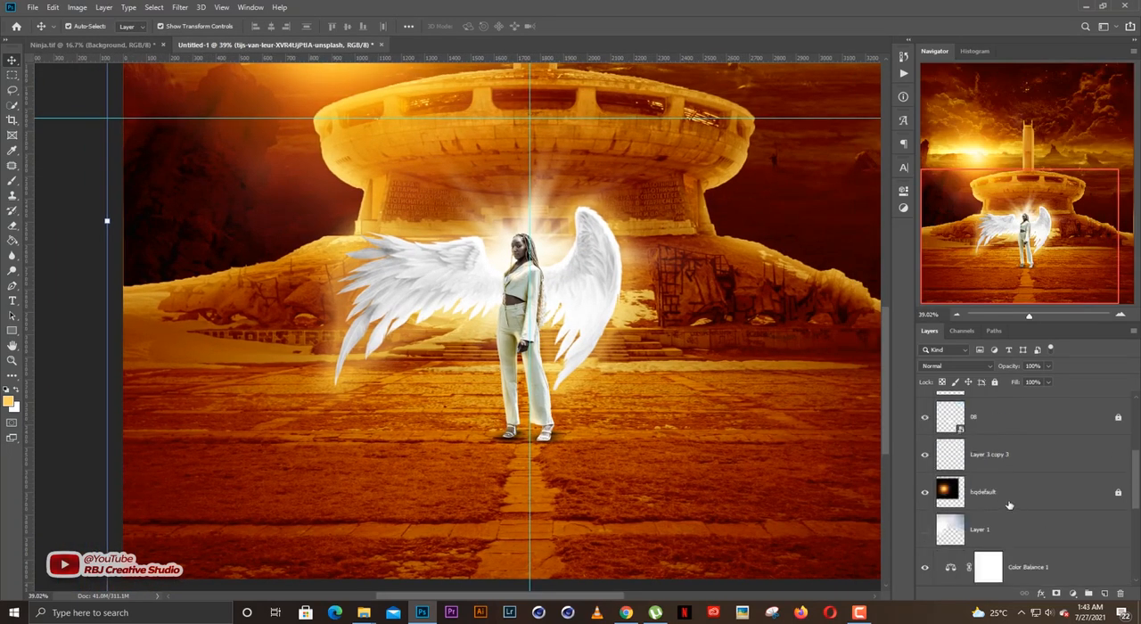
scroll(981, 425, up, 1)
click(1002, 410)
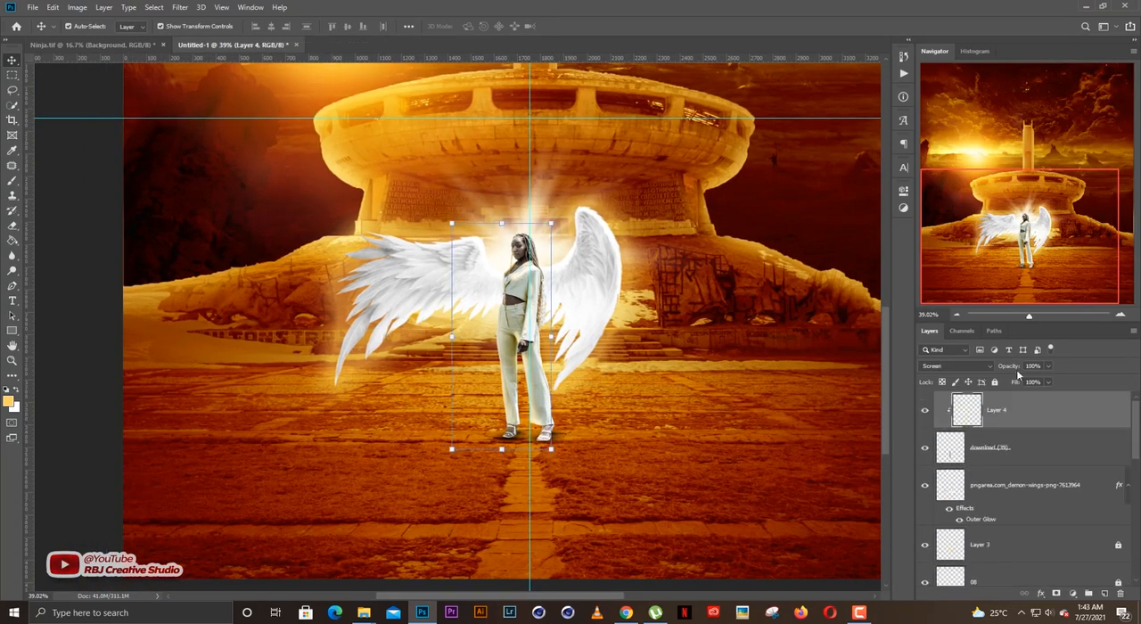
click(741, 285)
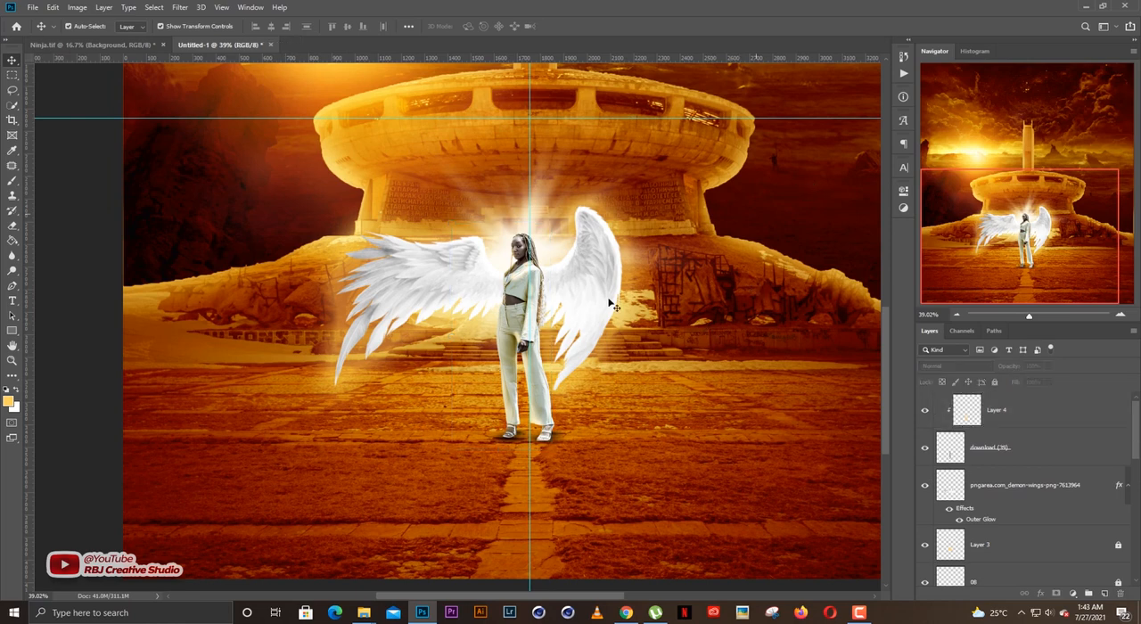
scroll(598, 312, down, 4)
drag(598, 312, 578, 366)
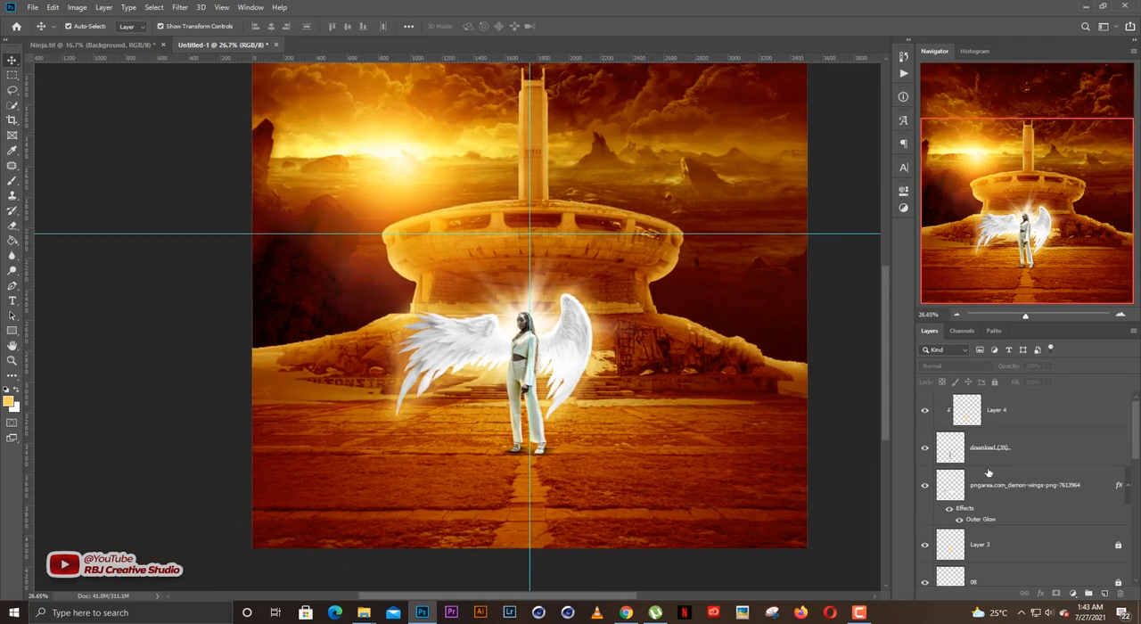
Duplicate the hqdefault sun-flare layer directly above the original.
scroll(987, 473, down, 5)
click(996, 435)
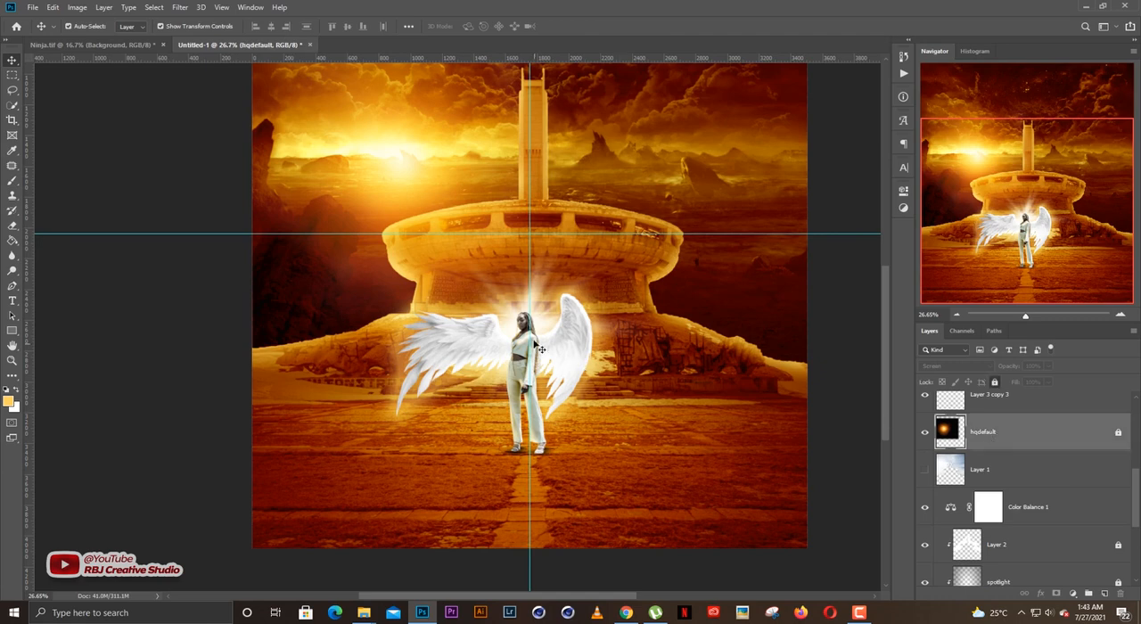
scroll(530, 338, up, 3)
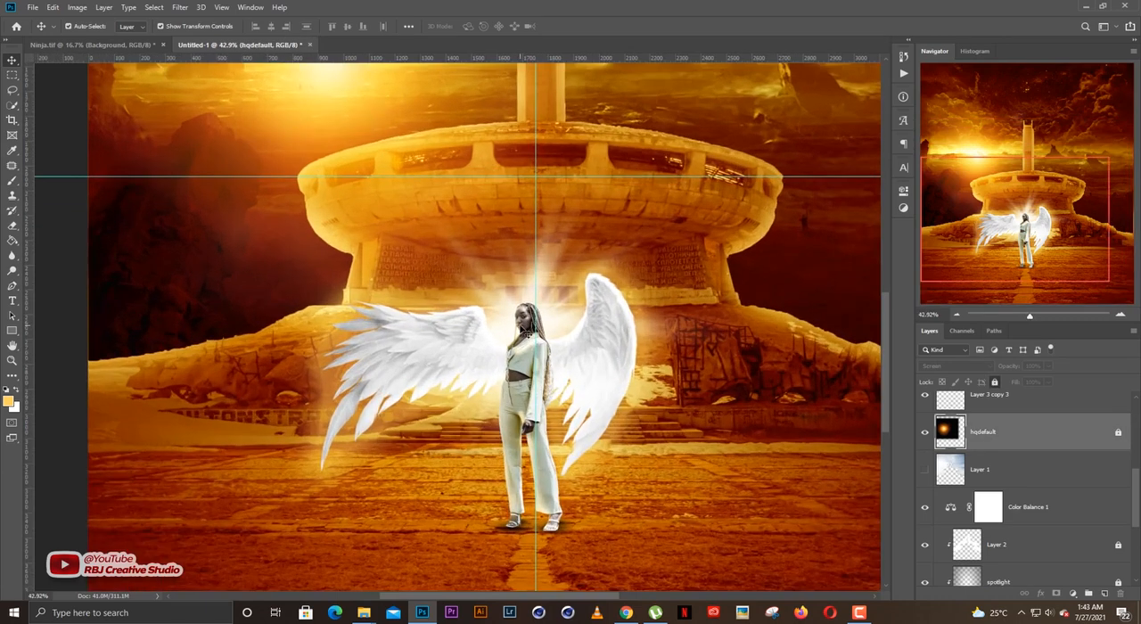
scroll(564, 337, down, 1)
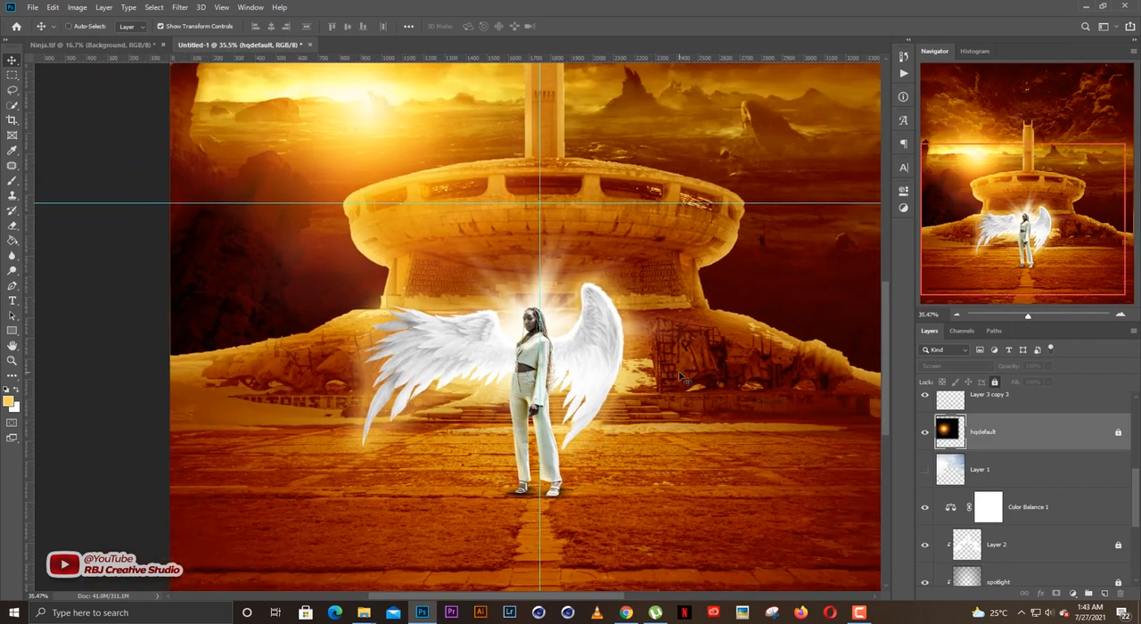
key(ctrl+j)
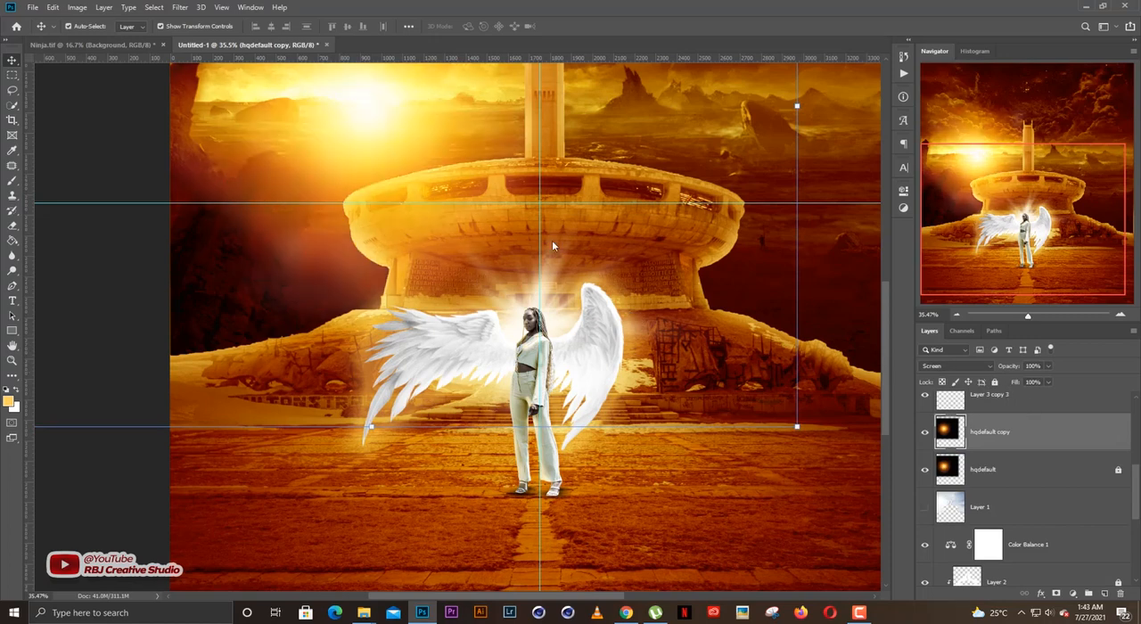
Scale the hqdefault copy sun flare down to about 45% and position it around the winged woman.
click(797, 106)
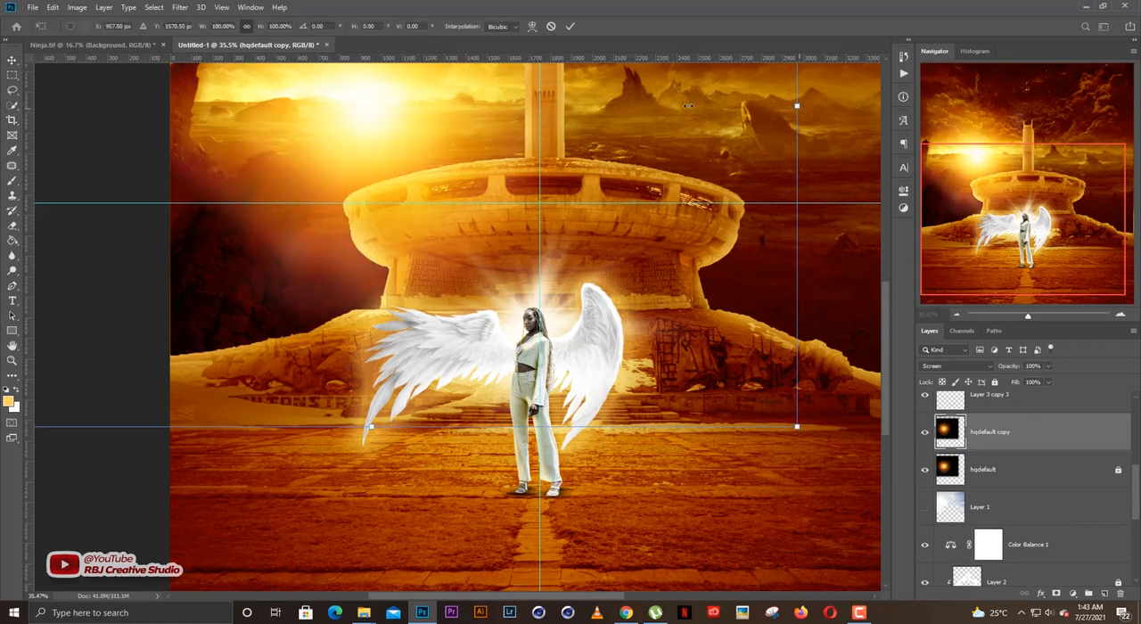
drag(627, 105, 614, 106)
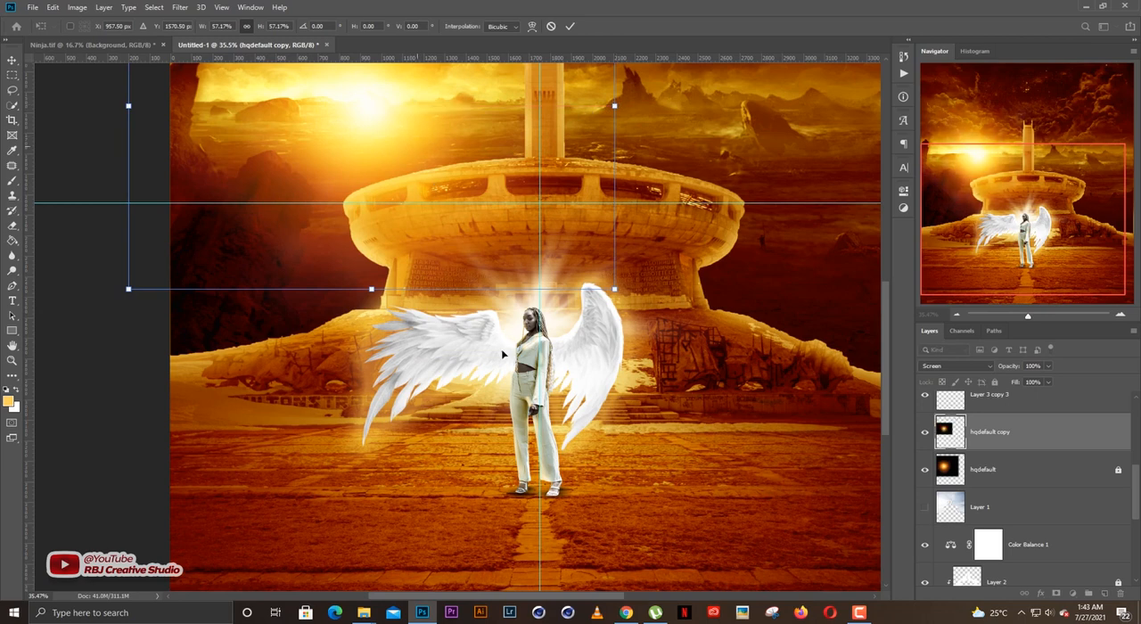
drag(502, 355, 634, 328)
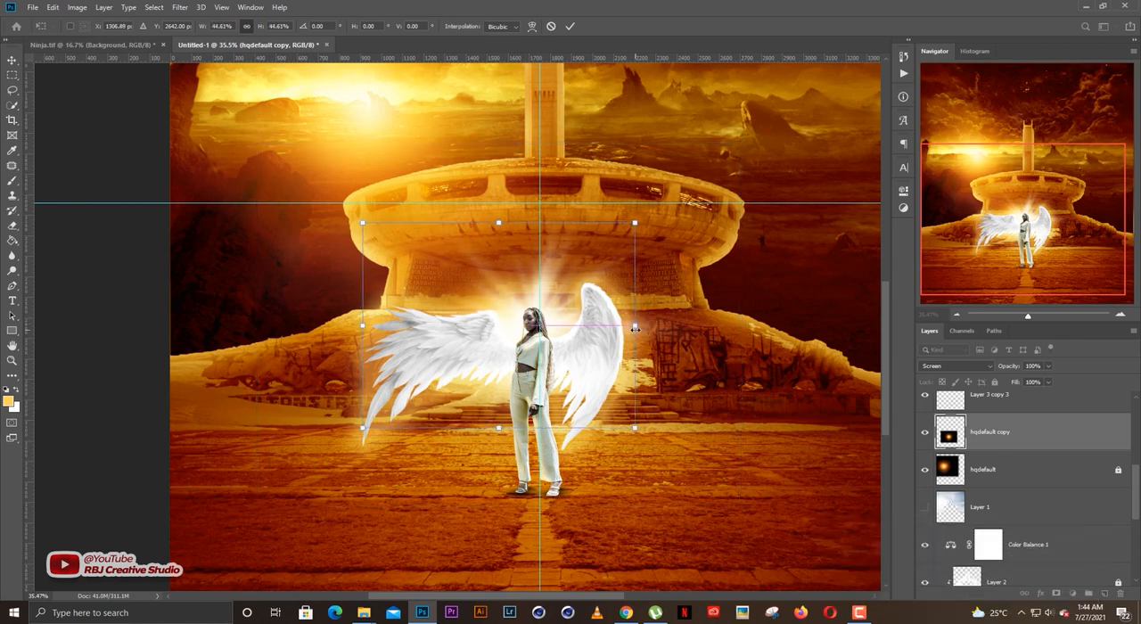
key(Return)
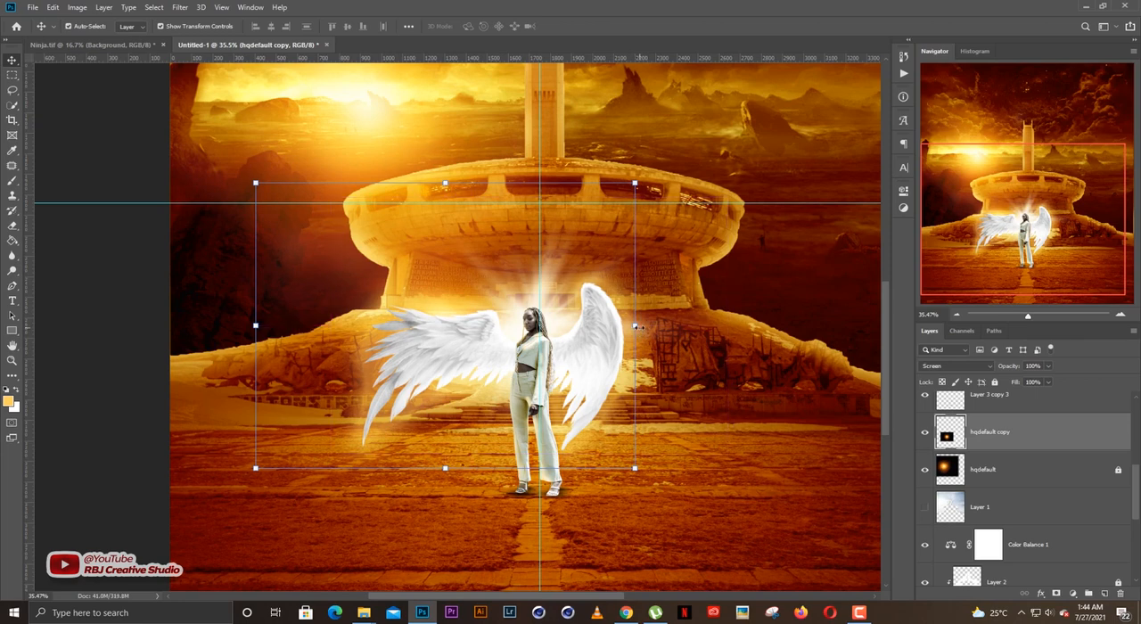
Bring the hqdefault copy layer to the top of the stack and centre its glow over the woman's face.
key(ctrl+shift+bracketright)
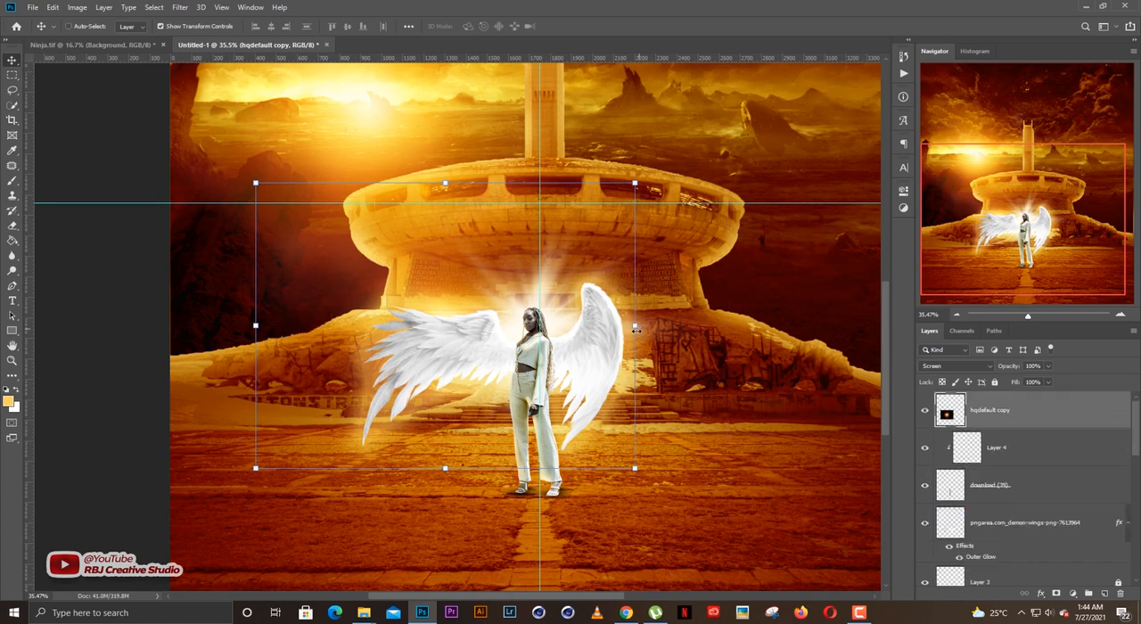
drag(452, 338, 519, 339)
scroll(520, 339, up, 3)
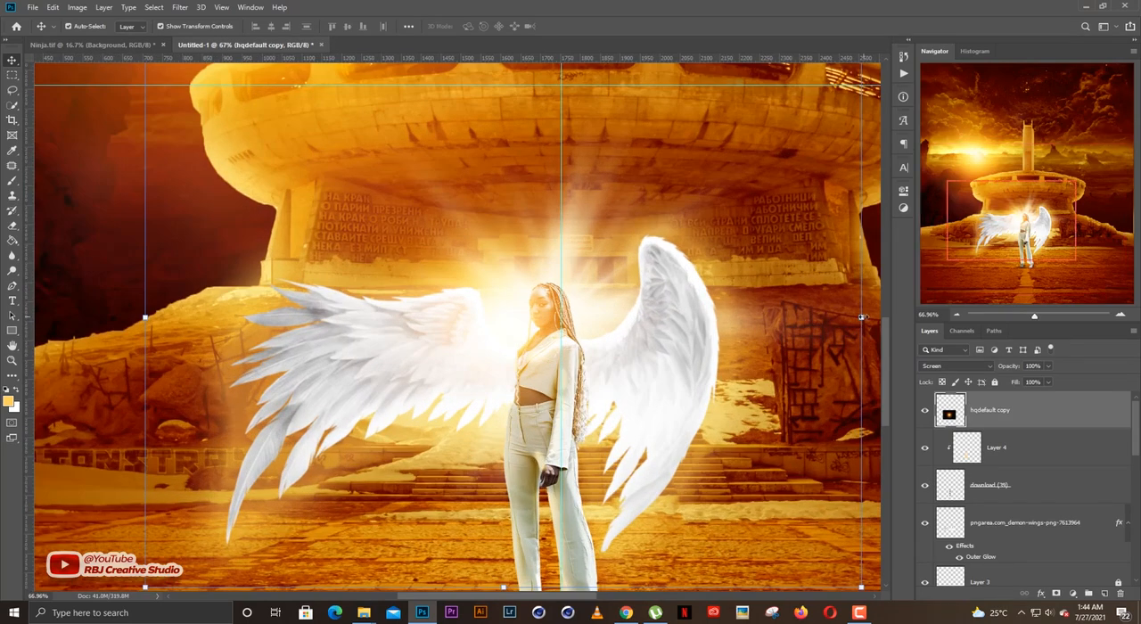
Scale the hqdefault copy glow over the woman to 60.60% and apply the transform.
click(863, 319)
drag(862, 317, 719, 319)
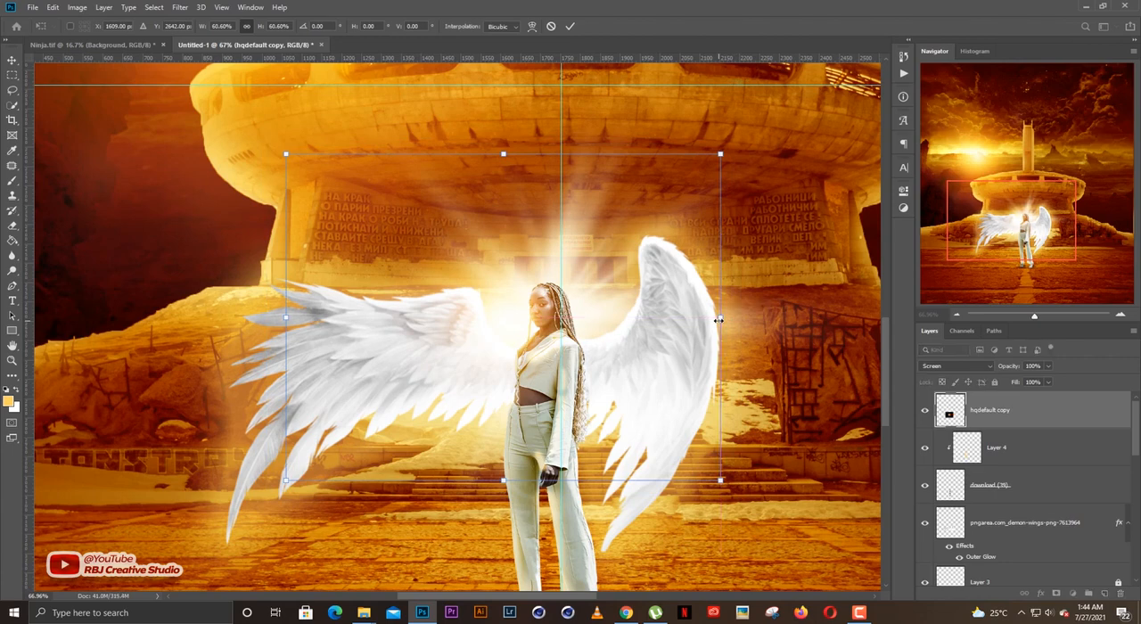
scroll(676, 376, down, 1)
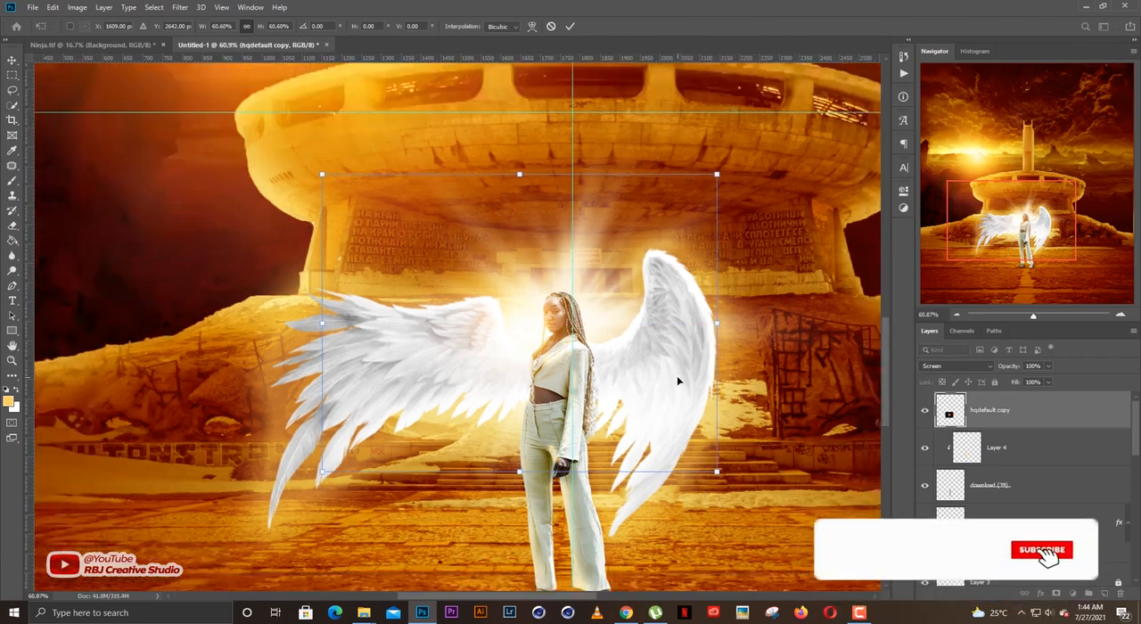
scroll(678, 377, down, 4)
drag(692, 400, 635, 359)
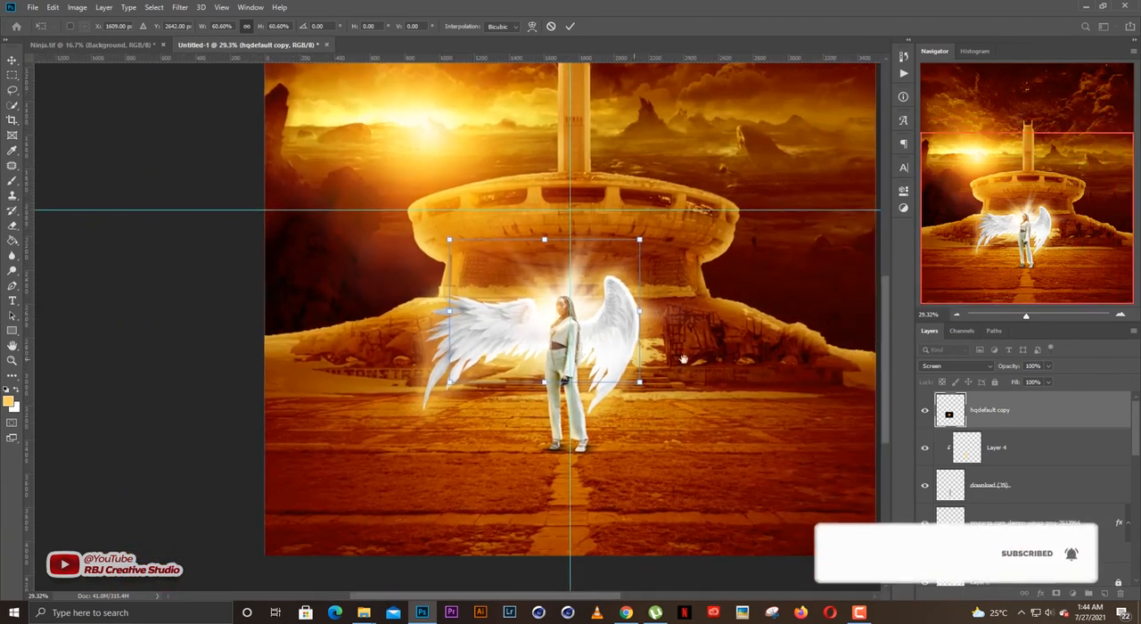
scroll(704, 369, down, 1)
key(Return)
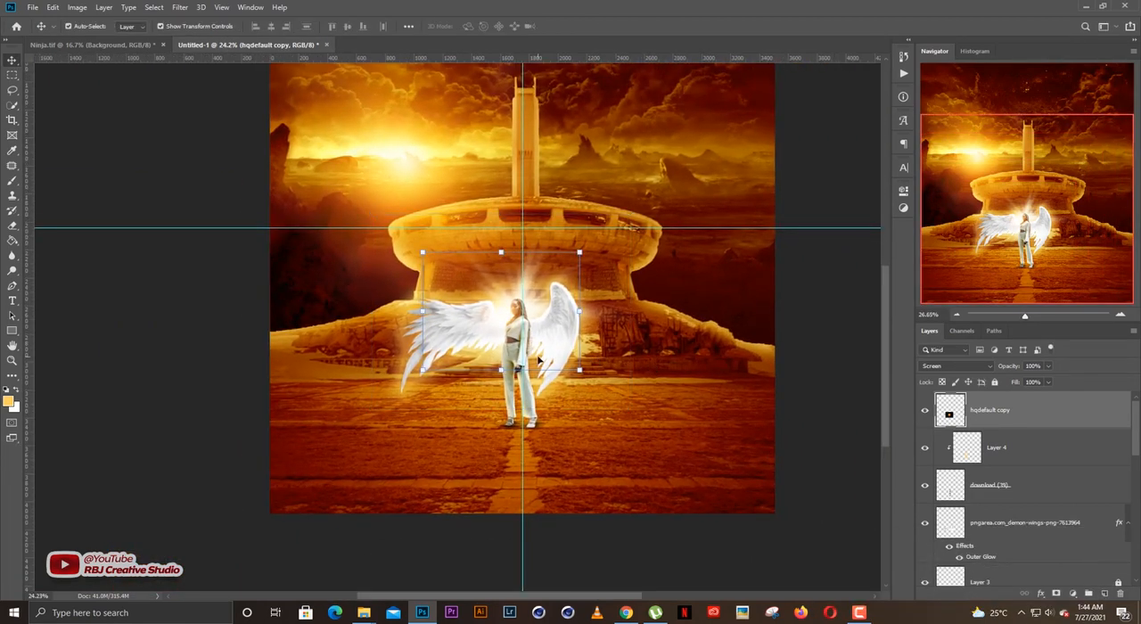
Fully lock the hqdefault copy layer and deselect it.
scroll(539, 360, up, 2)
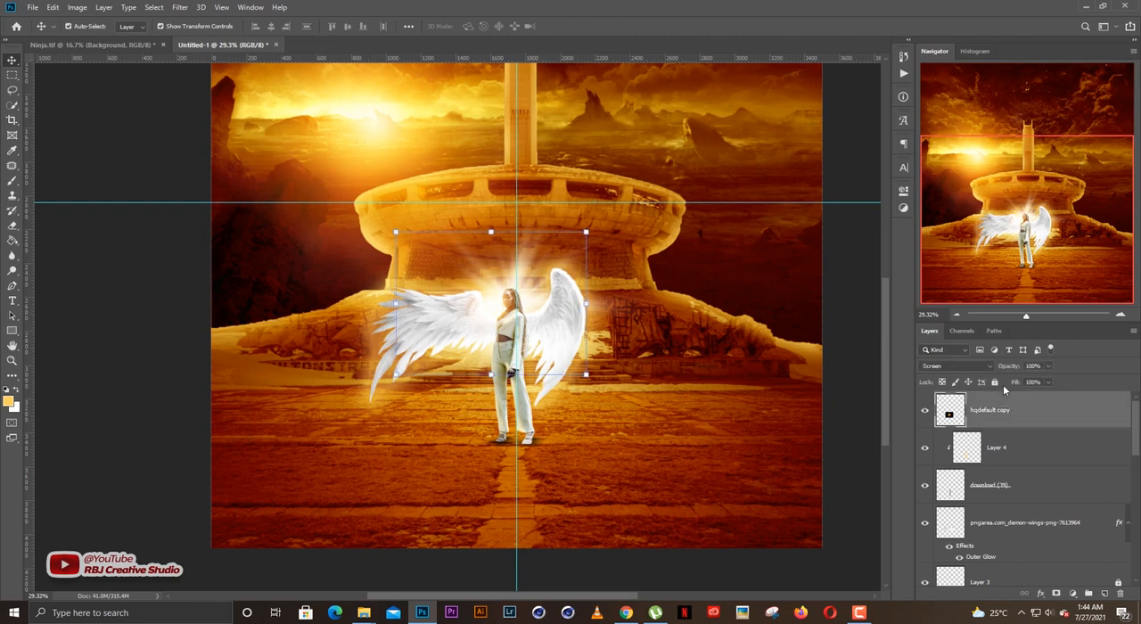
click(994, 382)
scroll(736, 386, down, 2)
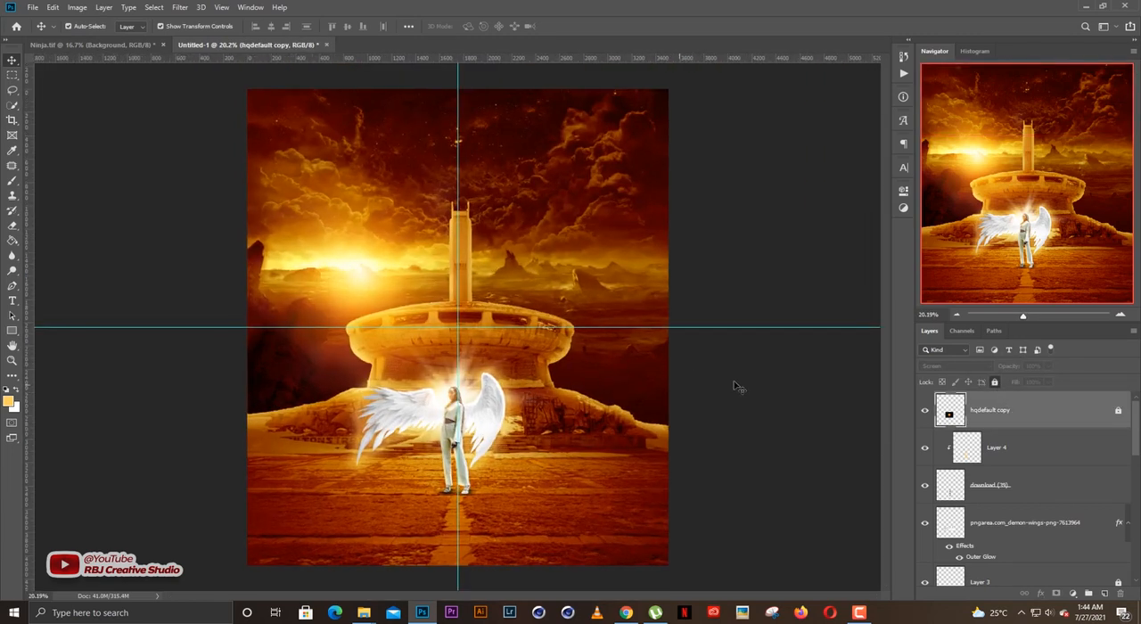
click(771, 363)
scroll(448, 463, up, 3)
scroll(448, 465, down, 2)
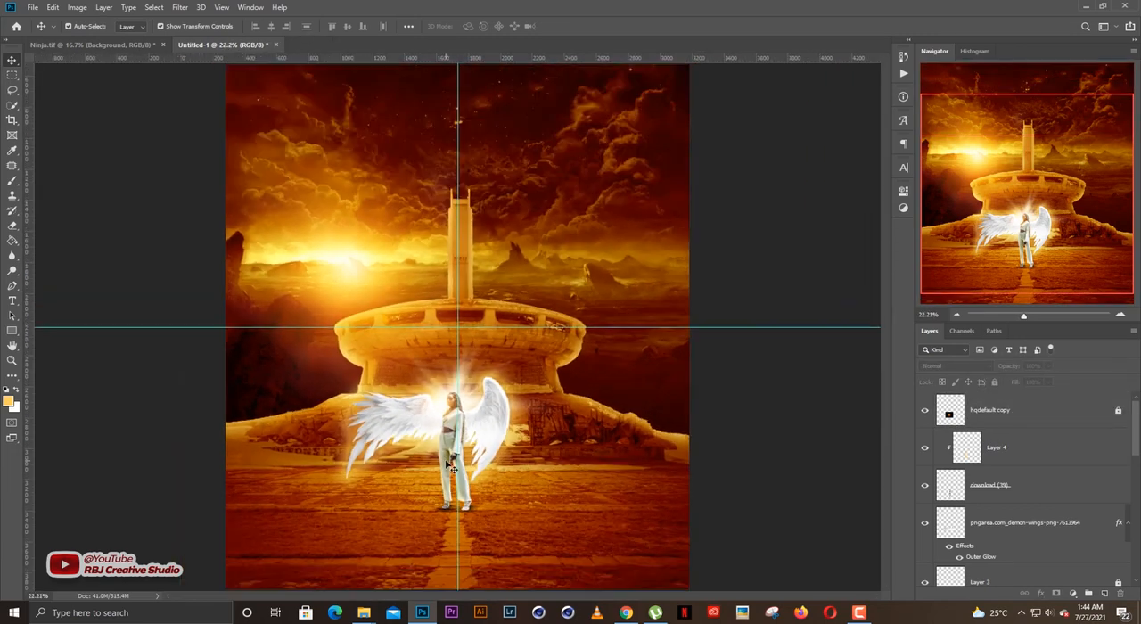
scroll(450, 468, up, 1)
scroll(459, 473, down, 2)
scroll(472, 482, up, 1)
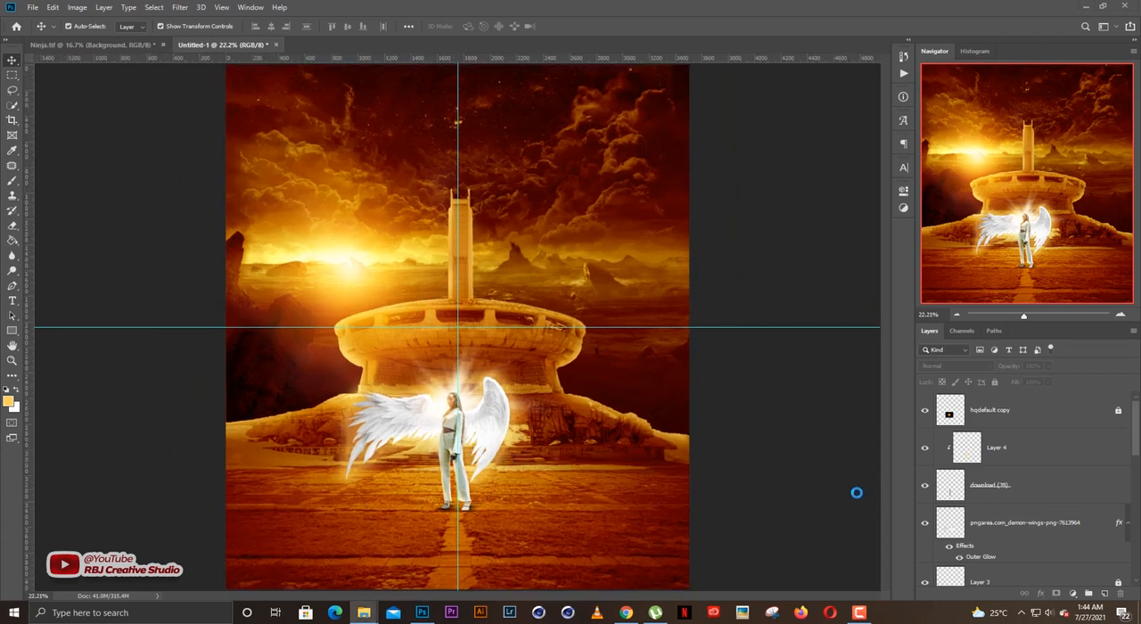
Place the sparks5 image over the lower half of the artwork and set its blend mode to Screen.
drag(526, 441, 528, 441)
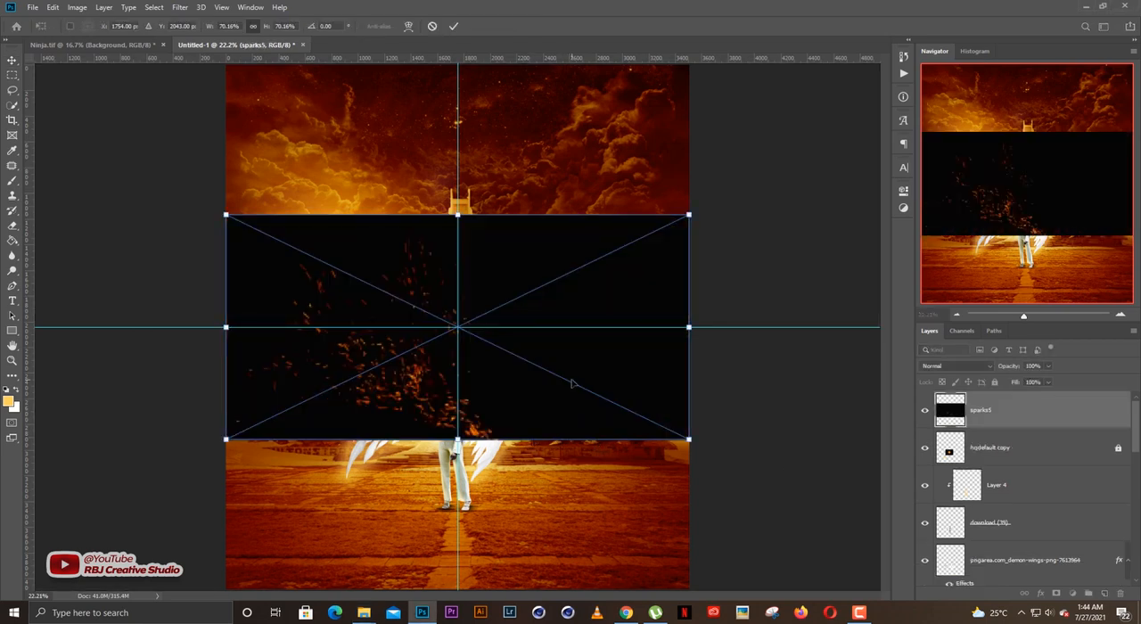
drag(572, 383, 577, 474)
key(Return)
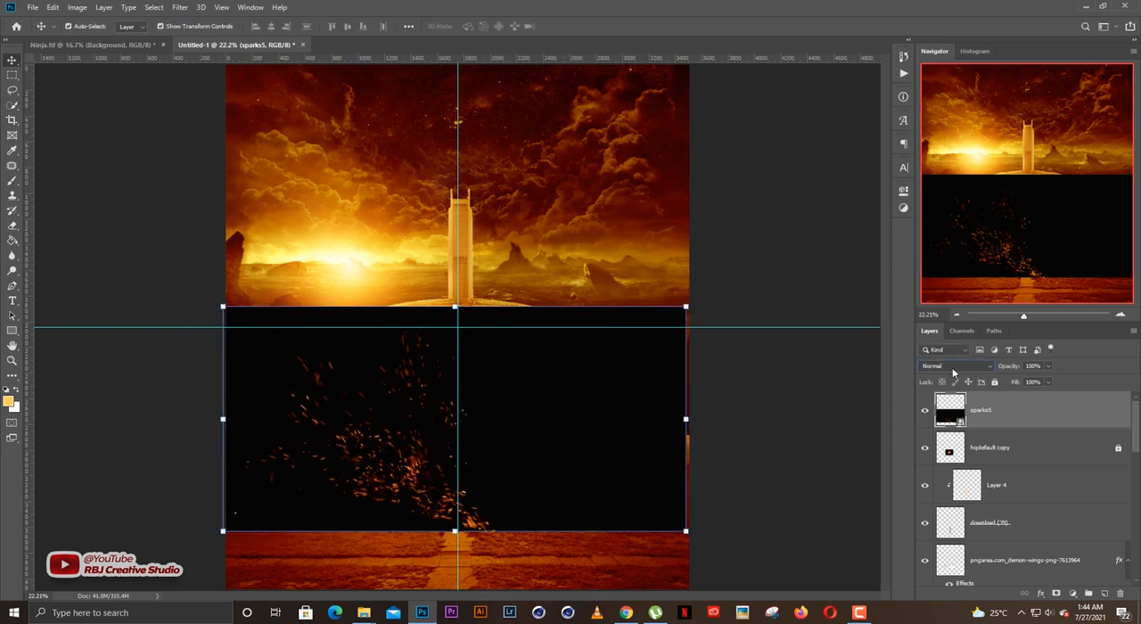
click(952, 369)
click(929, 409)
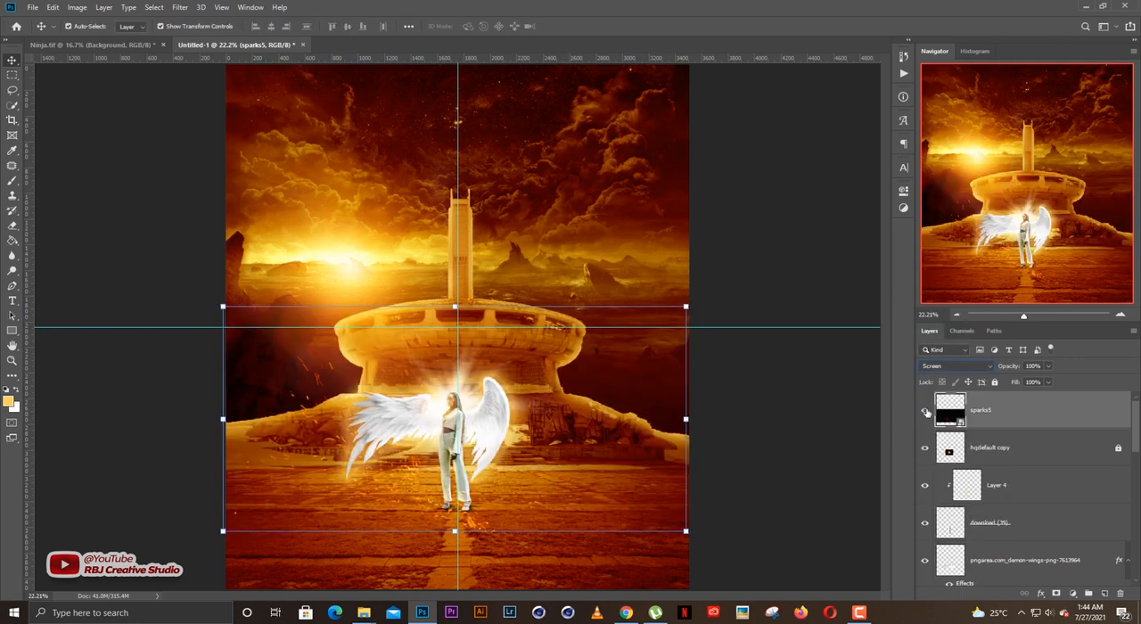
Move the sparks5 layer to the lower-right corner of the artwork and scale it up to about 79%.
key(ctrl+t)
key(Return)
key(ctrl+t)
drag(512, 418, 685, 474)
scroll(682, 473, down, 5)
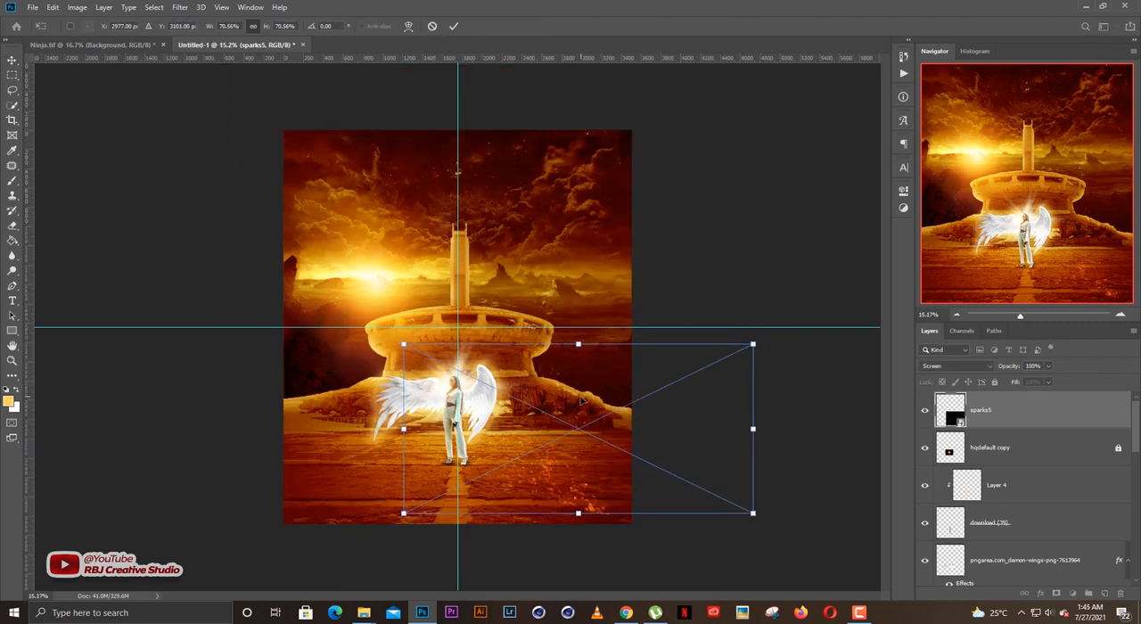
drag(603, 433, 660, 460)
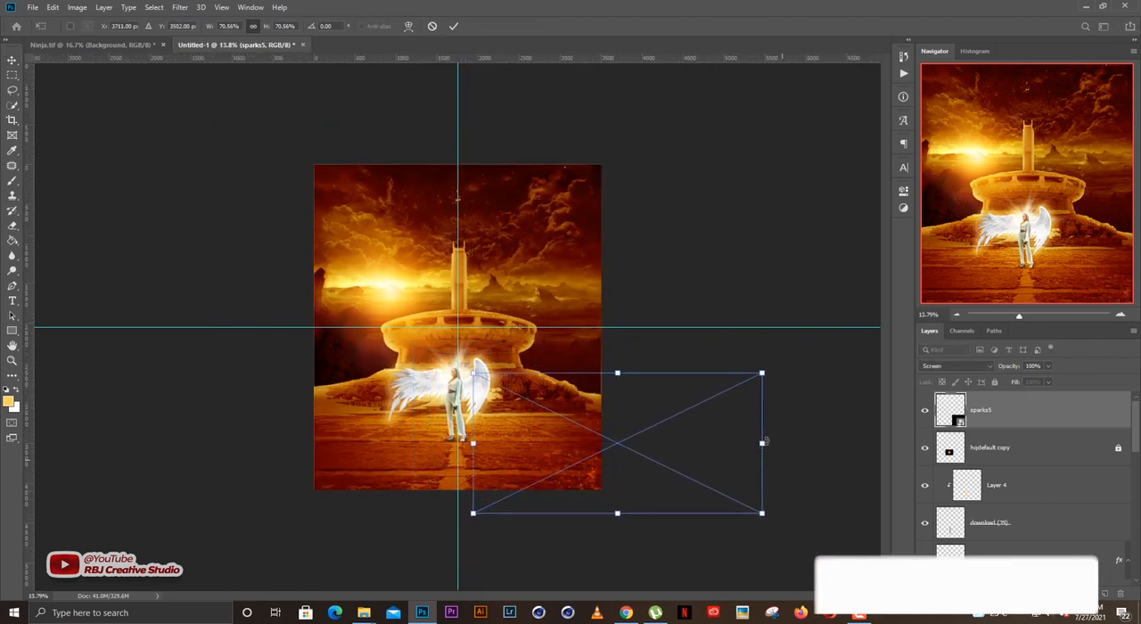
drag(766, 440, 795, 445)
key(Return)
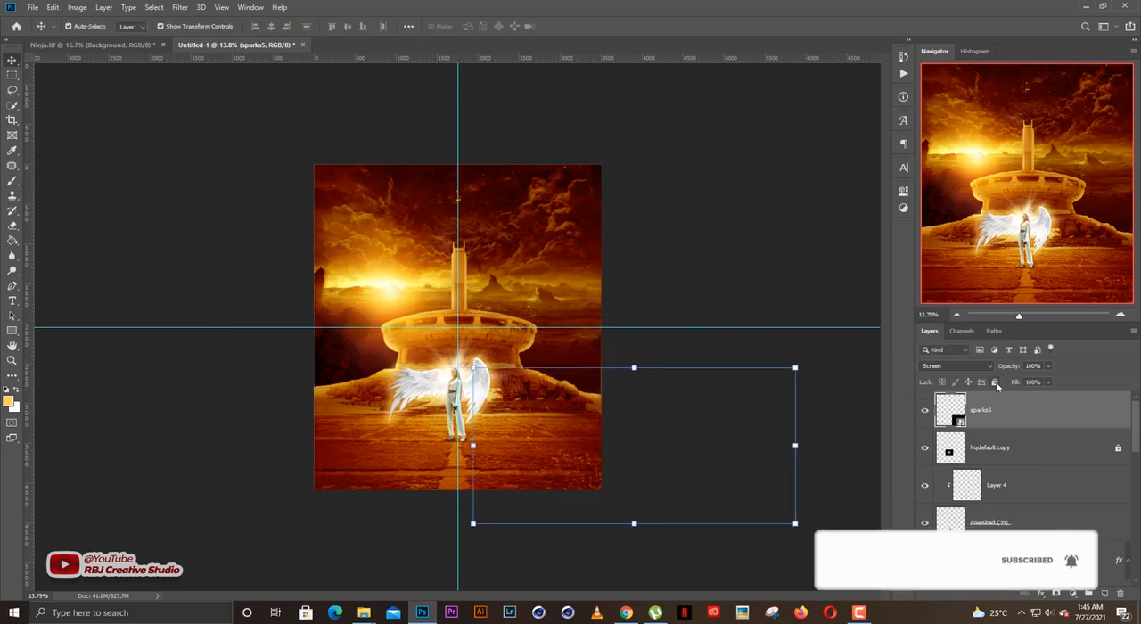
Duplicate the sparks5 layer, then shrink the copy to 39.34%, rotate it 1.20° and position it over the woman.
key(ctrl+j)
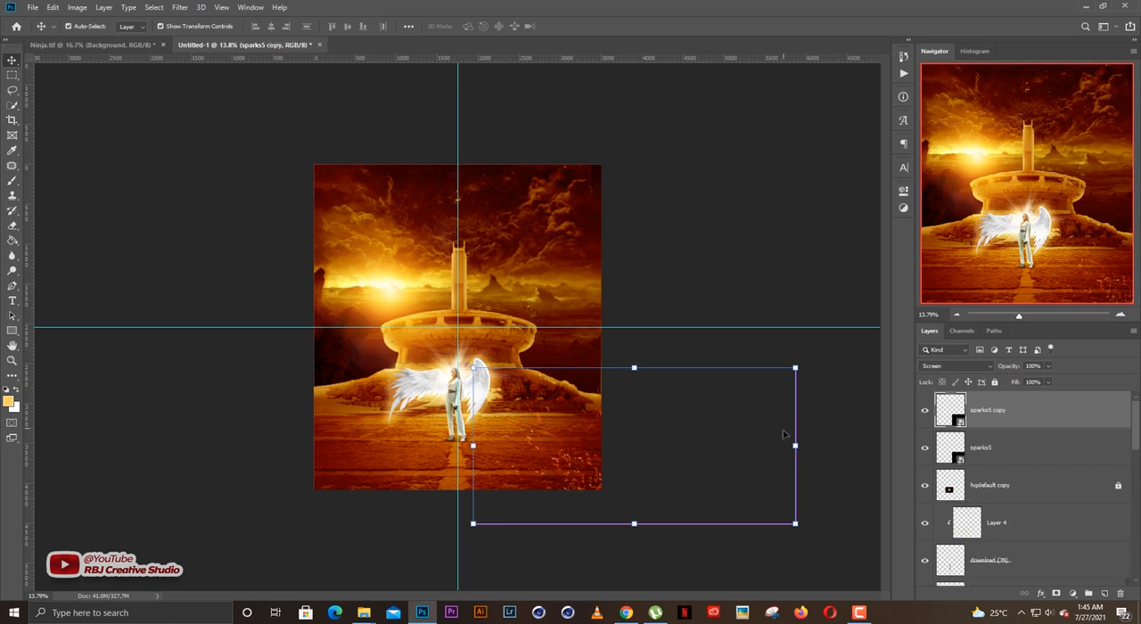
key(ctrl+t)
drag(554, 416, 452, 419)
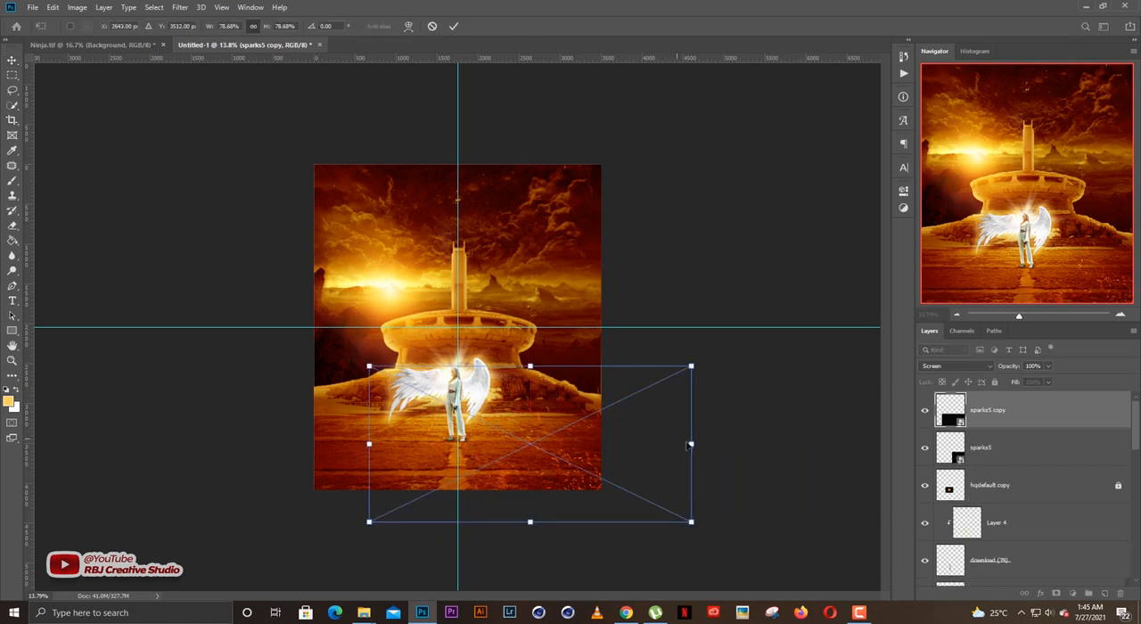
drag(690, 445, 529, 443)
scroll(464, 426, up, 5)
drag(473, 419, 481, 401)
scroll(488, 459, up, 2)
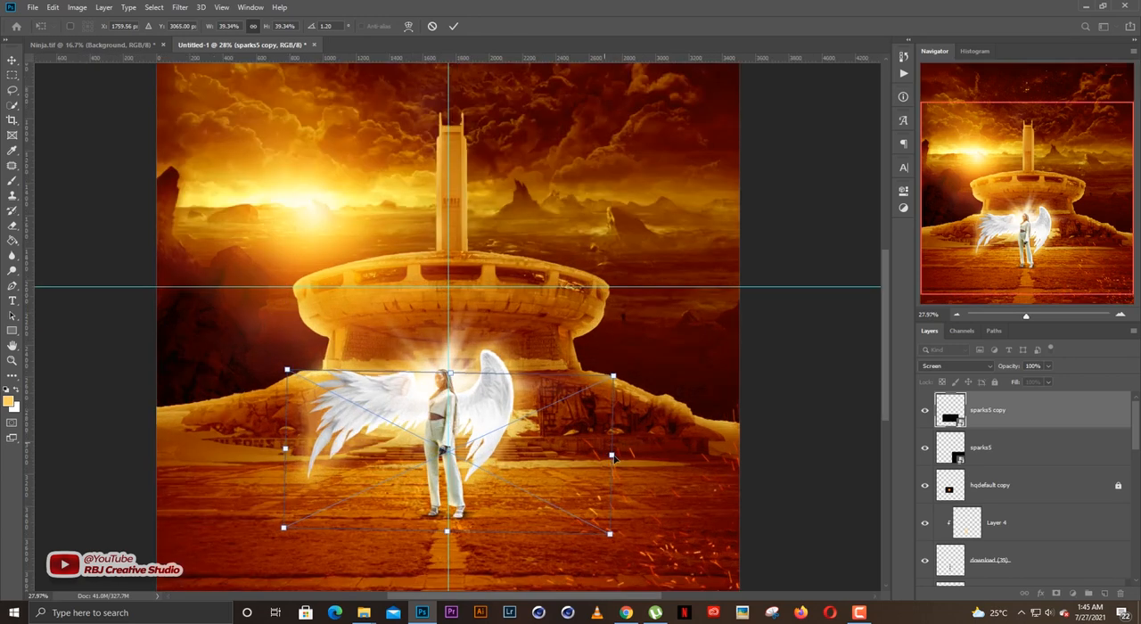
Flip the sparks5 copy, shrink it further and place it across the woman's wings.
right_click(562, 500)
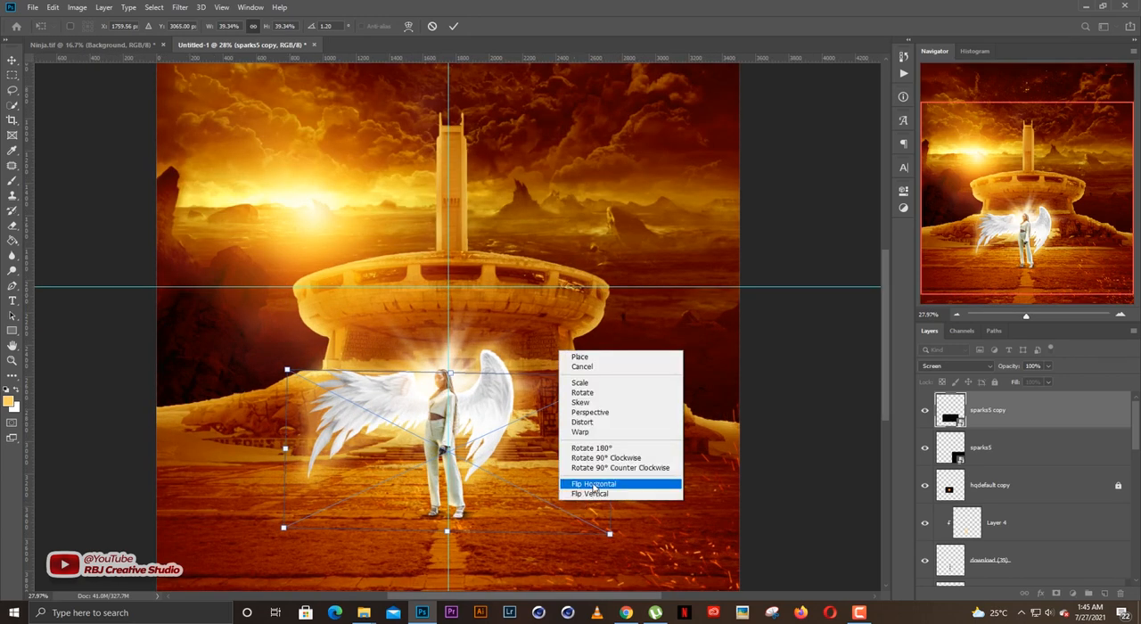
click(596, 483)
drag(457, 459, 433, 407)
scroll(405, 435, up, 4)
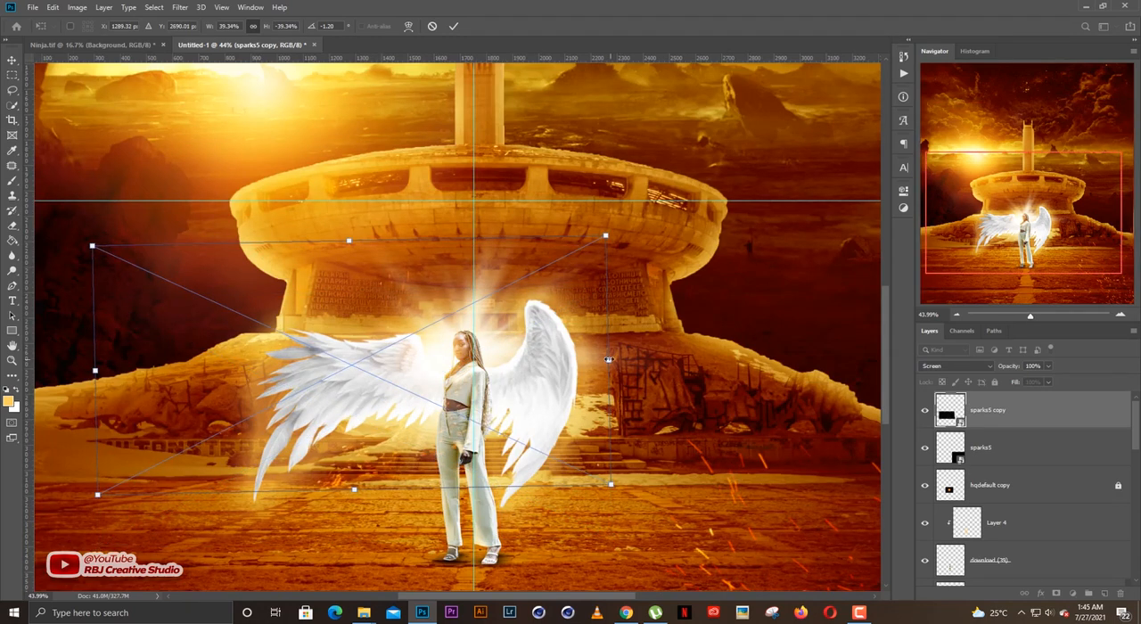
drag(608, 359, 547, 348)
drag(396, 358, 445, 424)
key(Return)
key(ctrl+0)
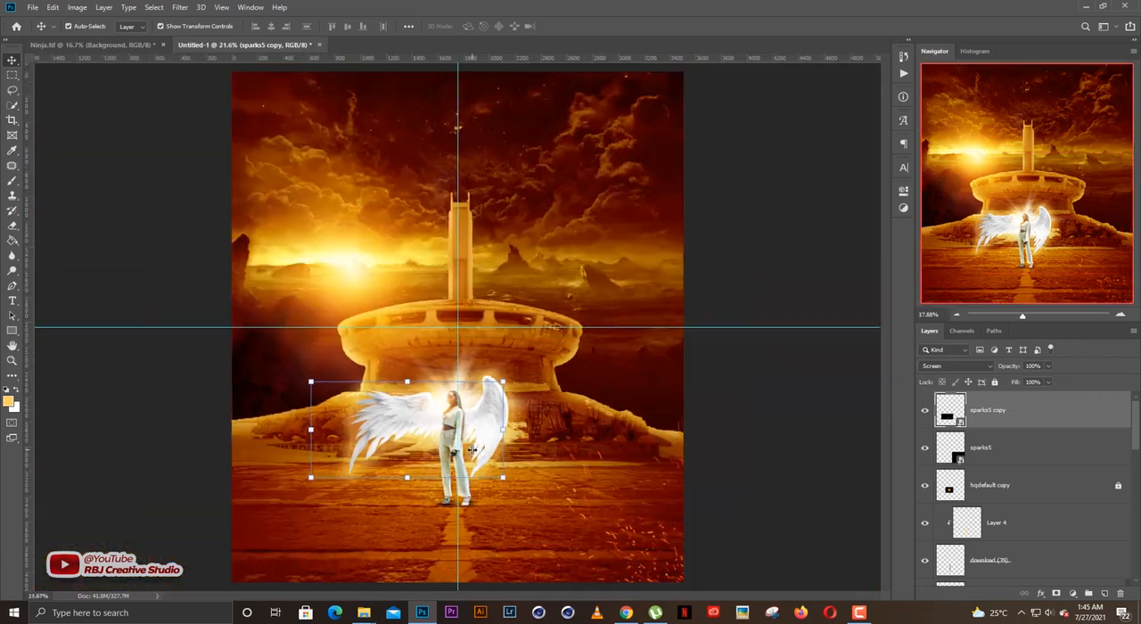
scroll(472, 450, down, 2)
click(774, 407)
scroll(540, 451, up, 1)
Place the sparks6 - Copy image in the artwork and set its blend mode to Screen.
click(363, 613)
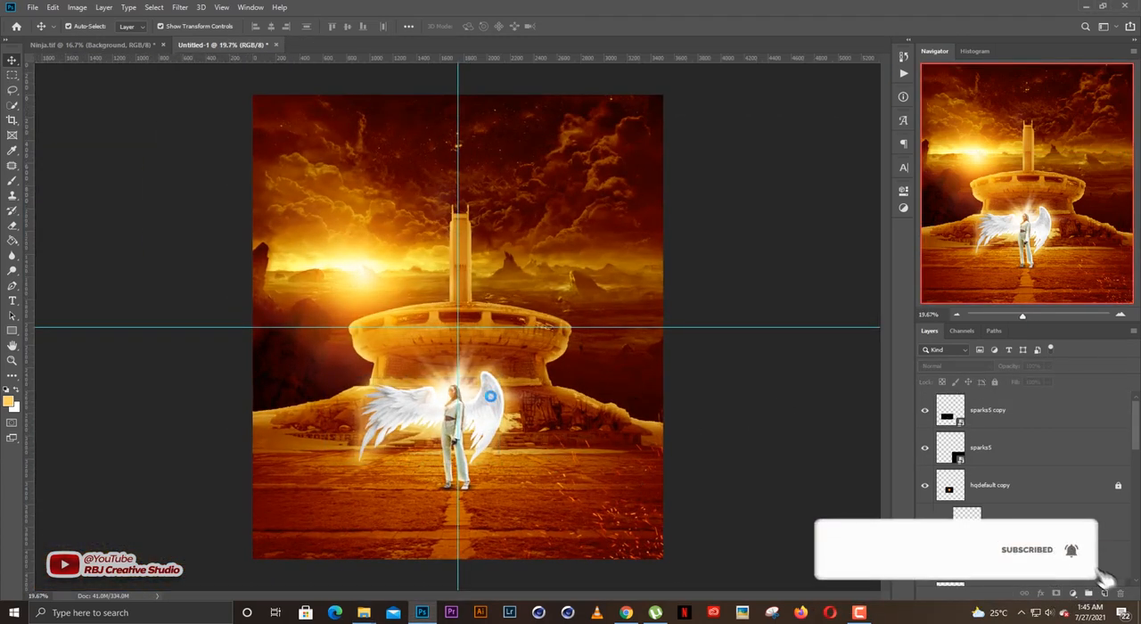
key(Return)
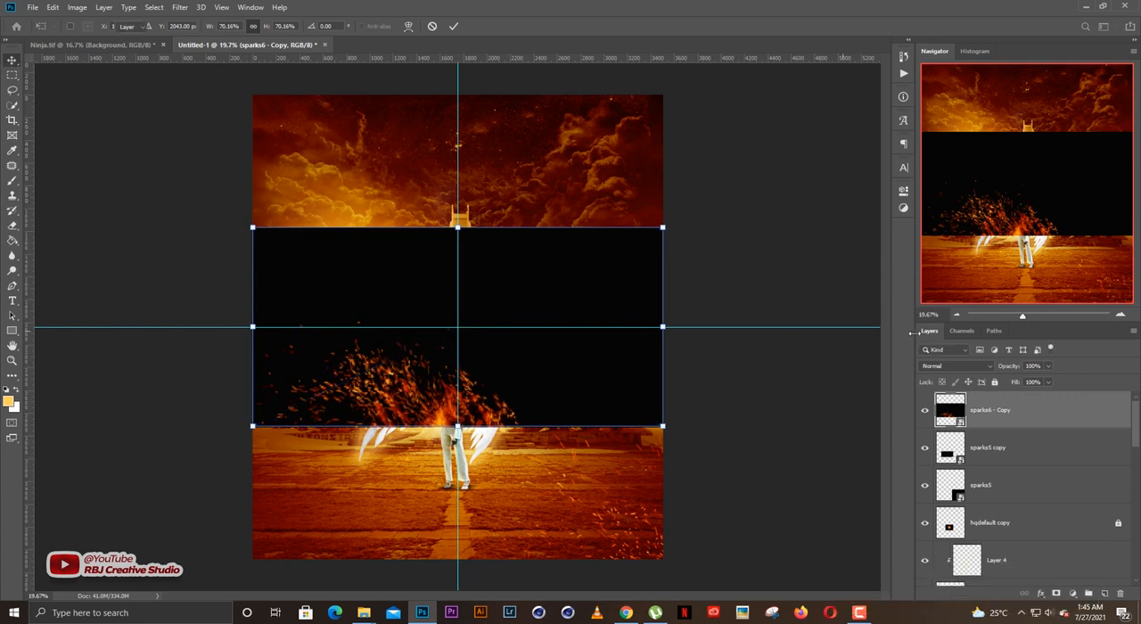
click(955, 365)
click(945, 411)
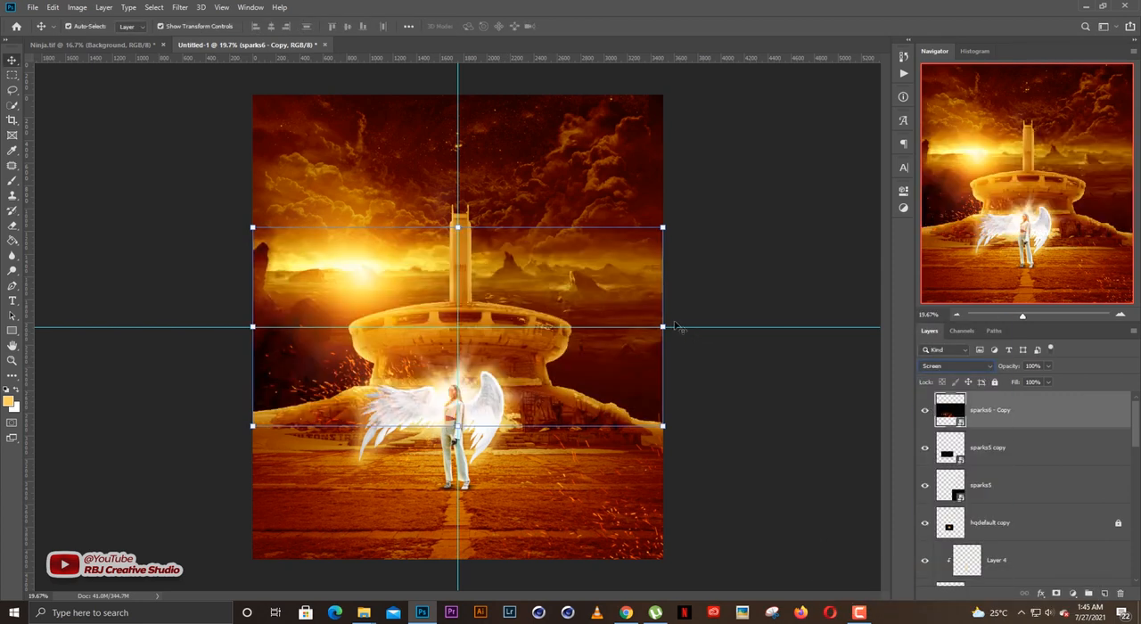
Flip the sparks6 - Copy layer horizontally, enlarge it and move its flames to the artwork's lower-left corner.
key(ctrl+t)
right_click(555, 442)
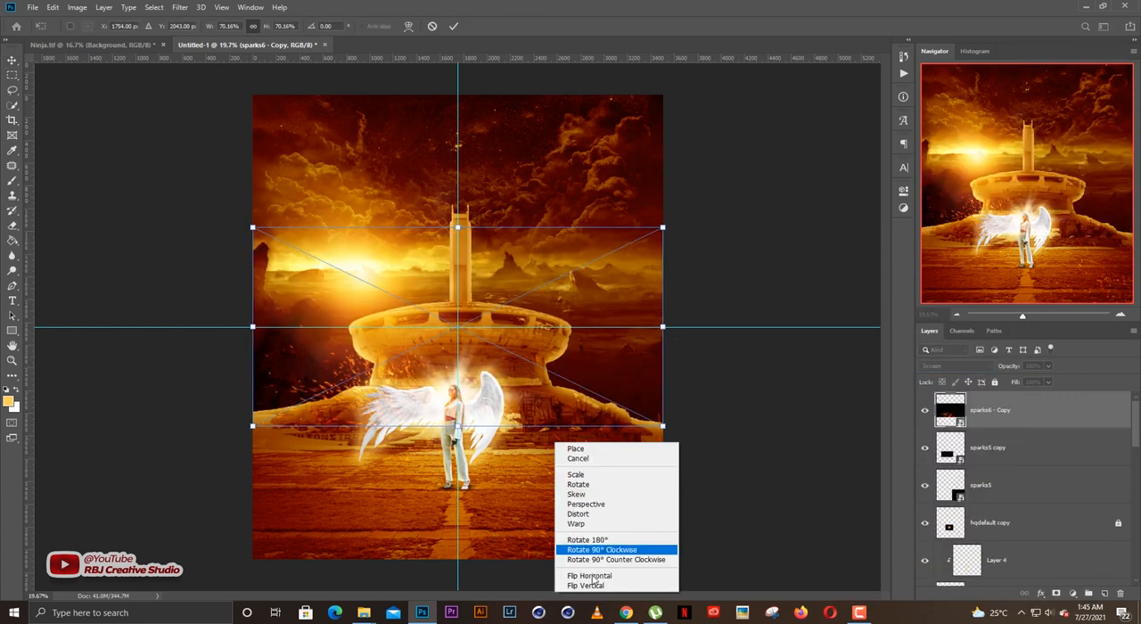
click(589, 575)
drag(535, 377, 371, 512)
drag(461, 463, 580, 433)
scroll(505, 445, down, 2)
drag(459, 439, 438, 411)
key(Return)
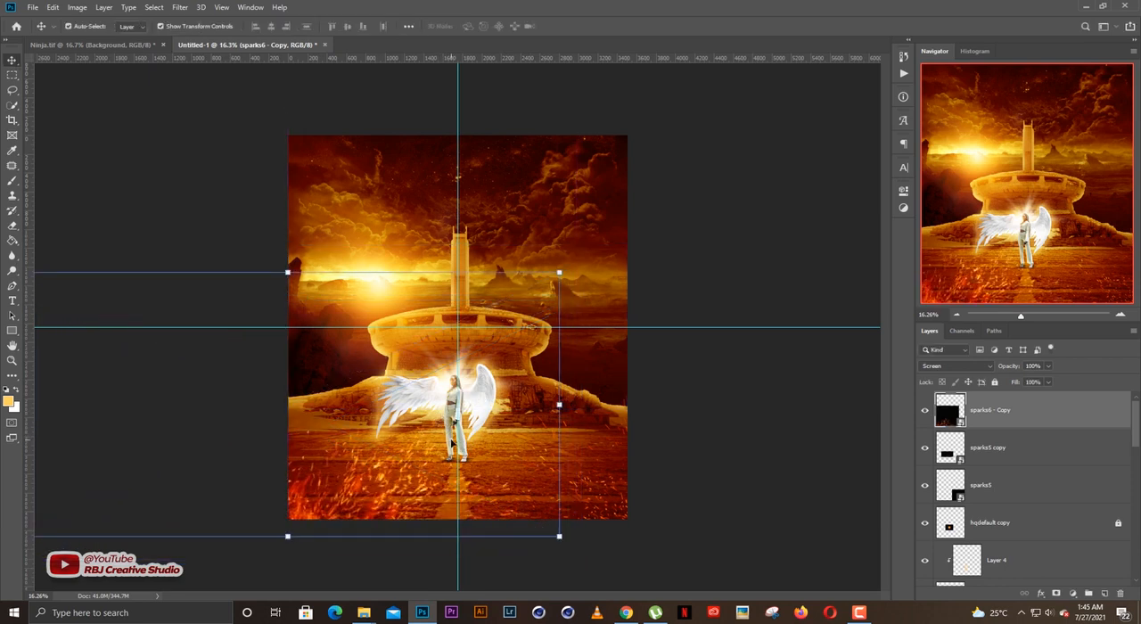
Rasterize the sparks6 - Copy layer and nudge it slightly upward.
key(e)
click(428, 459)
key(Return)
key(v)
scroll(352, 508, up, 1)
drag(313, 526, 314, 518)
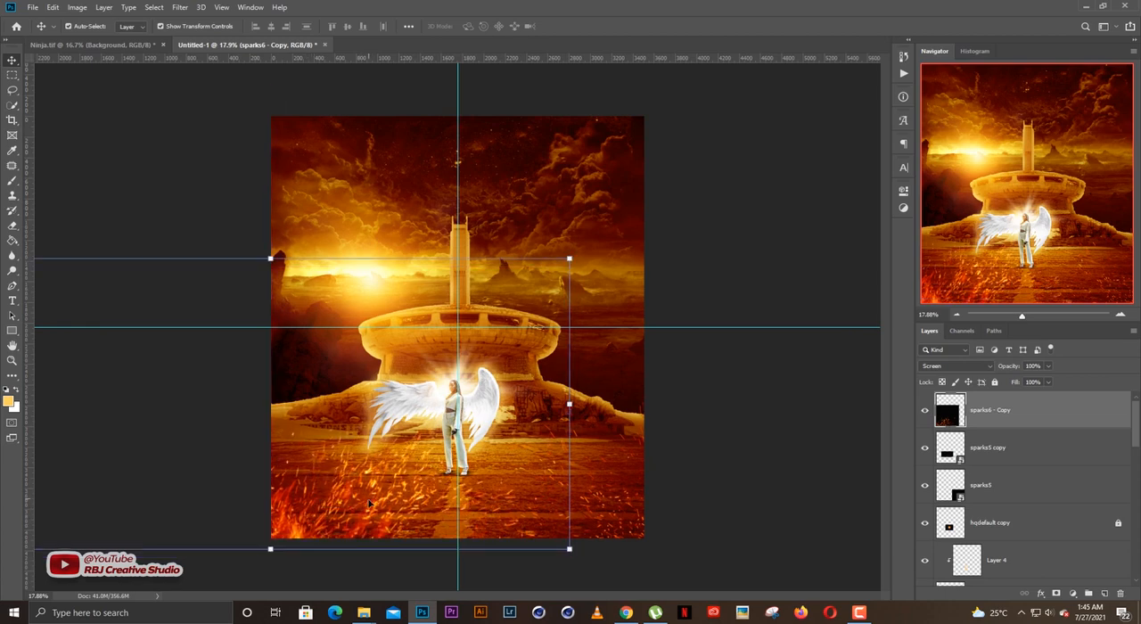
Apply a Gaussian Blur with a radius of about 15.3 pixels to the sparks6 - Copy layer, lock the layer and deselect it.
scroll(369, 505, up, 2)
scroll(374, 513, up, 1)
scroll(382, 520, down, 1)
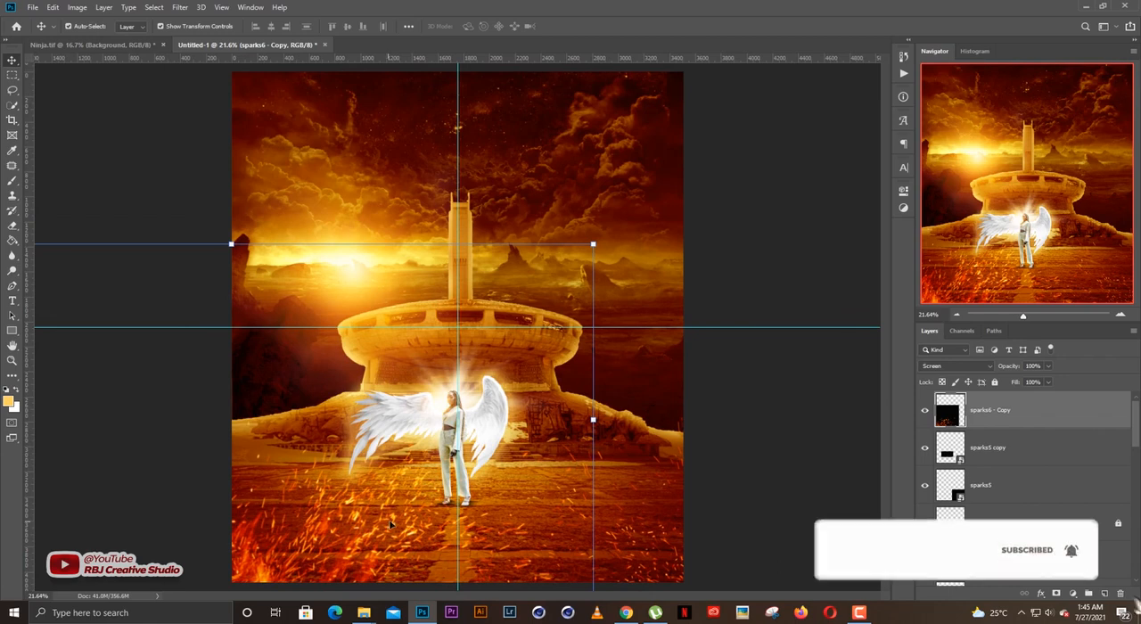
click(178, 7)
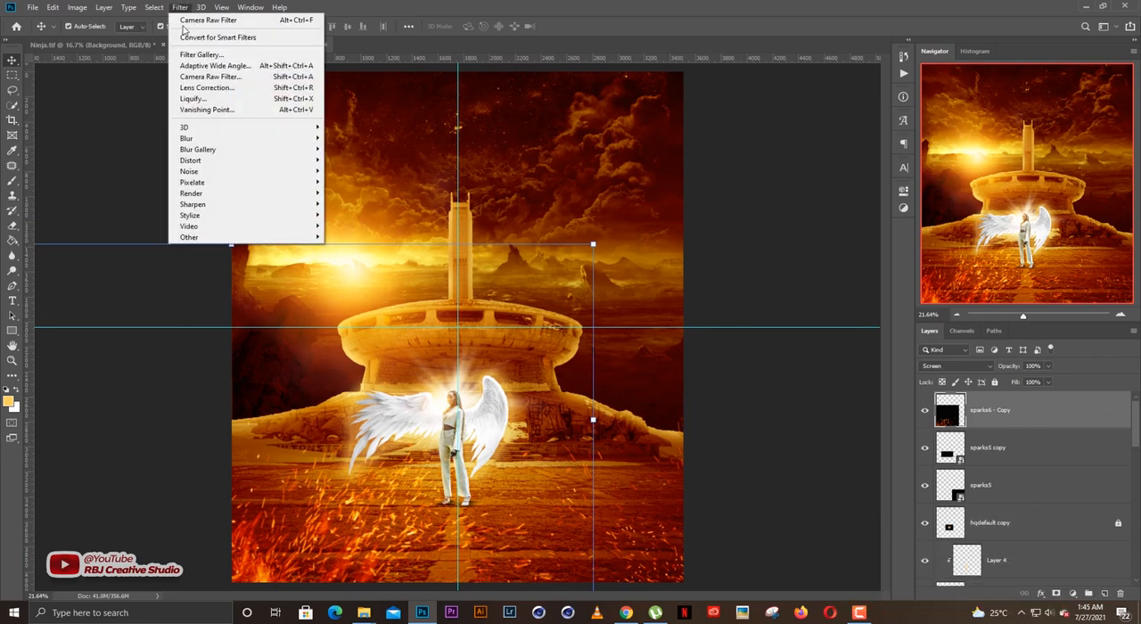
mouse_move(222, 141)
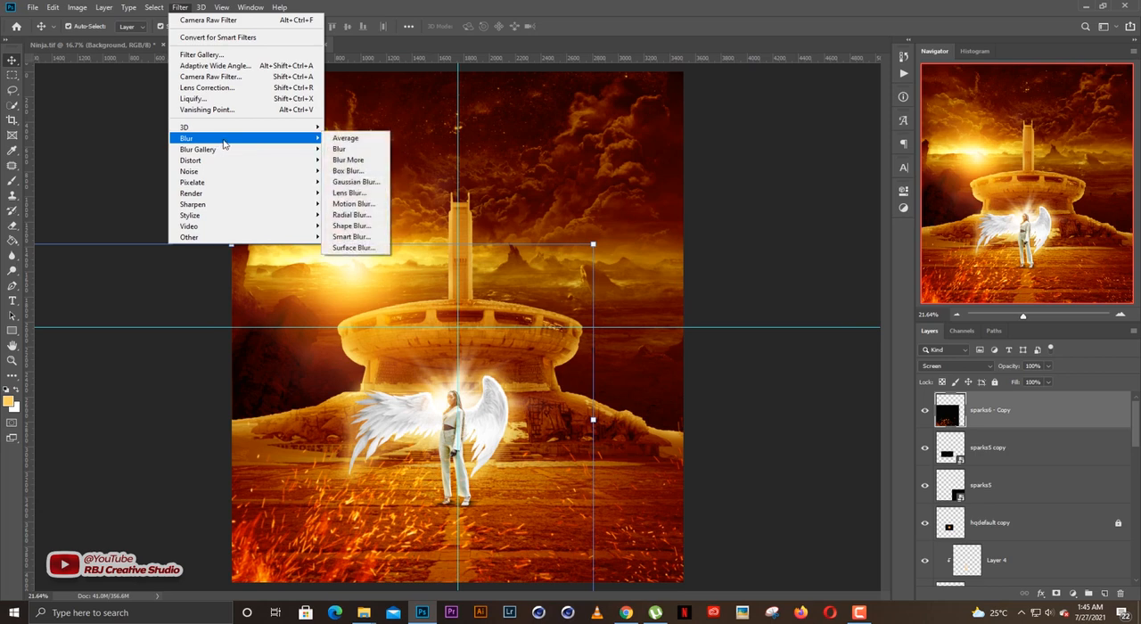
click(356, 181)
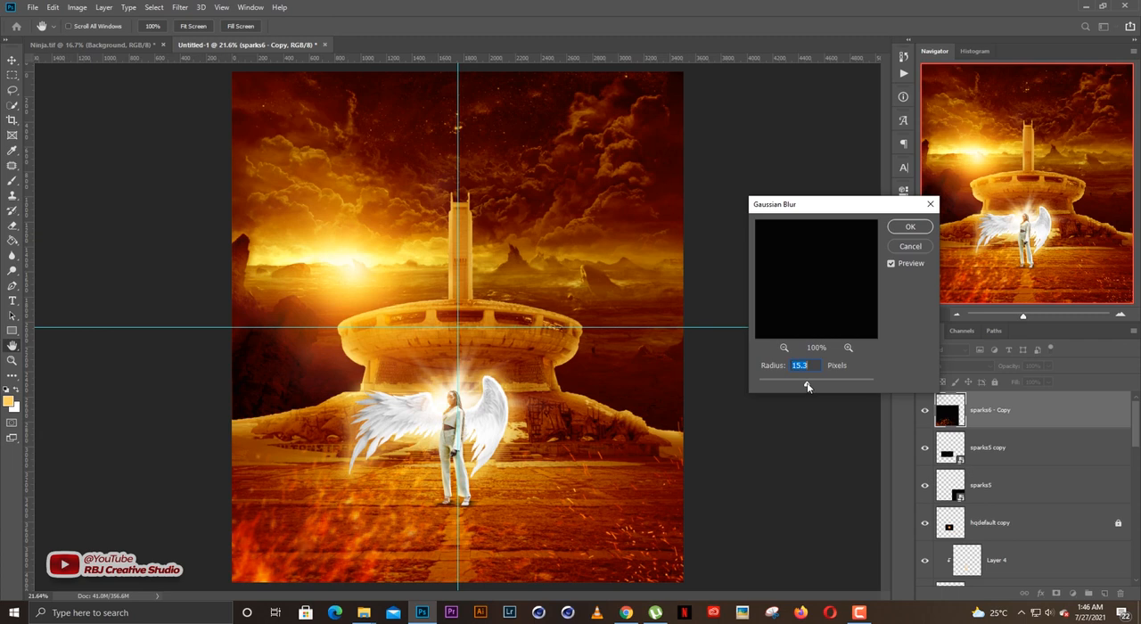
key(Return)
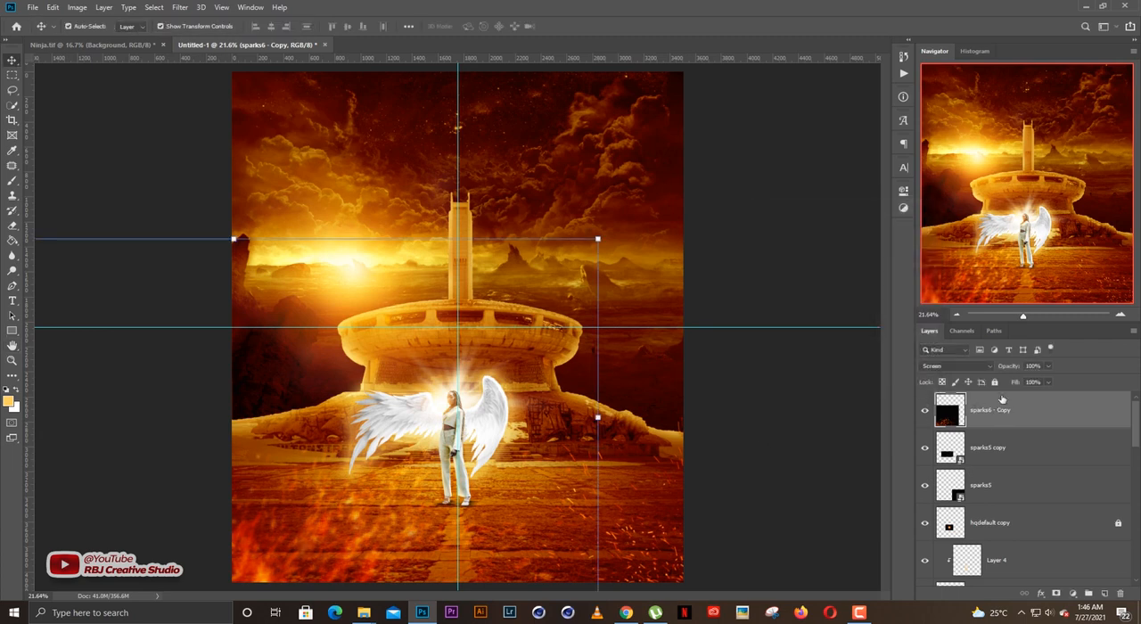
click(729, 376)
key(ctrl+minus)
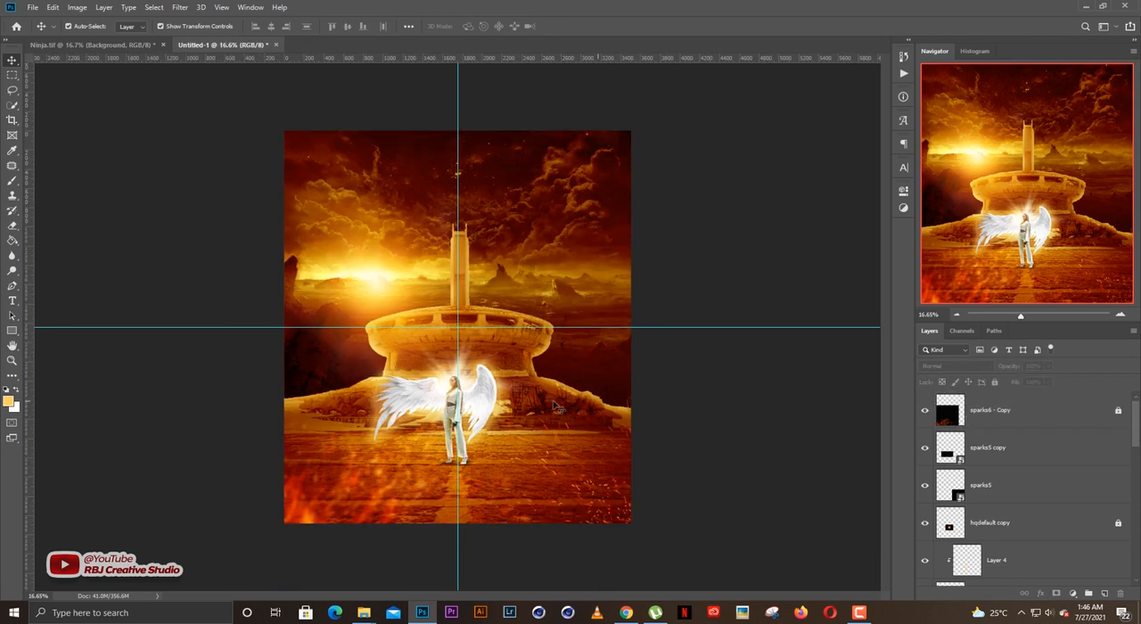
Toggle the visibility of the pradip-mahajan-rock-war-field layer off and on to compare the artwork with its starting image.
scroll(471, 445, up, 2)
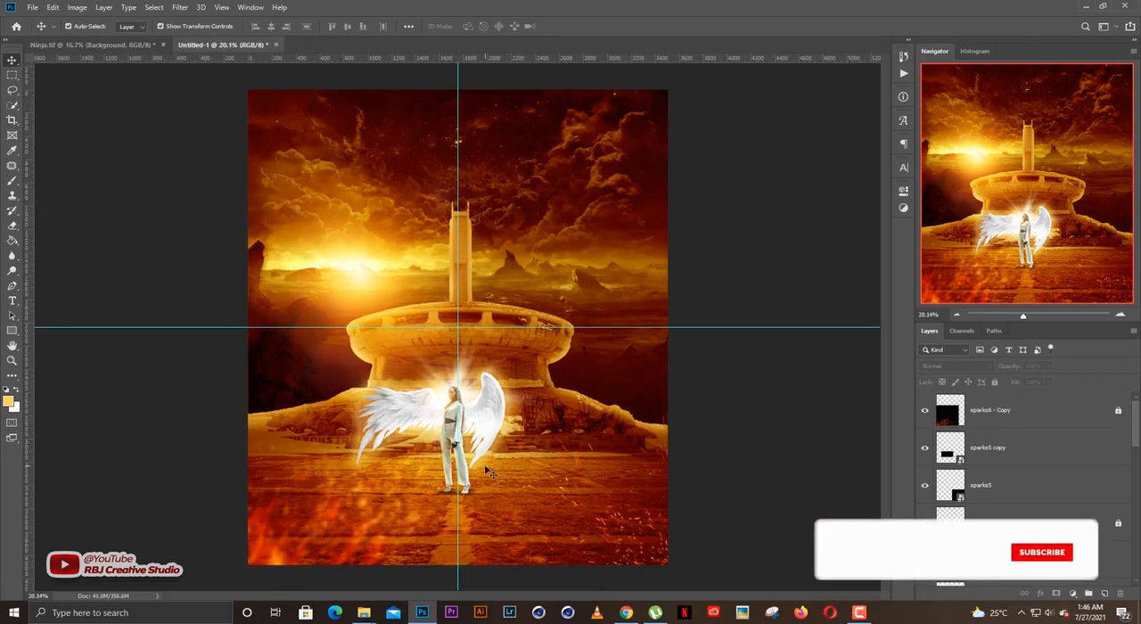
scroll(485, 472, up, 1)
scroll(487, 475, down, 2)
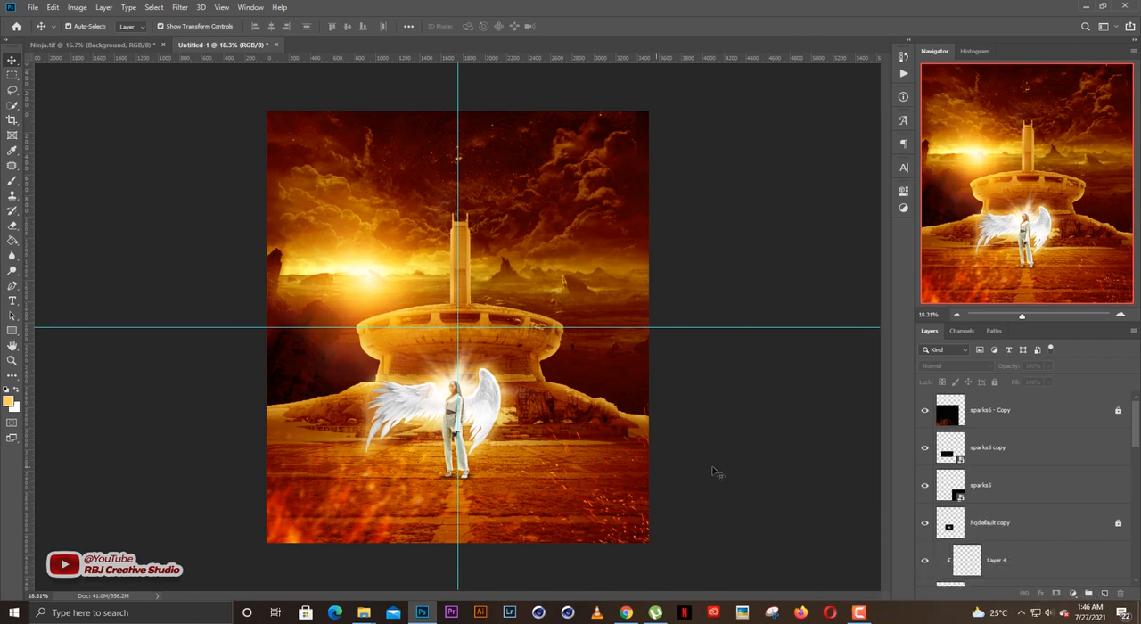
scroll(1020, 530, down, 2)
scroll(1020, 530, down, 2)
scroll(962, 533, down, 2)
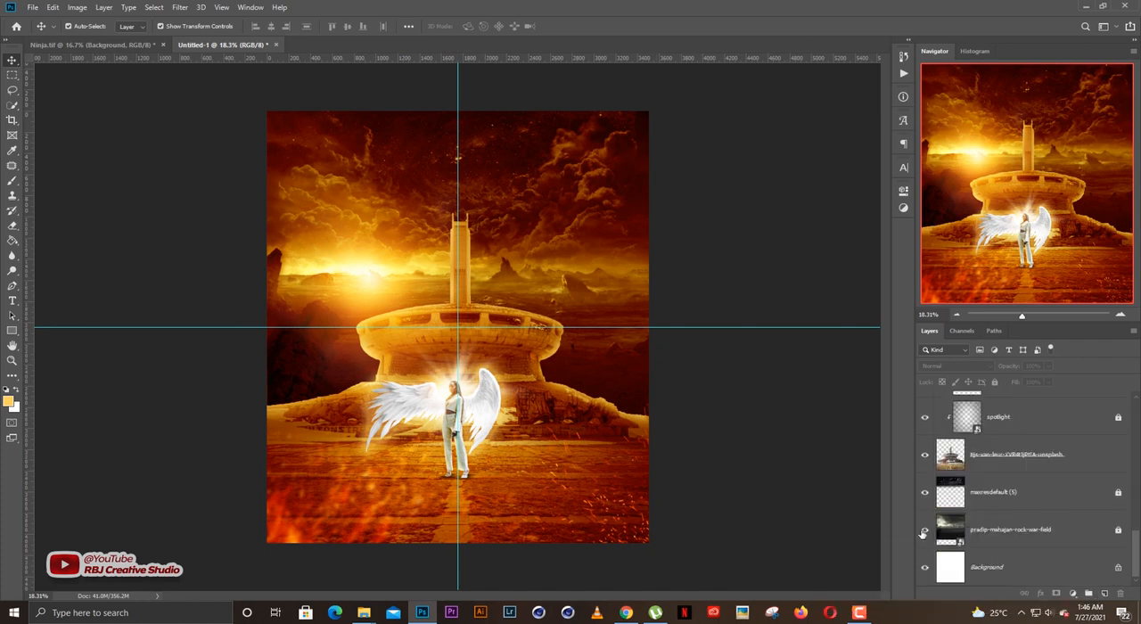
click(923, 532)
click(924, 532)
Create a new empty layer directly above Layer 4 for shading the woman's feet.
scroll(505, 392, up, 2)
scroll(492, 410, up, 6)
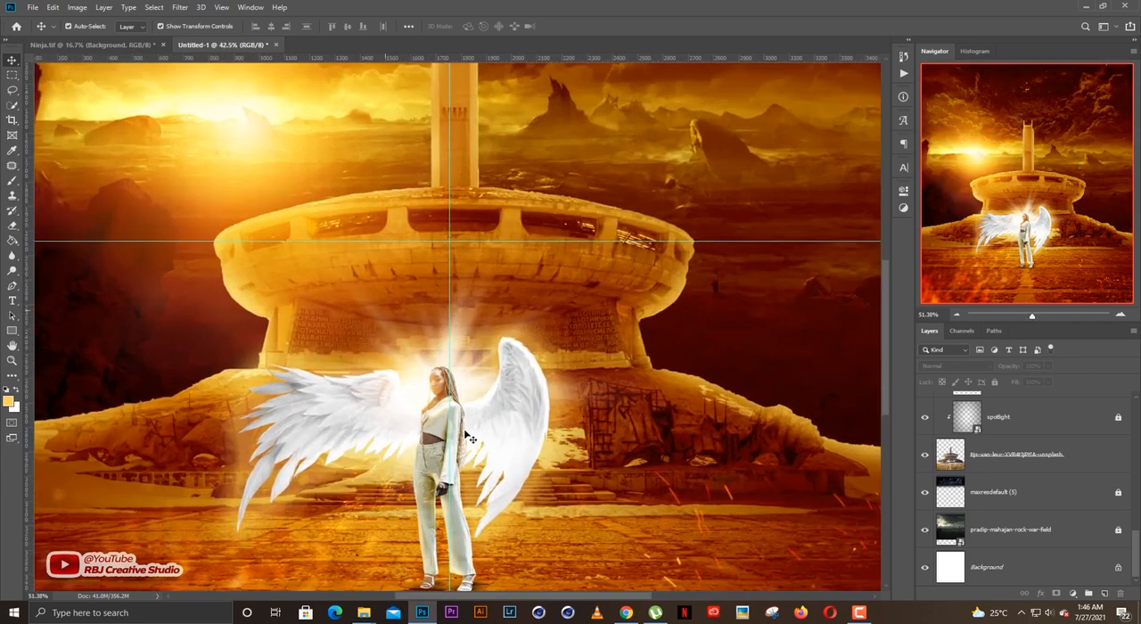
scroll(539, 339, up, 1)
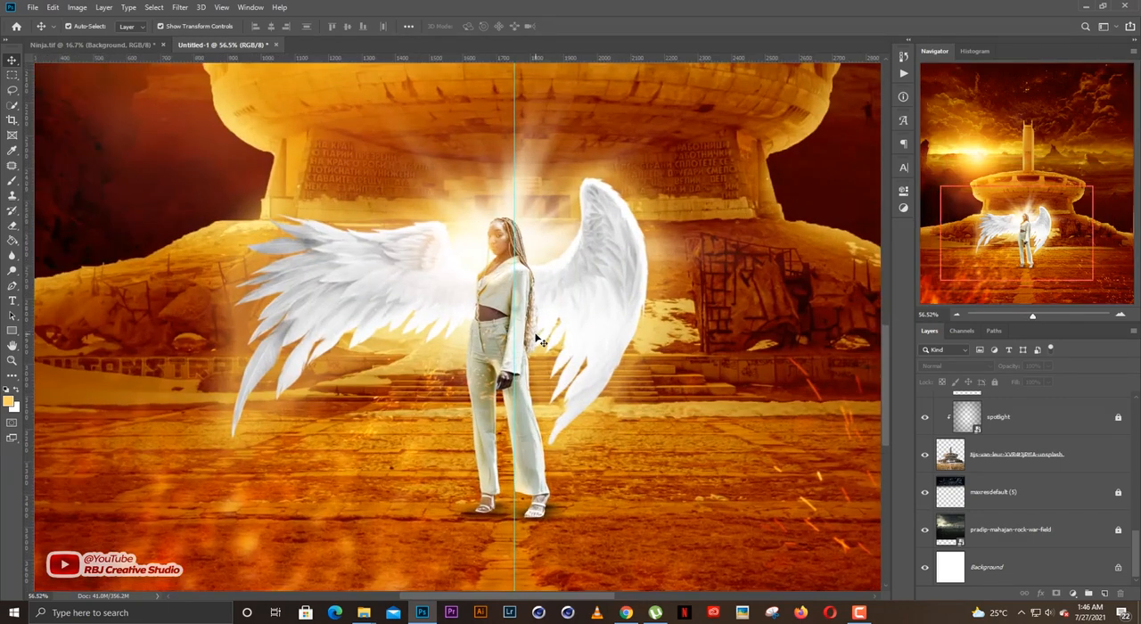
scroll(542, 426, up, 5)
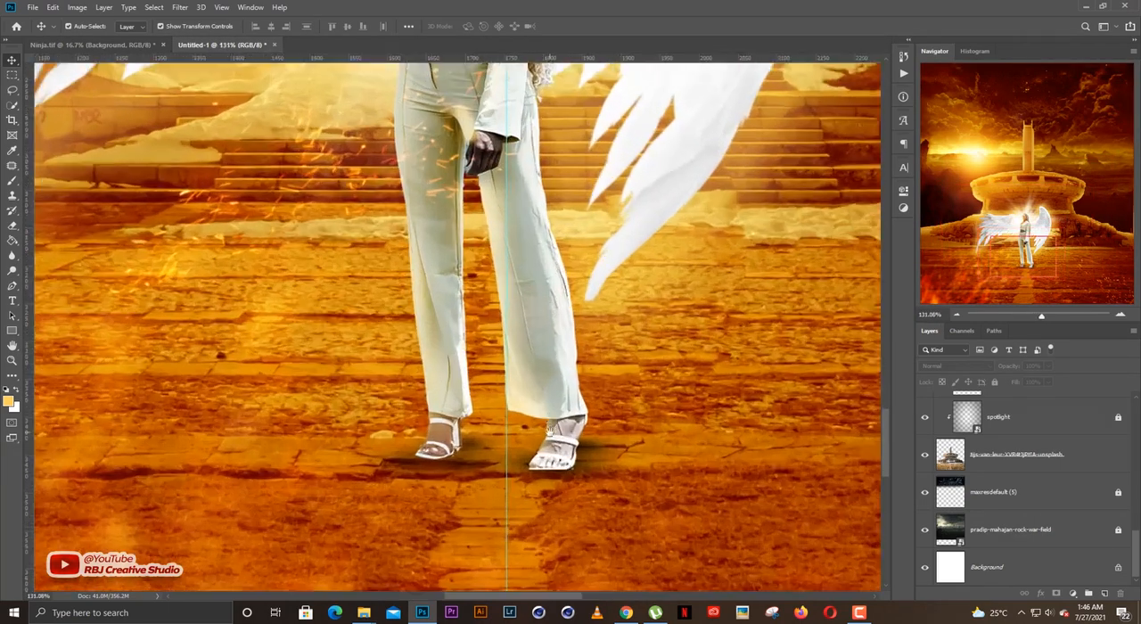
drag(547, 429, 558, 385)
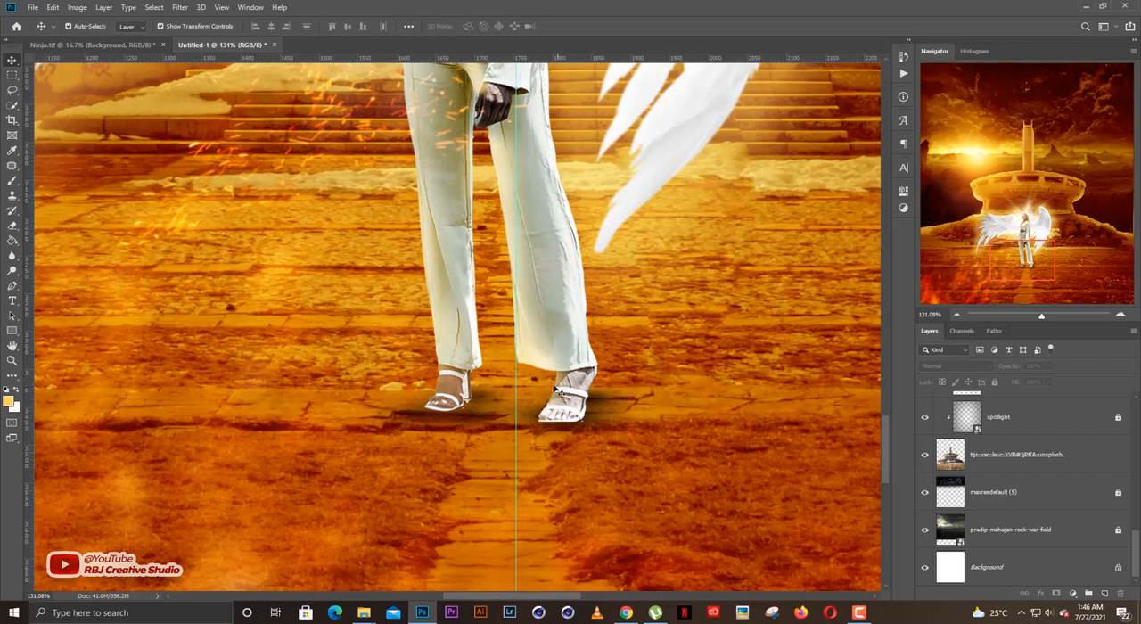
scroll(1003, 495, up, 10)
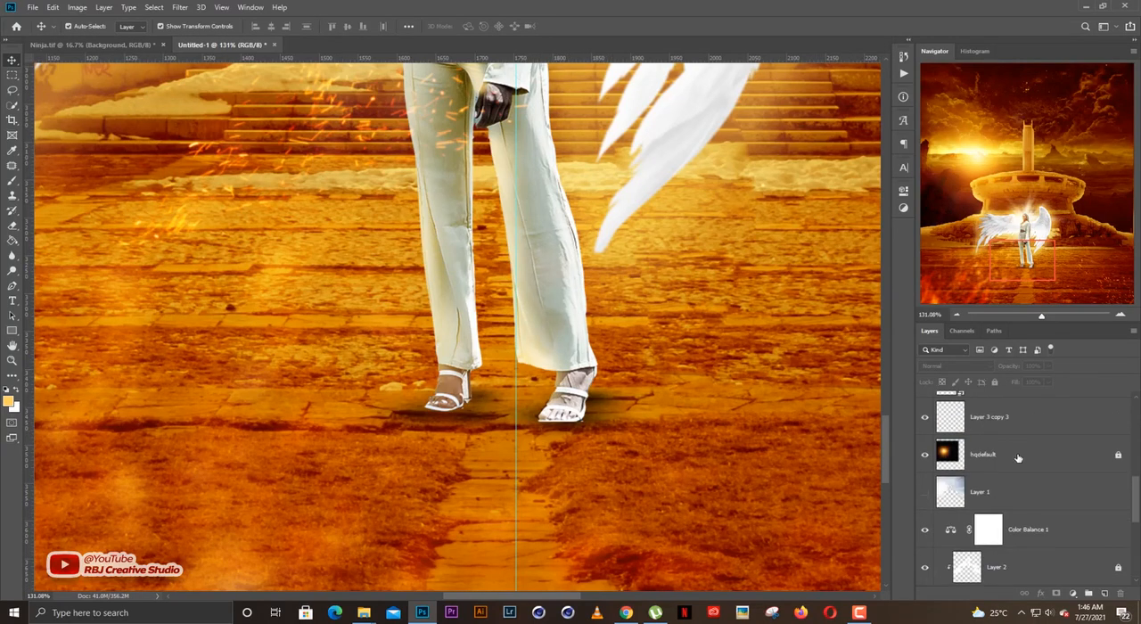
click(1004, 492)
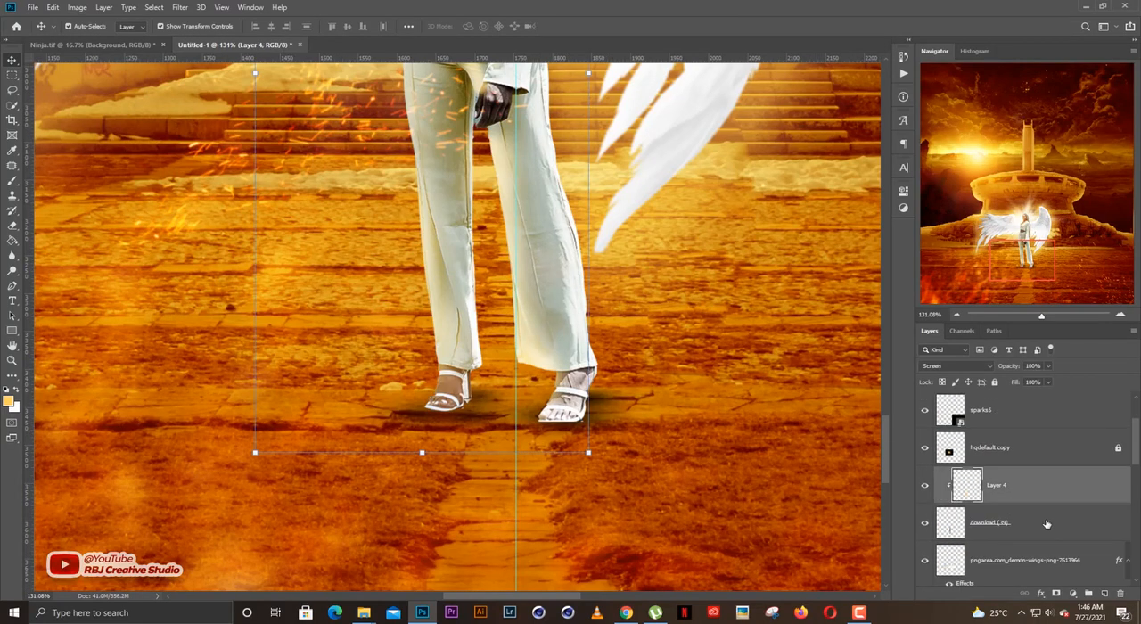
click(1098, 593)
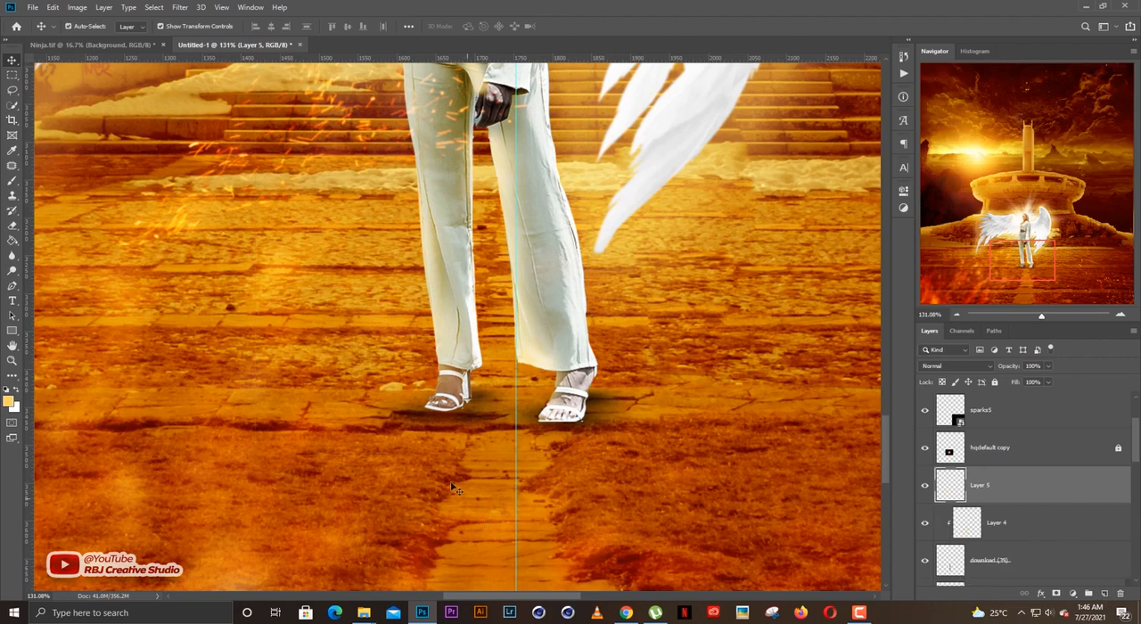
Paint over the woman's feet on Layer 5 with a soft 400-pixel brush in an orange sampled from the ground beside them.
click(8, 401)
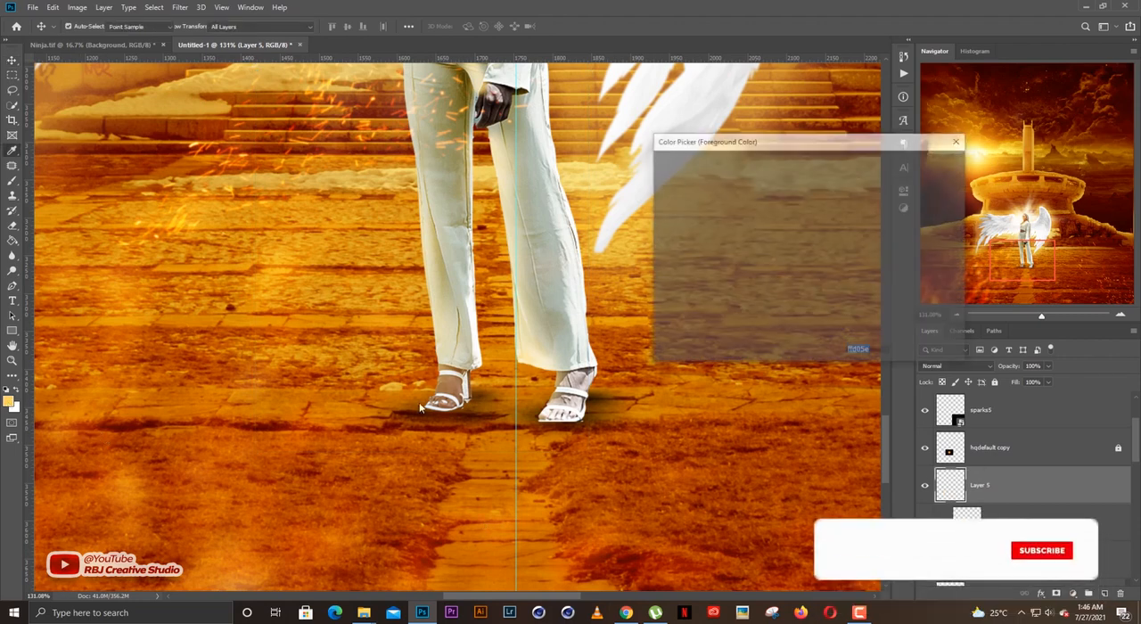
click(639, 403)
key(Return)
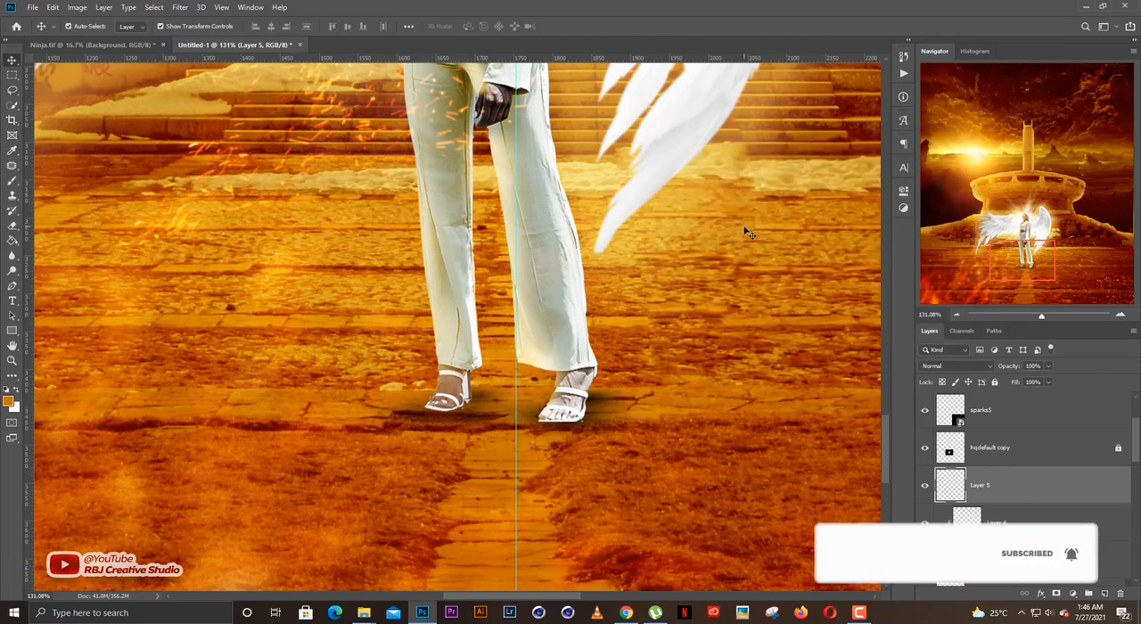
key(b)
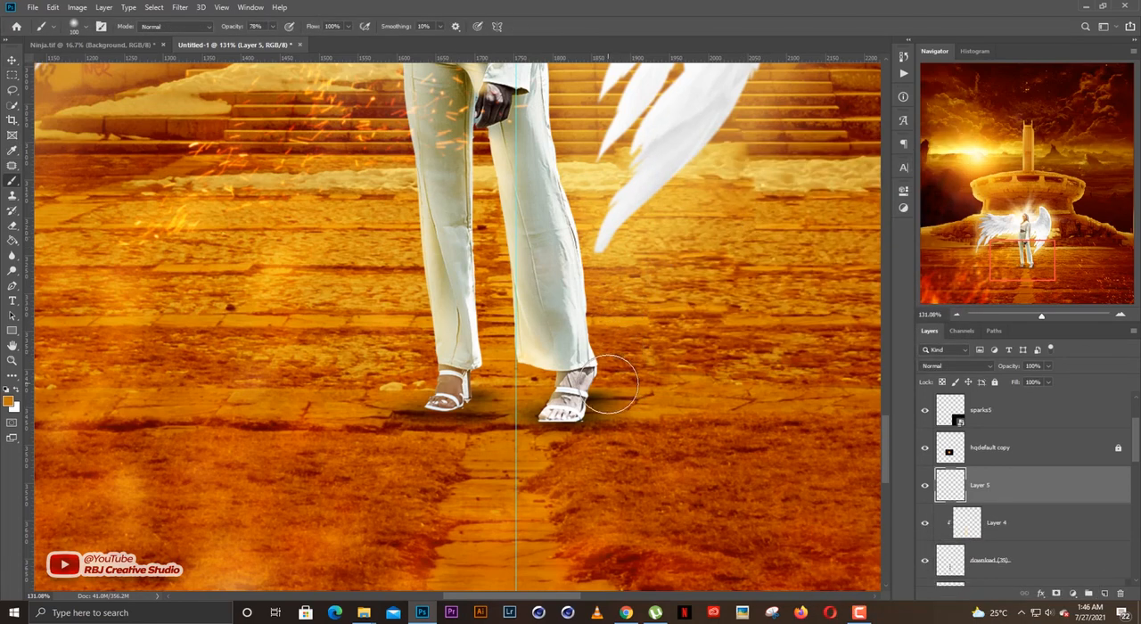
key(bracketright)
key(bracketright)
key(bracketright)
key(bracketright)
key(bracketright)
key(bracketright)
key([)
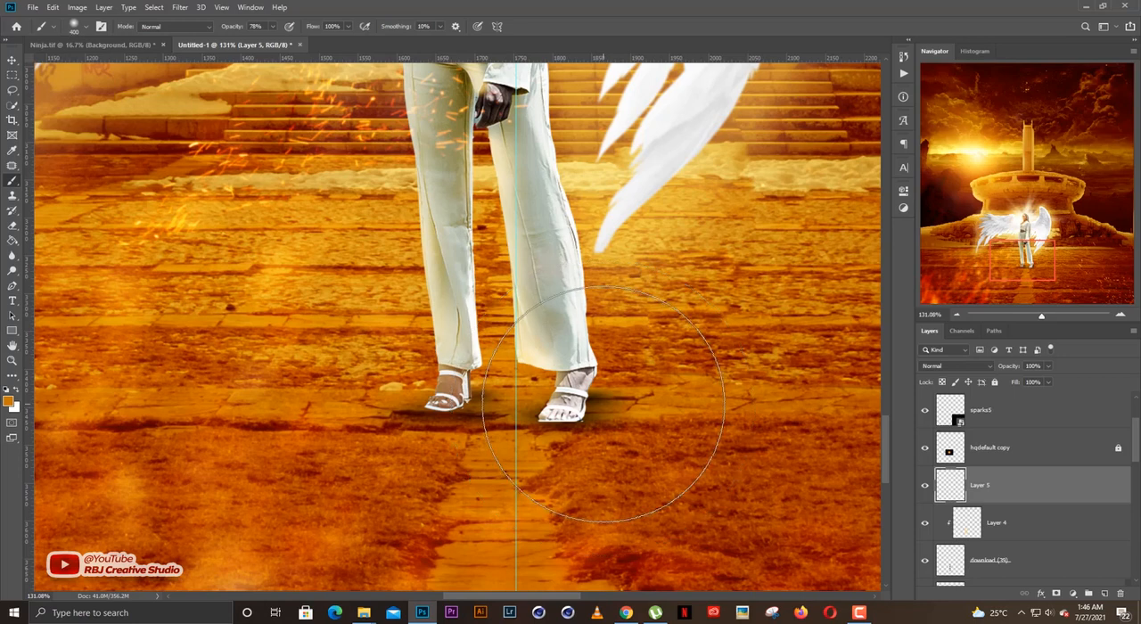
click(581, 403)
click(427, 410)
key(v)
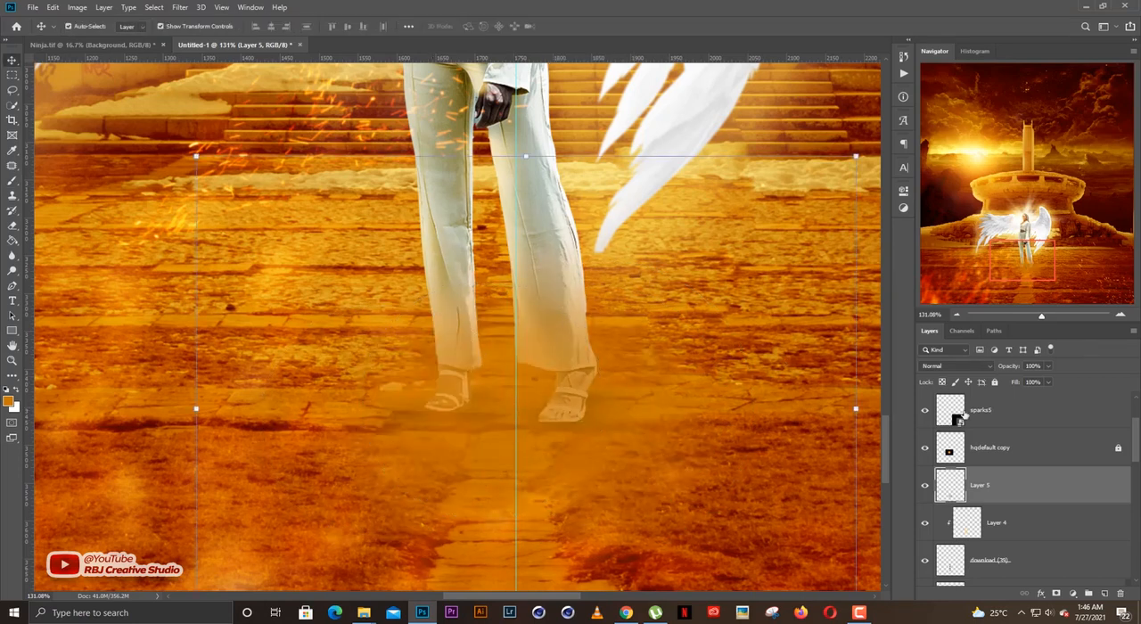
Clip Layer 5 to the woman's layer and lower its opacity to about 61%.
key(ctrl+alt+g)
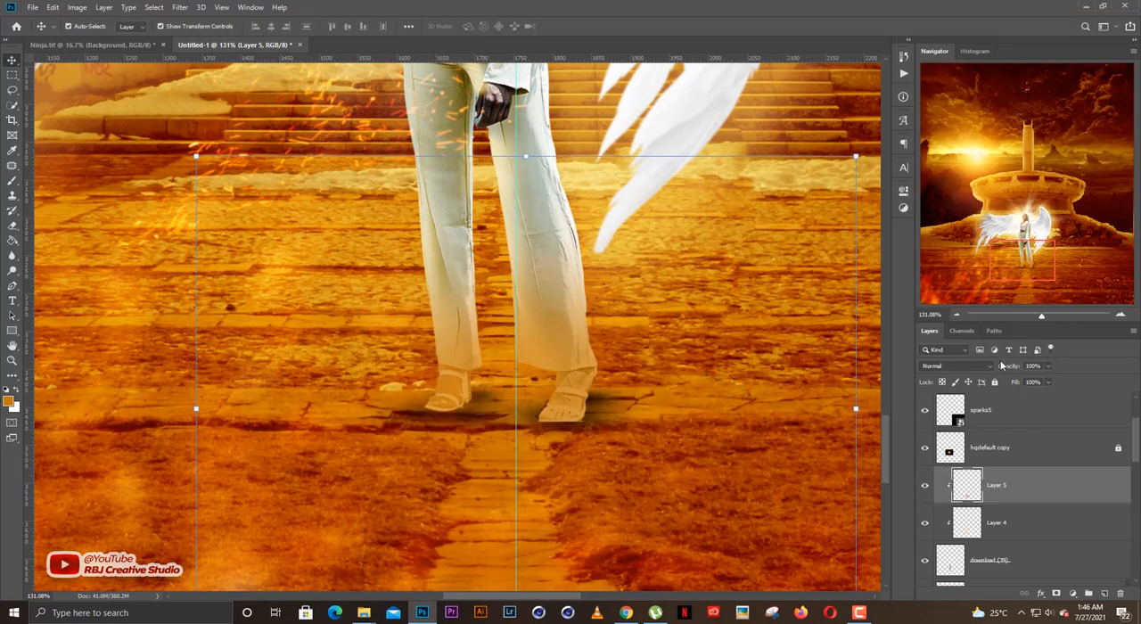
drag(1005, 370, 985, 371)
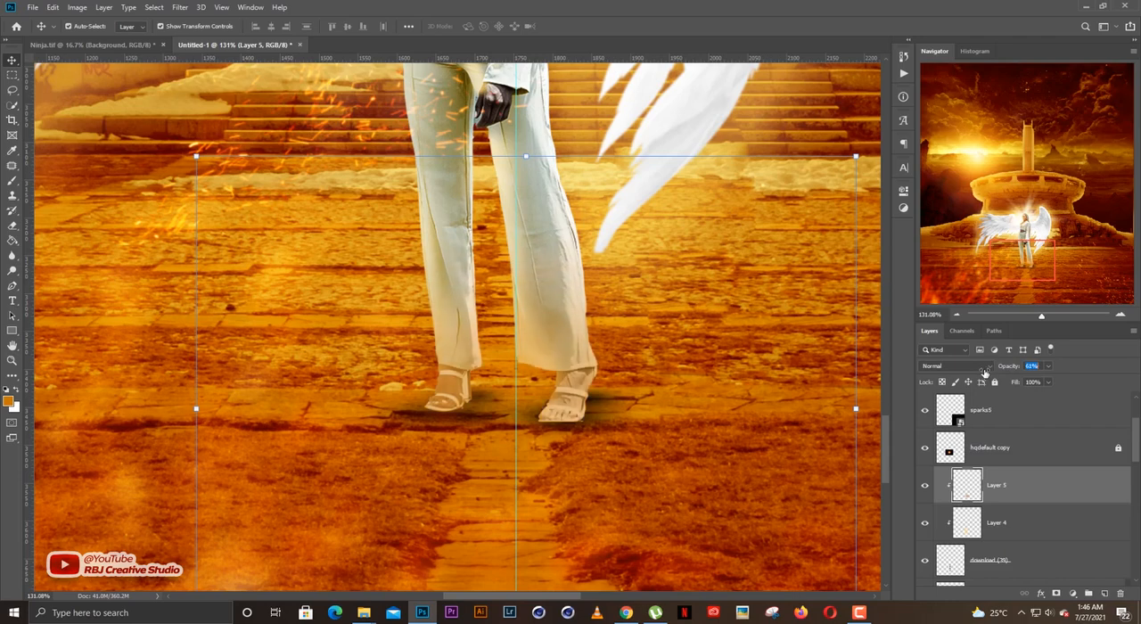
click(750, 374)
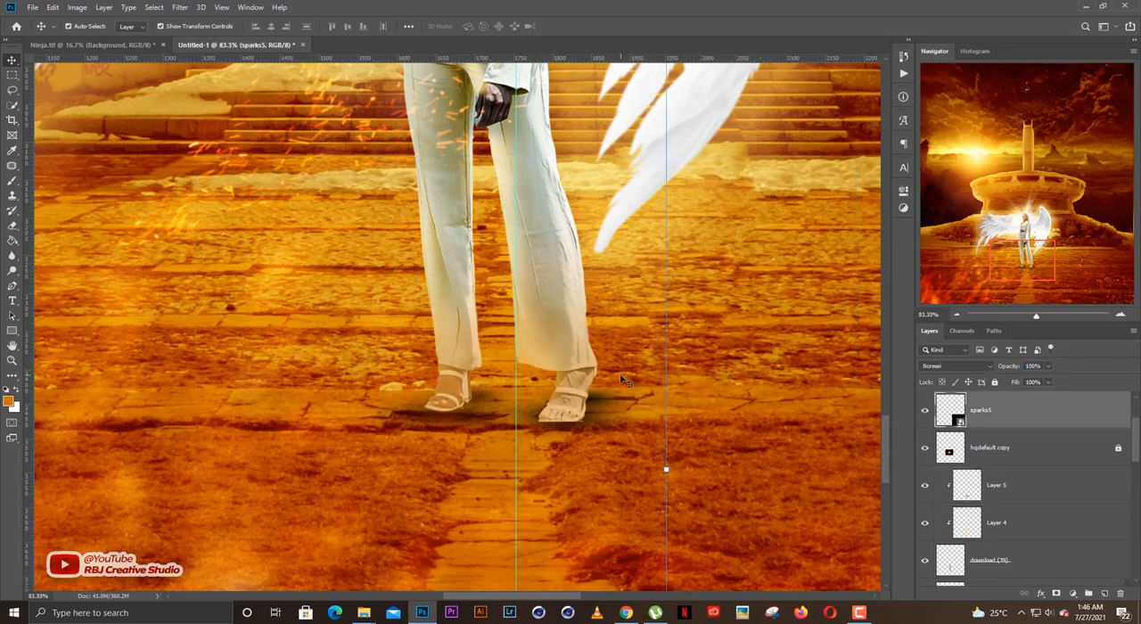
Review the orange tint on the feet in the full artwork and close up, and undo the painting, clipping and opacity change.
scroll(668, 410, down, 8)
scroll(681, 391, down, 6)
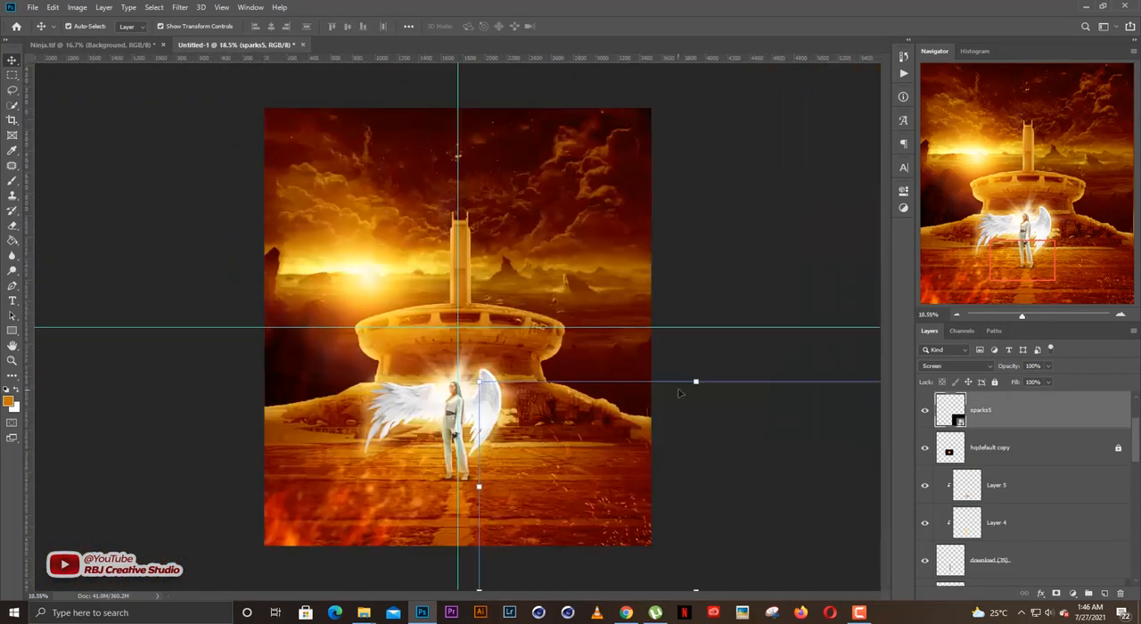
click(738, 253)
scroll(490, 474, up, 5)
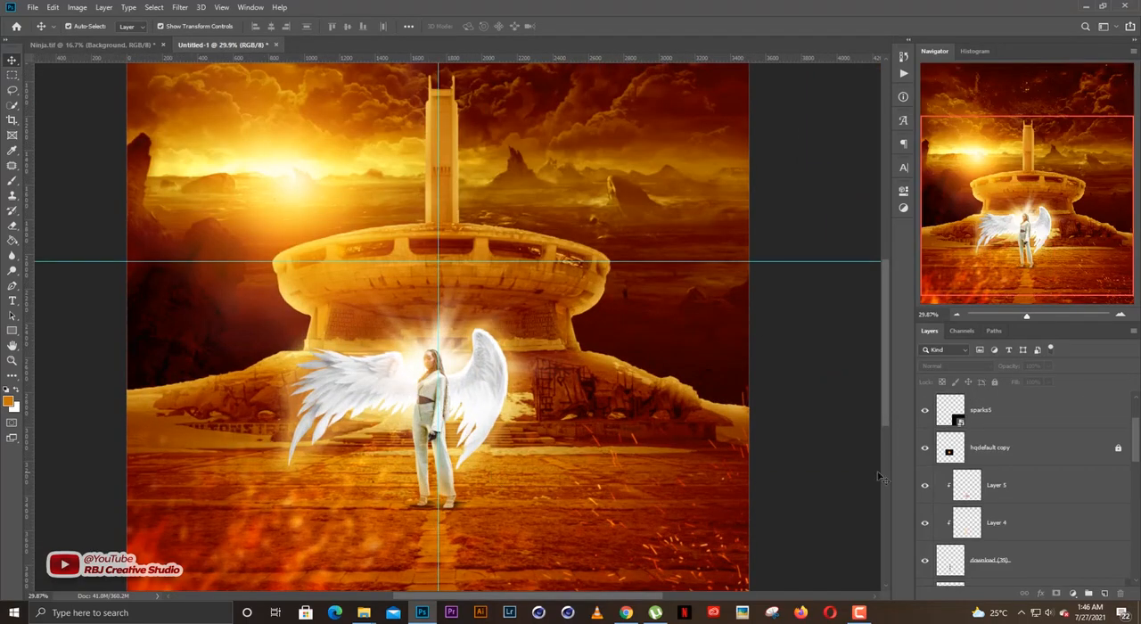
scroll(569, 503, up, 5)
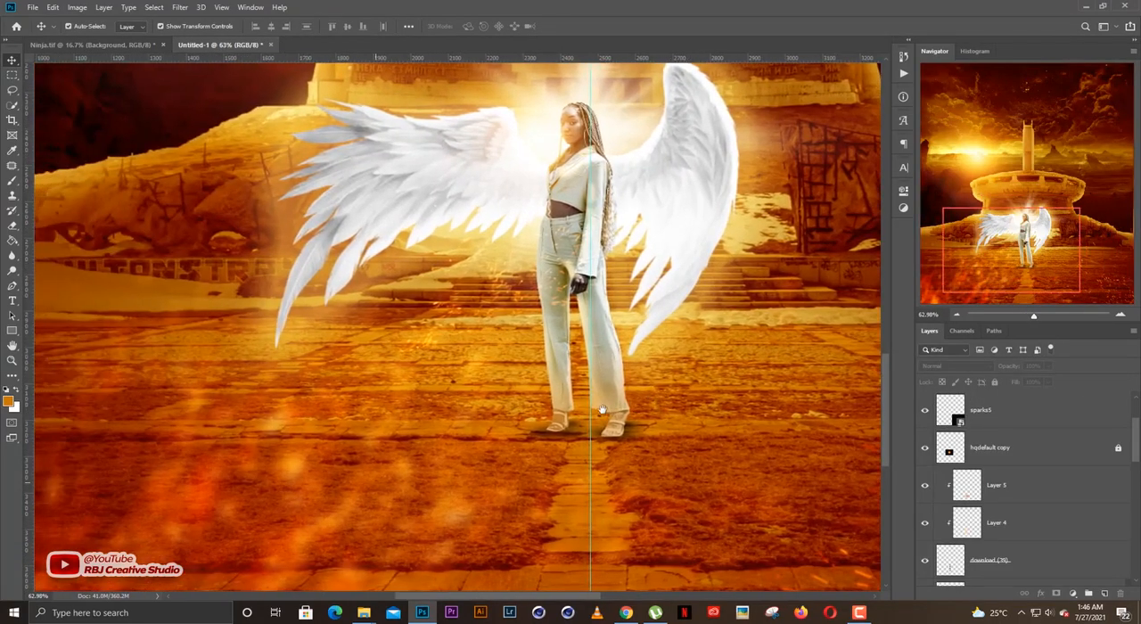
scroll(603, 411, up, 2)
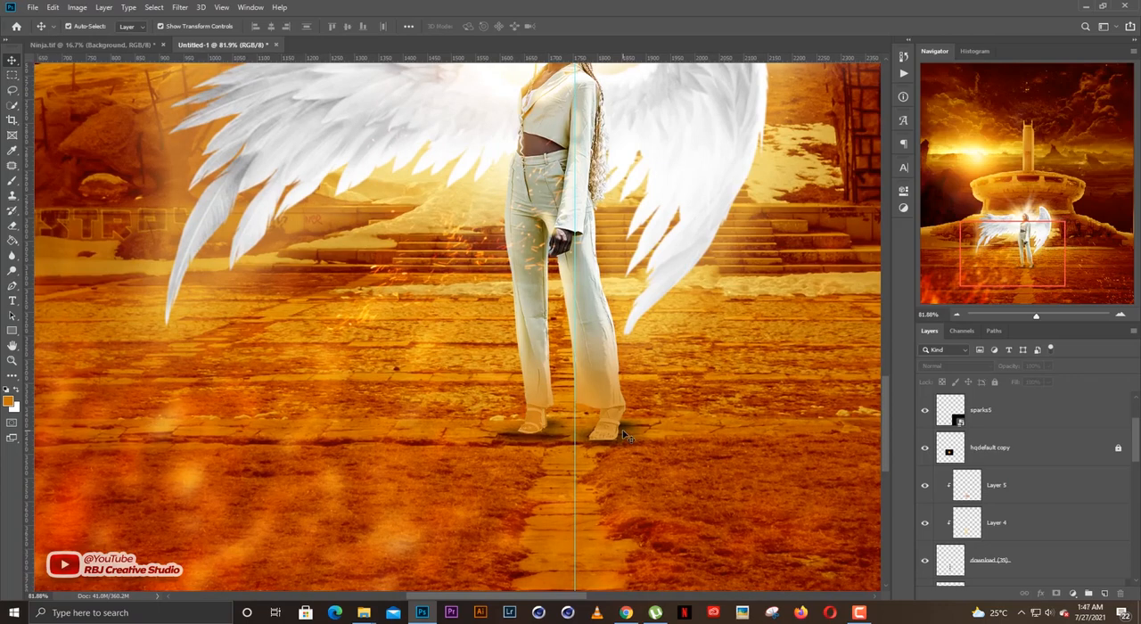
scroll(606, 426, up, 2)
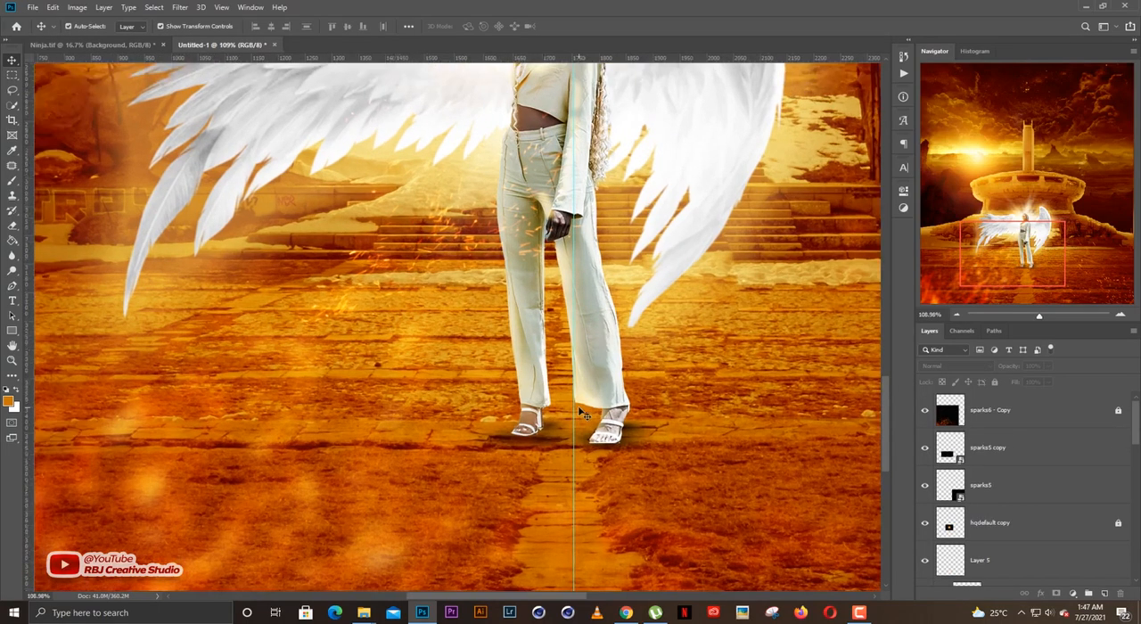
Paint soft black (#000000) shading over the woman's feet and lower legs on Layer 5, and clip the layer to her figure.
scroll(580, 413, up, 1)
scroll(1016, 490, down, 1)
click(1005, 484)
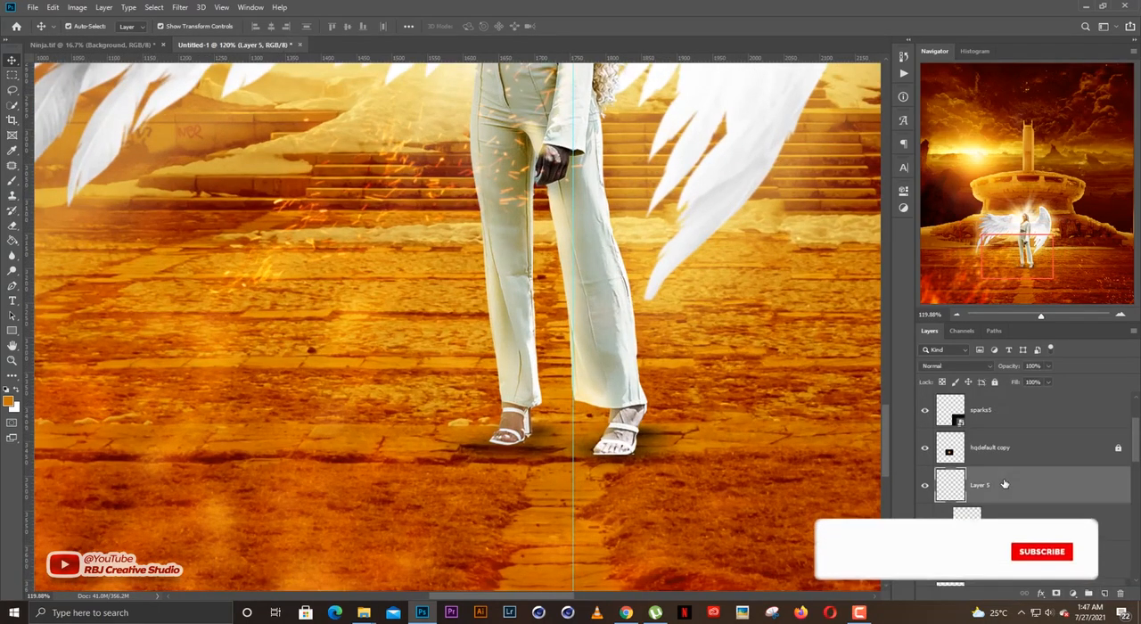
key(b)
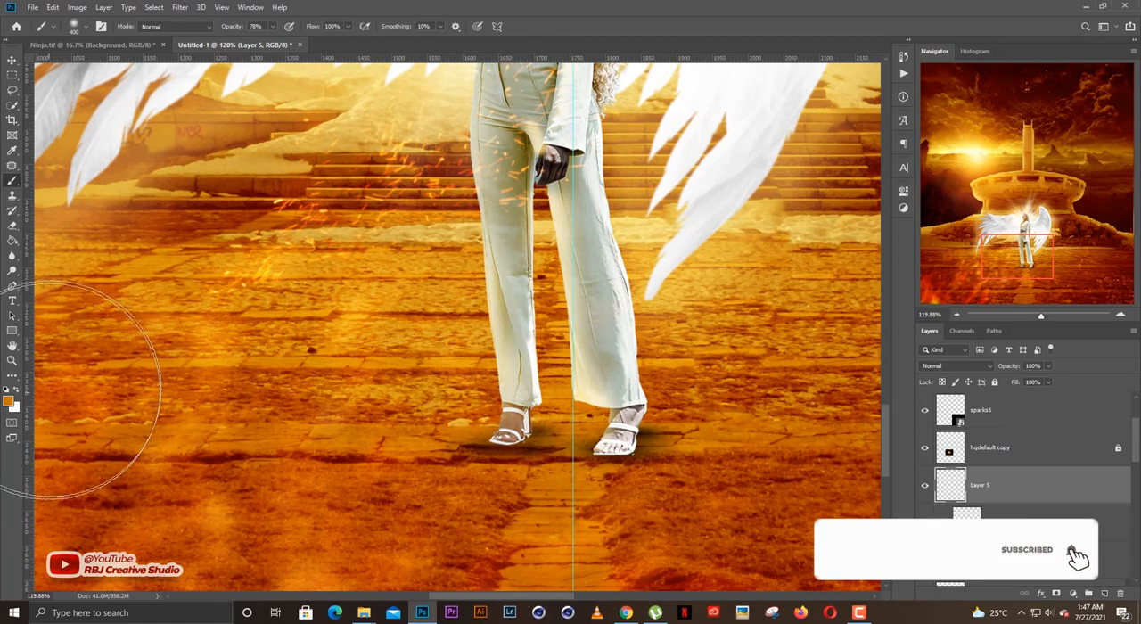
click(8, 401)
drag(752, 311, 664, 327)
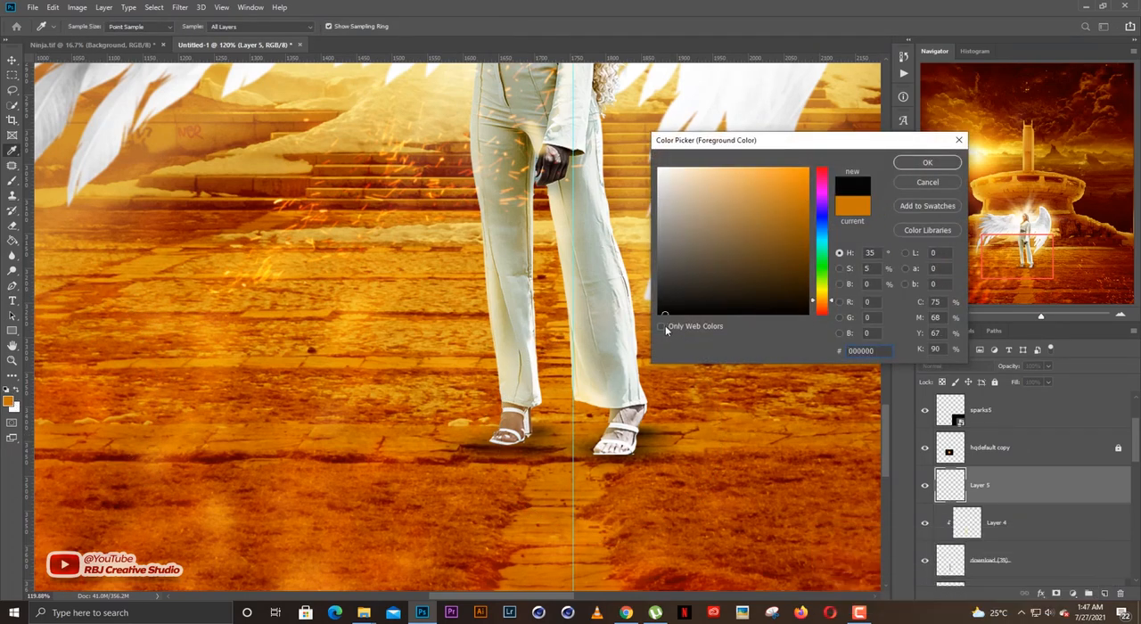
key(Return)
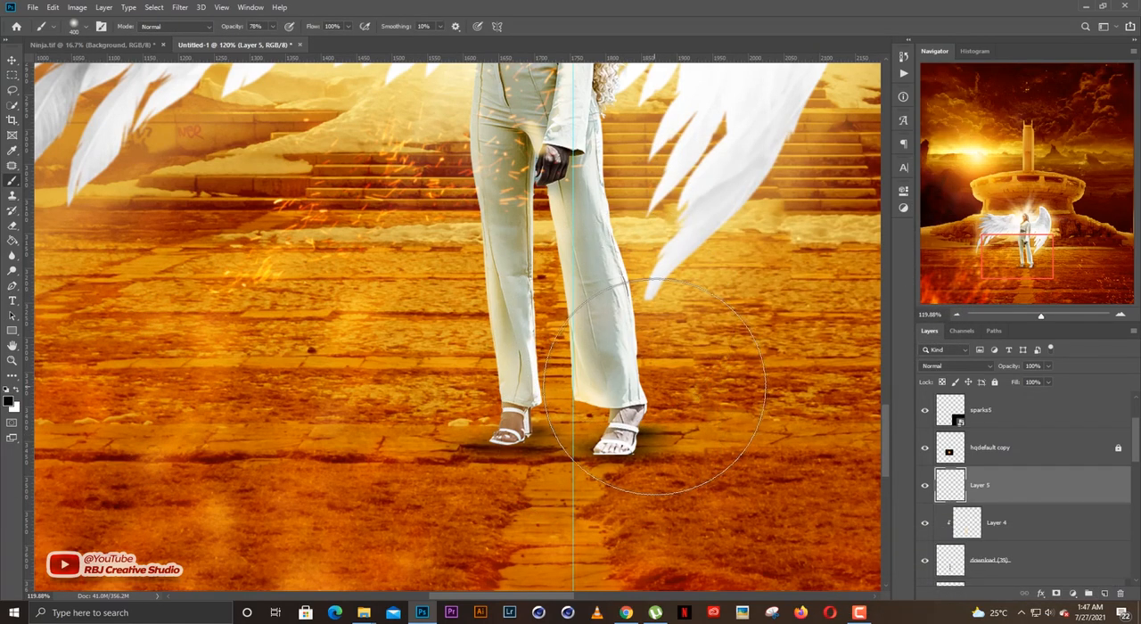
key([)
mouse_move(503, 464)
mouse_down()
mouse_move(630, 421)
mouse_move(685, 374)
mouse_move(520, 361)
mouse_move(623, 357)
mouse_up()
key(v)
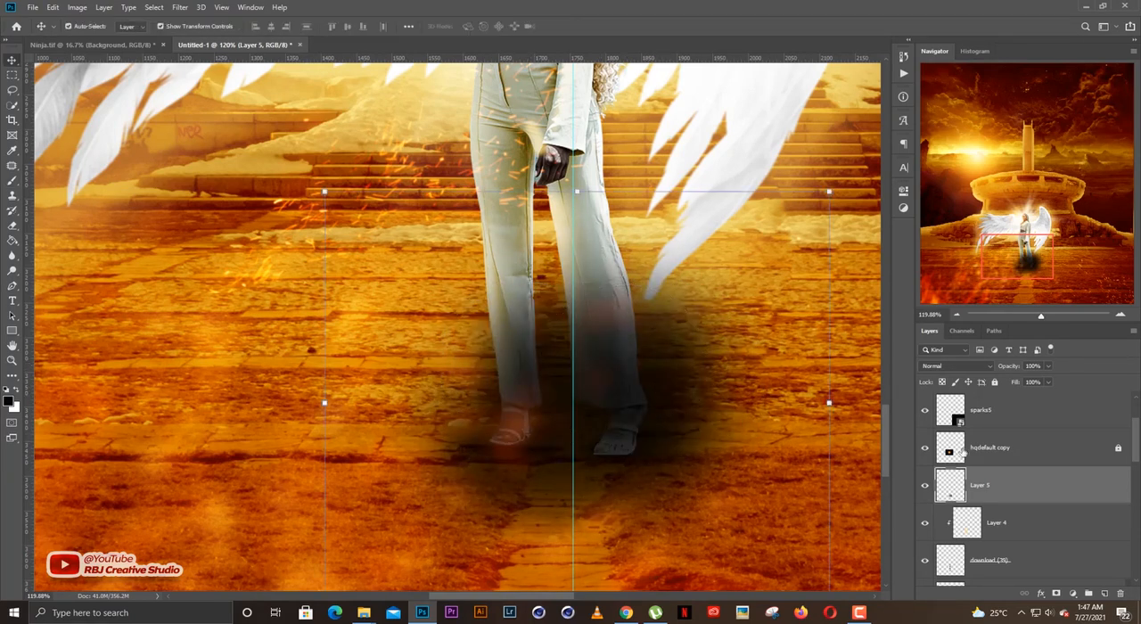
key(ctrl+alt+g)
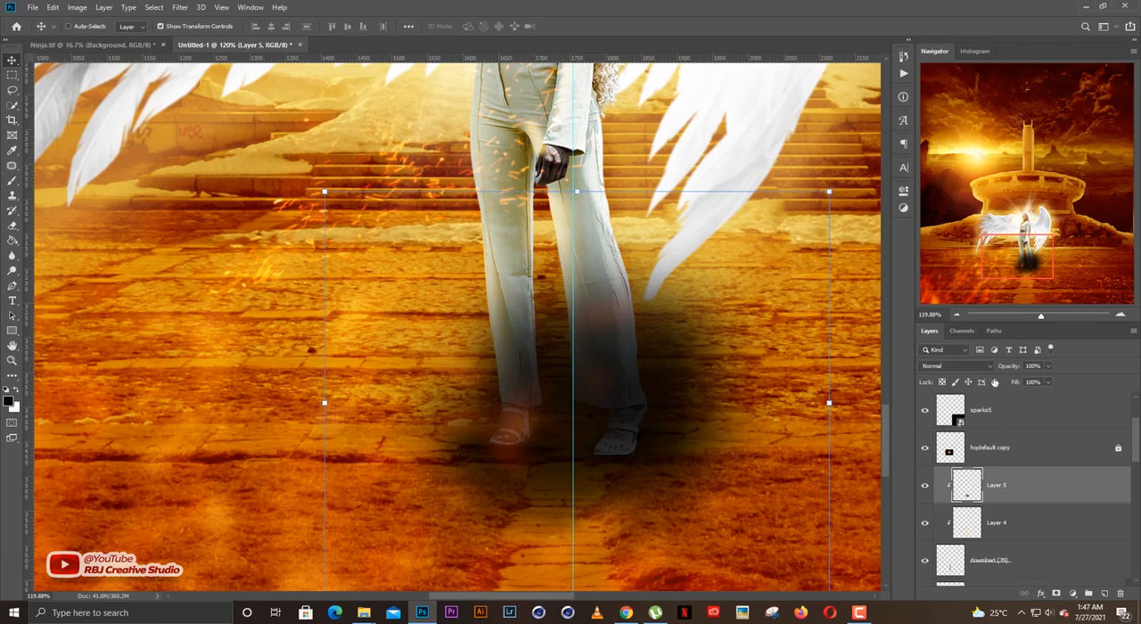
Lower the black shading on Layer 5 to 46% opacity, nudge it slightly downward beneath the woman's feet, and lock the layer.
drag(1009, 369, 992, 371)
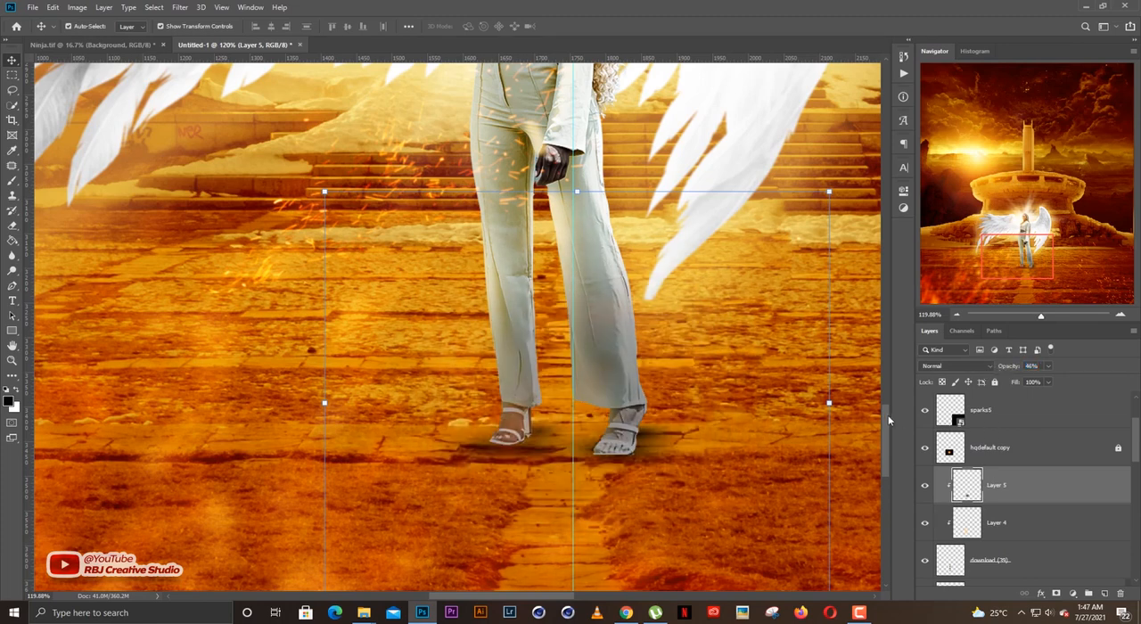
key(ctrl+t)
drag(673, 402, 669, 412)
key(Return)
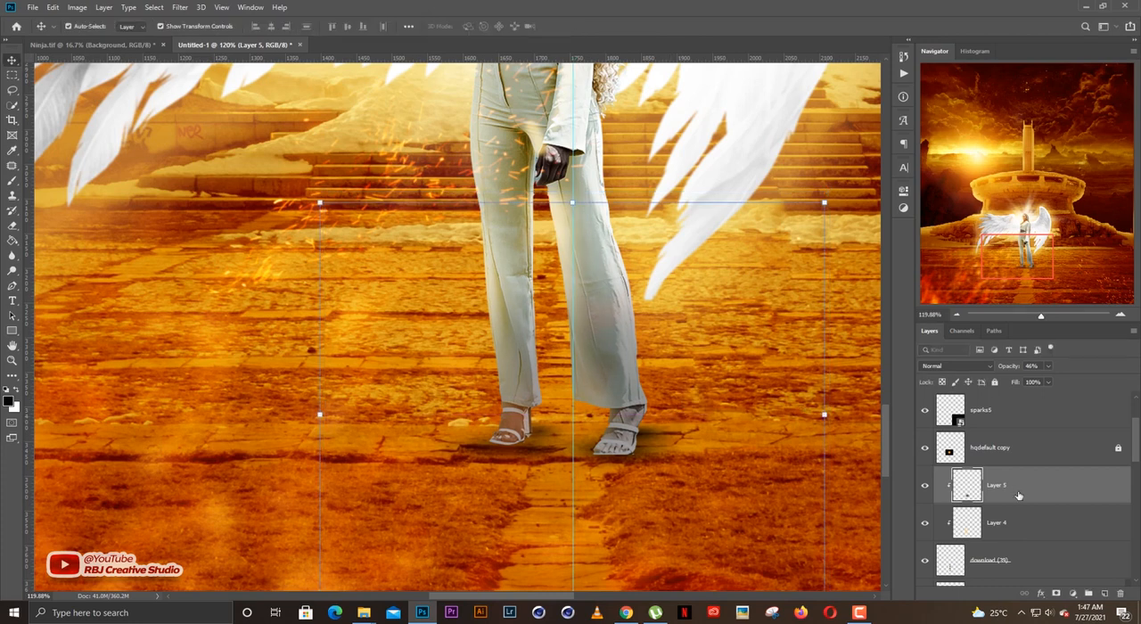
key(ctrl+minus)
scroll(990, 512, down, 4)
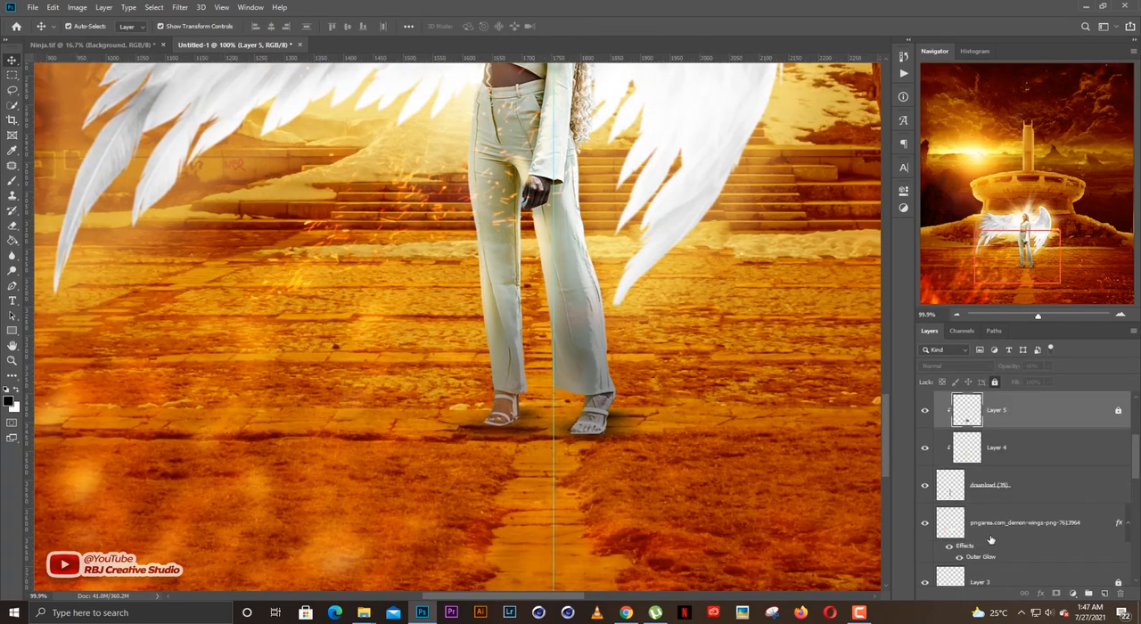
Examine the shaded feet against the full artwork and look through the layer stack for the background's color adjustment.
click(987, 451)
click(713, 434)
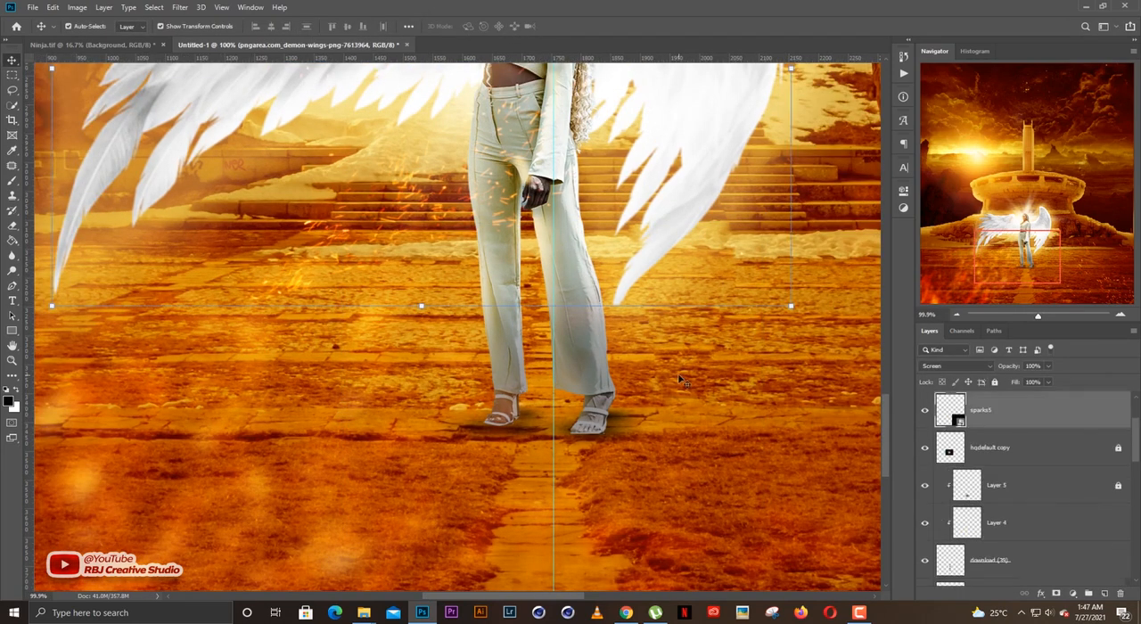
scroll(690, 435, down, 15)
scroll(782, 397, down, 4)
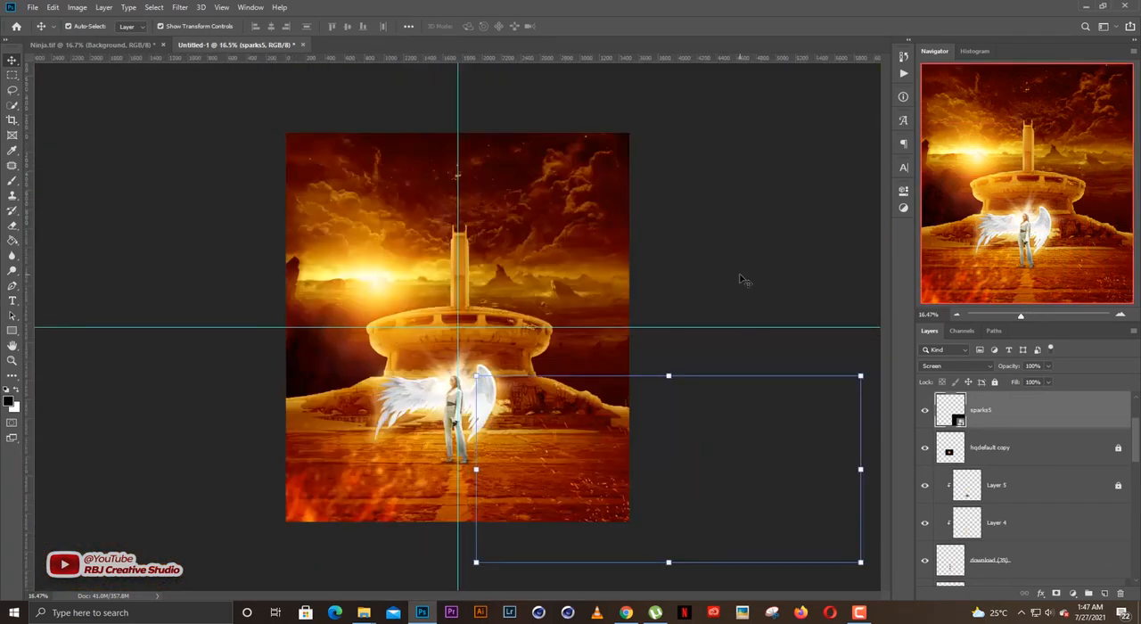
click(743, 276)
scroll(512, 437, up, 4)
scroll(514, 437, down, 1)
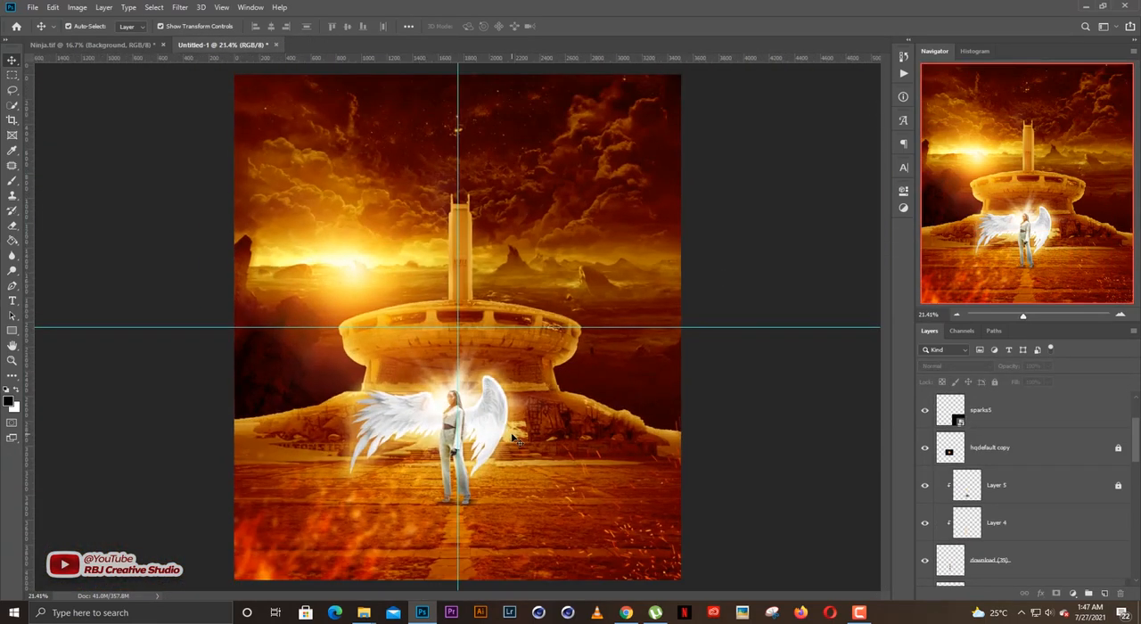
scroll(517, 435, up, 2)
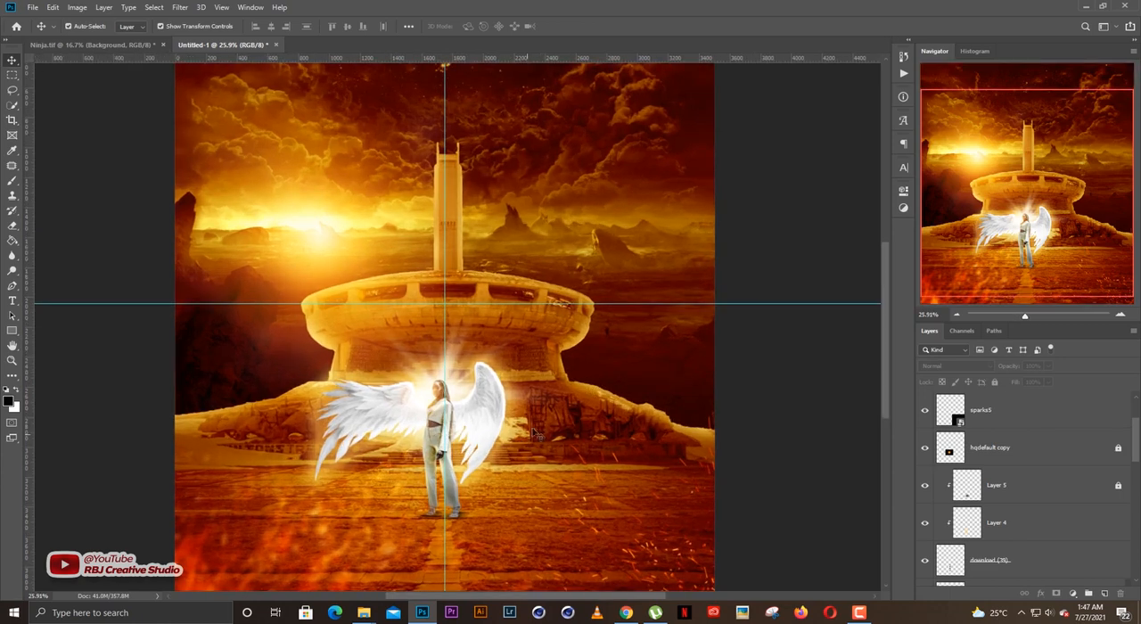
scroll(534, 428, down, 1)
scroll(1022, 474, down, 5)
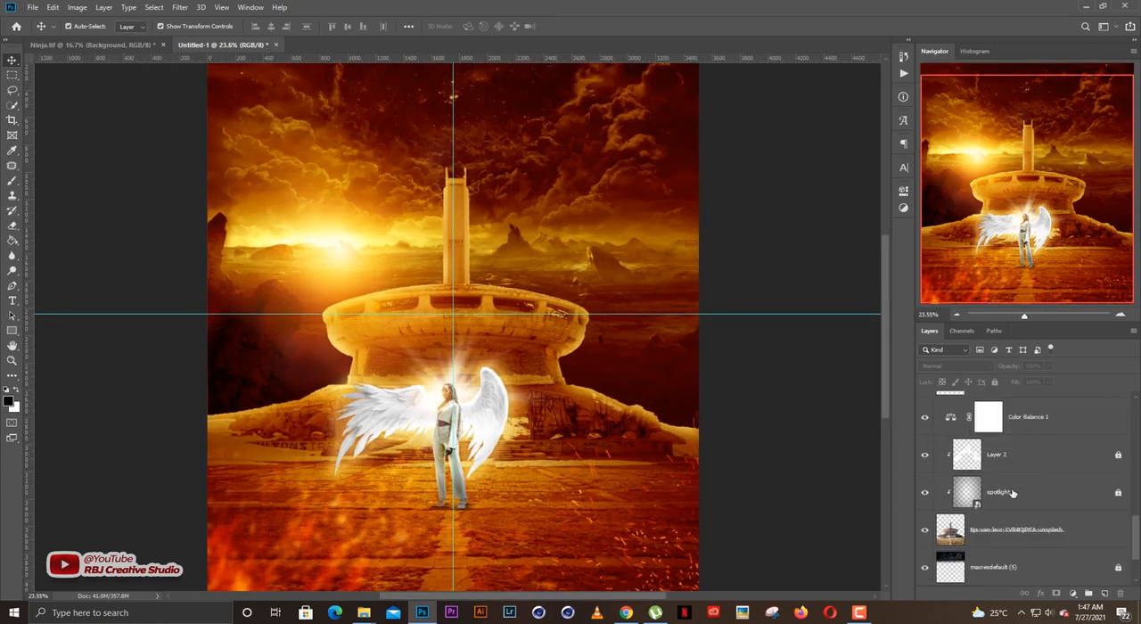
Try a duplicate of the Color Balance 1 adjustment layer over the scene, and delete the duplicate.
click(1021, 452)
scroll(1039, 495, up, 1)
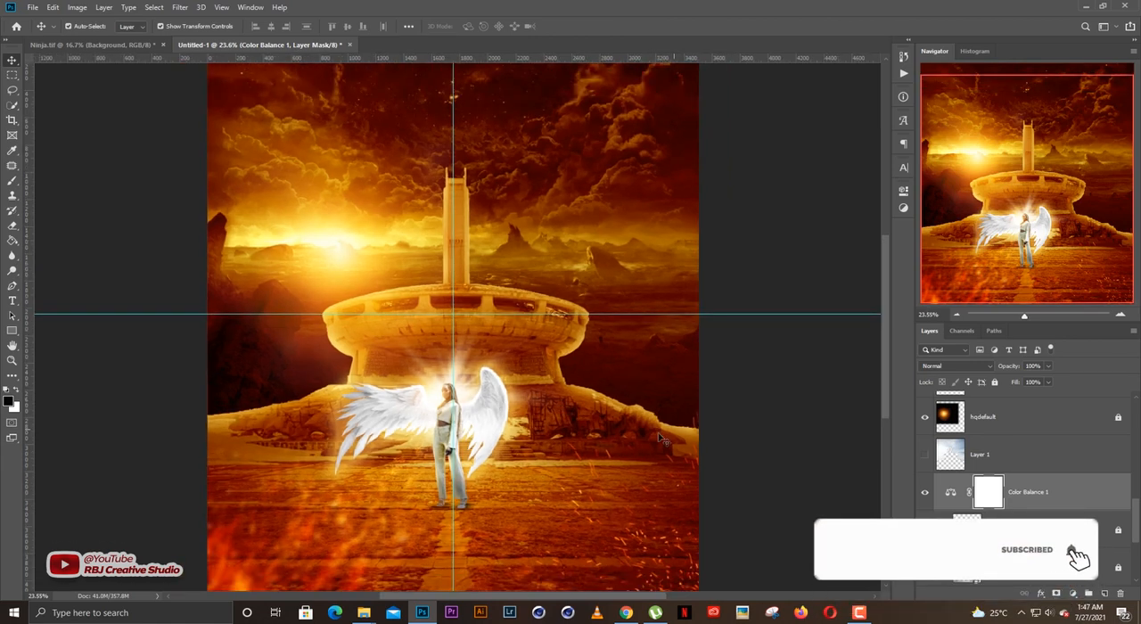
scroll(646, 450, down, 1)
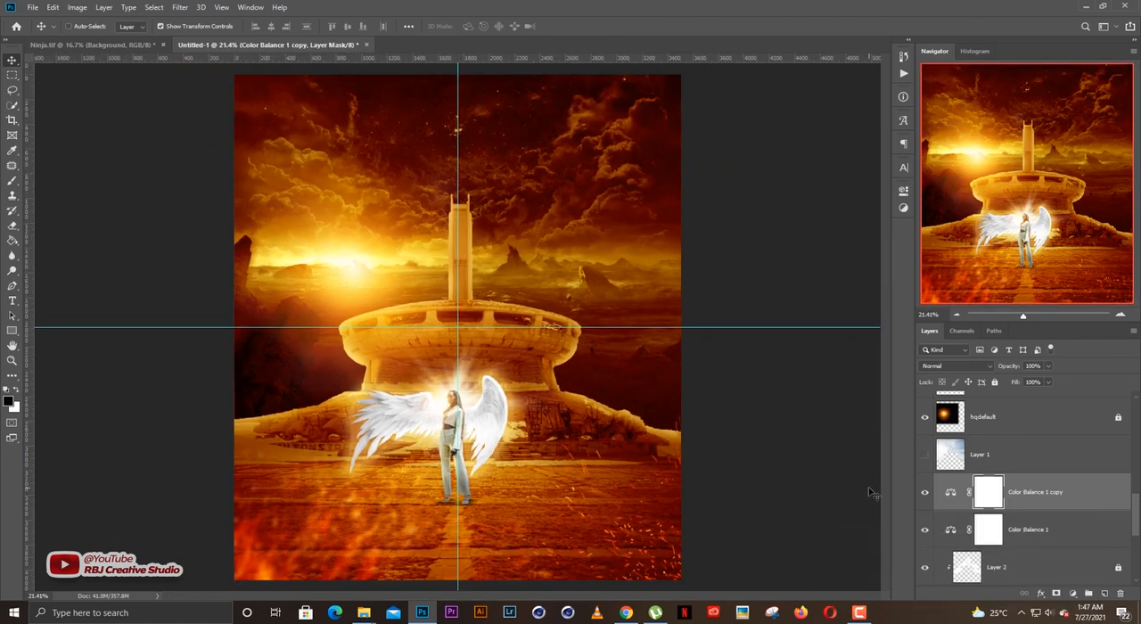
key(ctrl+j)
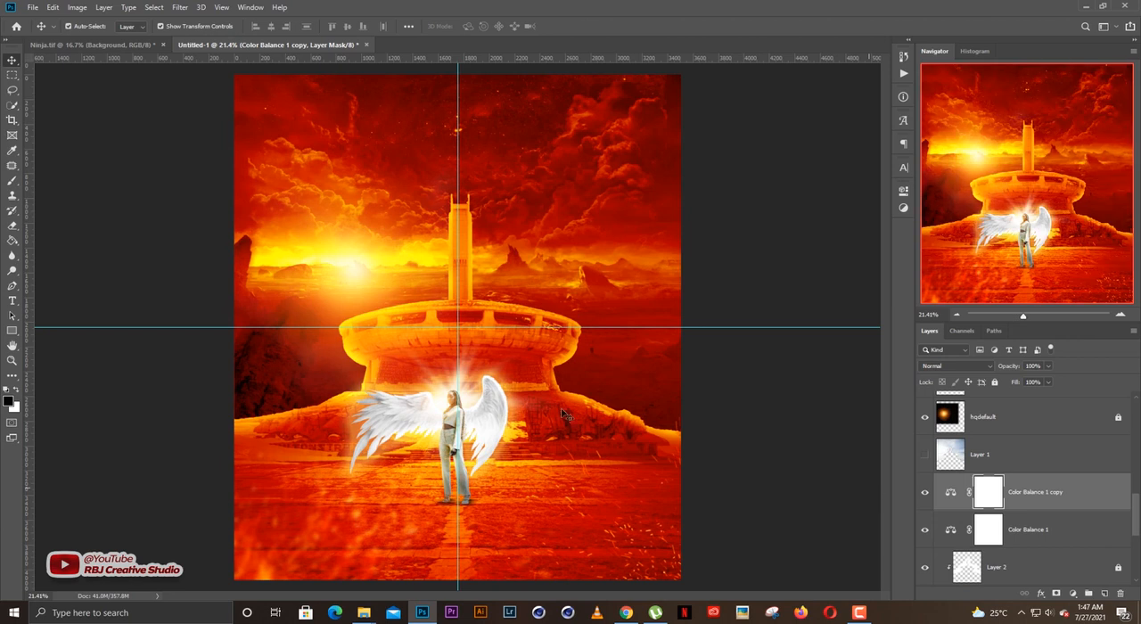
key(Delete)
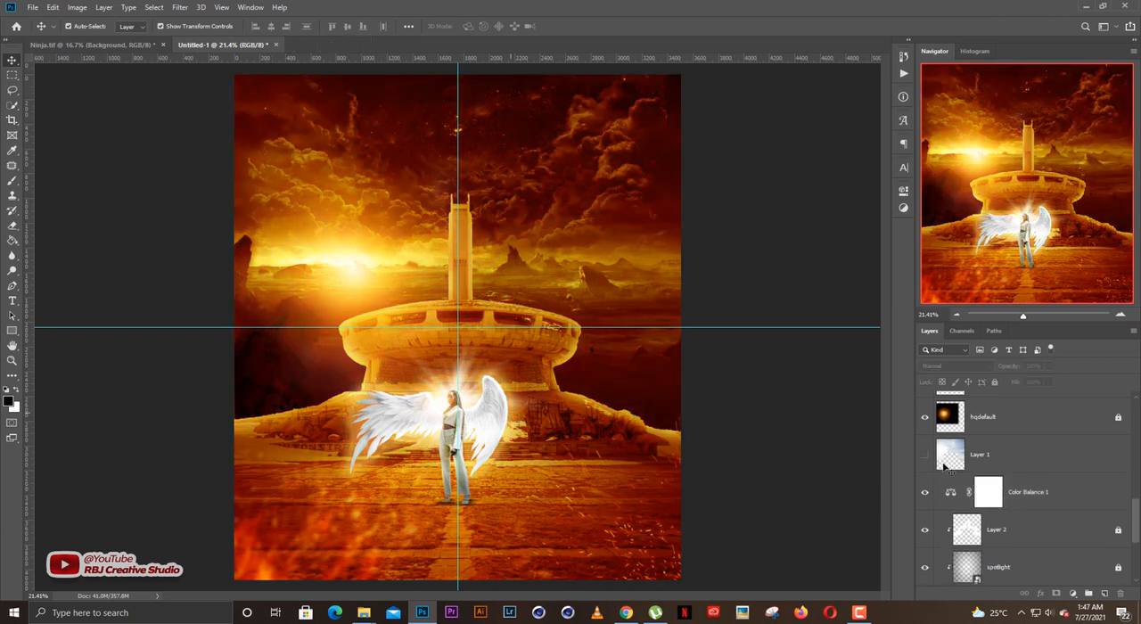
Duplicate the Color Balance 1 adjustment layer at about 46% opacity and lock the copy.
click(1043, 496)
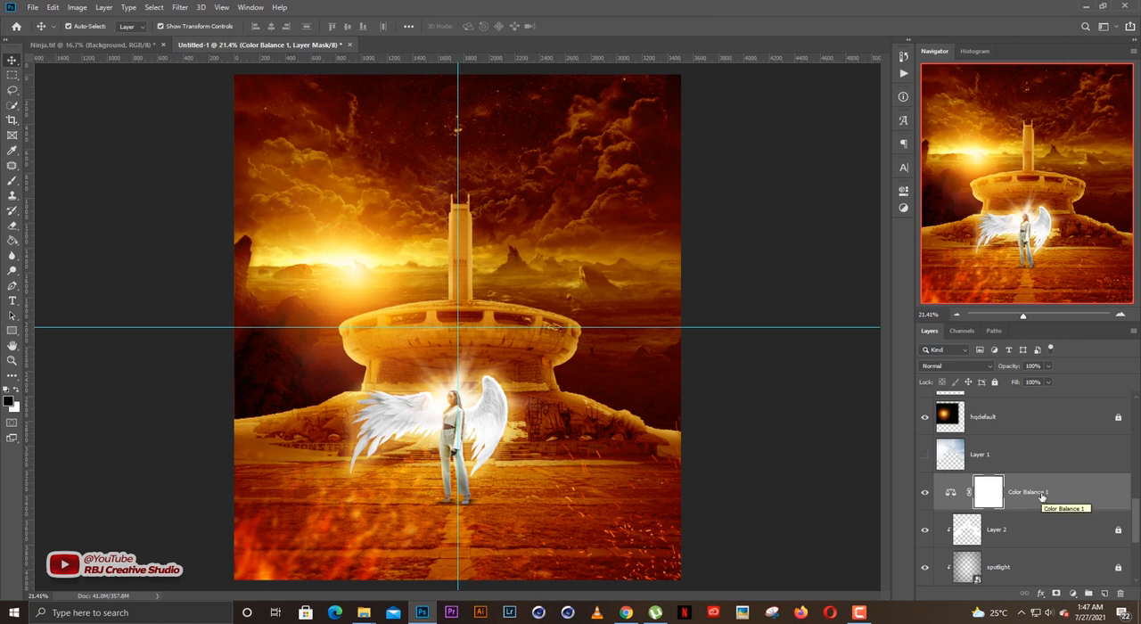
key(ctrl)
key(ctrl+j)
drag(1010, 371, 991, 371)
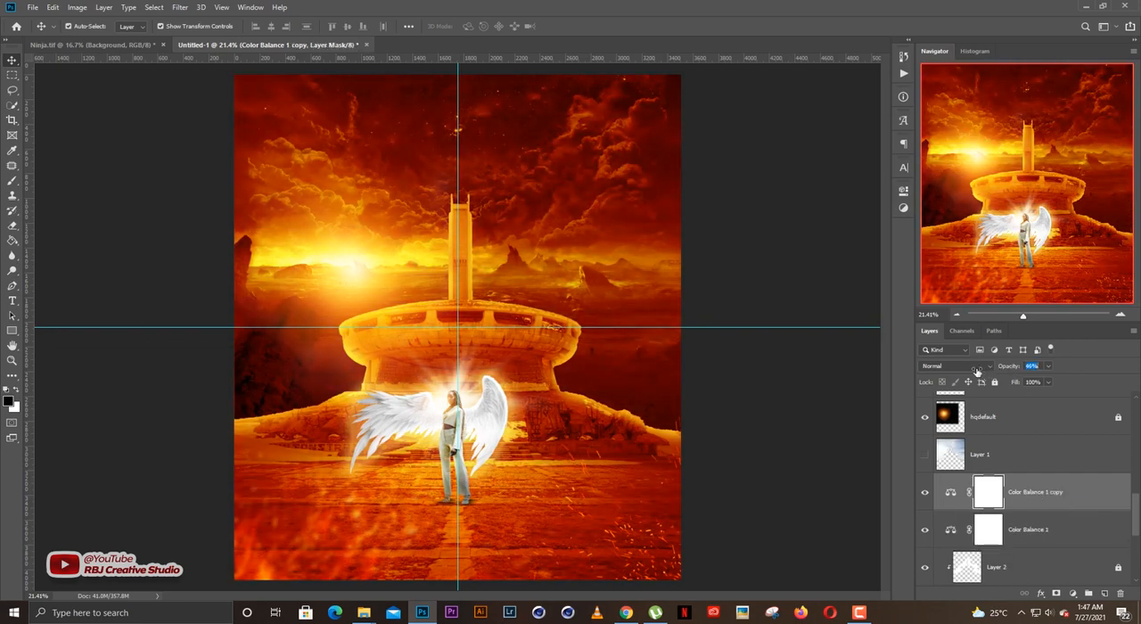
drag(976, 371, 977, 372)
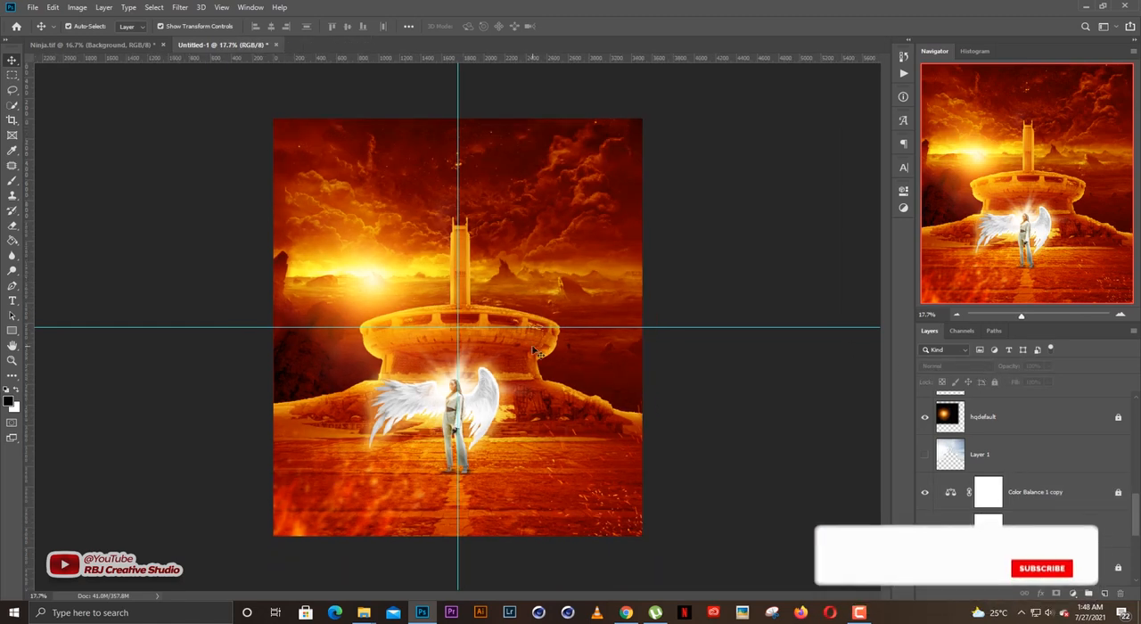
scroll(529, 352, up, 3)
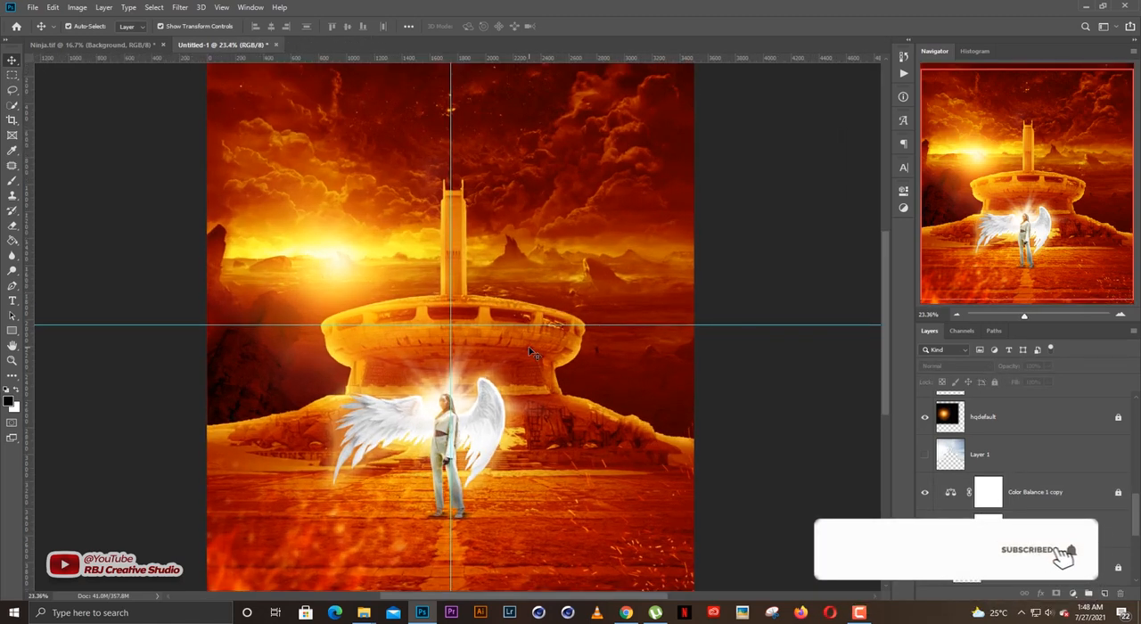
scroll(476, 413, down, 3)
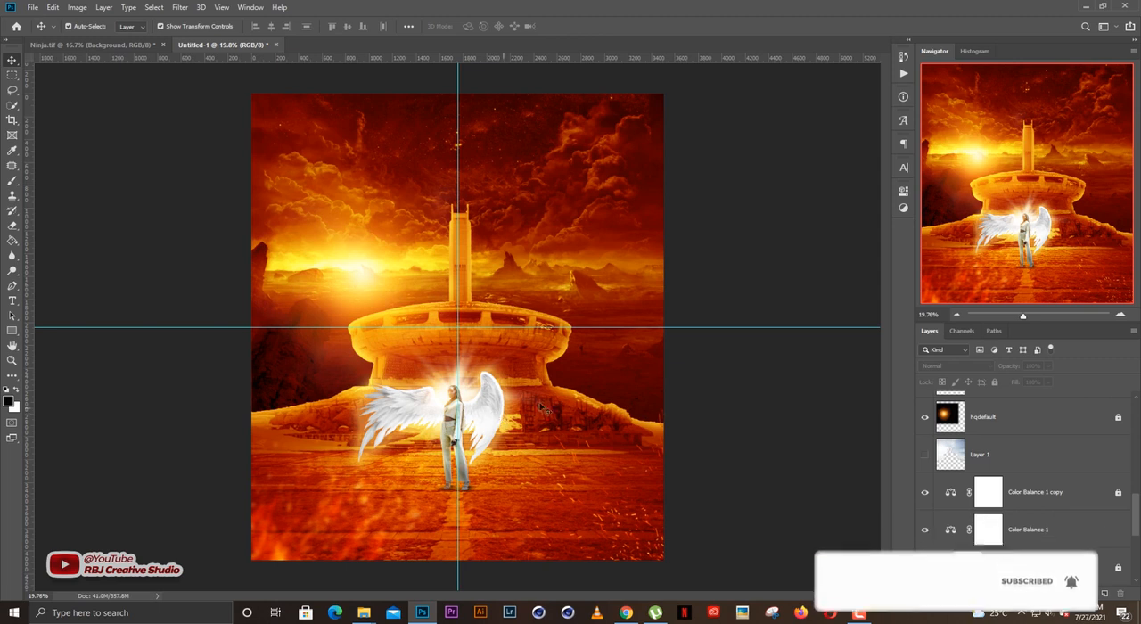
scroll(576, 429, up, 1)
scroll(577, 429, down, 1)
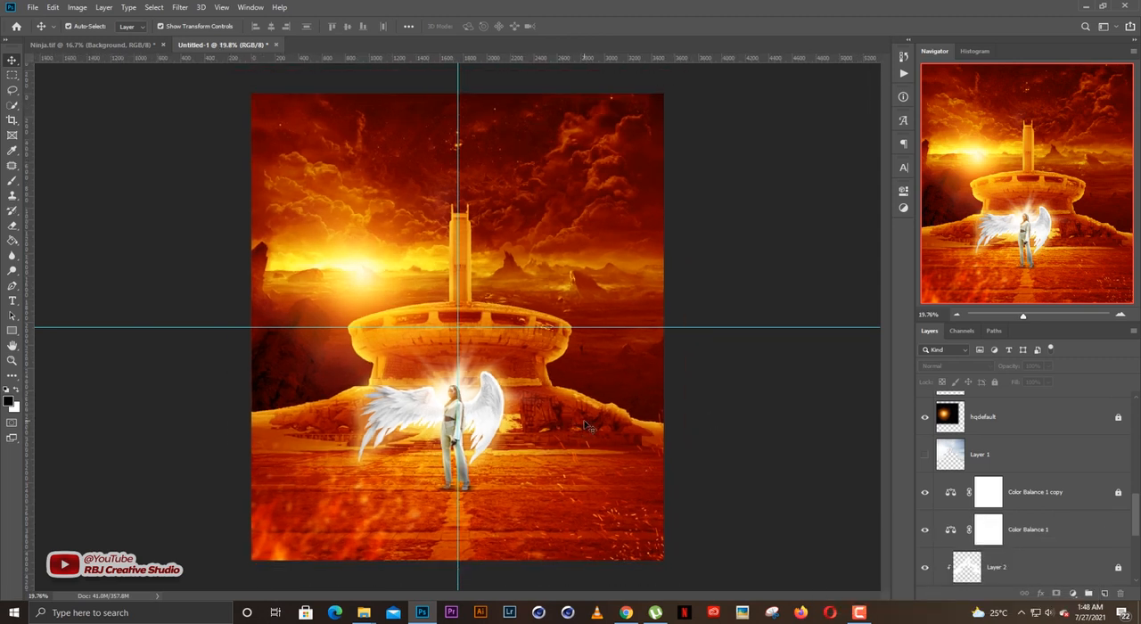
Add the text ANGELIC across the monument's tower in white (#ffffff).
key(t)
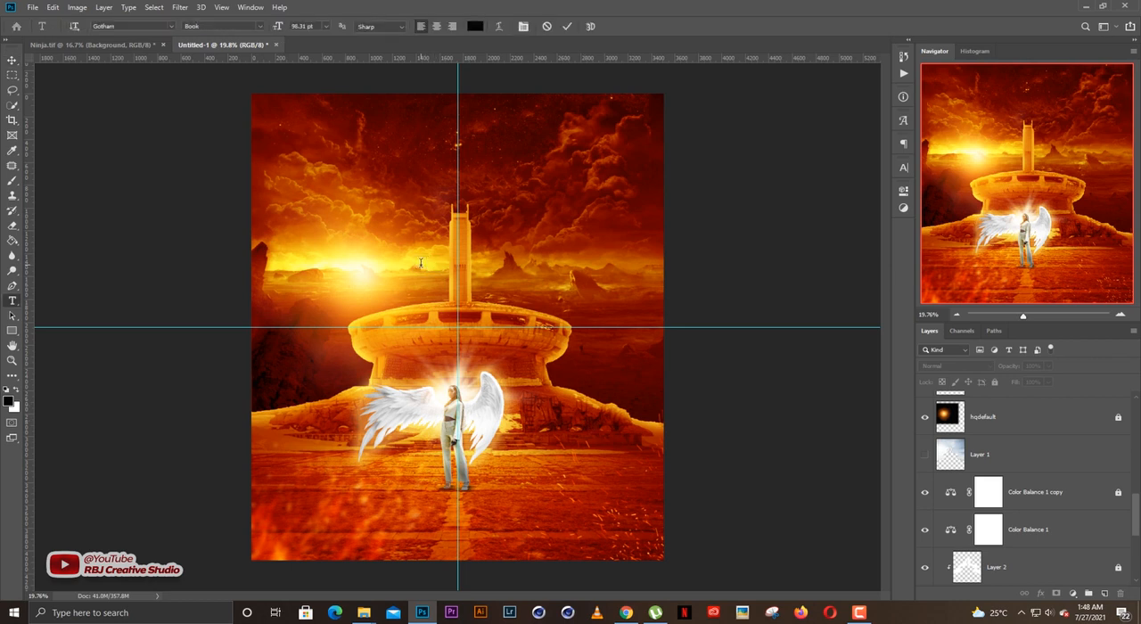
click(421, 263)
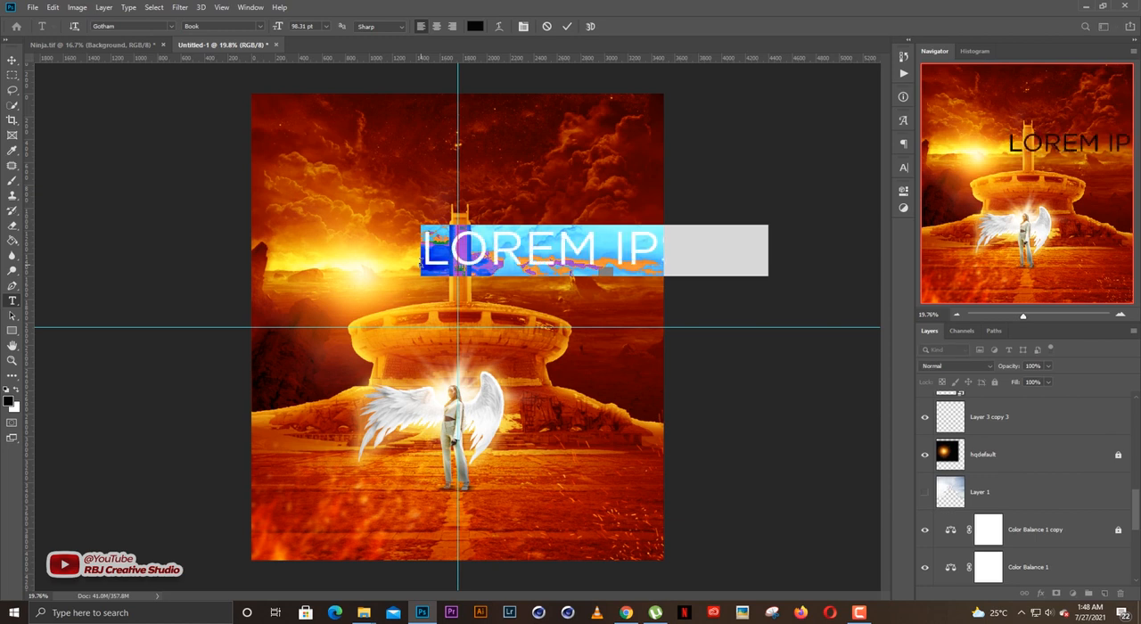
text(ANGEL:)
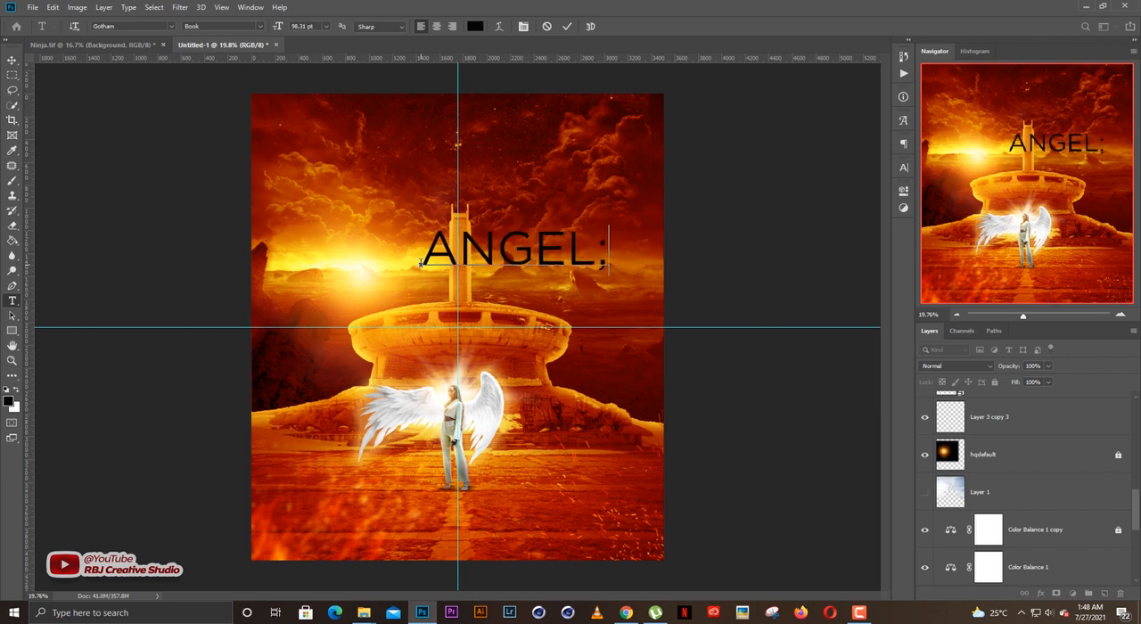
key(BackSpace)
key(ctrl+a)
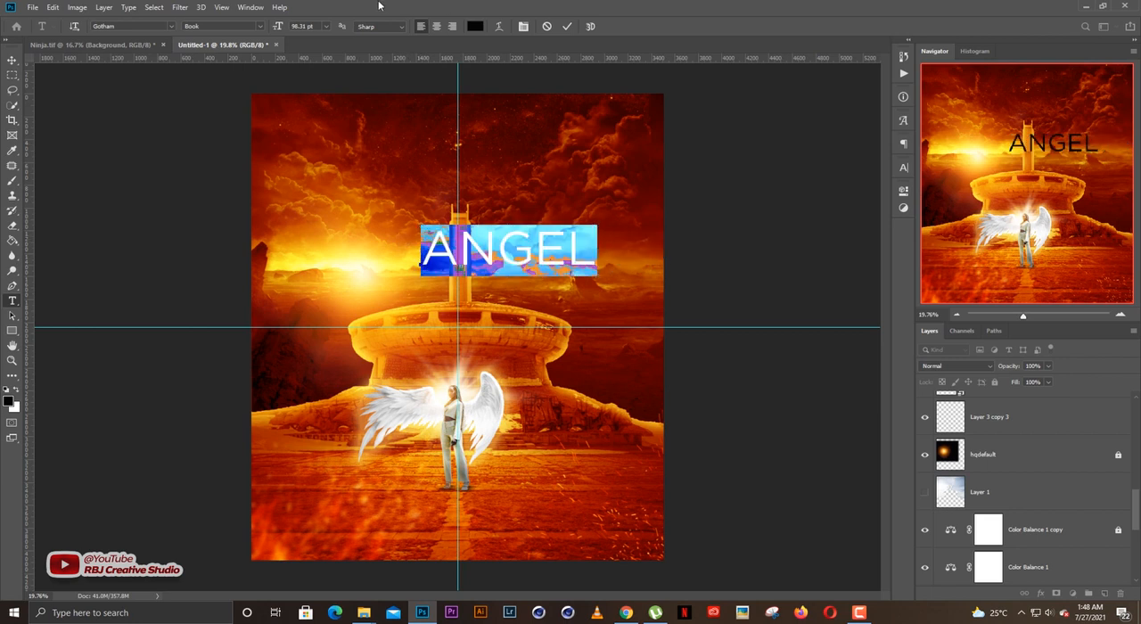
click(474, 26)
text(ffffff)
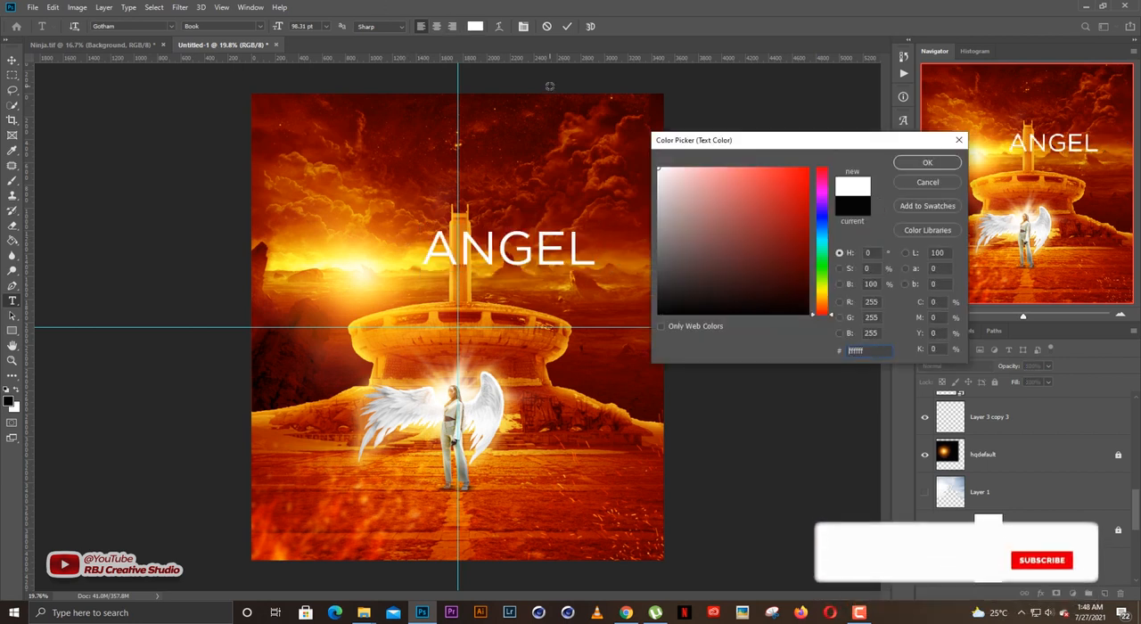
key(Return)
click(582, 238)
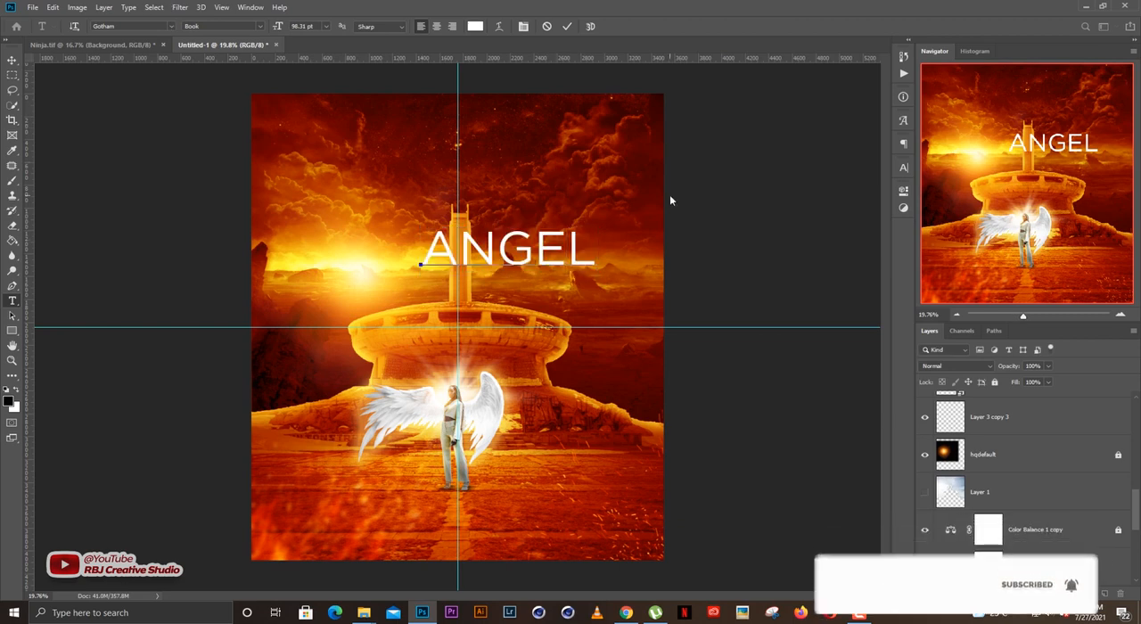
text(IC)
Change the font of the ANGELIC title to Gobold Extra1 Regular.
key(ctrl+a)
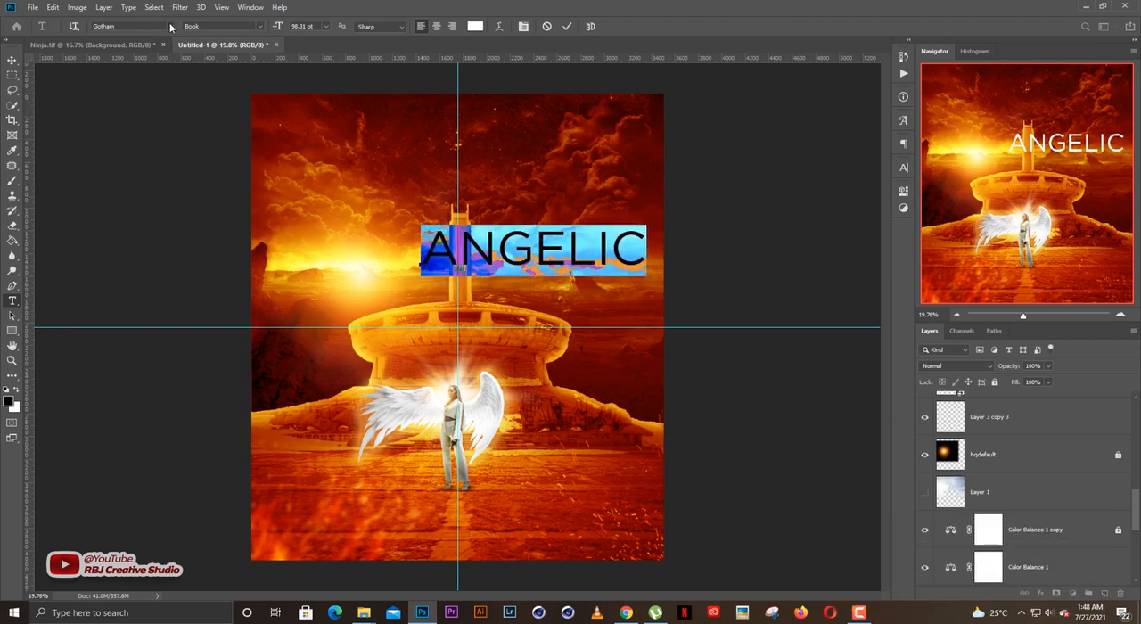
click(170, 27)
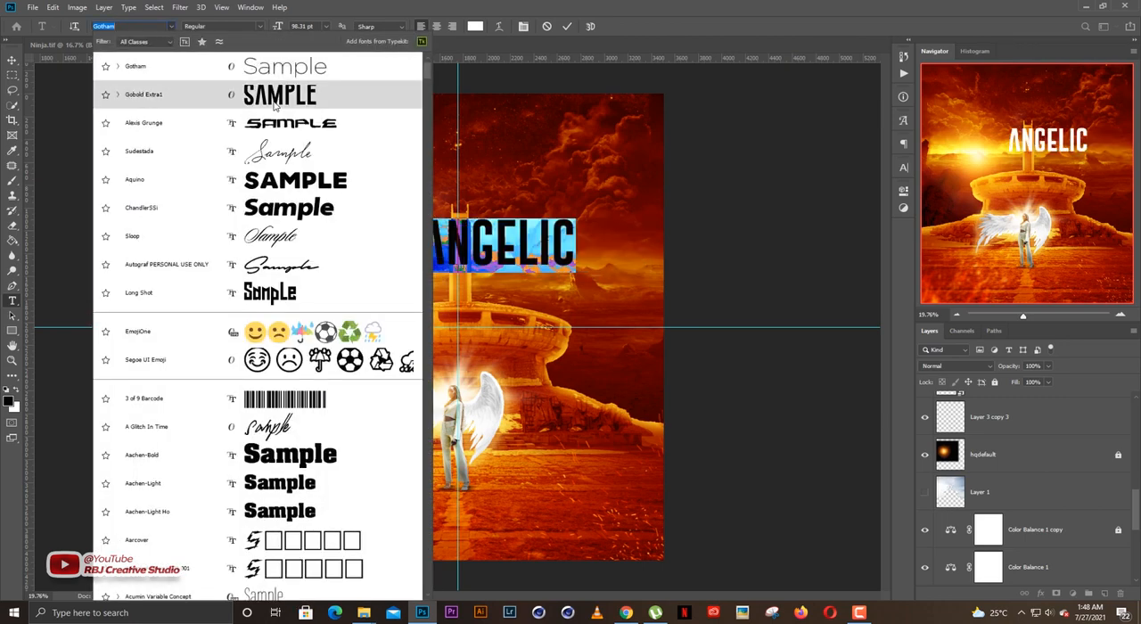
click(273, 103)
click(301, 84)
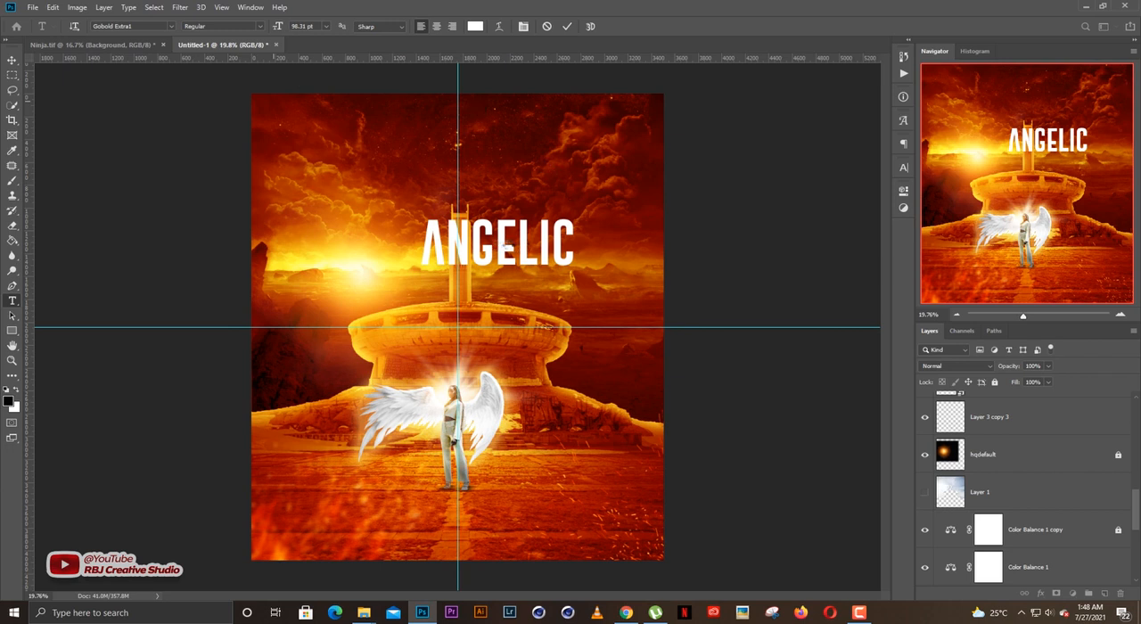
key(ctrl+Return)
key(v)
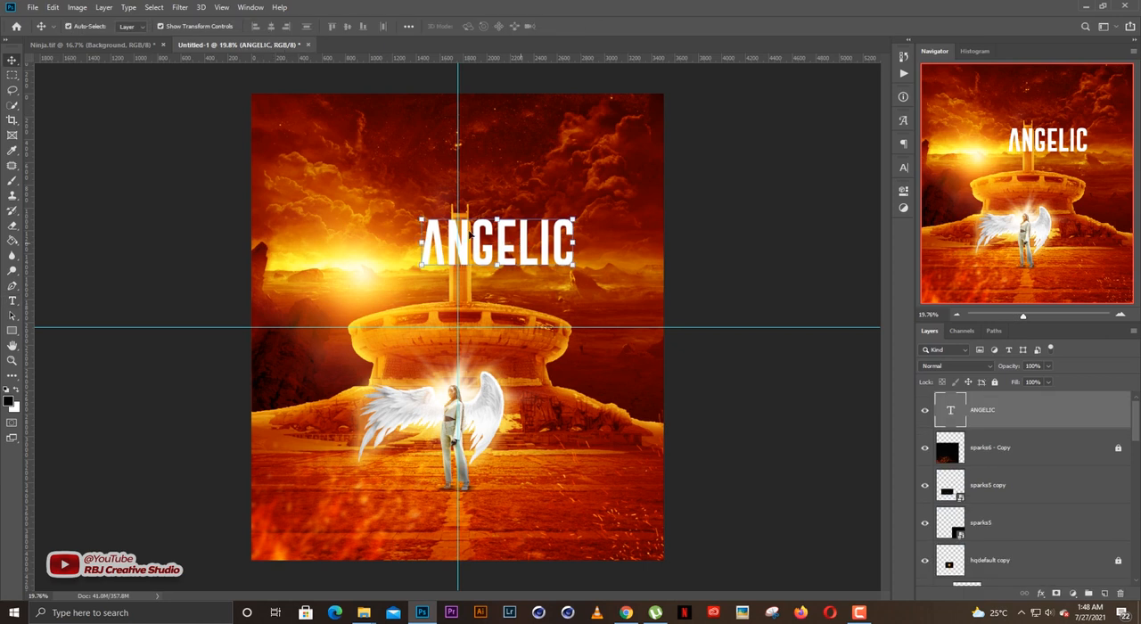
Center the ANGELIC title over the top of the monument's tower and apply faux italic to it.
drag(470, 235, 500, 237)
click(902, 166)
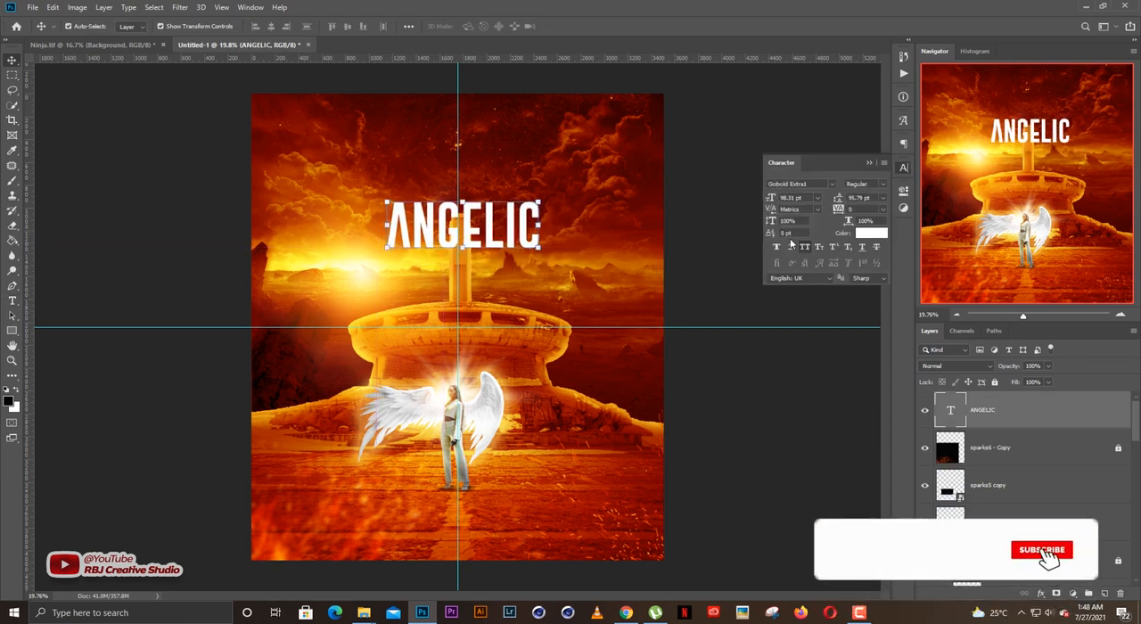
click(790, 246)
click(868, 162)
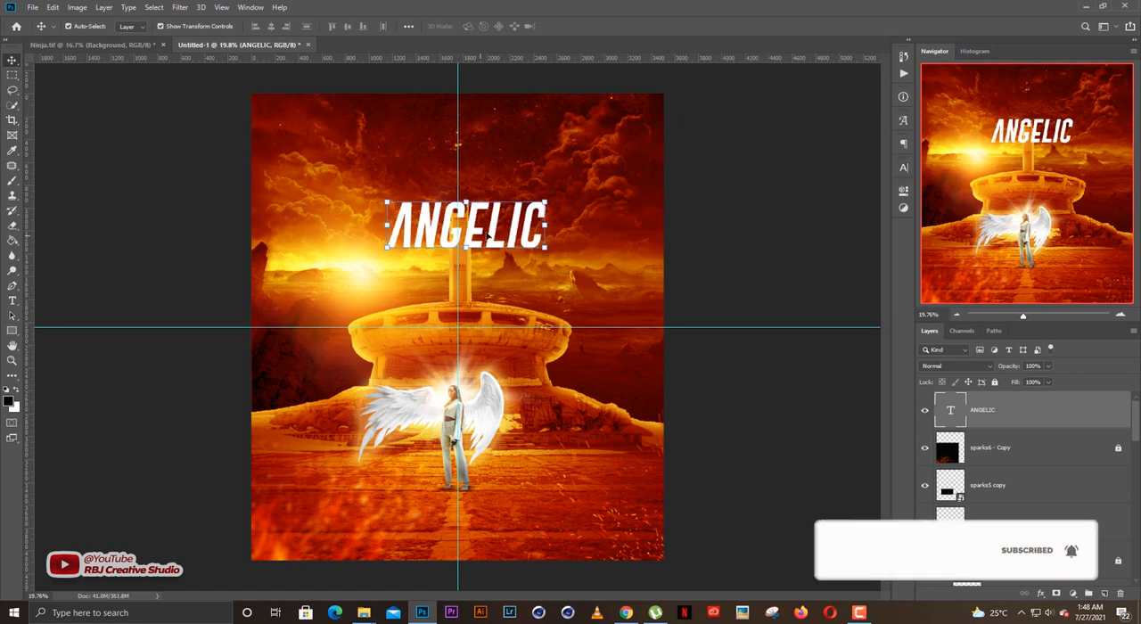
Enlarge the ANGELIC title to about 154% around its center.
key(ctrl+t)
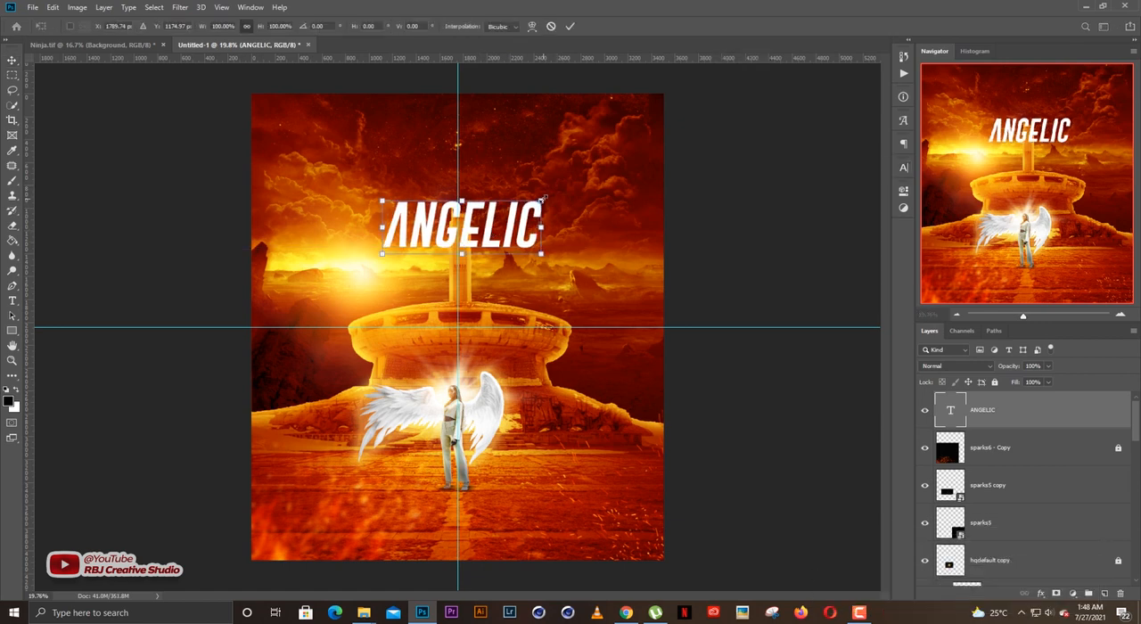
drag(544, 198, 582, 187)
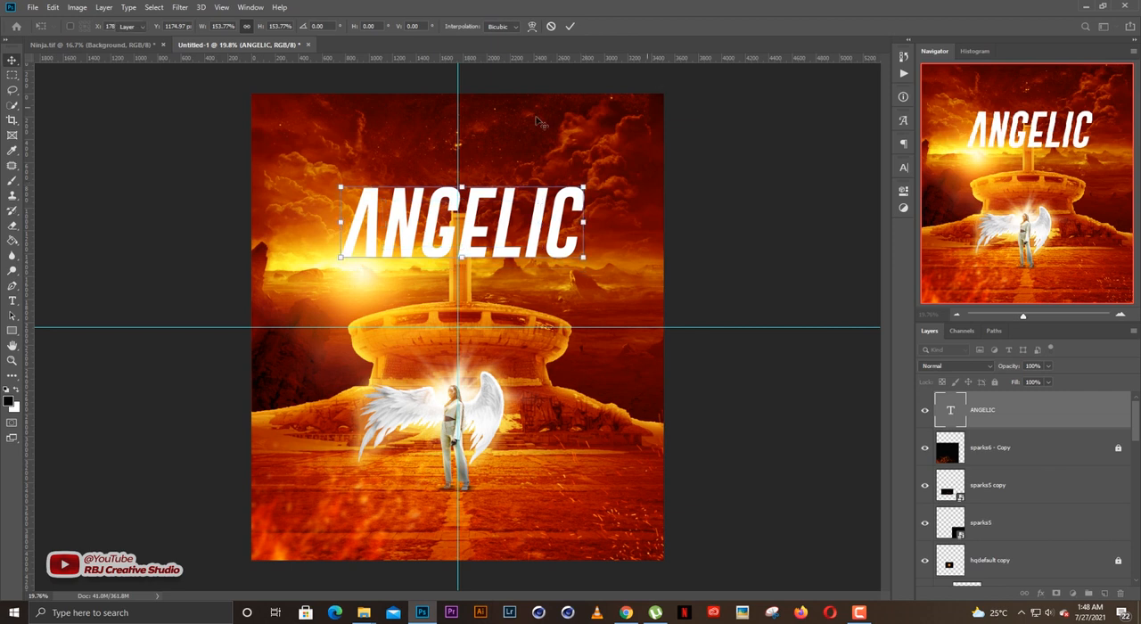
key(Return)
Add a smaller BEAUTY line beneath the right half of the ANGELIC title, made from a duplicate of that title.
drag(540, 233, 537, 297)
double_click(536, 287)
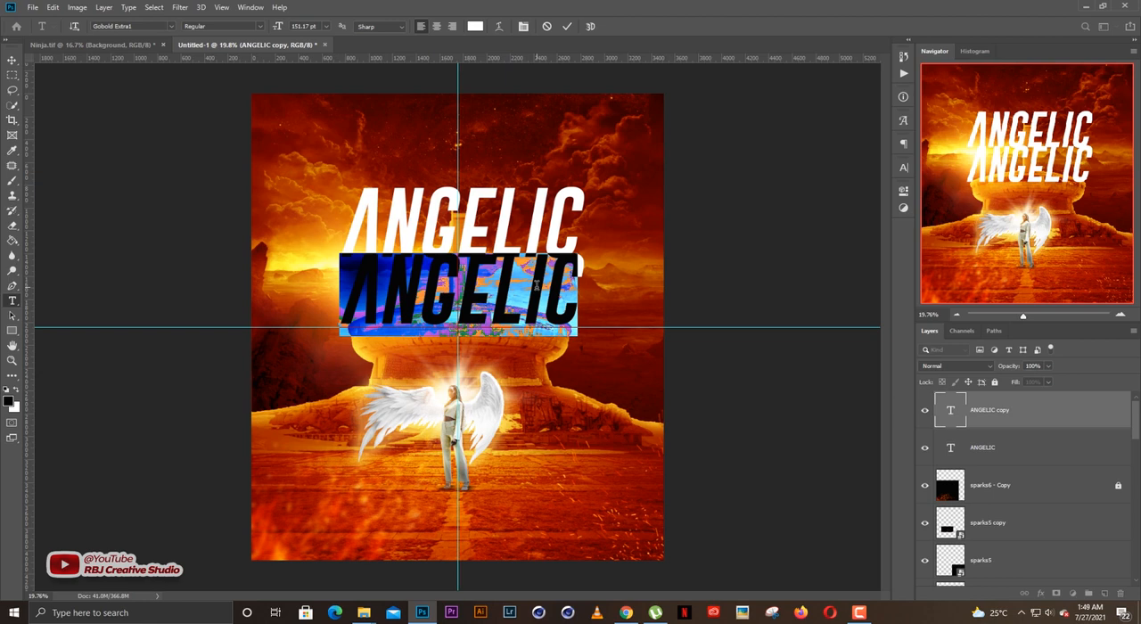
text(BEAUTY)
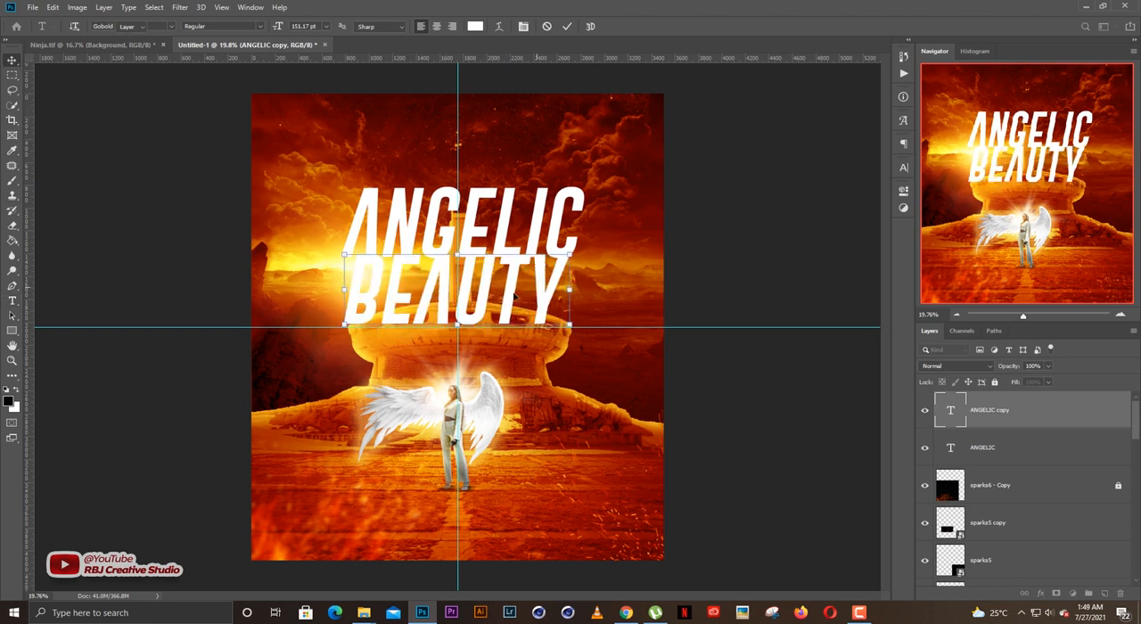
key(ctrl+Return)
mouse_move(570, 254)
mouse_down()
mouse_move(456, 290)
mouse_move(580, 264)
mouse_up()
key(Return)
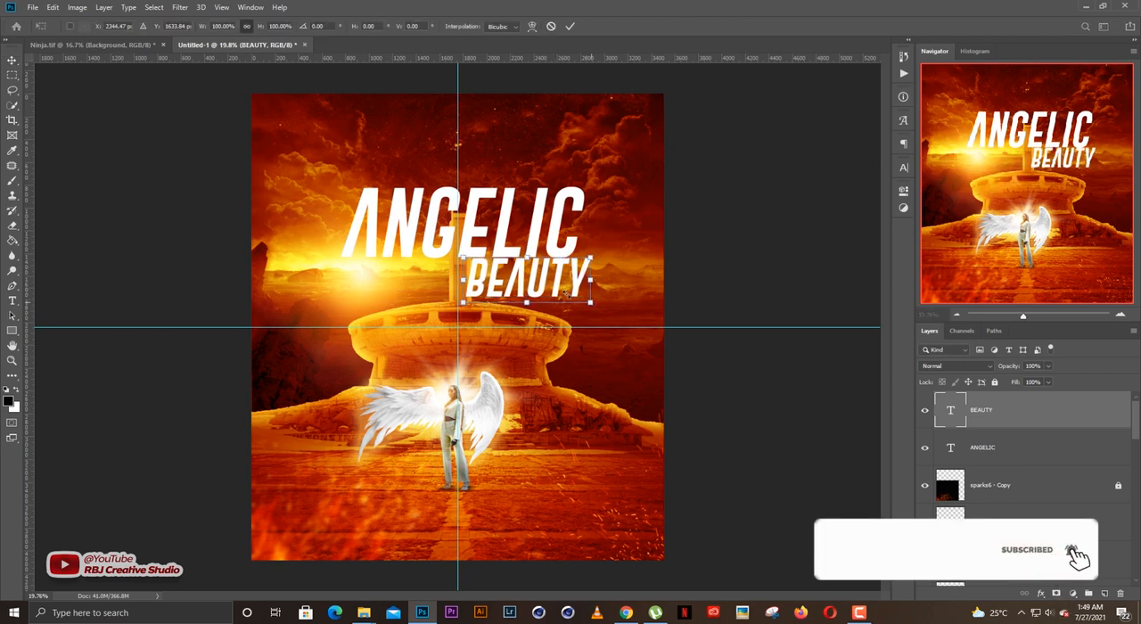
Shrink the BEAUTY line from its upper-left corner so it ends short of the right edge of ANGELIC.
drag(590, 302, 536, 279)
key(Return)
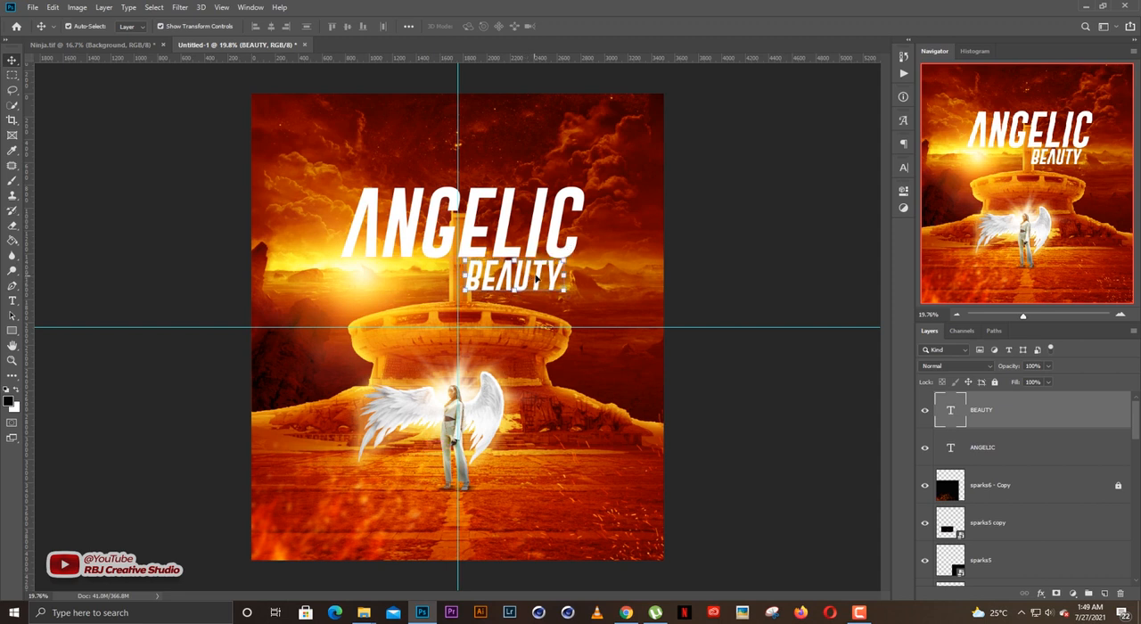
click(734, 235)
Move the ANGELIC and BEAUTY text layers together down the layer stack to directly beneath the monument layer.
click(529, 232)
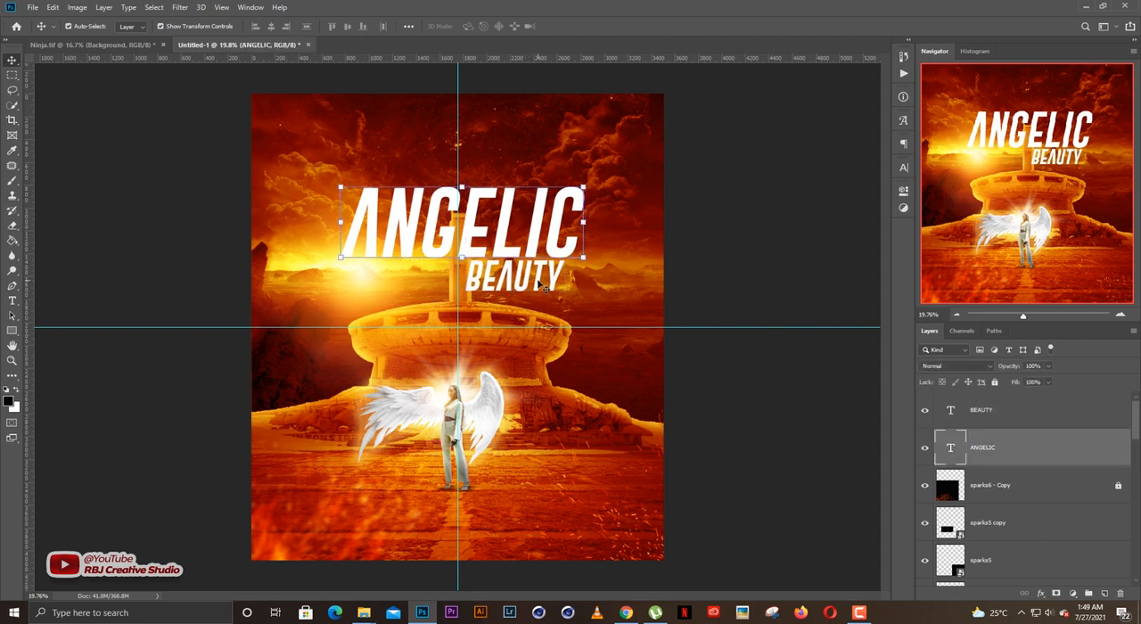
shift+click(540, 283)
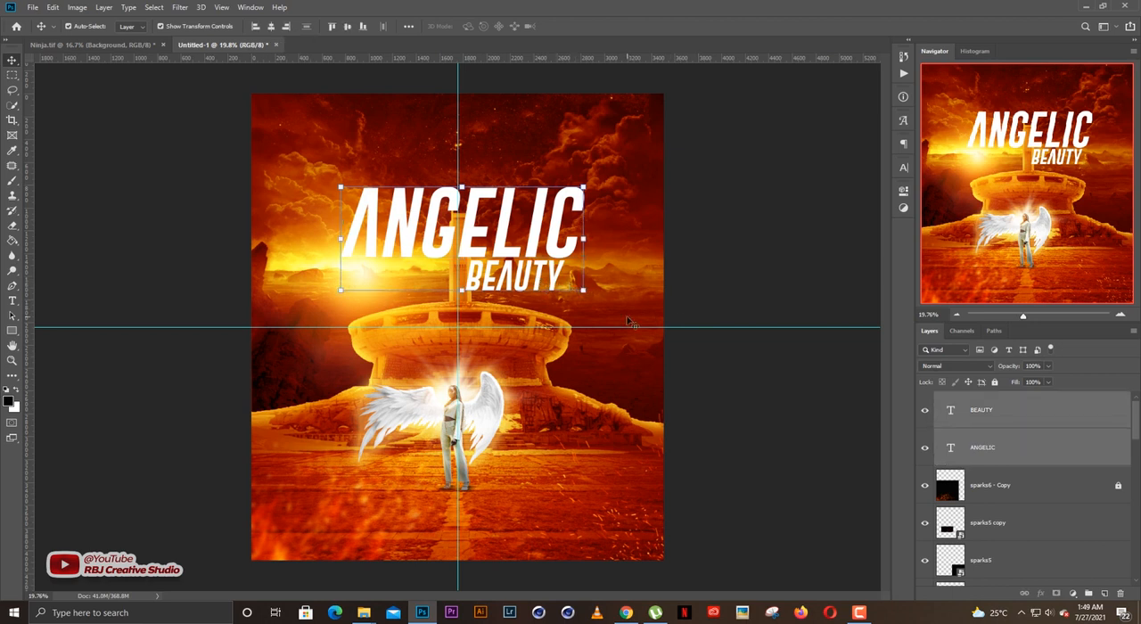
key(ctrl+bracketleft)
key(ctrl+bracketleft)
key(ctrl+bracketleft)
key(ctrl+bracketleft)
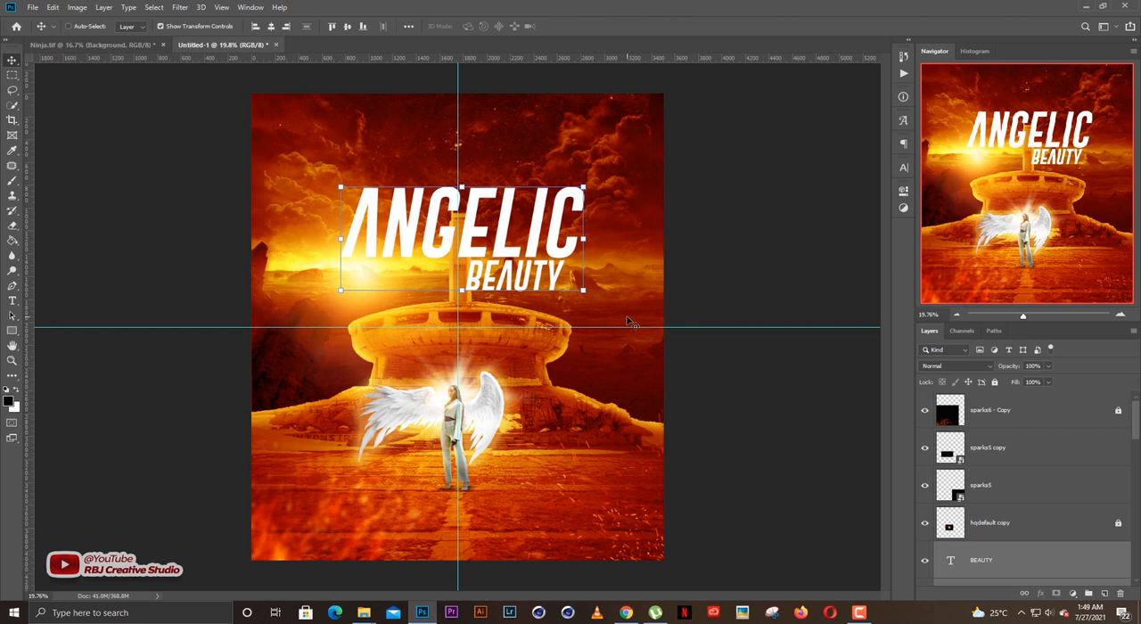
key(ctrl+bracketleft)
key(ctrl+bracketleft)
key(ctrl+bracketleft)
key(ctrl+bracketleft)
key(ctrl+bracketleft)
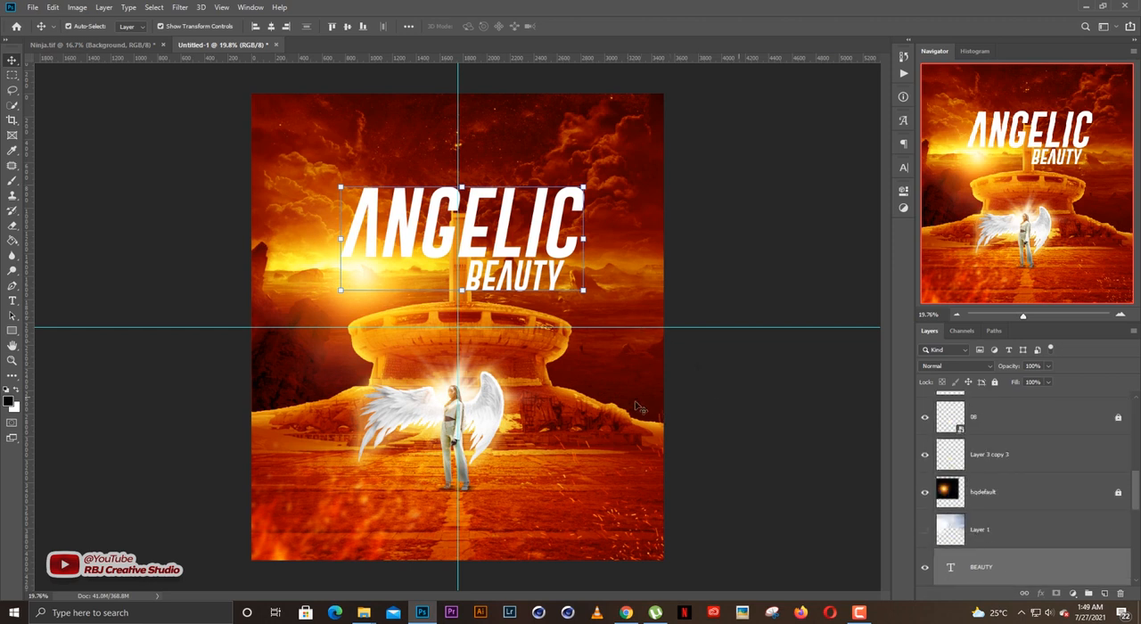
key(ctrl+bracketleft)
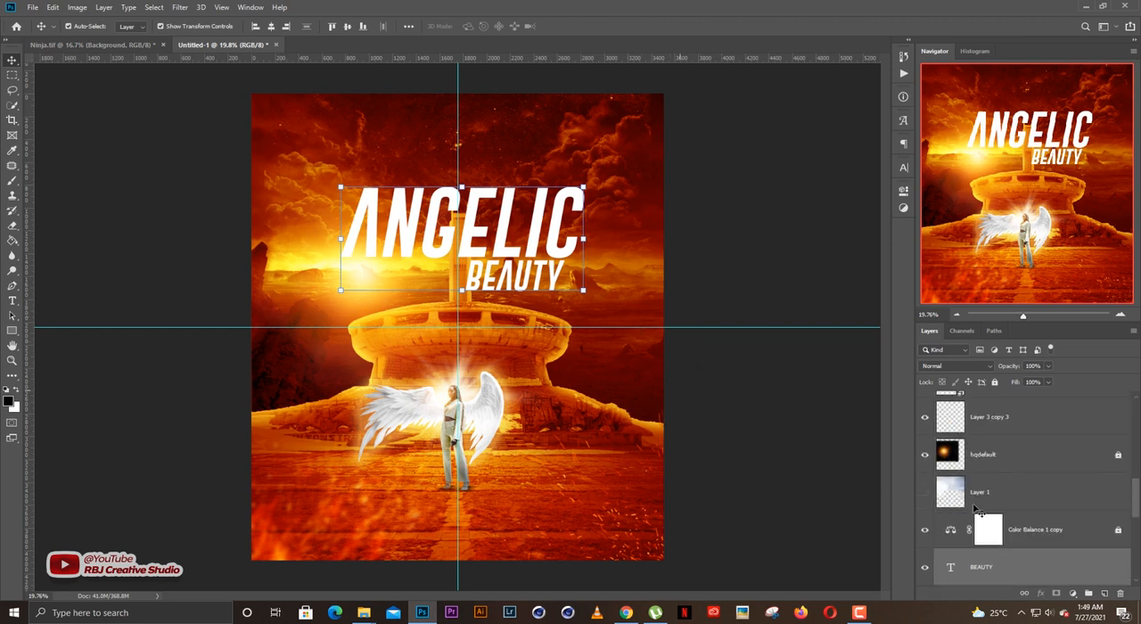
key(ctrl+bracketleft)
key(ctrl+bracketleft)
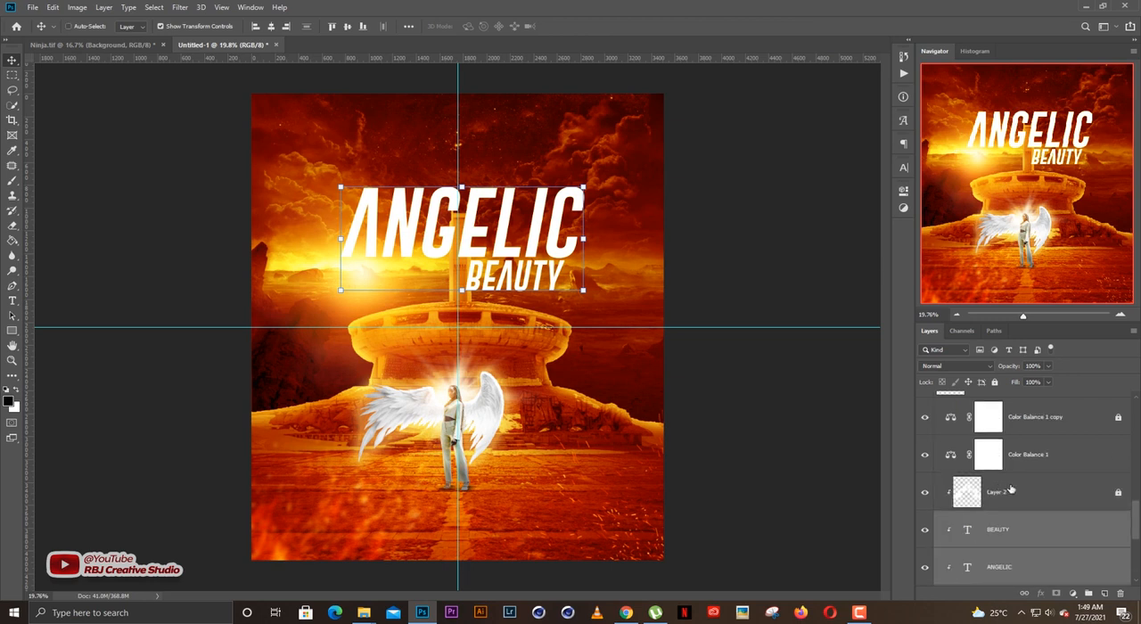
key(ctrl+bracketleft)
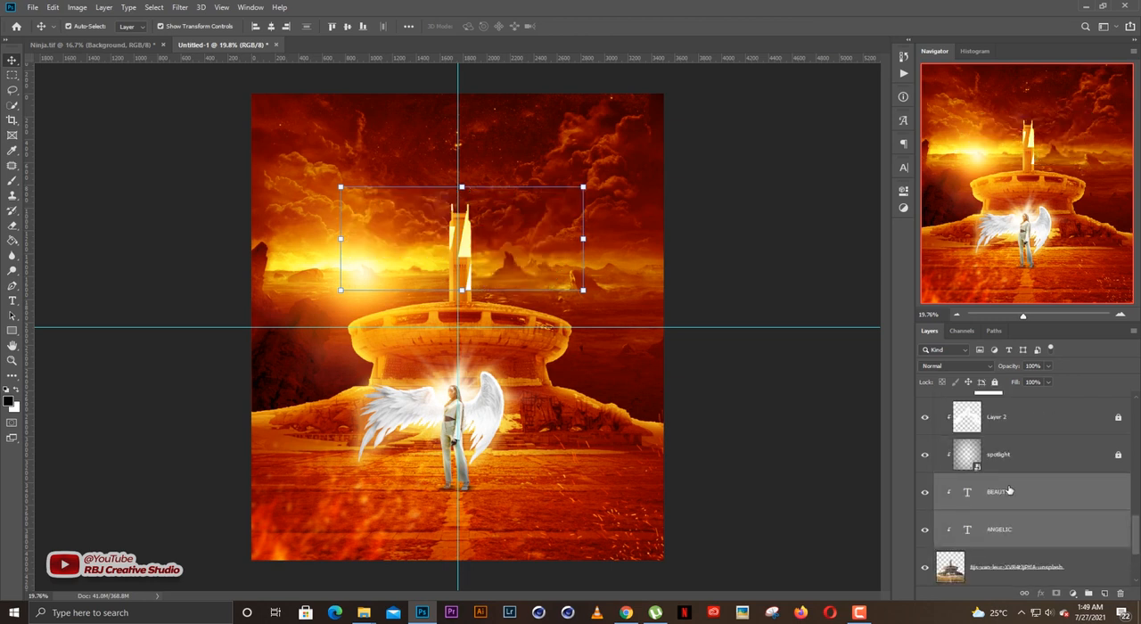
key(ctrl+bracketleft)
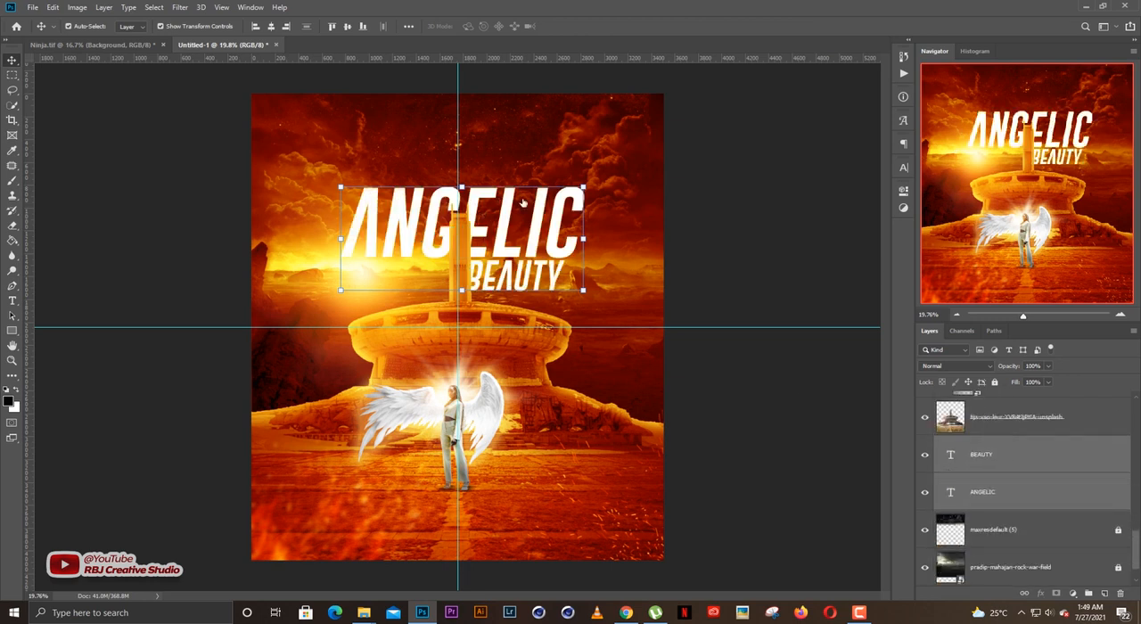
Raise both title lines together around the tower's top and nudge them left to center on the vertical guide.
drag(500, 241, 500, 221)
key(Return)
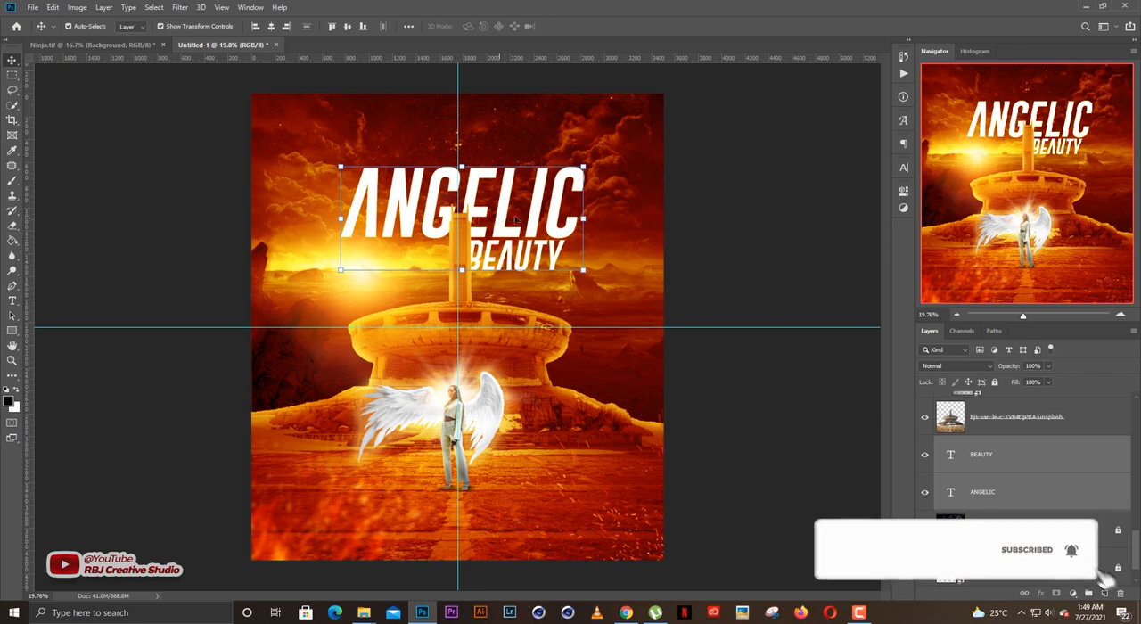
key(shift+Left)
key(shift+Left)
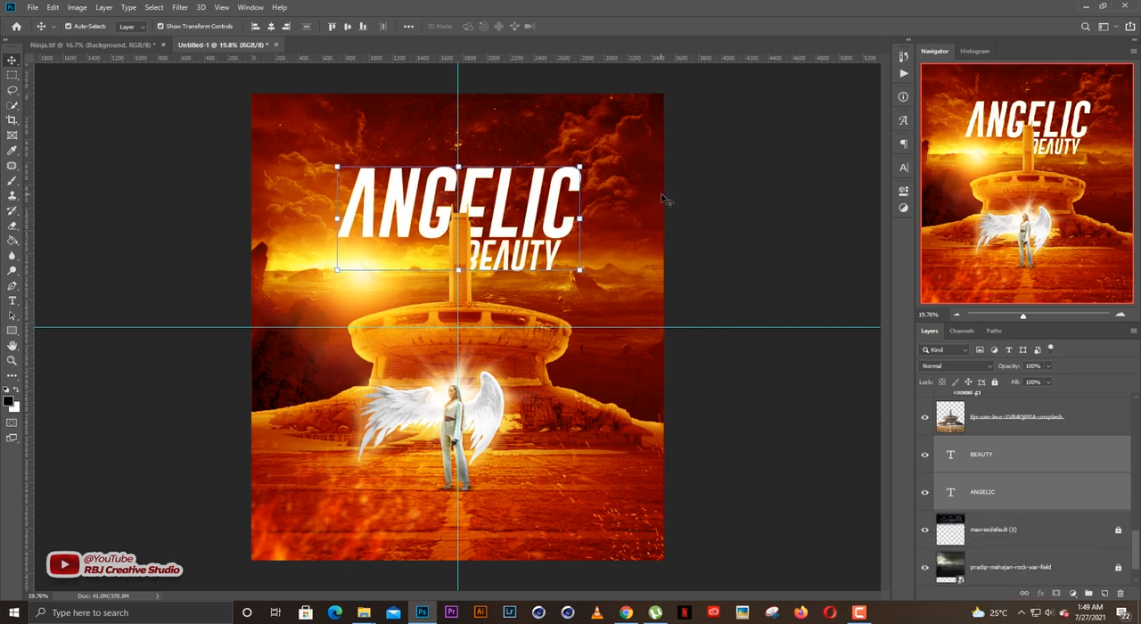
click(668, 200)
Shift the BEAUTY line slightly right so its first letter clears the monument's tower.
drag(540, 257, 549, 257)
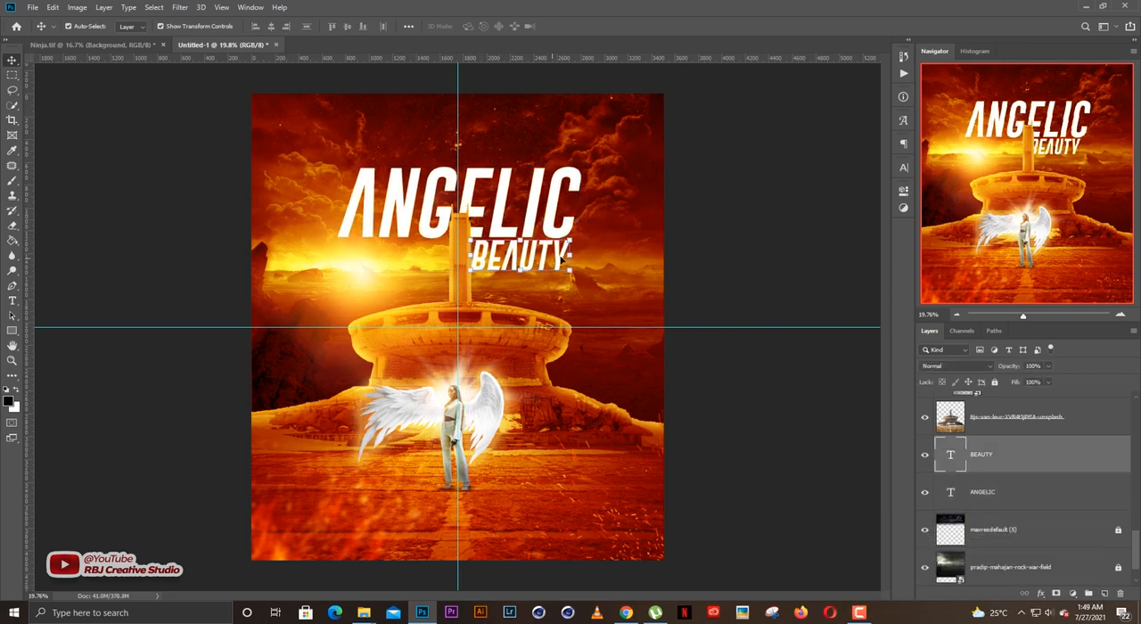
click(730, 197)
click(509, 199)
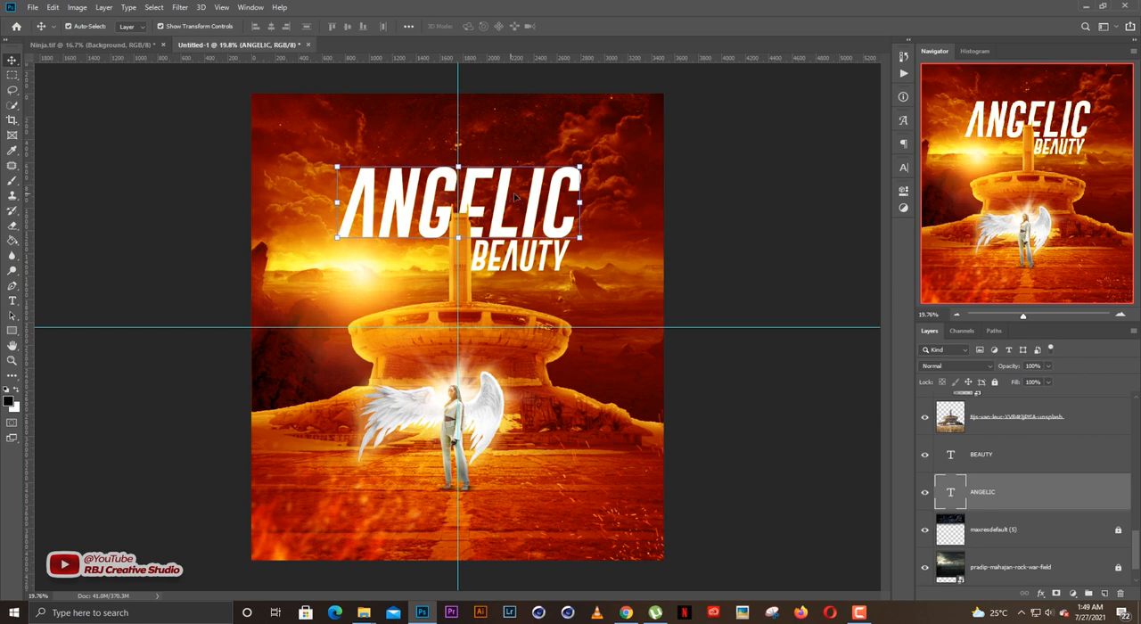
click(684, 205)
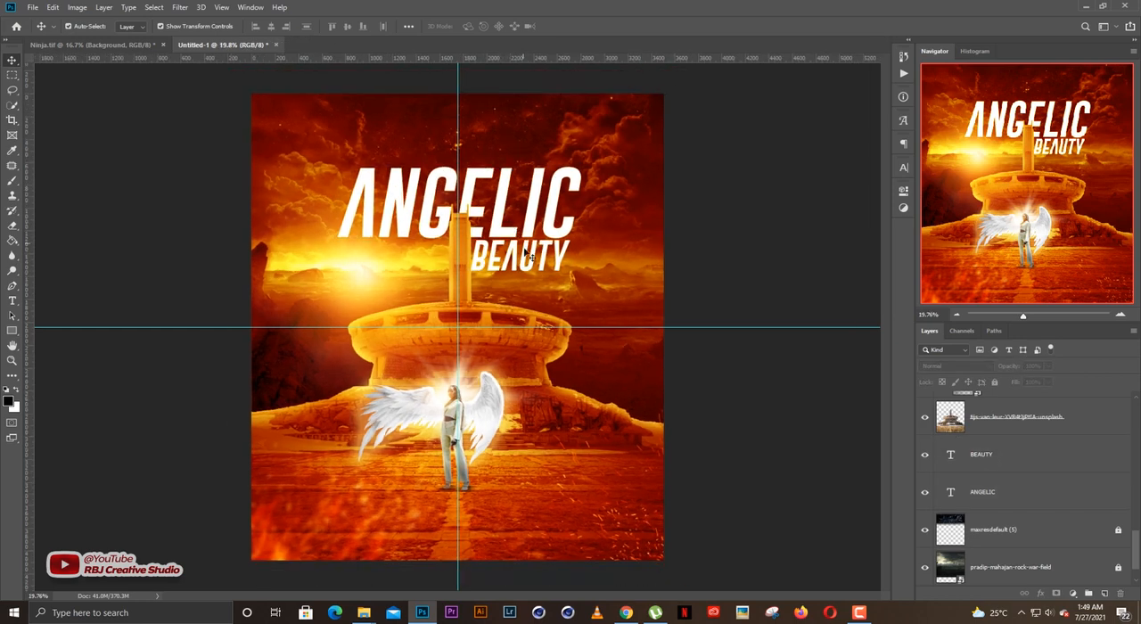
Fine-tune the BEAUTY line by nudging it slightly left toward the tower.
scroll(514, 400, up, 1)
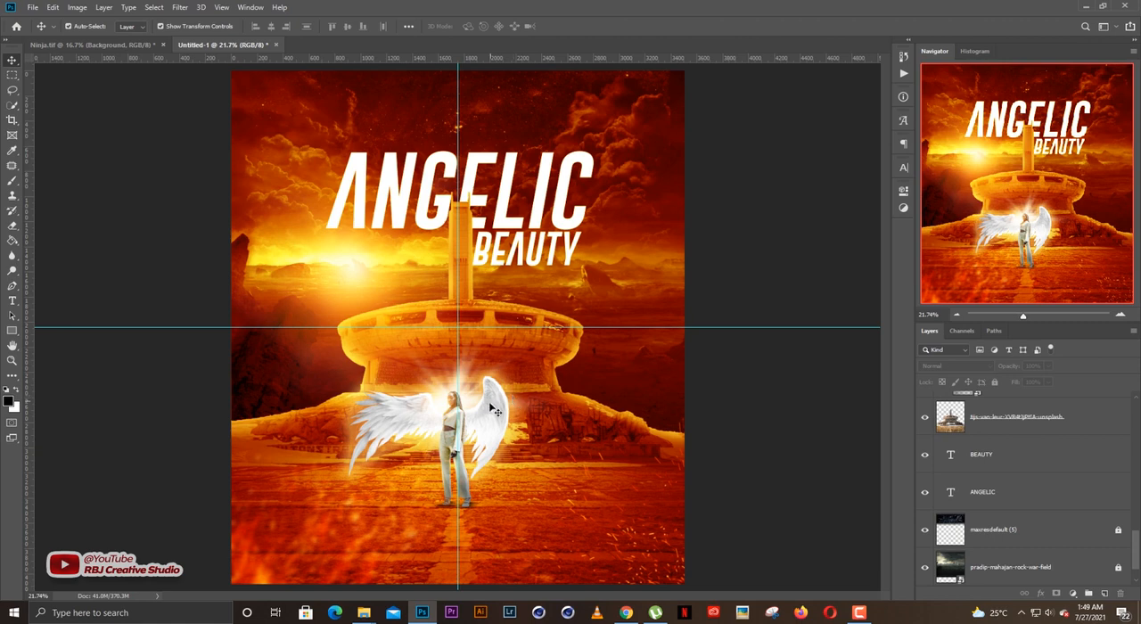
scroll(493, 409, down, 2)
scroll(493, 409, up, 1)
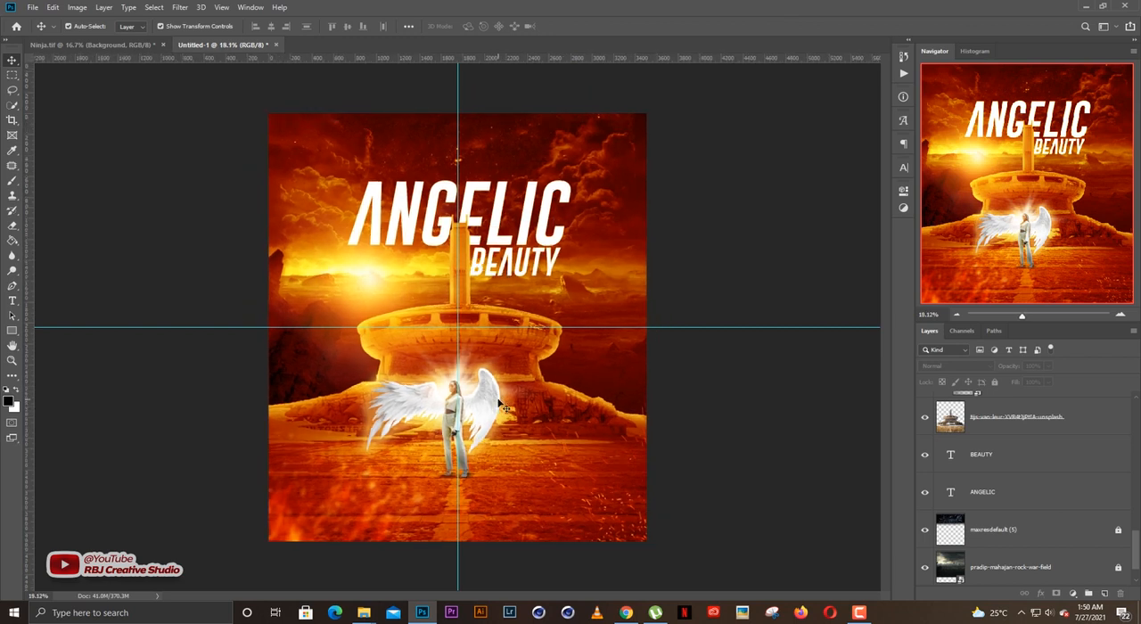
click(515, 271)
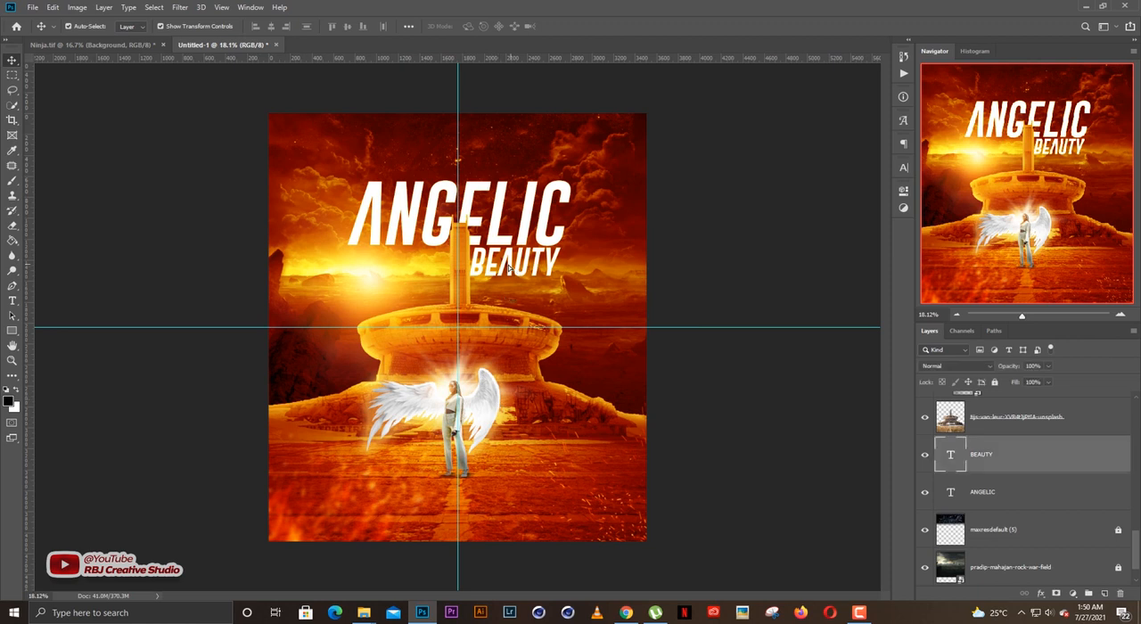
click(691, 245)
click(542, 263)
click(695, 247)
scroll(622, 443, up, 1)
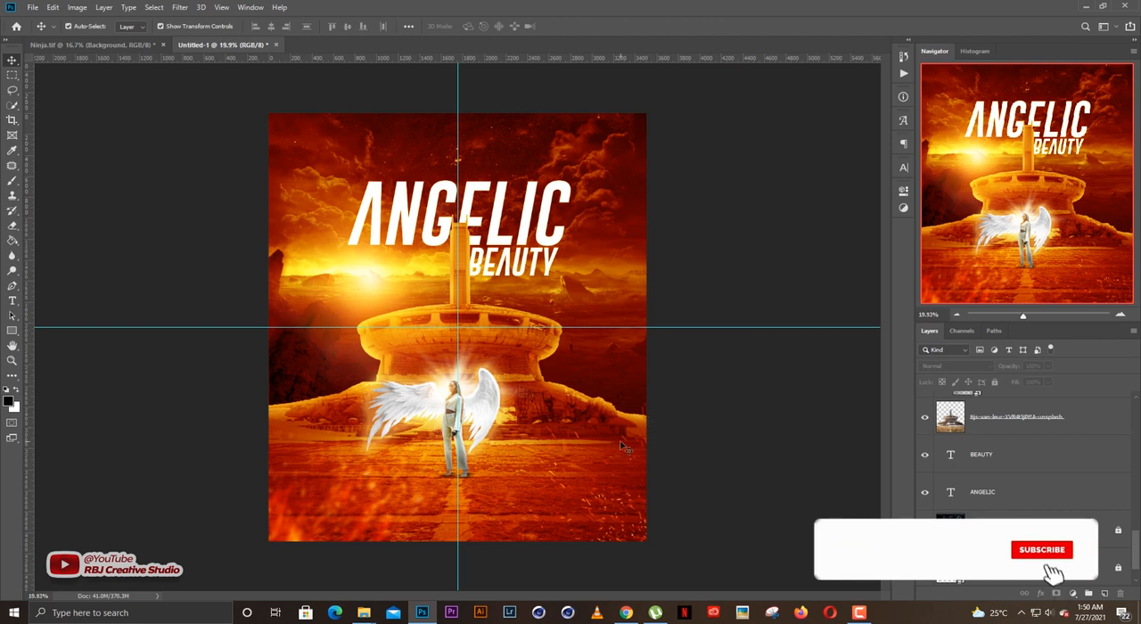
scroll(622, 443, down, 1)
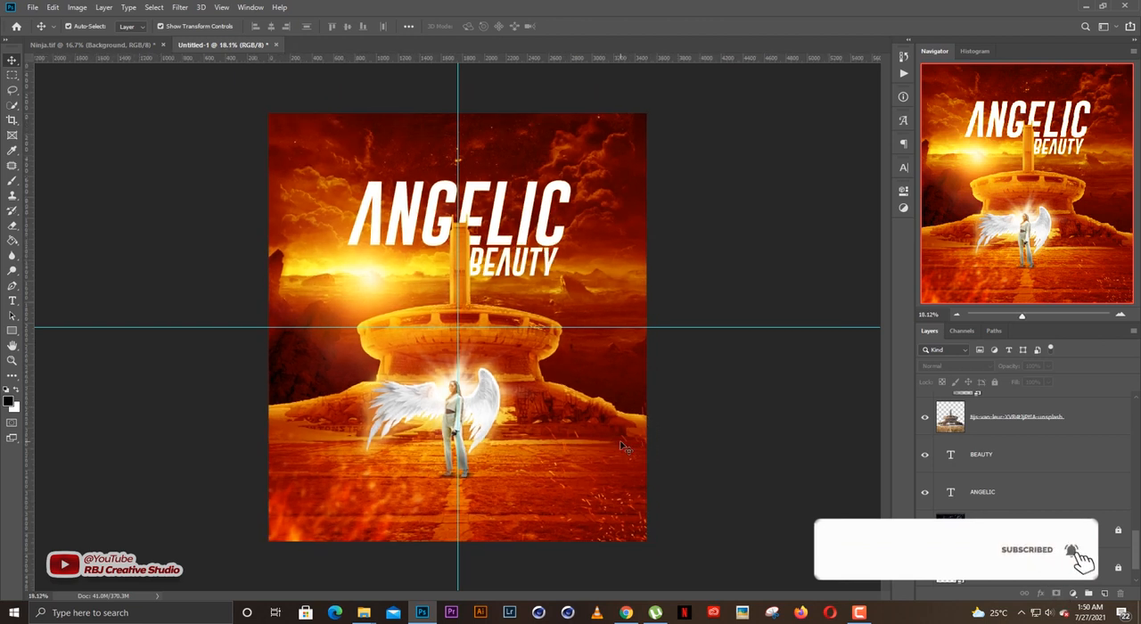